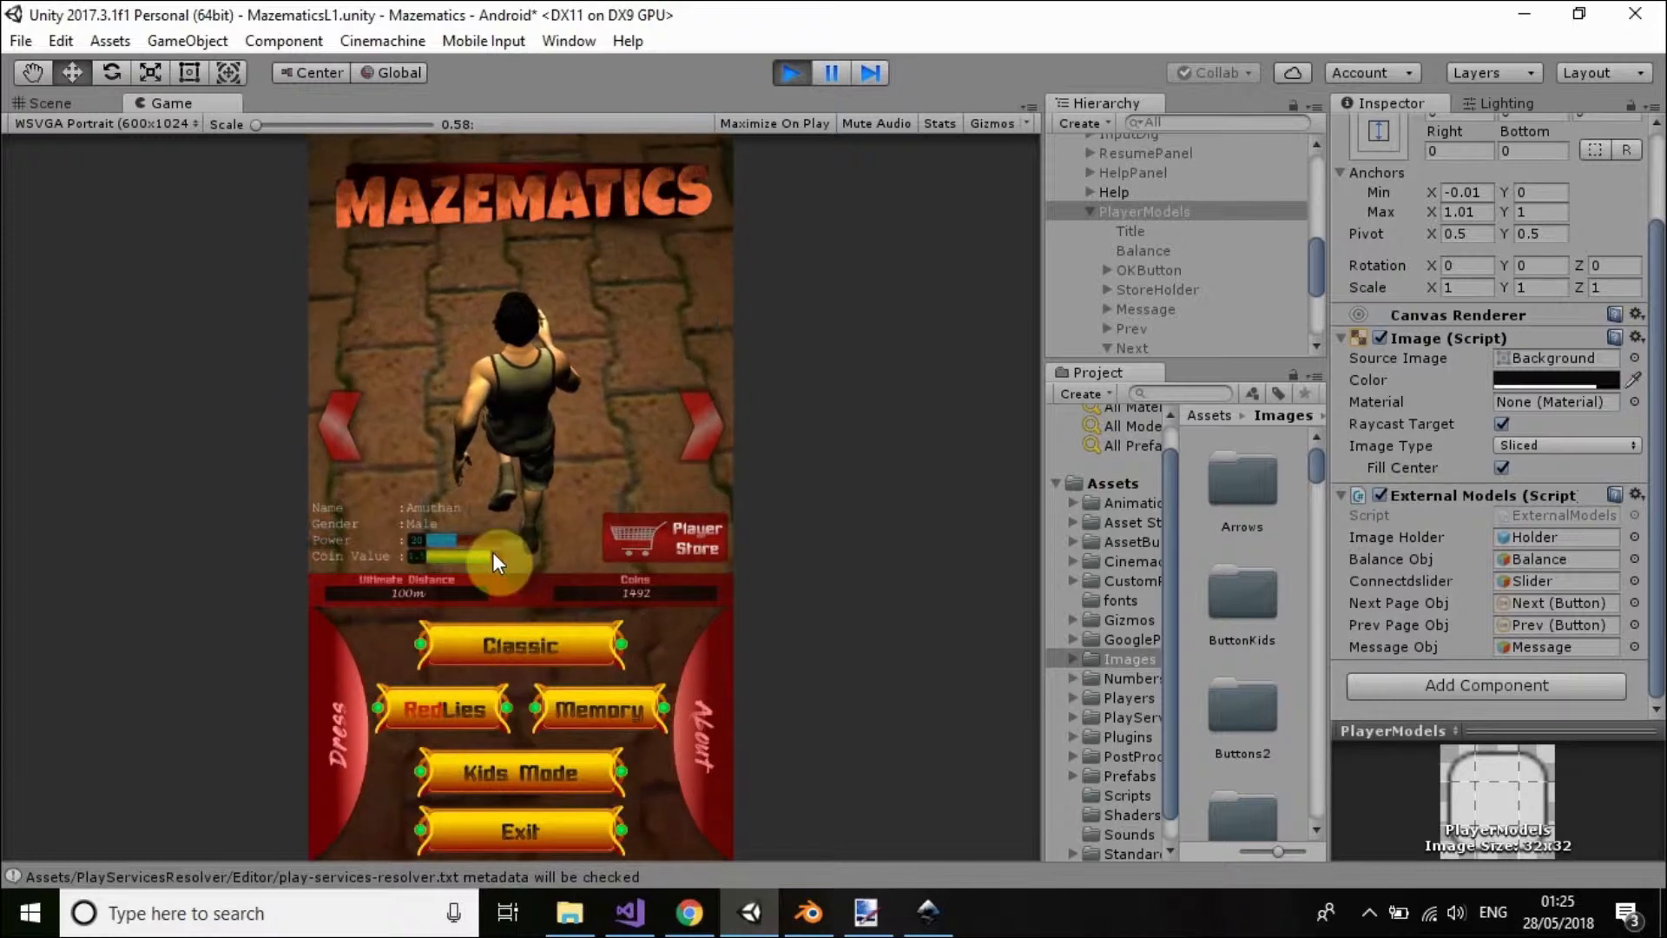
- Start the Classic mode in the running game, steer the character to the left and pause the play session
{"action": "left_click", "coordinate": [488, 645]}
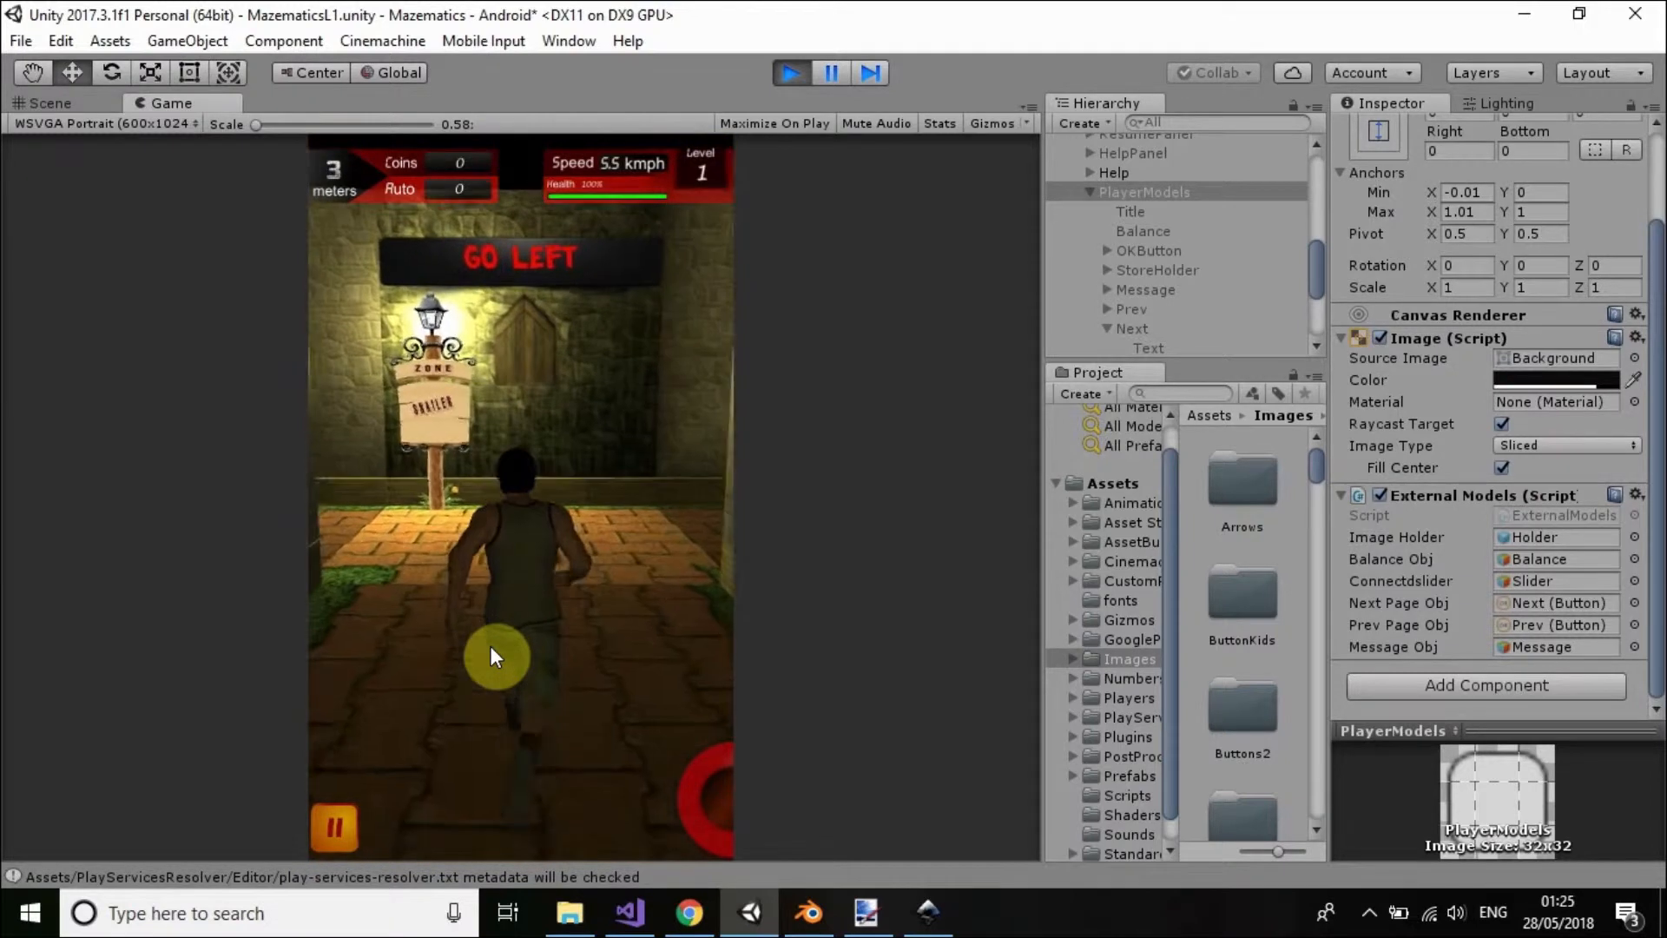
{"action": "key", "text": "Left"}
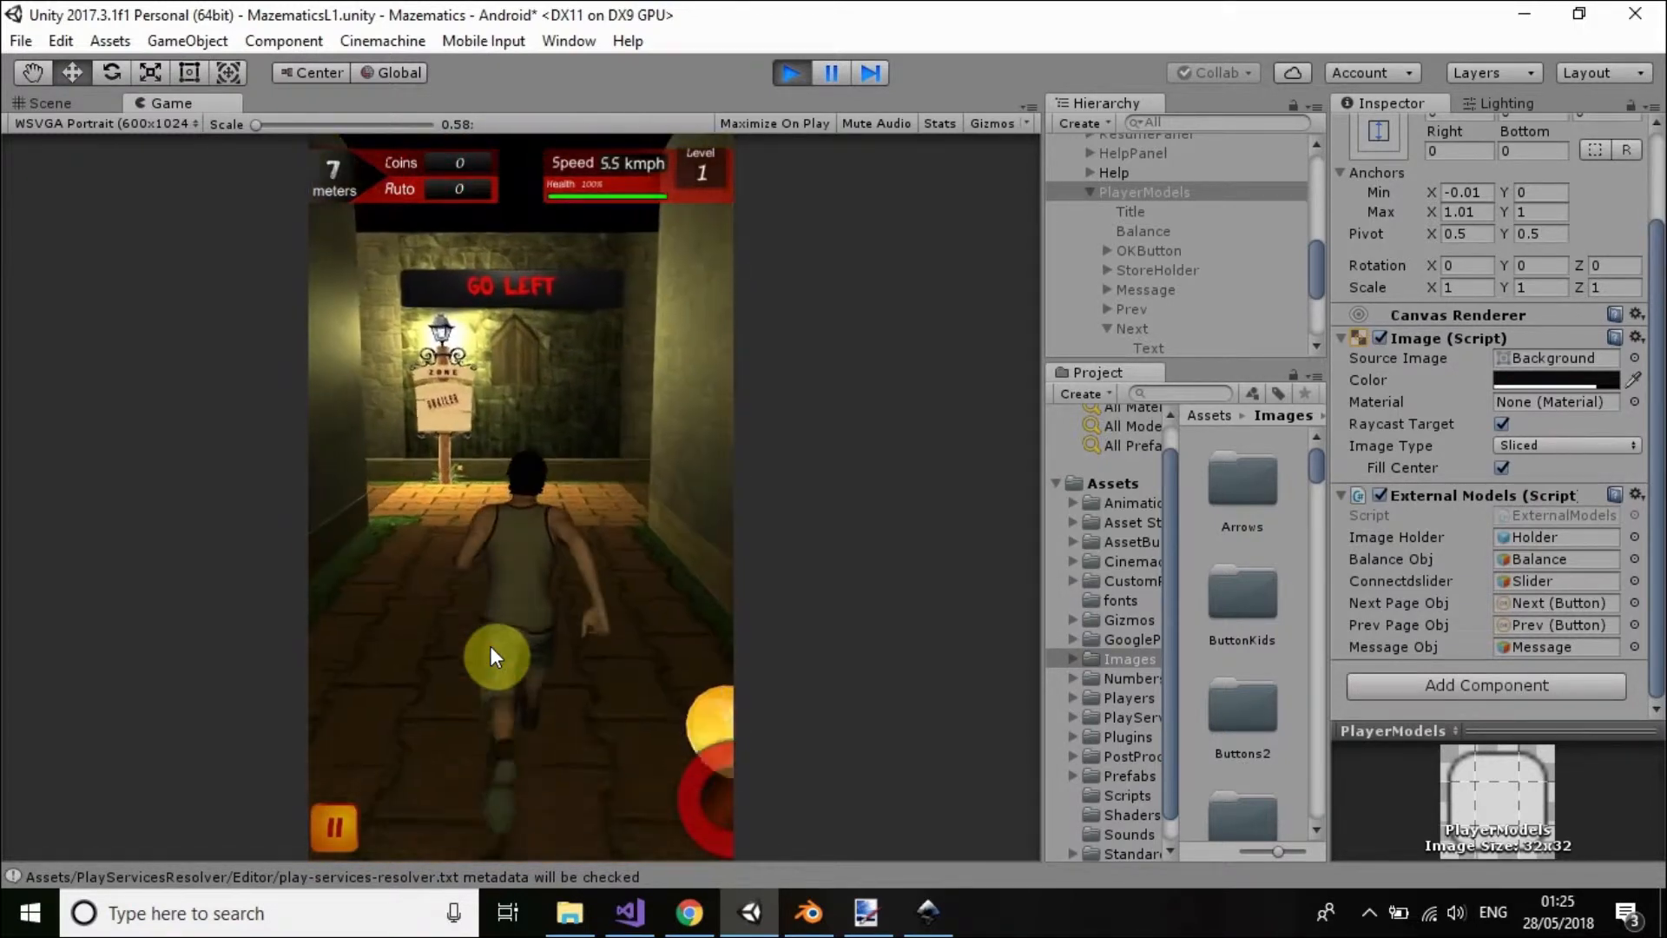
{"action": "key", "text": "Left"}
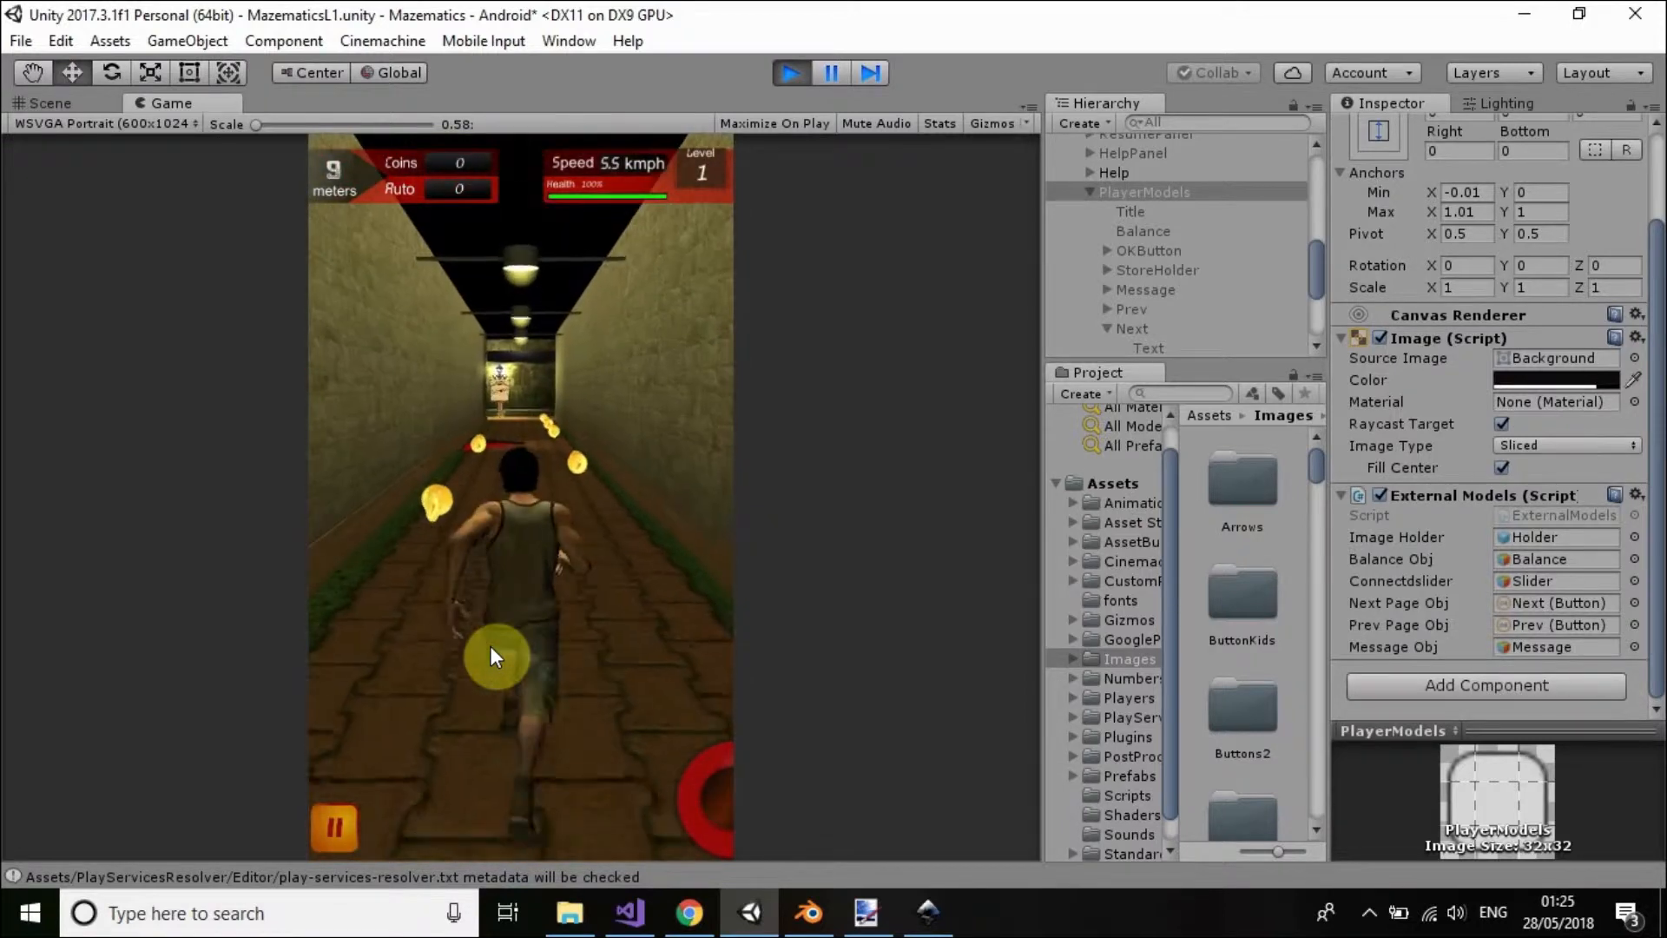
{"action": "left_click", "coordinate": [829, 71]}
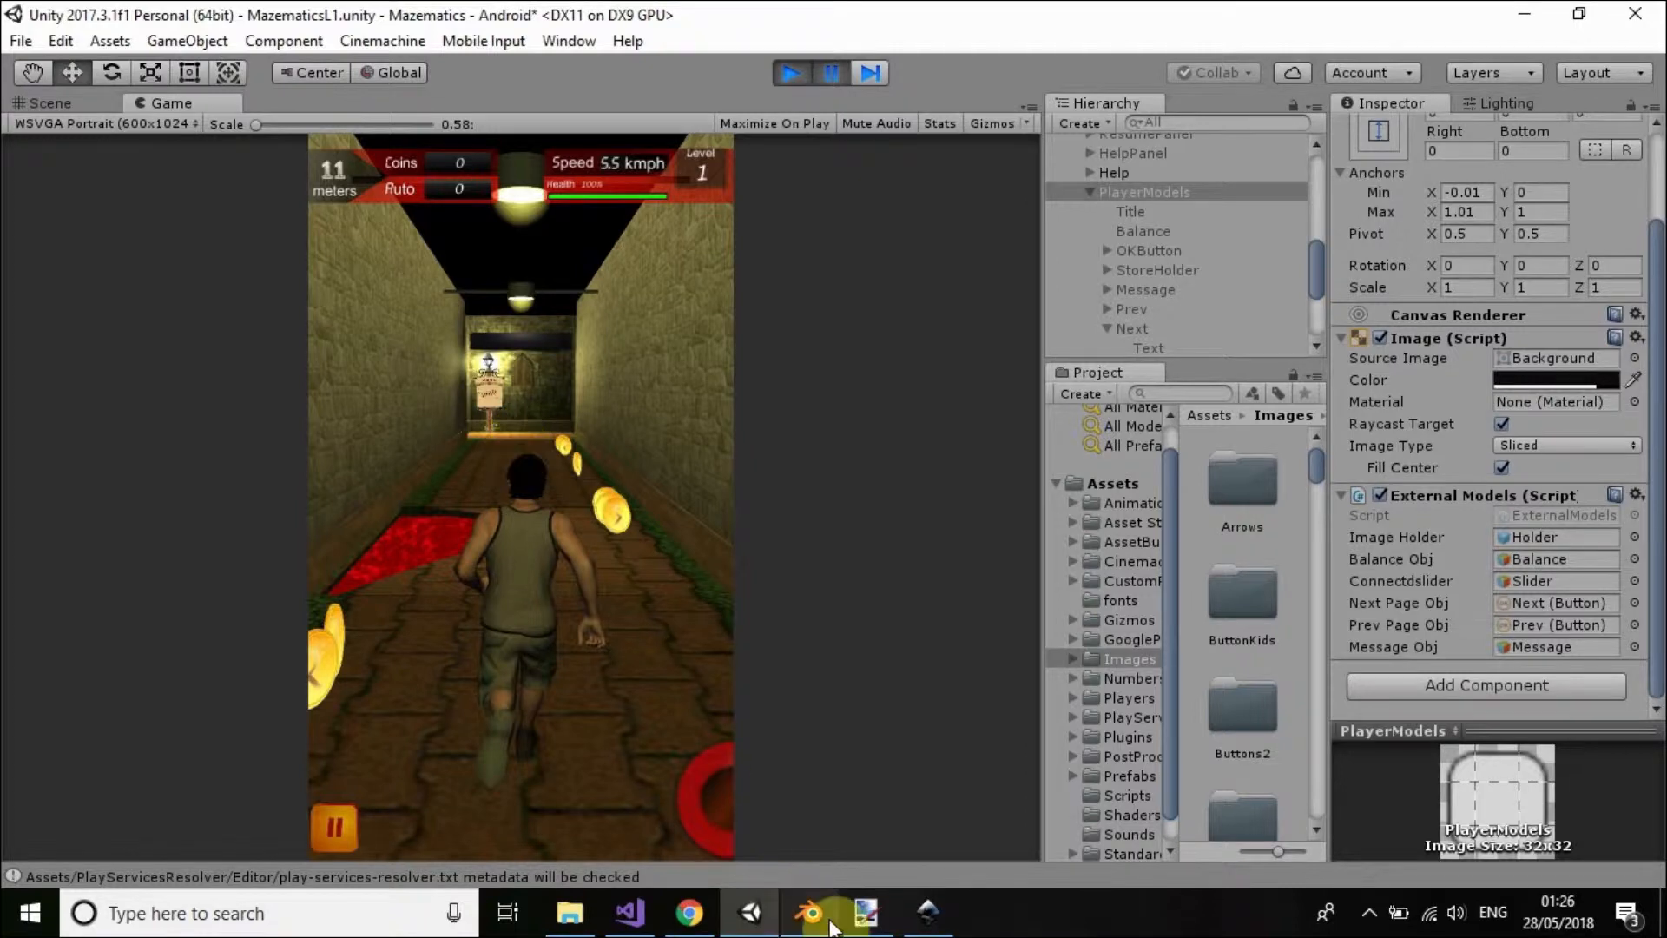
- Switch to paint.net and create a new blank image of 60 × 314 pixels
{"action": "mouse_move", "coordinate": [874, 925]}
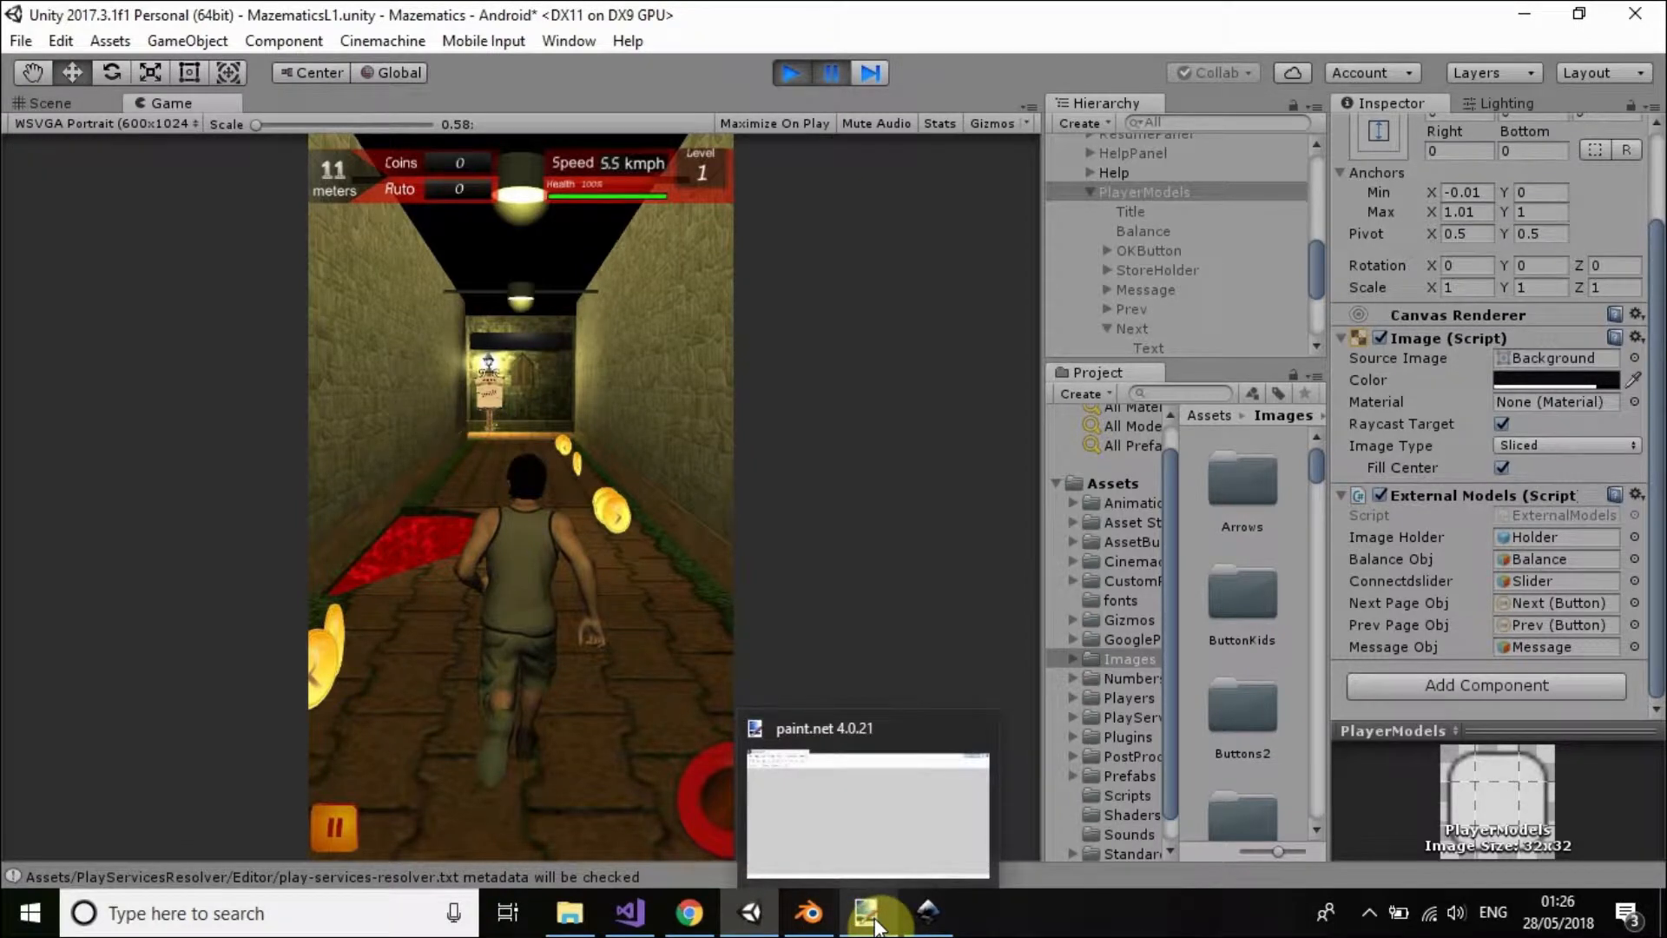
{"action": "mouse_move", "coordinate": [926, 923]}
{"action": "mouse_move", "coordinate": [811, 918]}
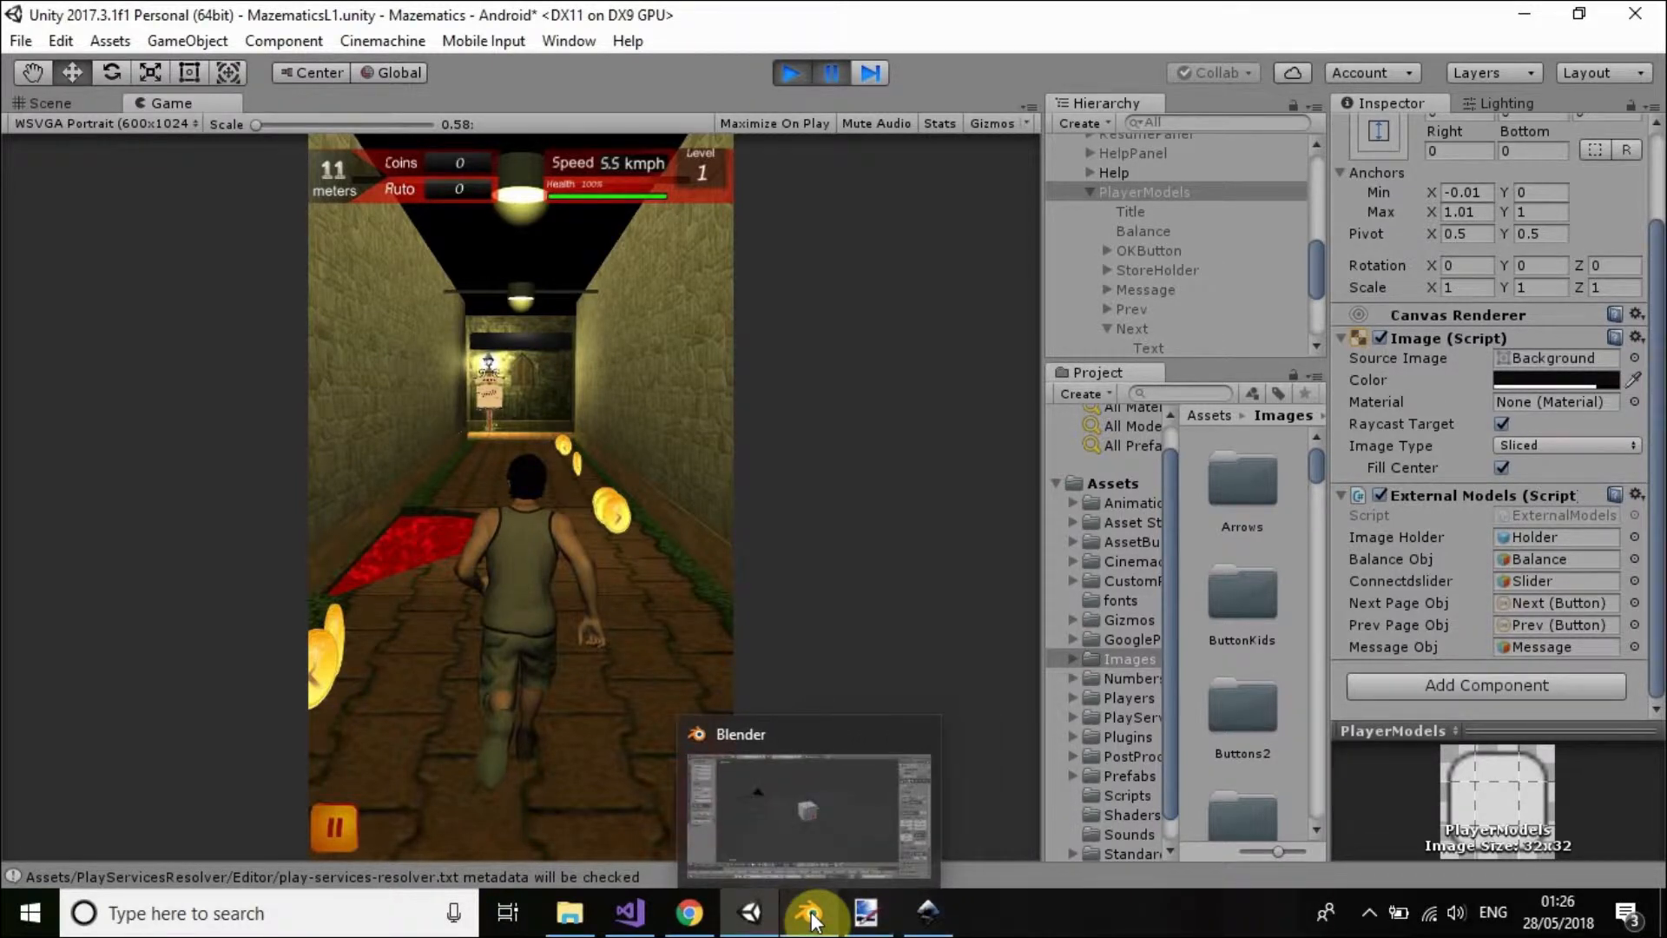
{"action": "left_click", "coordinate": [869, 920]}
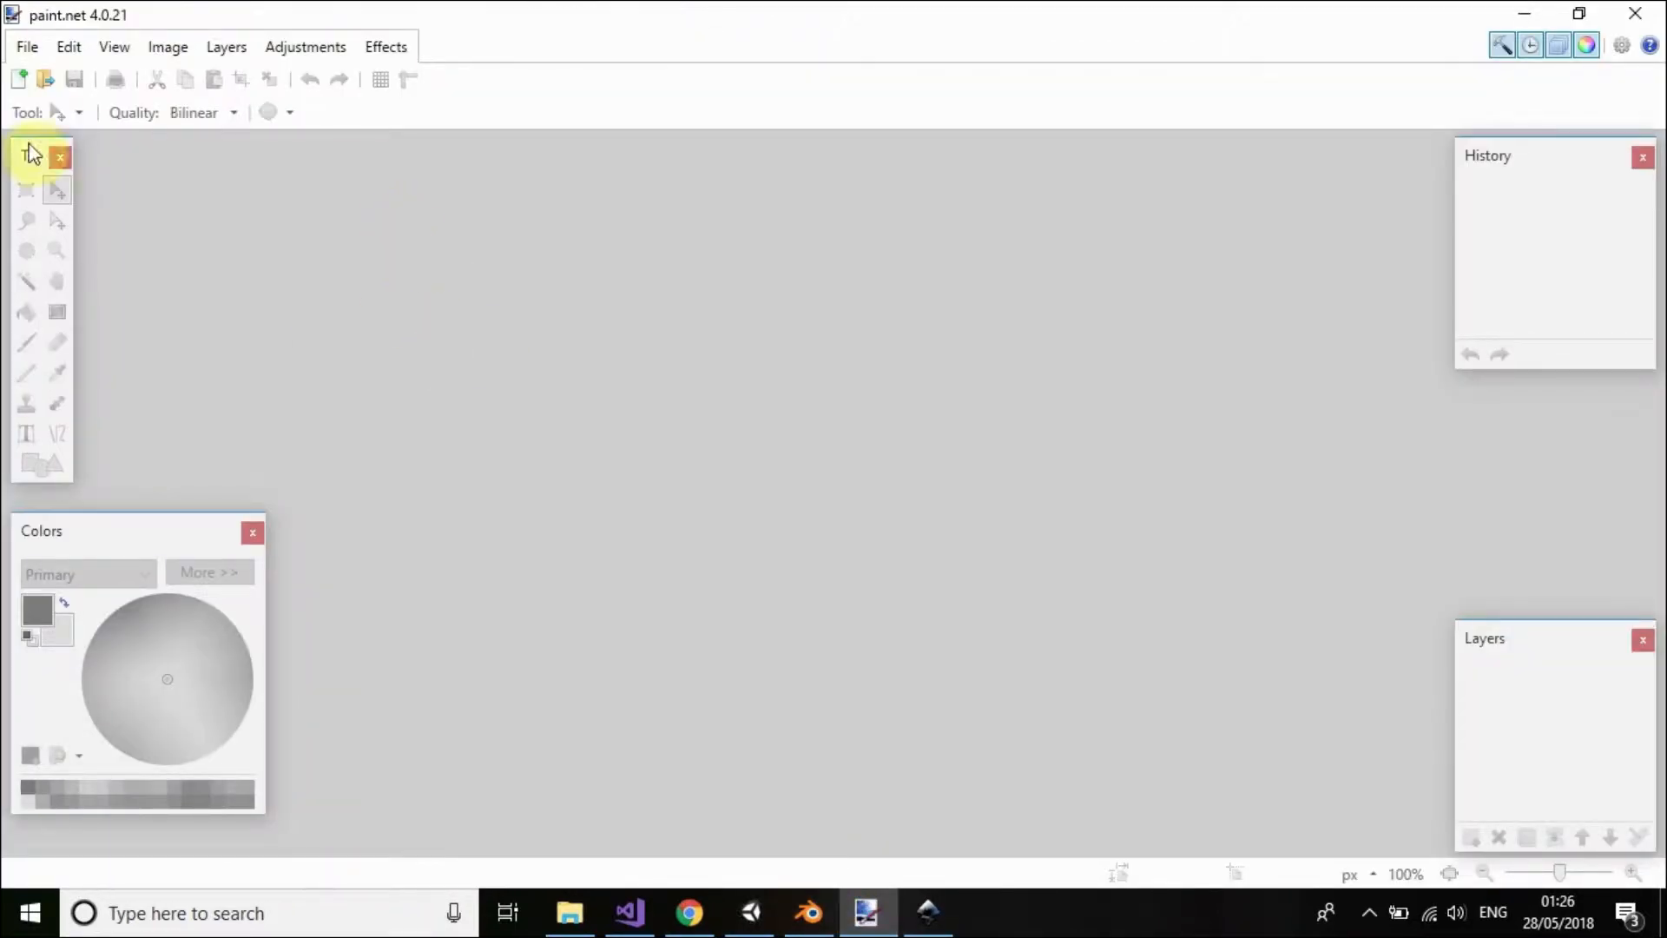
{"action": "left_click", "coordinate": [22, 81]}
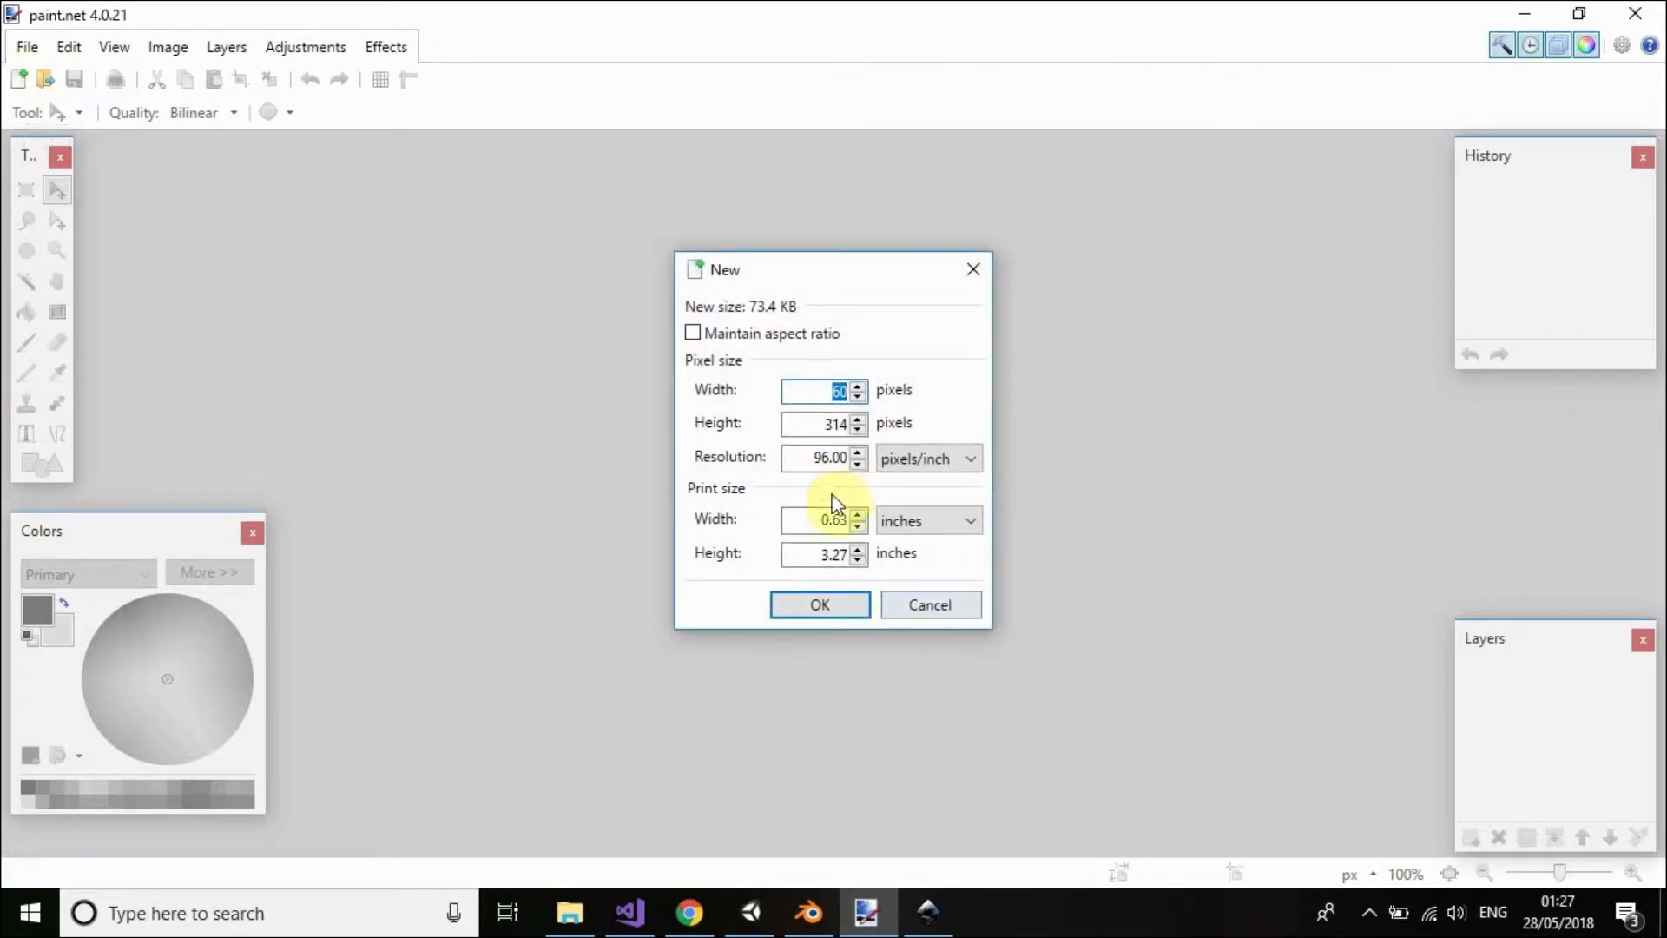
{"action": "left_click", "coordinate": [818, 608]}
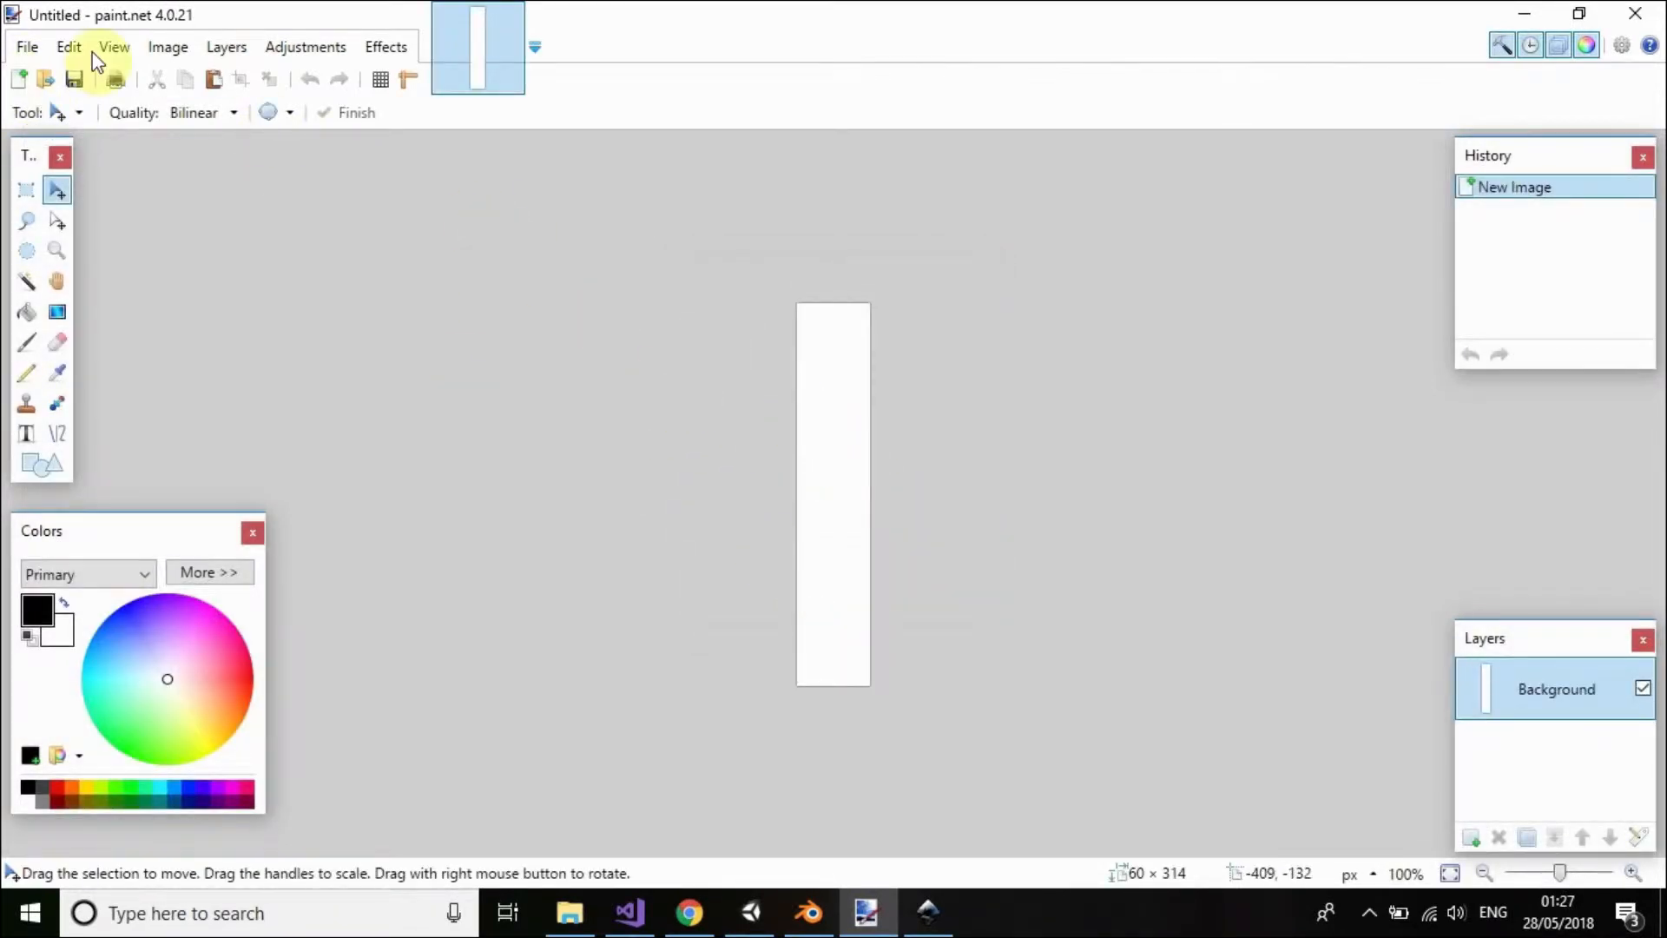
- Resize the image to 500 × 500 pixels and erase its white background to transparency
{"action": "left_click", "coordinate": [170, 50]}
{"action": "left_click", "coordinate": [199, 116]}
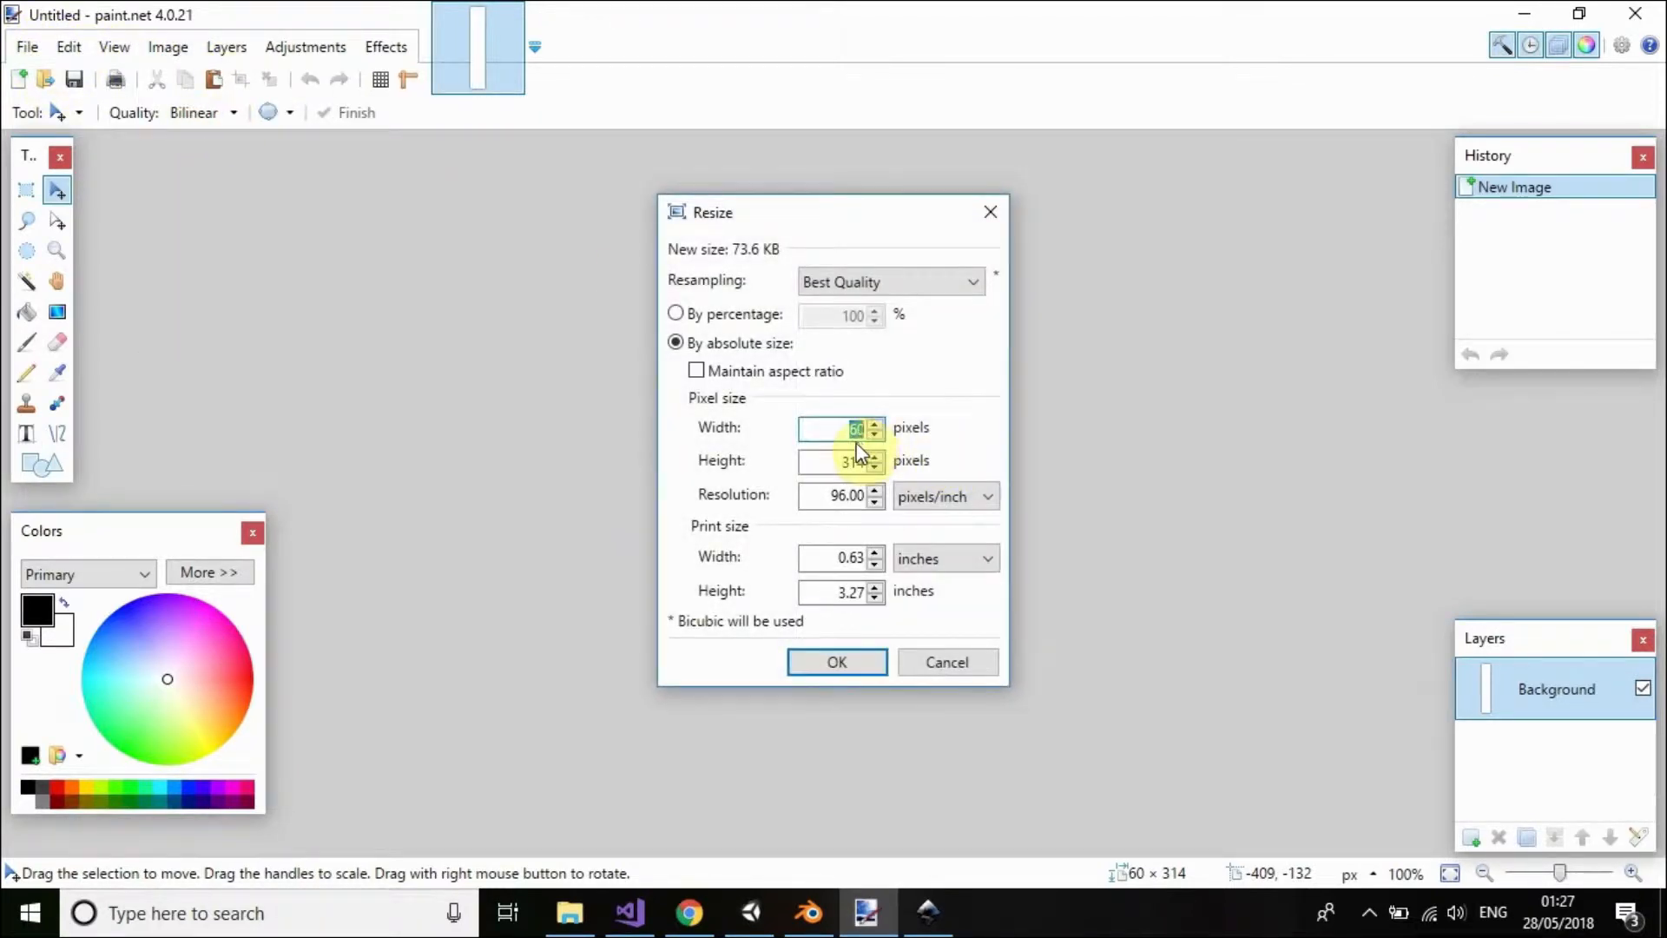
{"action": "type", "text": "500"}
{"action": "key", "text": "Tab"}
{"action": "type", "text": "50"}
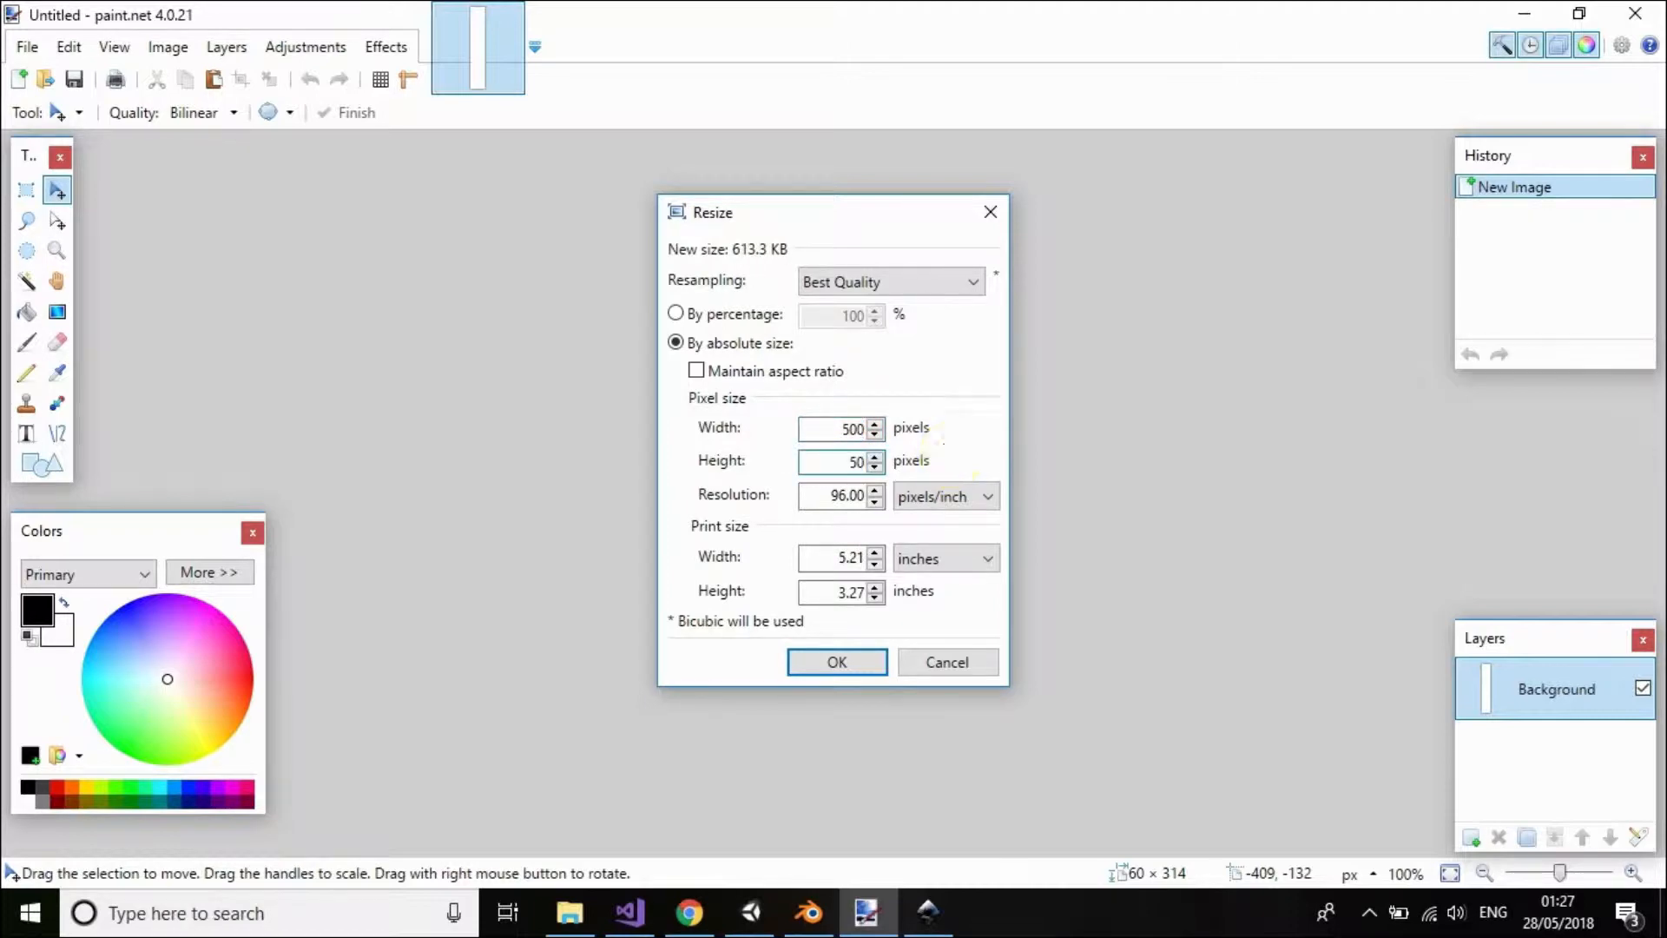
{"action": "type", "text": "0"}
{"action": "key", "text": "Return"}
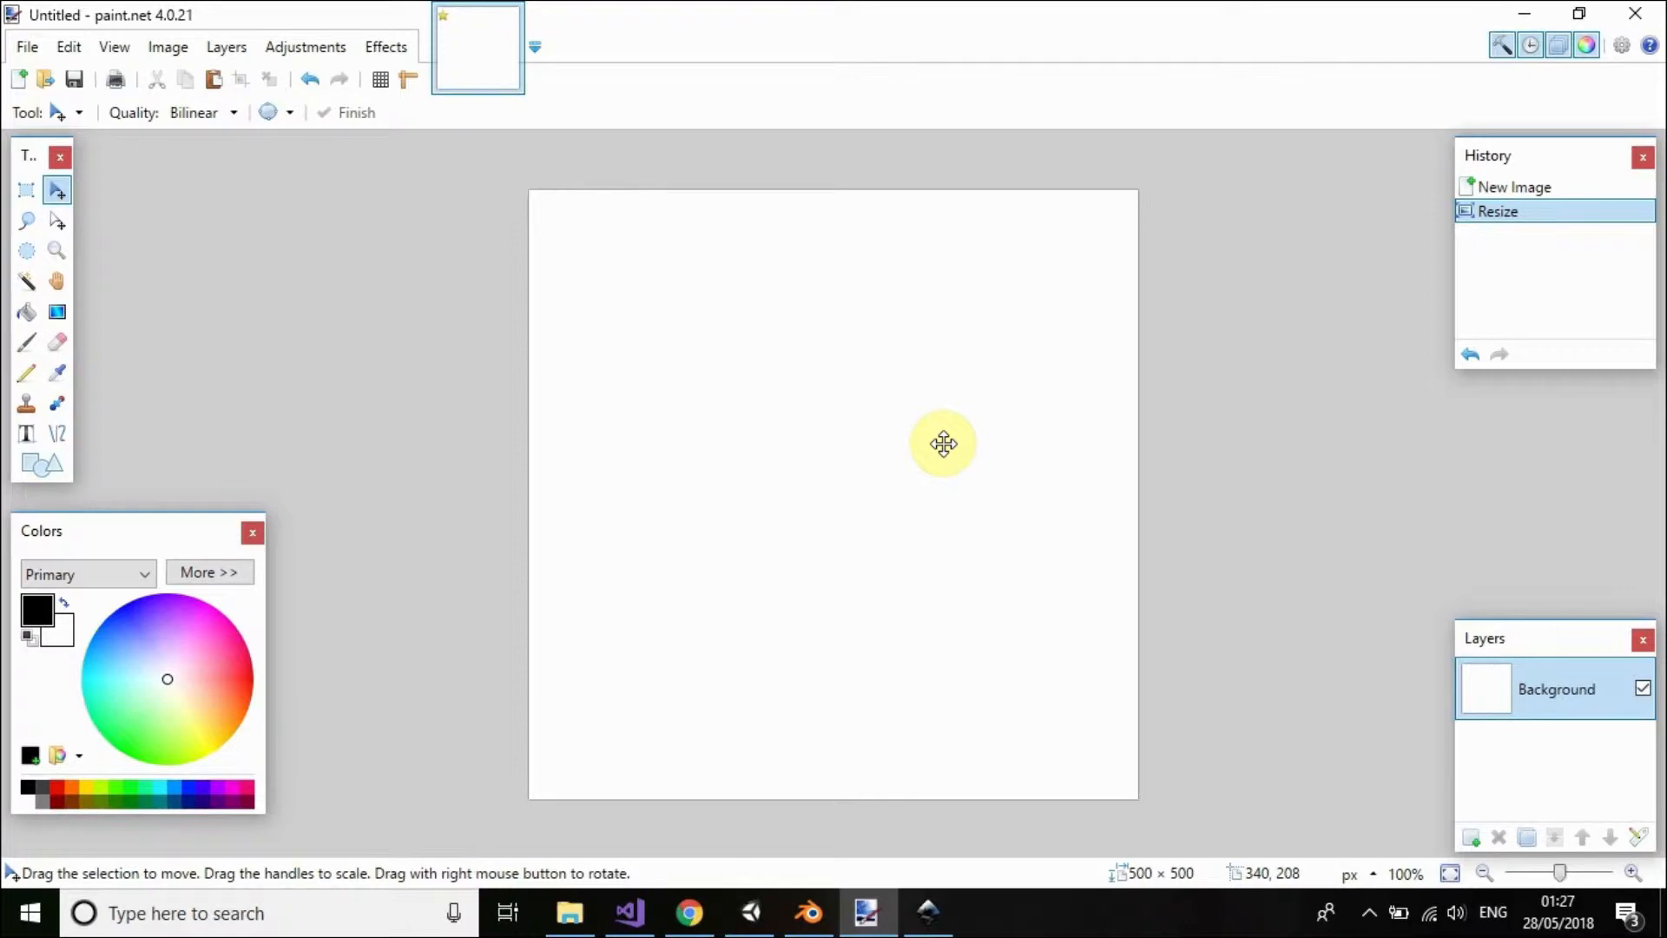
{"action": "key", "text": "ctrl+a"}
{"action": "key", "text": "Delete"}
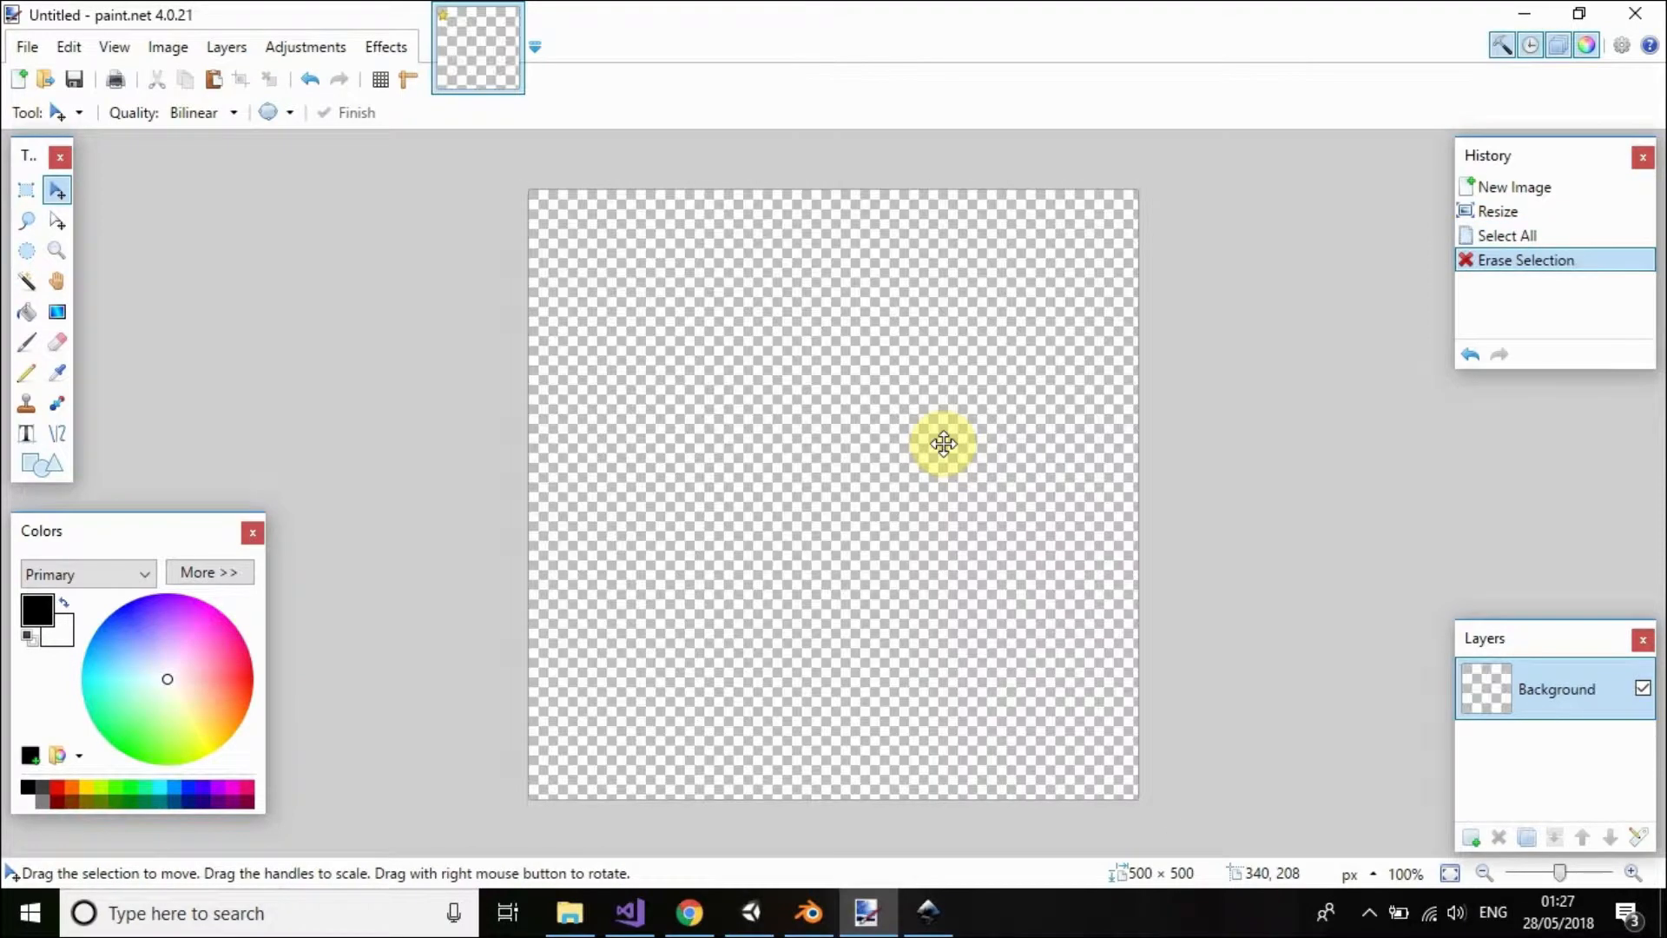
- Draw a filled black upright rectangle about 41 × 228 pixels in the lower-left part of the canvas
{"action": "left_click", "coordinate": [39, 467]}
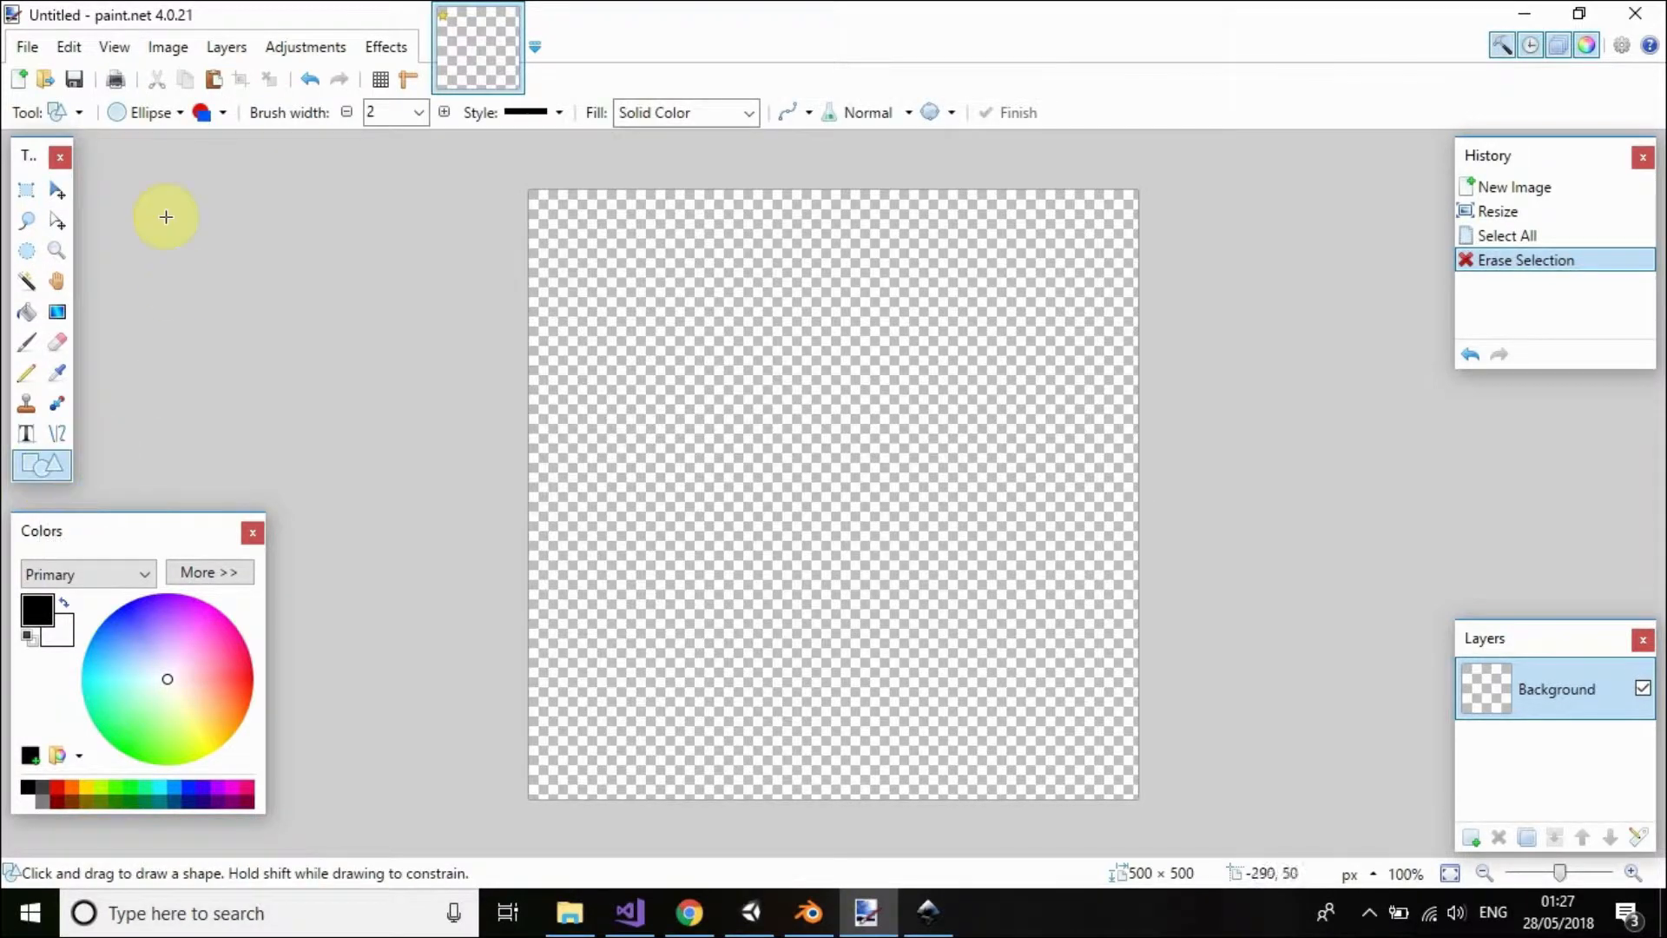
{"action": "left_click", "coordinate": [148, 114]}
{"action": "left_click", "coordinate": [126, 172]}
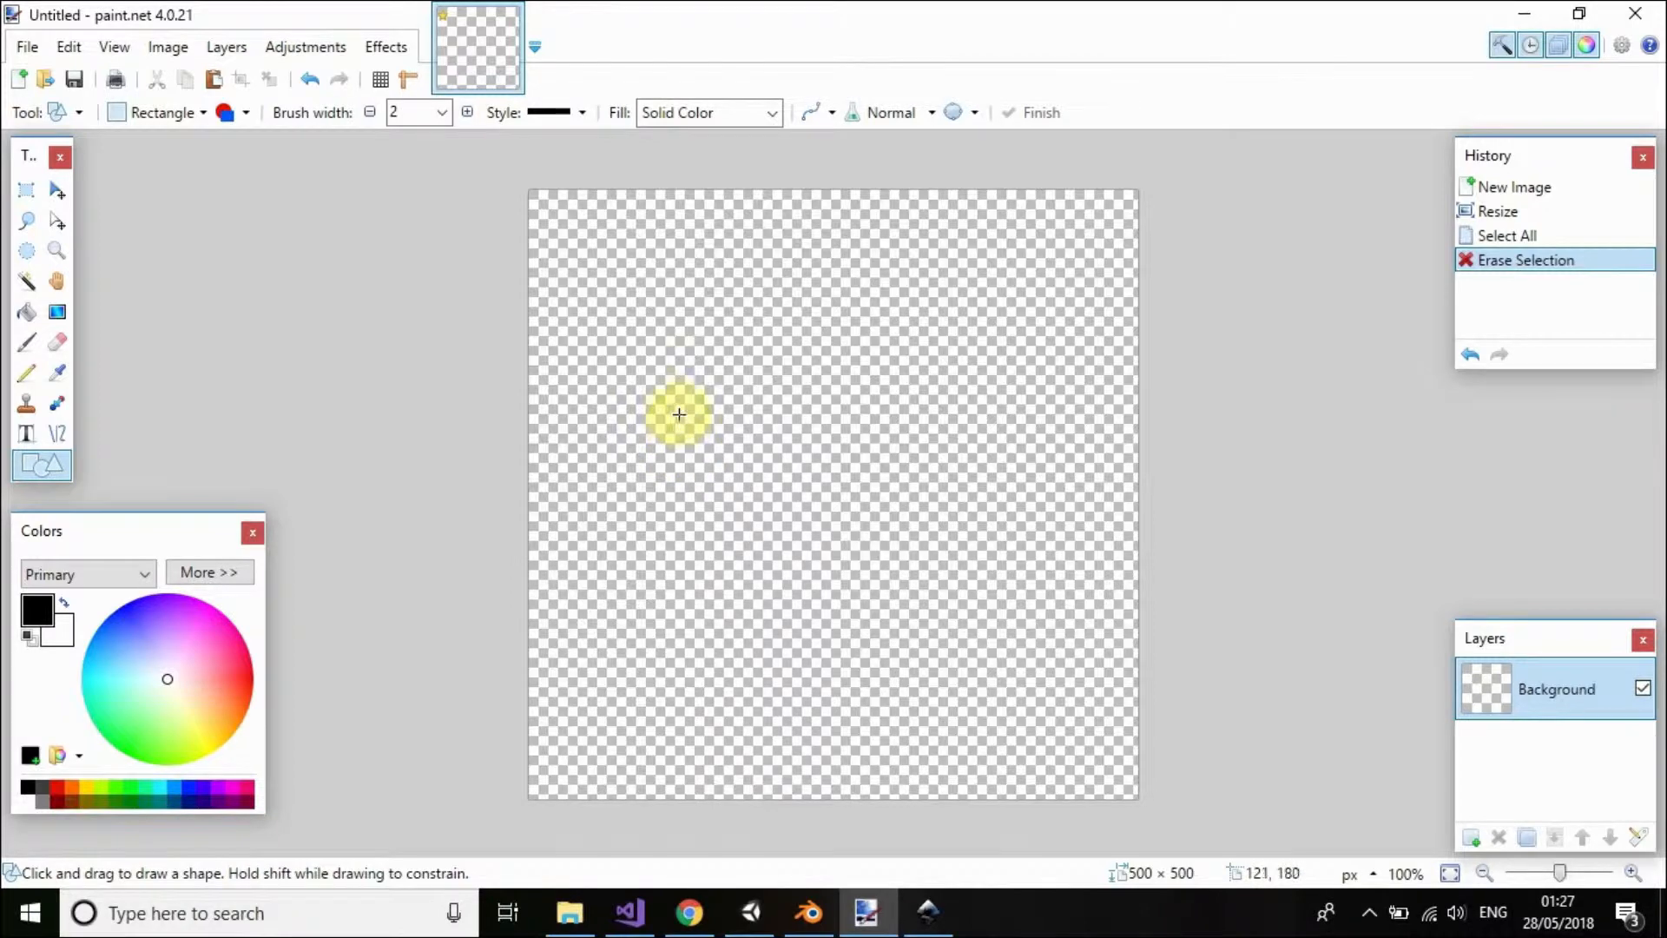
{"action": "mouse_move", "coordinate": [650, 432]}
{"action": "left_mouse_down"}
{"action": "mouse_move", "coordinate": [709, 643]}
{"action": "mouse_move", "coordinate": [701, 709]}
{"action": "left_mouse_up"}
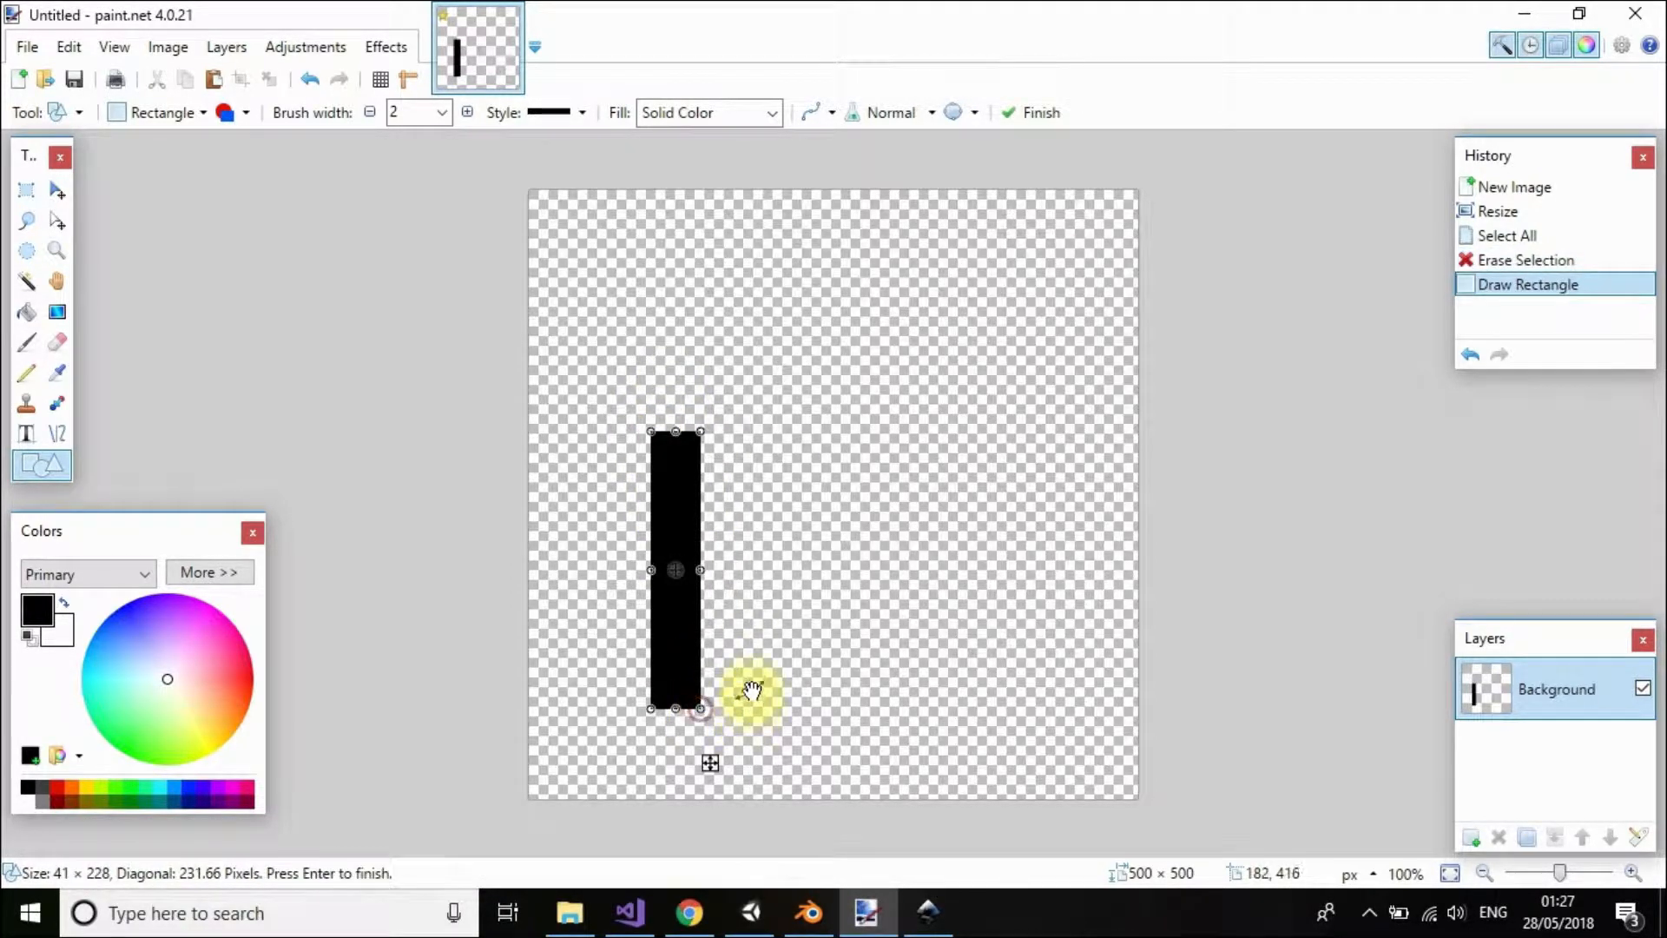
- Select the black bar with the Magic Wand and paste three copies beside it, forming a row of four spaced bars
{"action": "left_click", "coordinate": [28, 283]}
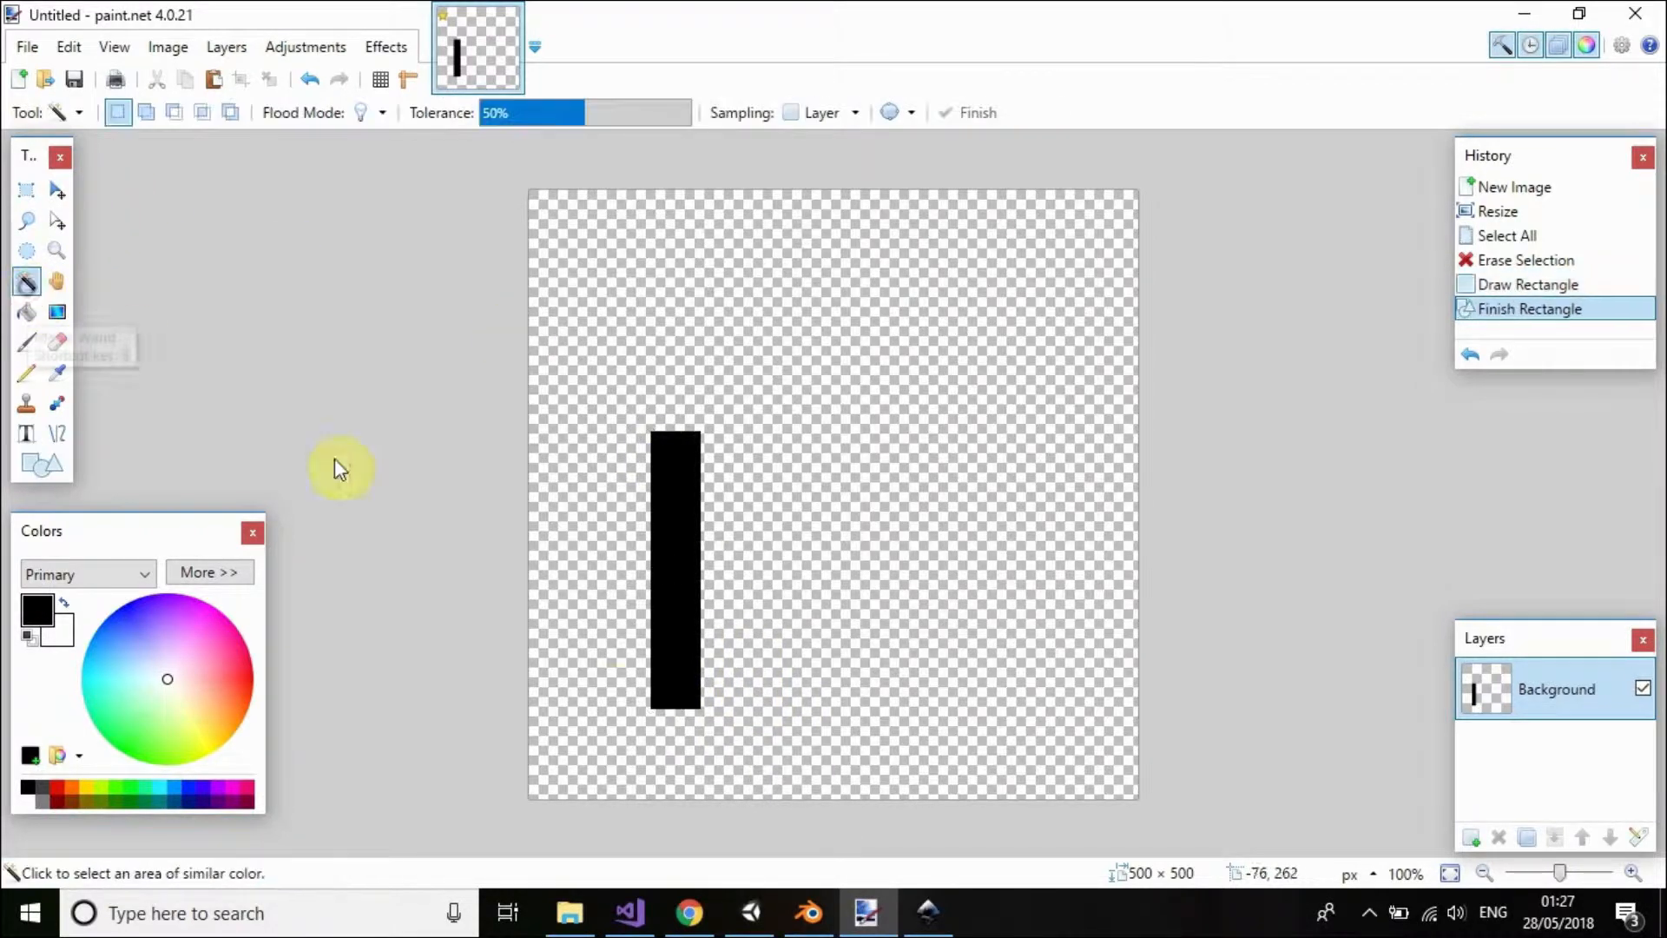
{"action": "left_click", "coordinate": [672, 547]}
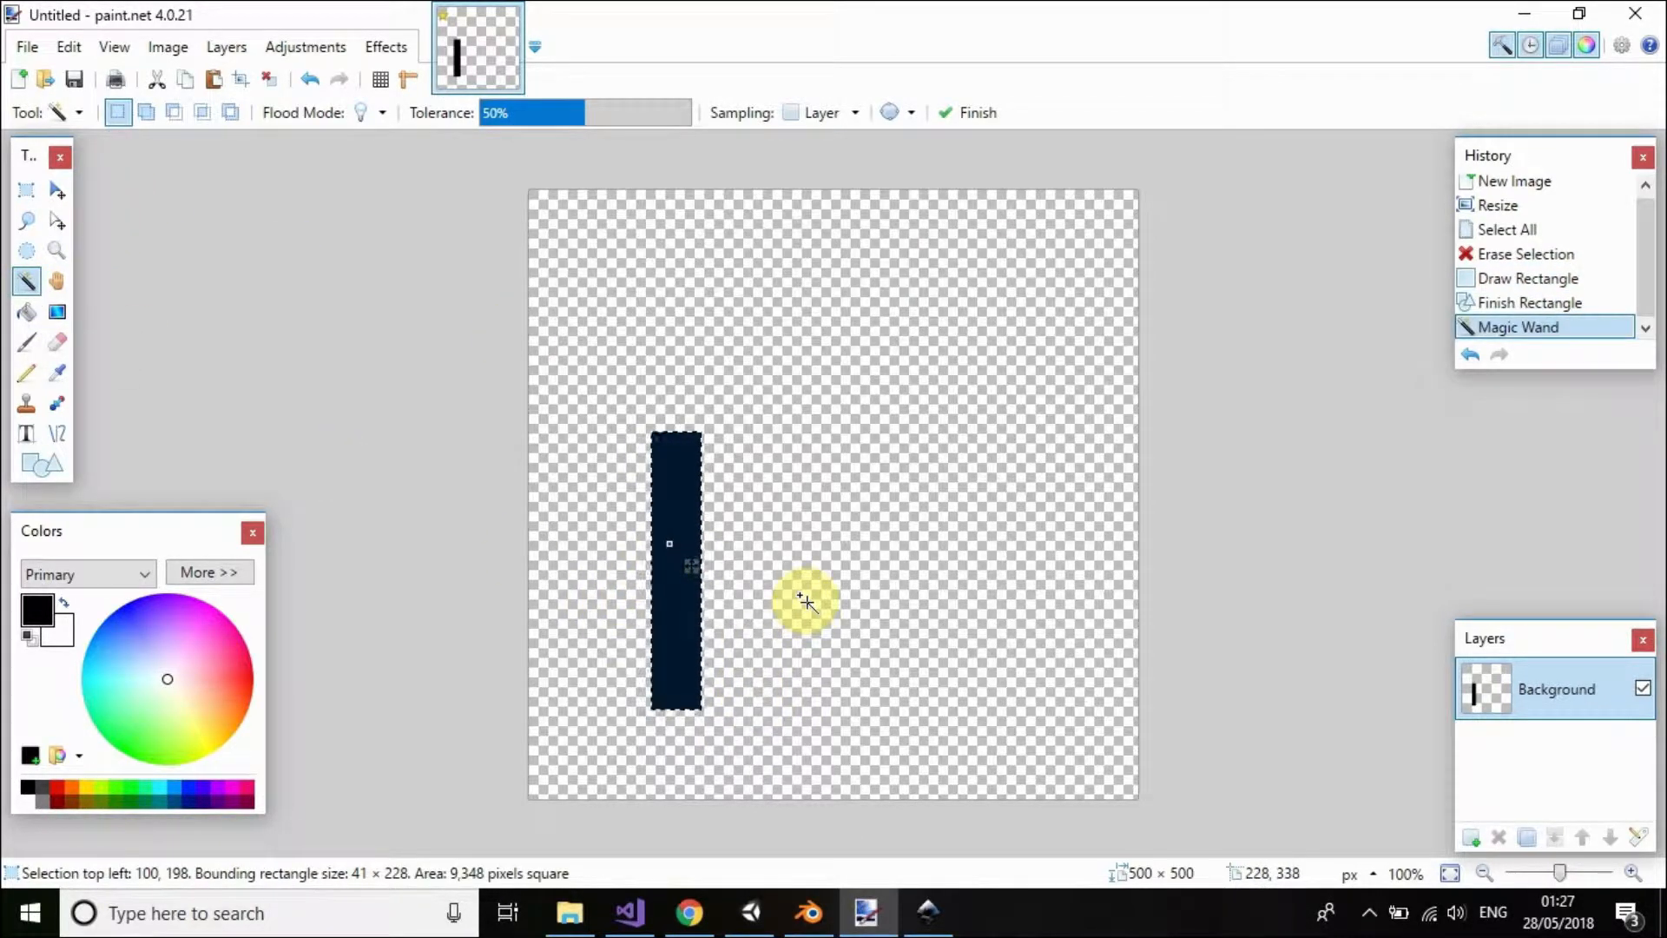
{"action": "key", "text": "ctrl+c"}
{"action": "key", "text": "ctrl+v"}
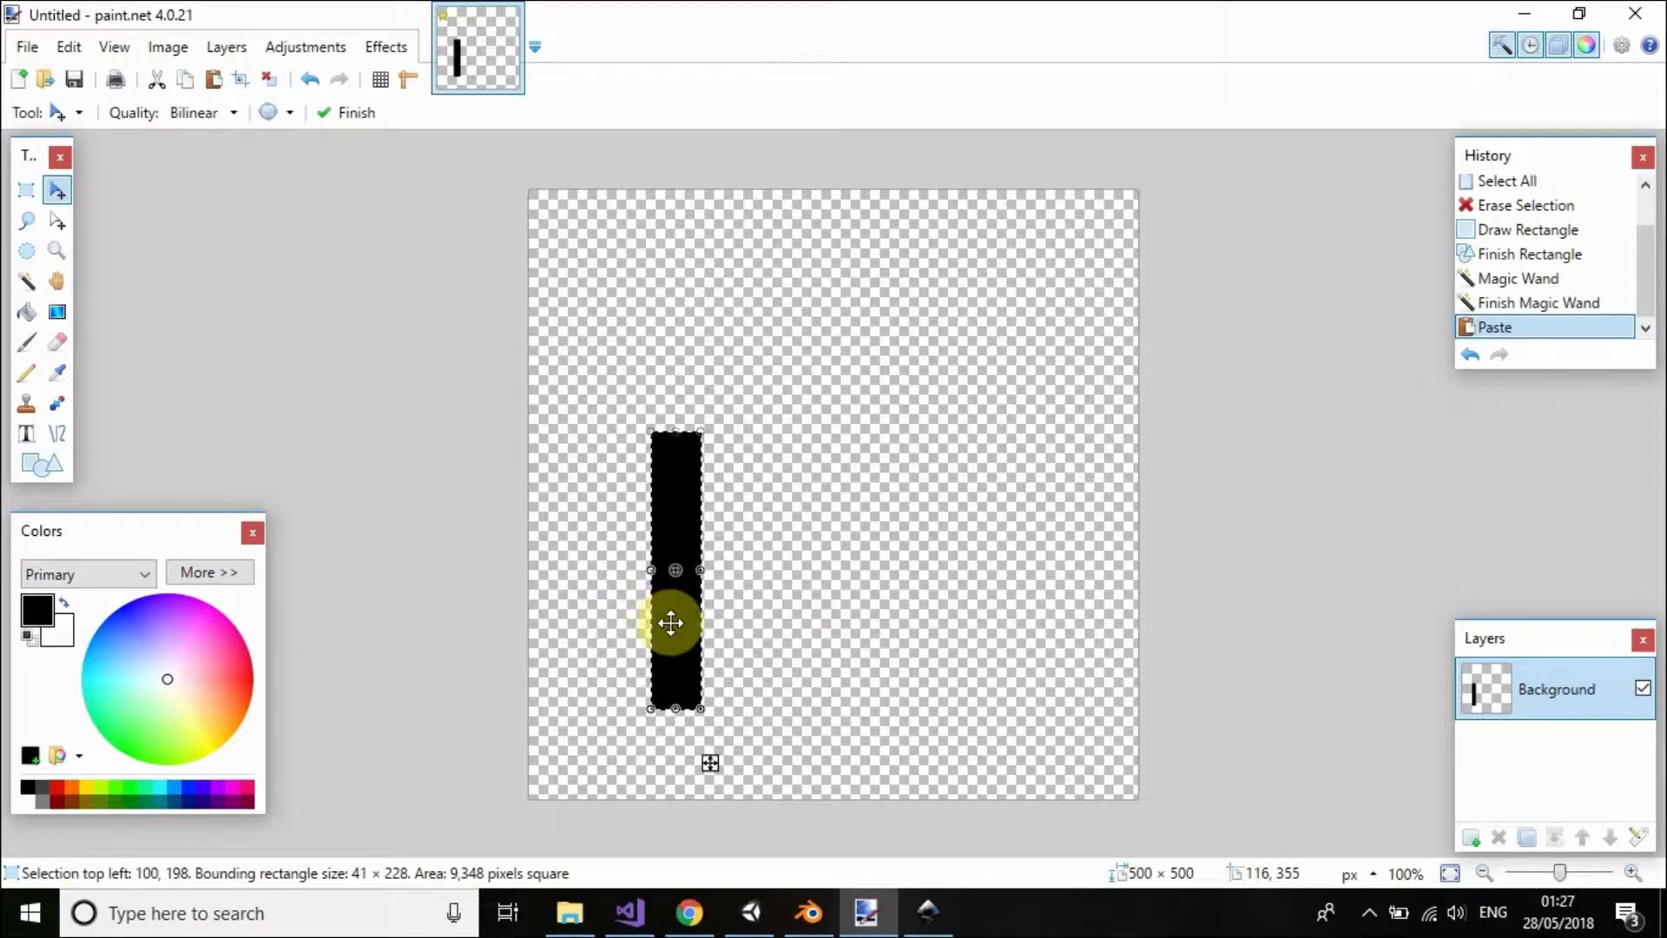
{"action": "left_click_drag", "start_coordinate": [670, 625], "coordinate": [845, 621]}
{"action": "key", "text": "ctrl+v"}
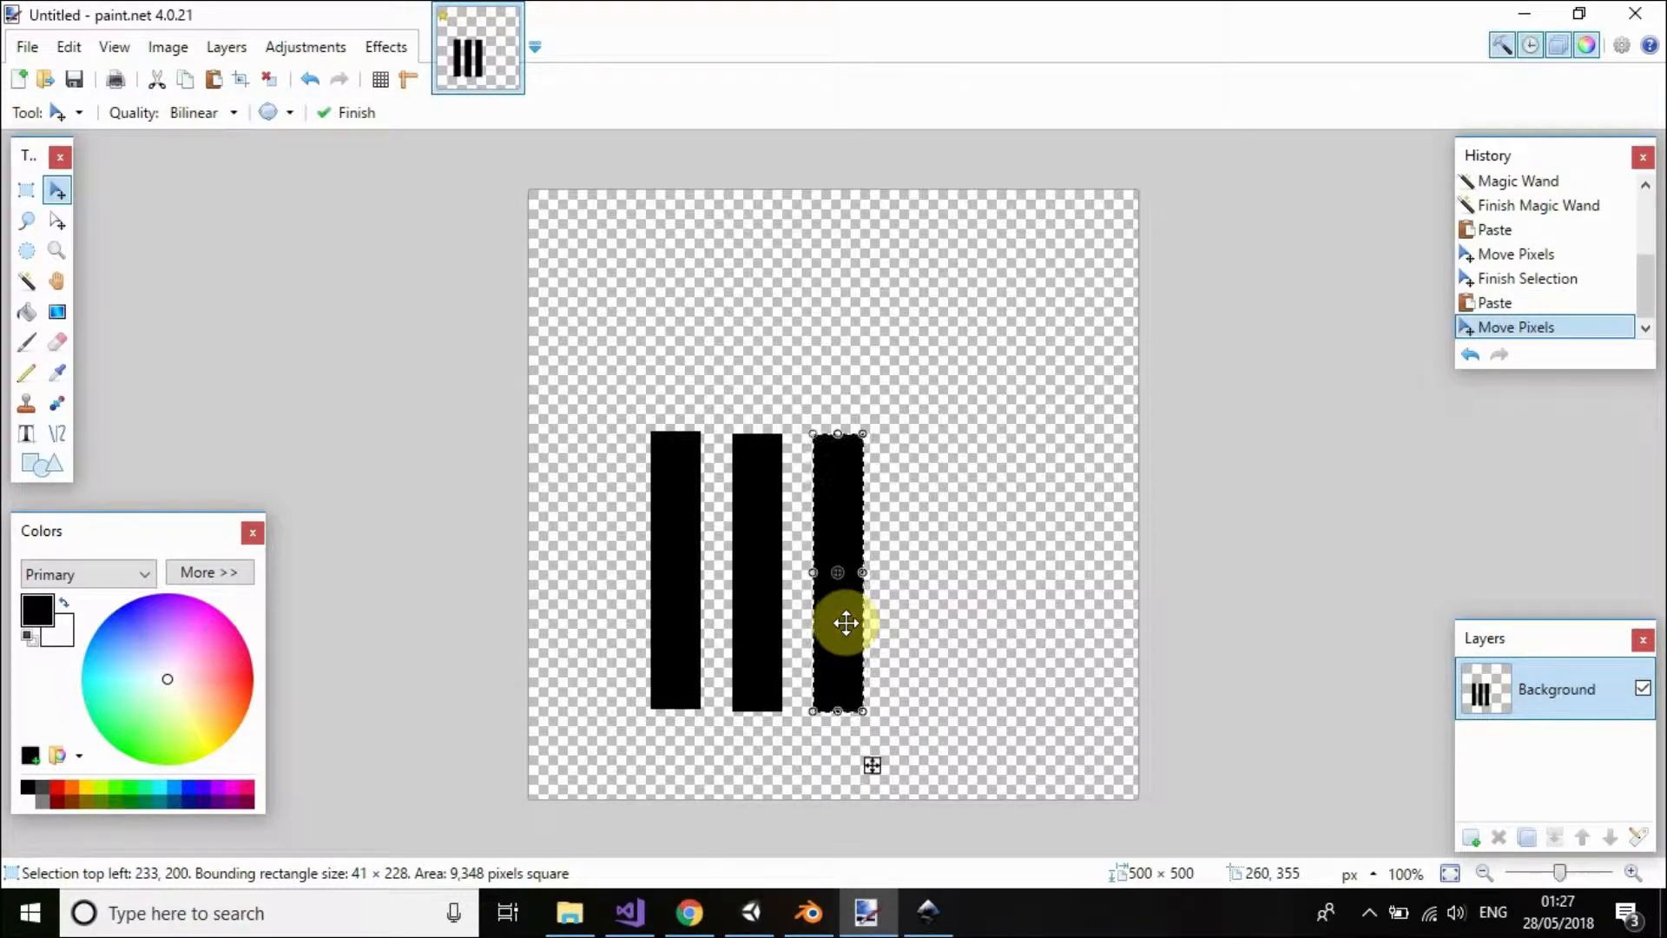
{"action": "key", "text": "ctrl+v"}
{"action": "left_click_drag", "start_coordinate": [673, 625], "coordinate": [923, 625]}
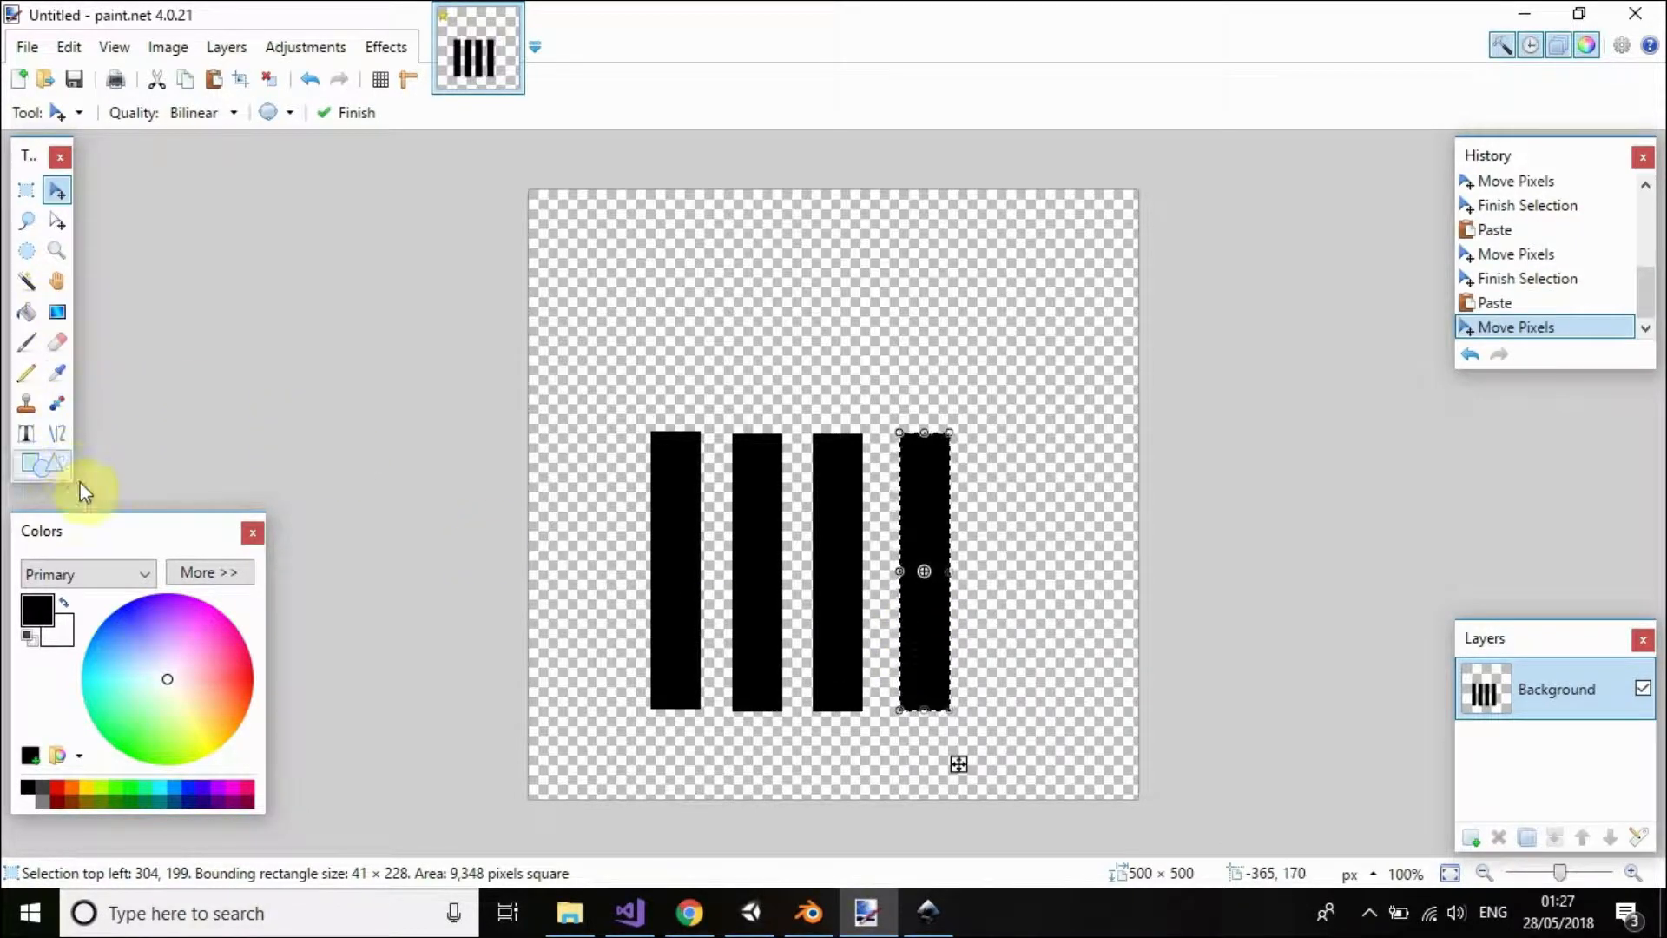
- Add a new layer and draw a filled black ellipse about 255 × 251 pixels on it, covering the upper part of the bars
{"action": "left_click", "coordinate": [1477, 840]}
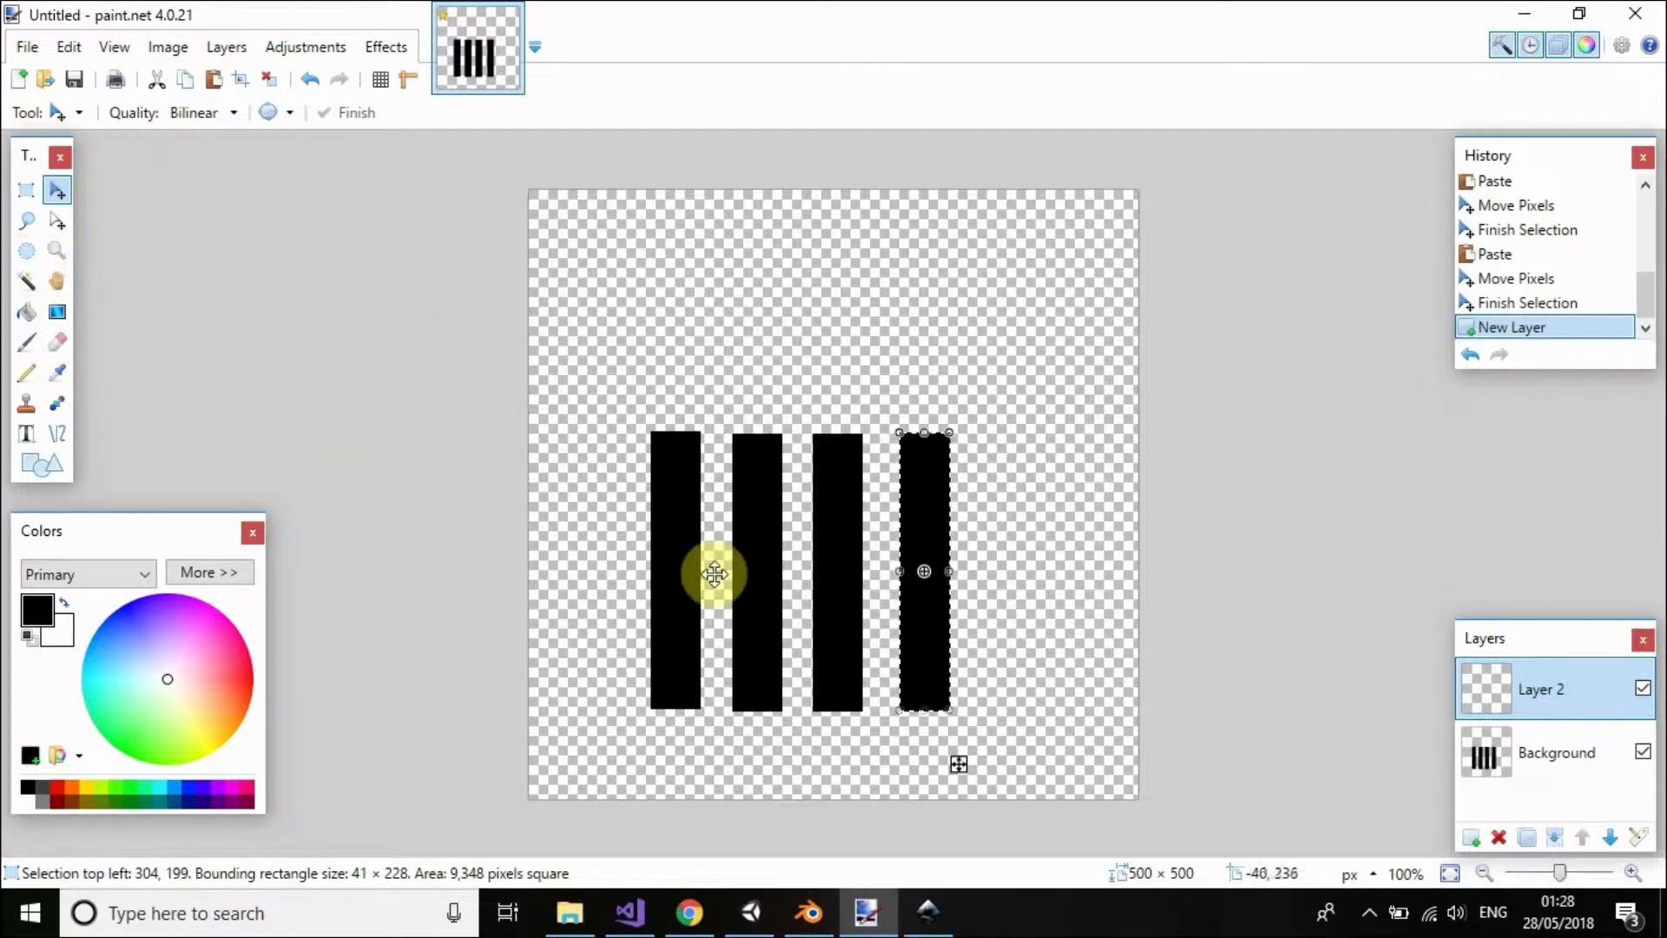
{"action": "key", "text": "ctrl+d"}
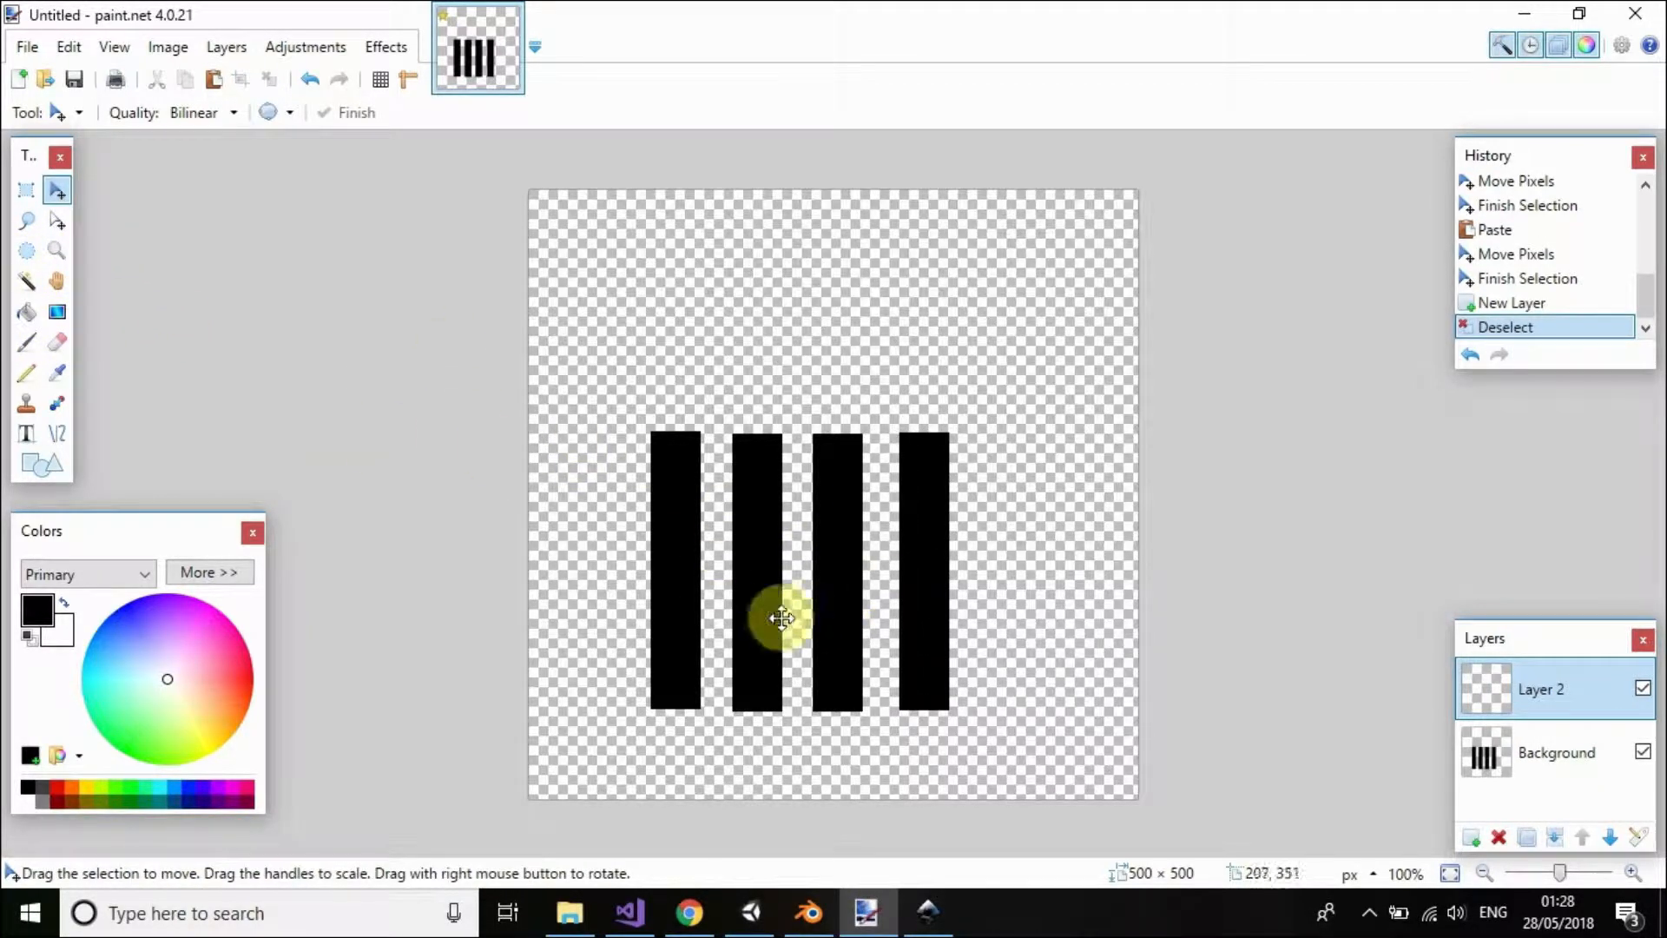
{"action": "left_click", "coordinate": [41, 469]}
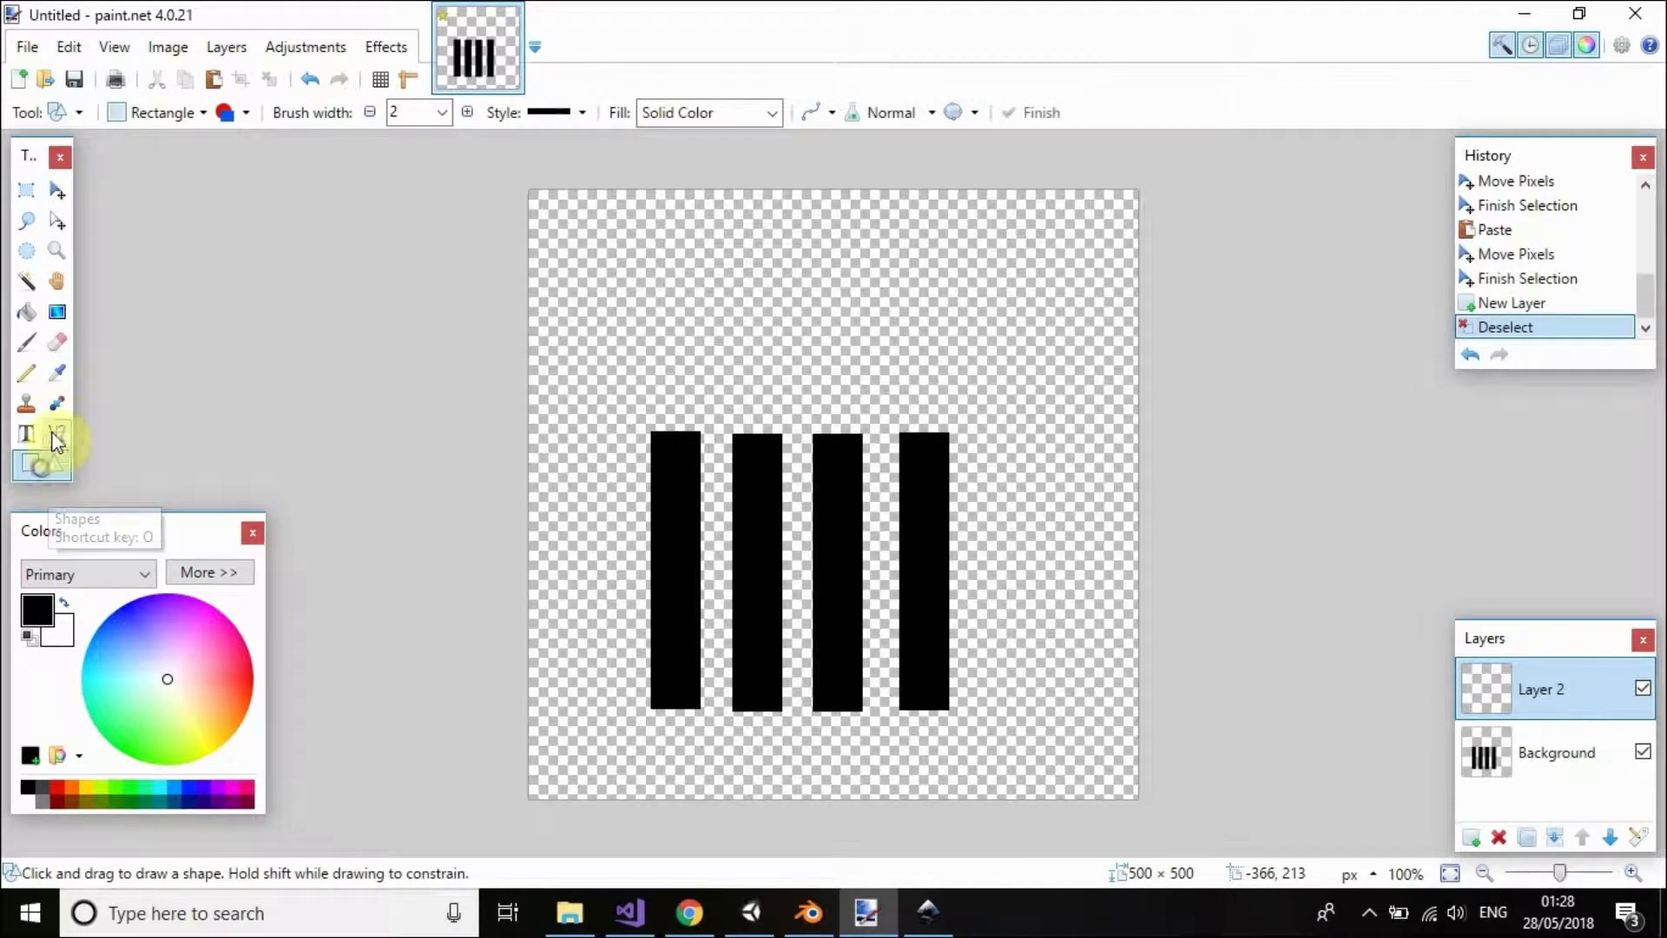
{"action": "left_click", "coordinate": [158, 113]}
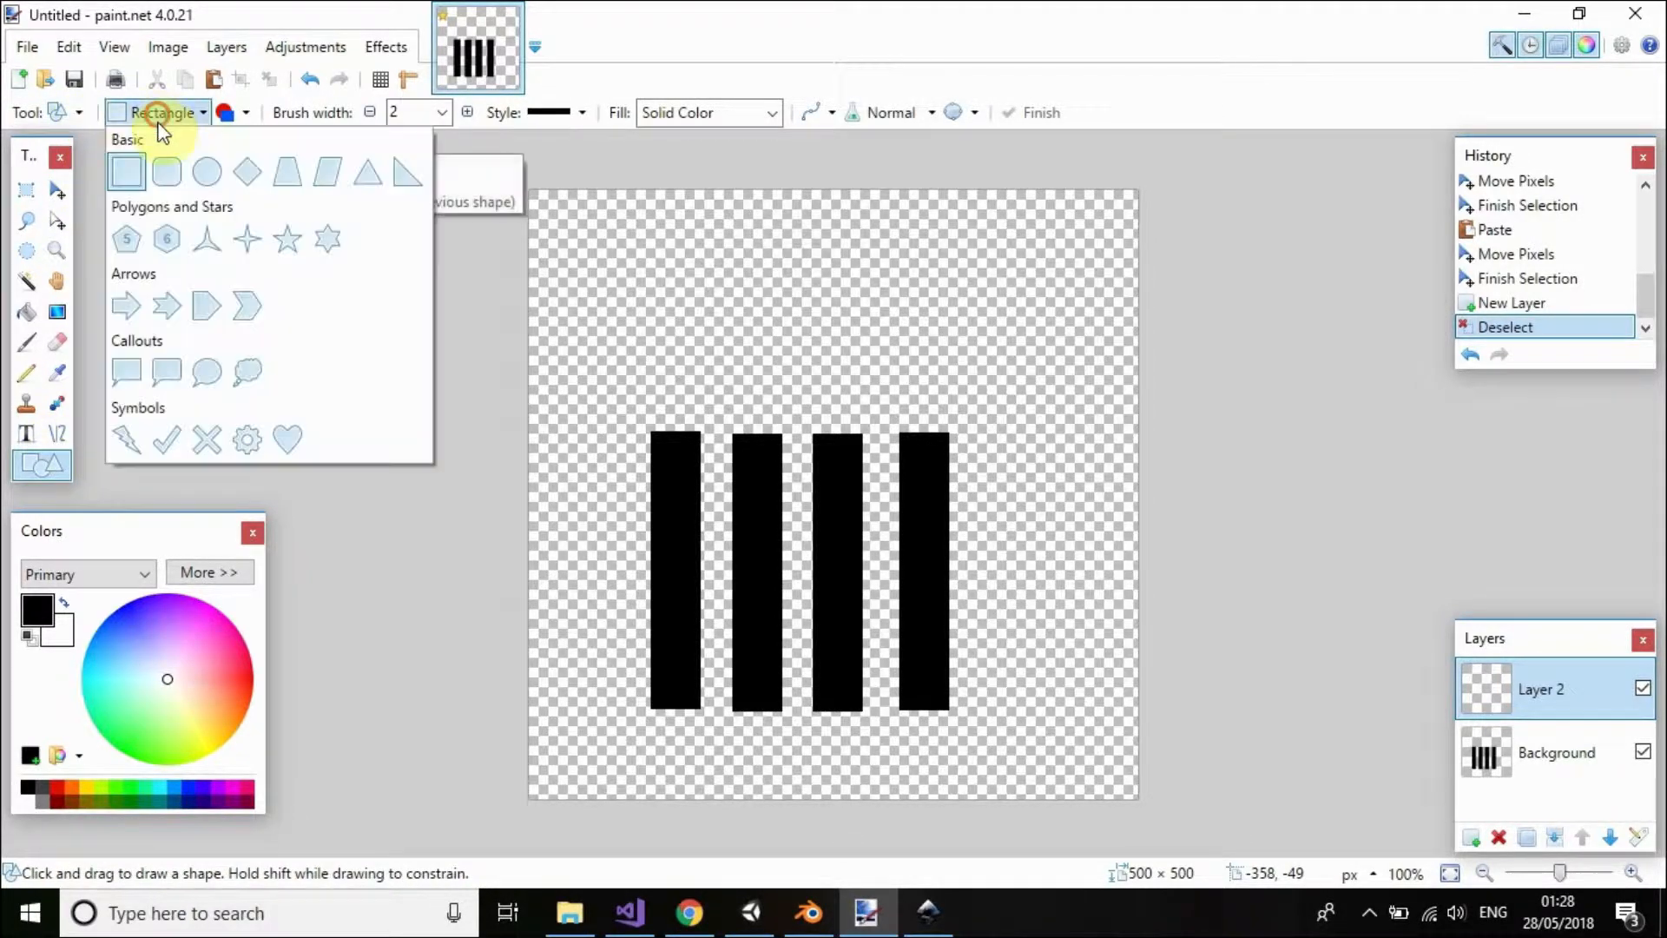
{"action": "left_click", "coordinate": [207, 171]}
{"action": "mouse_move", "coordinate": [654, 325]}
{"action": "left_mouse_down"}
{"action": "mouse_move", "coordinate": [851, 618]}
{"action": "mouse_move", "coordinate": [955, 612]}
{"action": "left_mouse_up"}
{"action": "left_click_drag", "start_coordinate": [654, 468], "coordinate": [640, 470]}
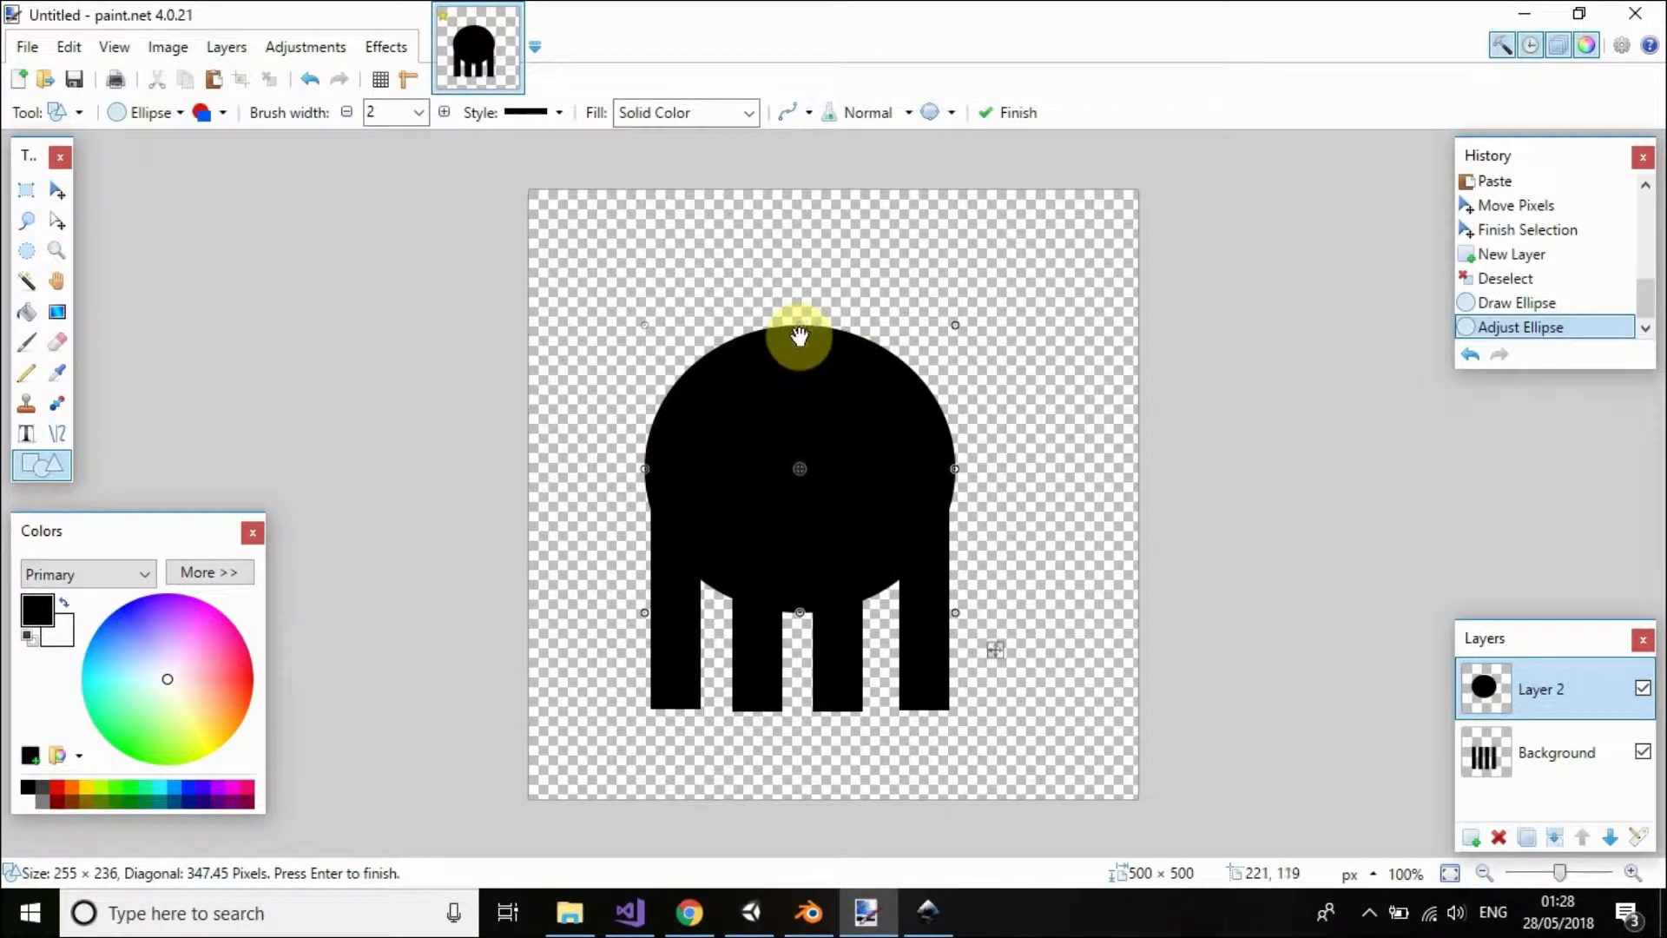
{"action": "left_click_drag", "start_coordinate": [797, 335], "coordinate": [798, 308]}
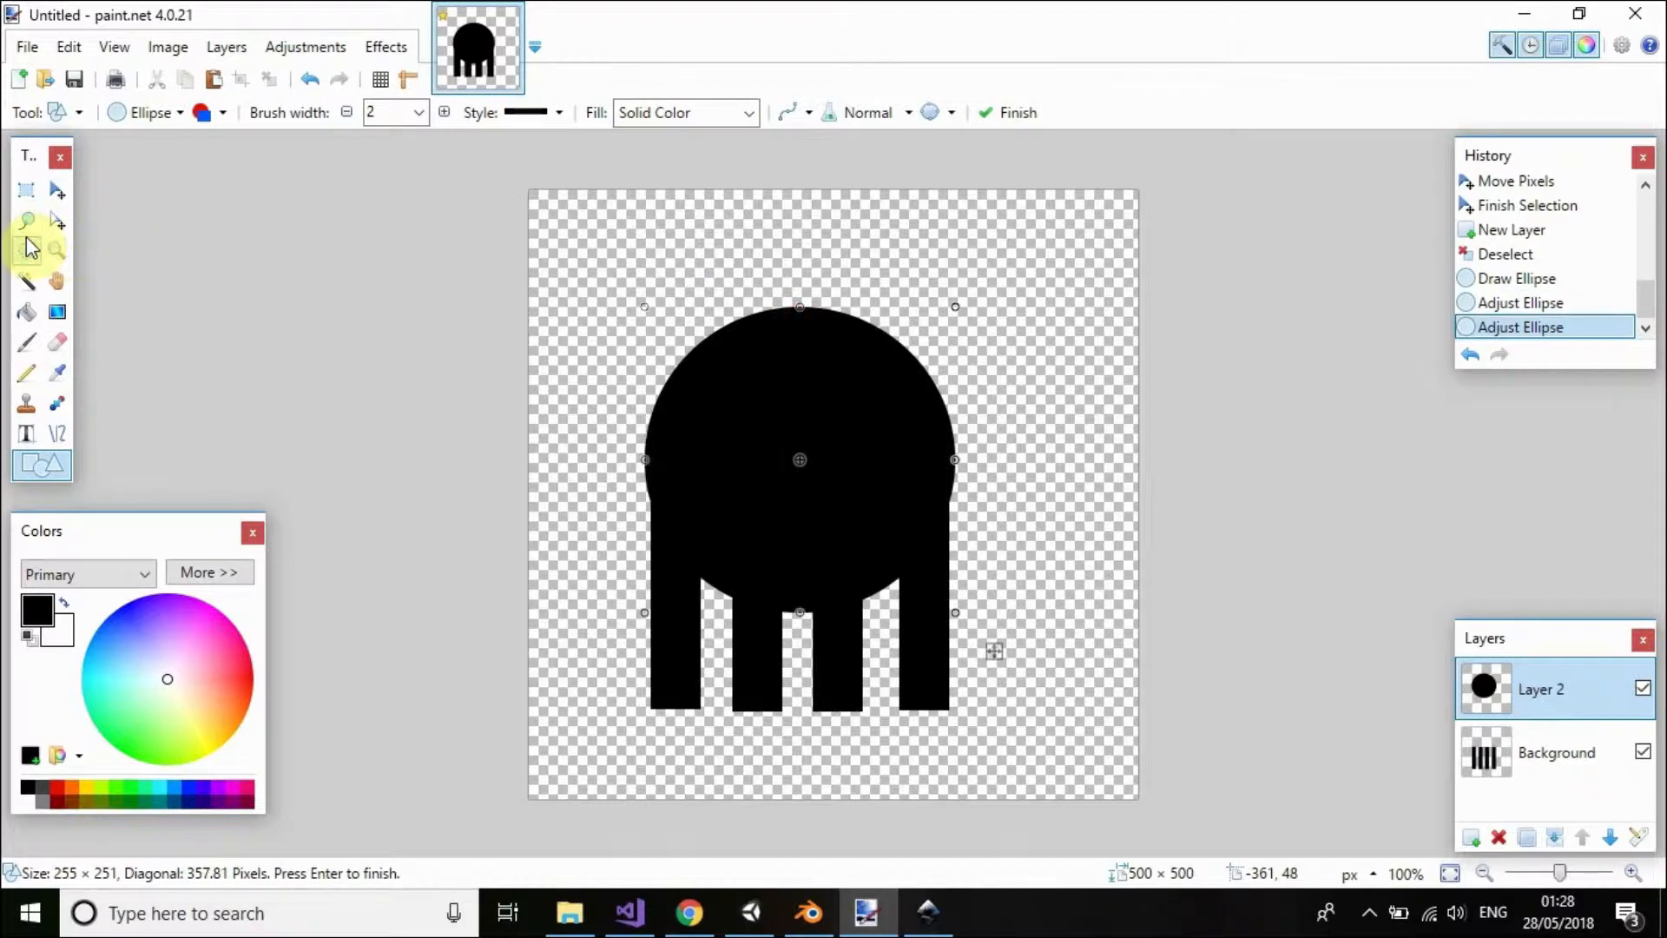
- Erase the lower part of the ellipse with a rectangular selection, leaving a dome just above the four bars
{"action": "left_click", "coordinate": [26, 277]}
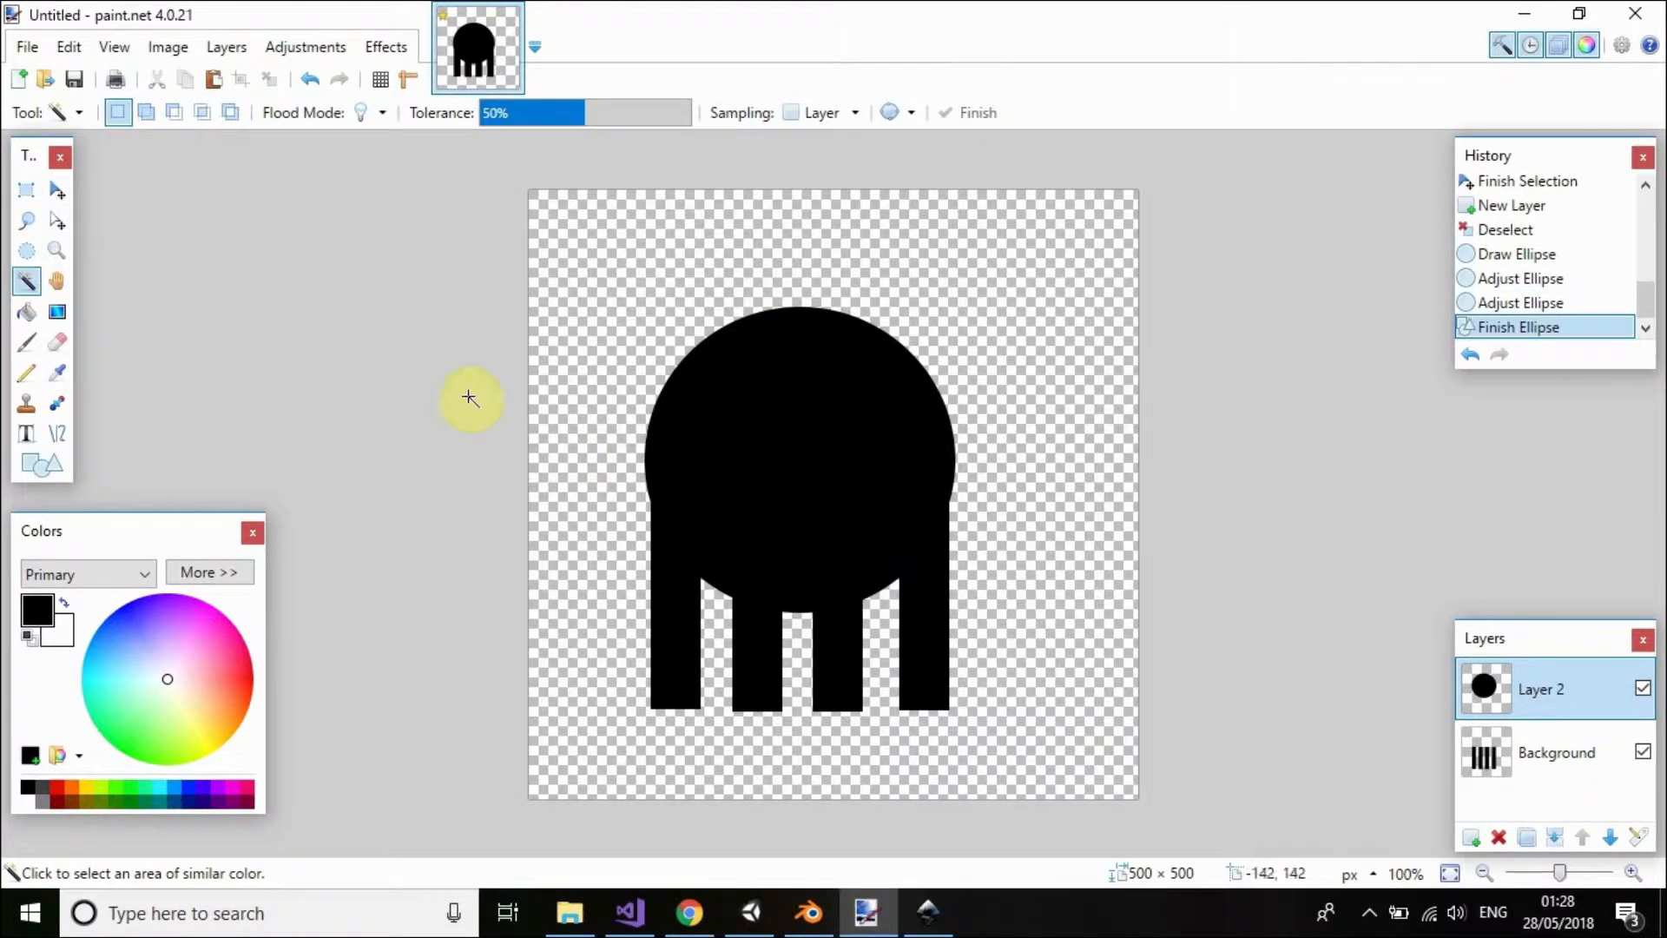
{"action": "left_click", "coordinate": [26, 190]}
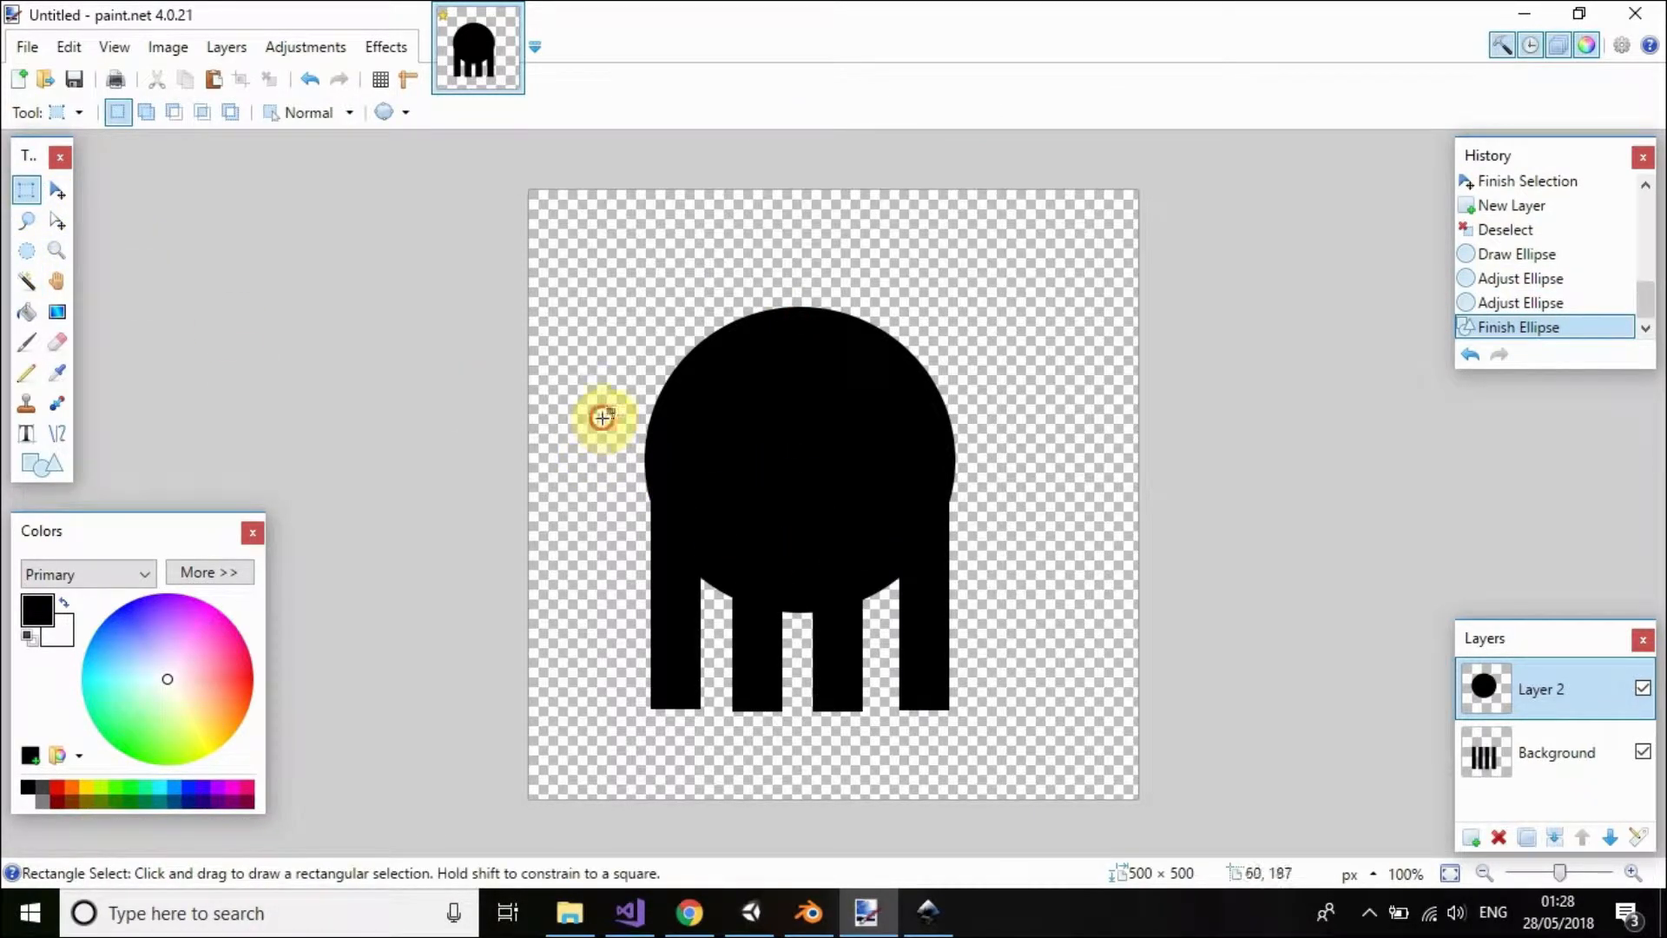
{"action": "mouse_move", "coordinate": [602, 419]}
{"action": "left_mouse_down"}
{"action": "mouse_move", "coordinate": [1150, 685]}
{"action": "mouse_move", "coordinate": [1052, 692]}
{"action": "left_mouse_up"}
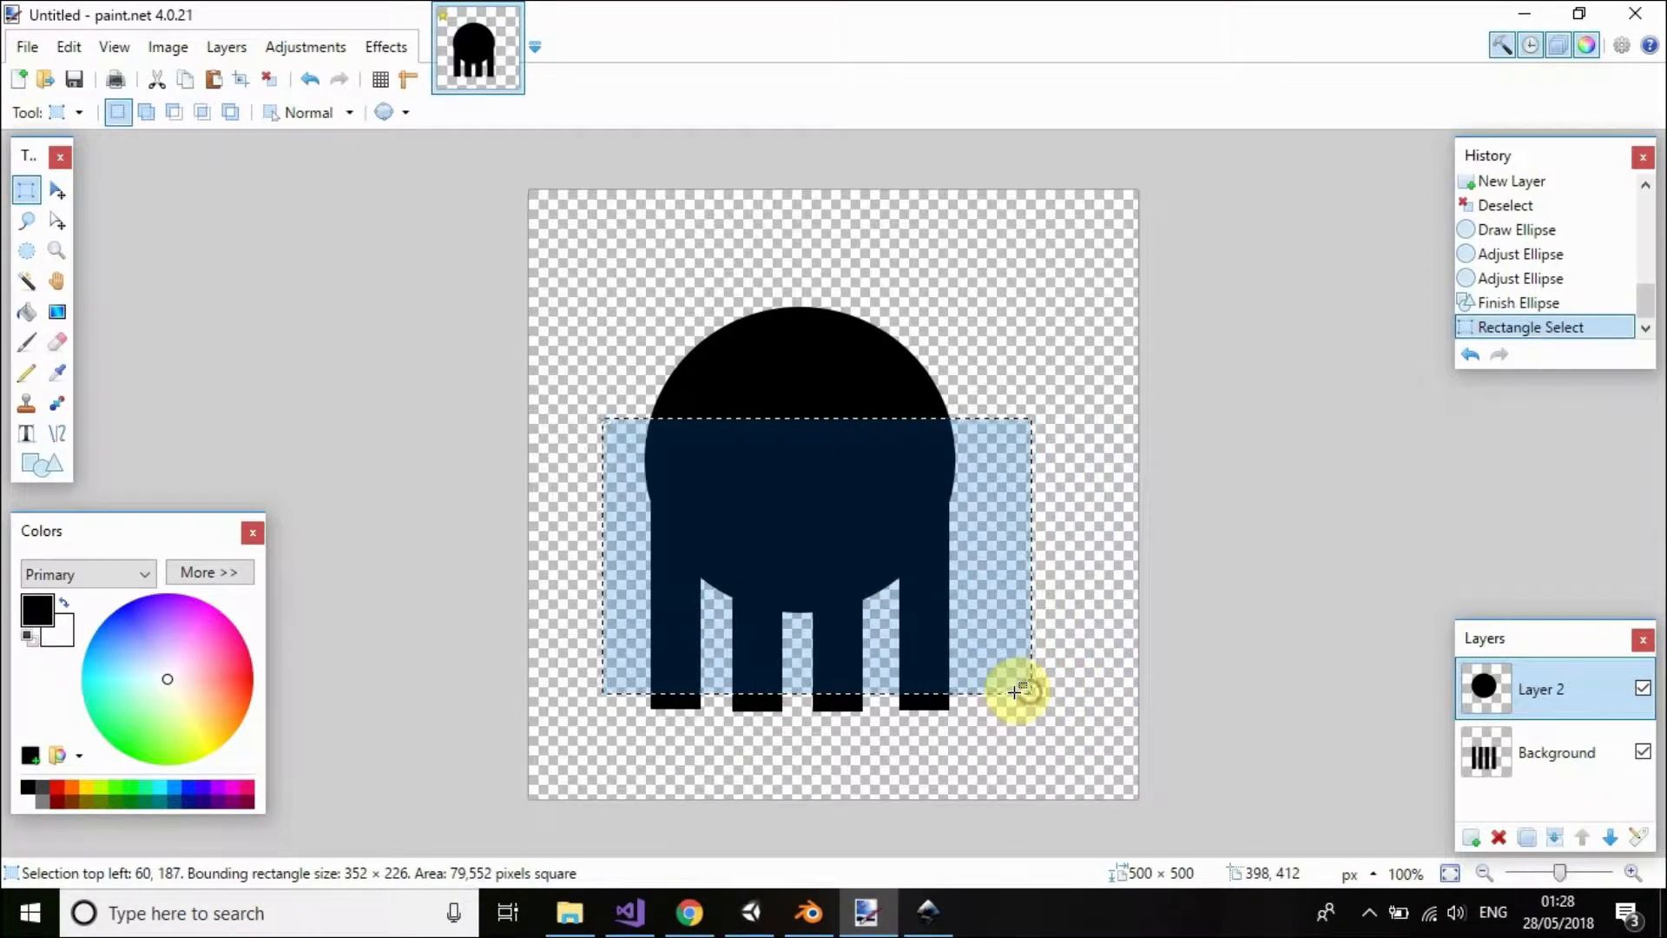
{"action": "key", "text": "Delete"}
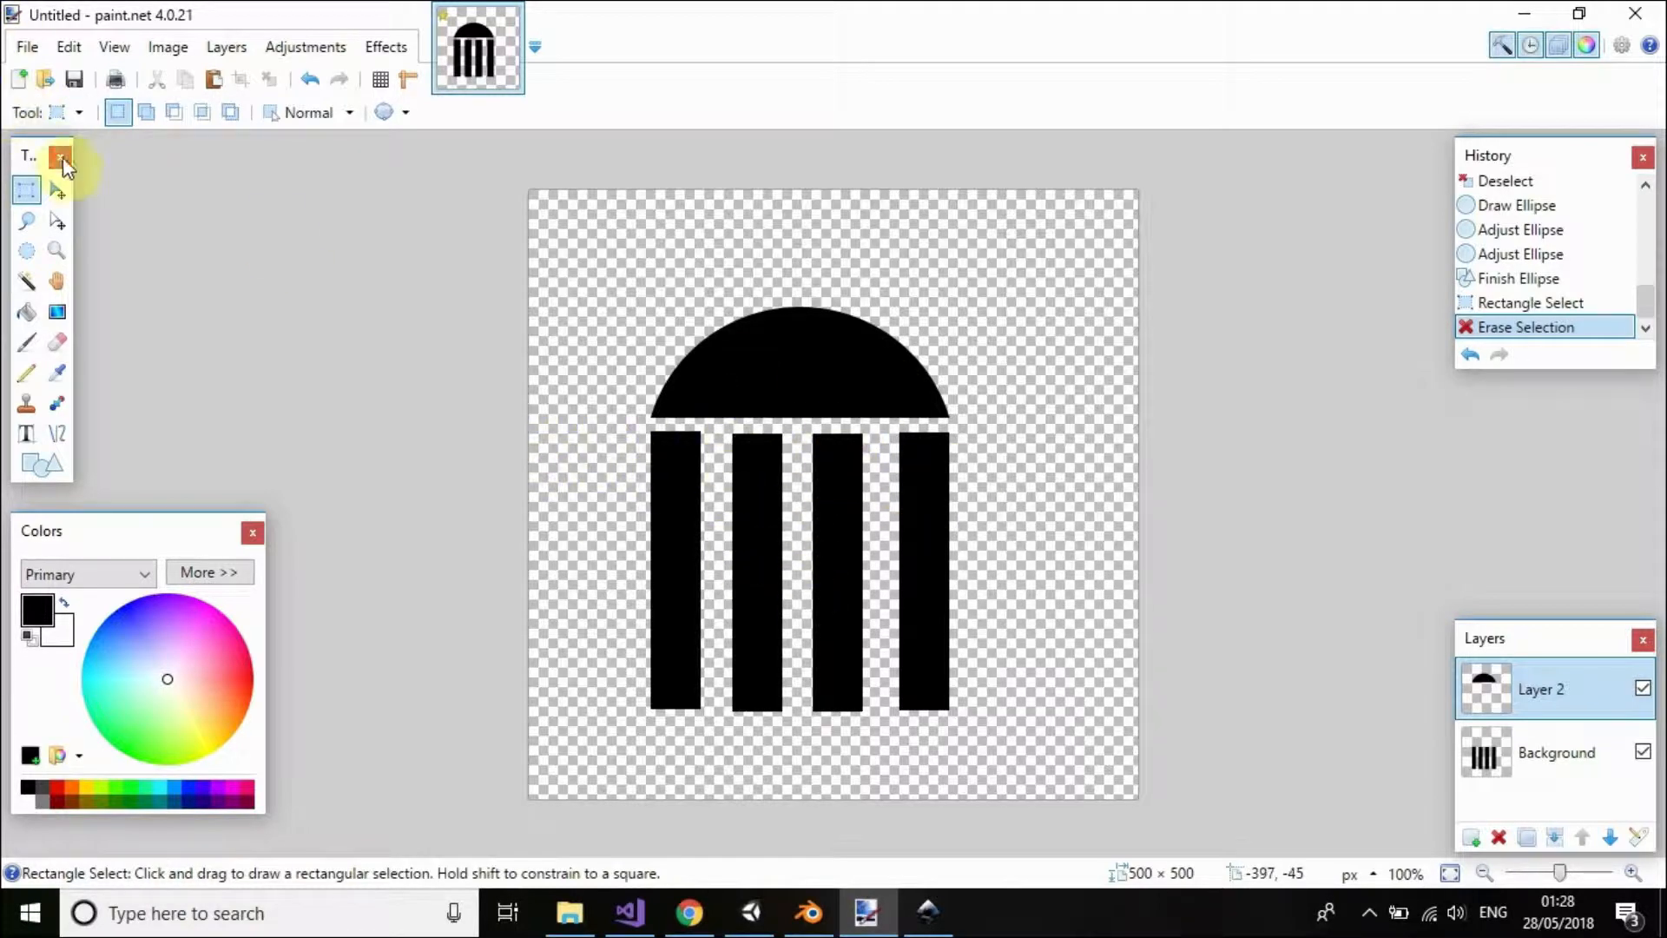
- Save the image as a 32-bit PNG named WindowTemplate in the Samples folder, flattening it to a single layer
{"action": "left_click", "coordinate": [25, 50]}
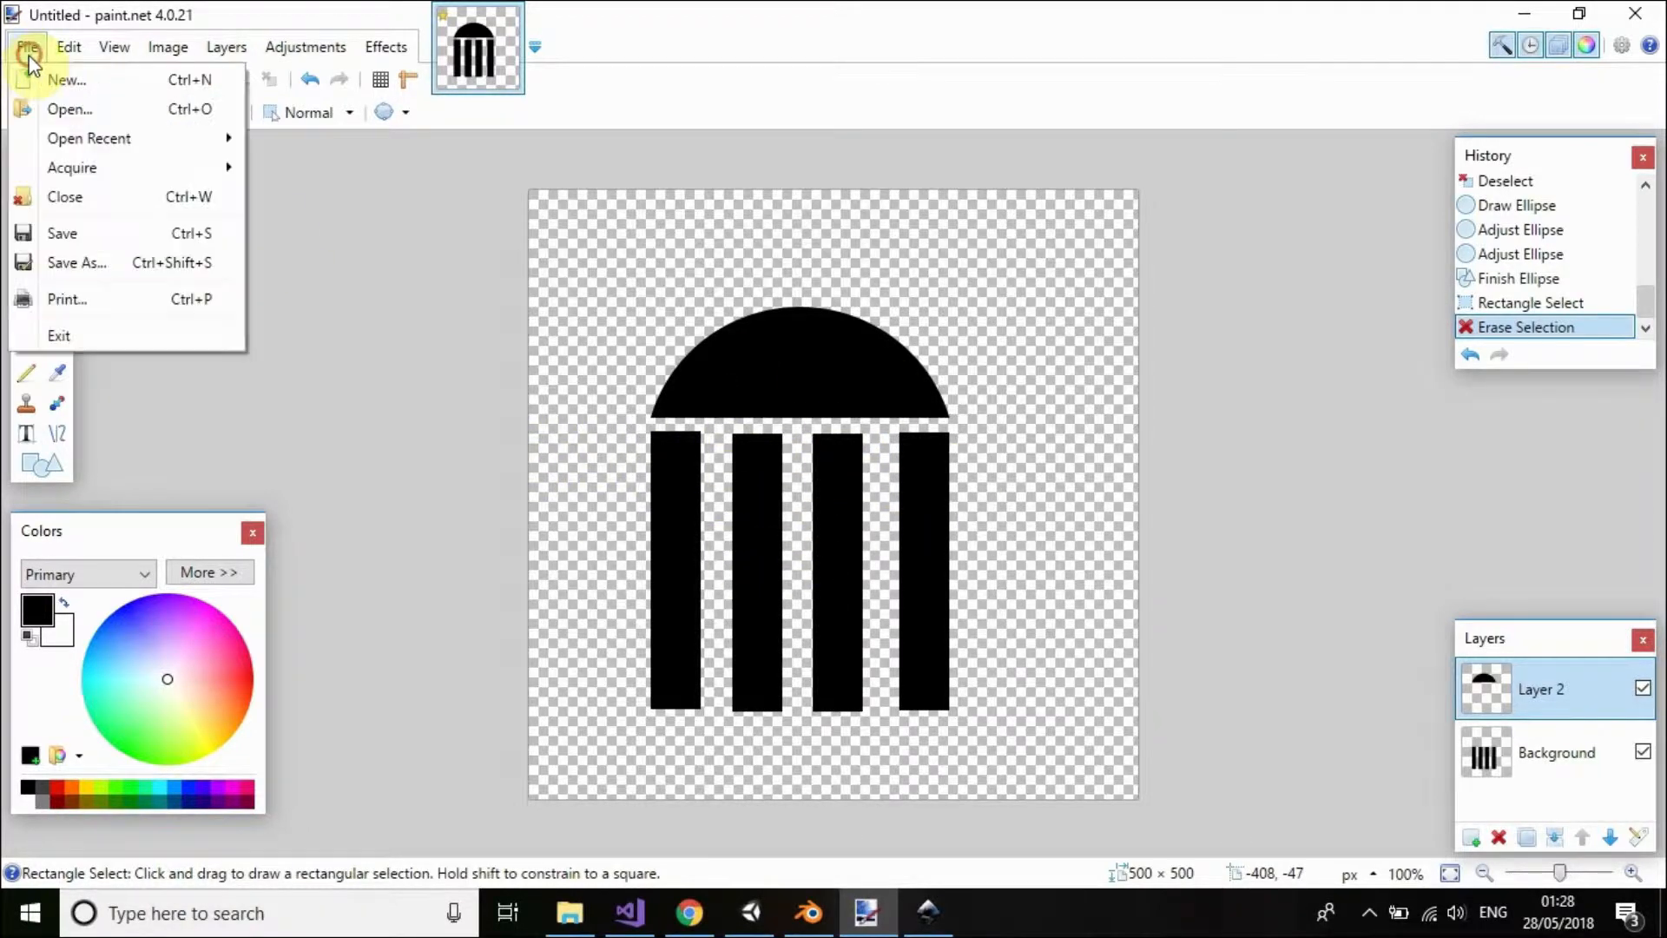
{"action": "left_click", "coordinate": [65, 233]}
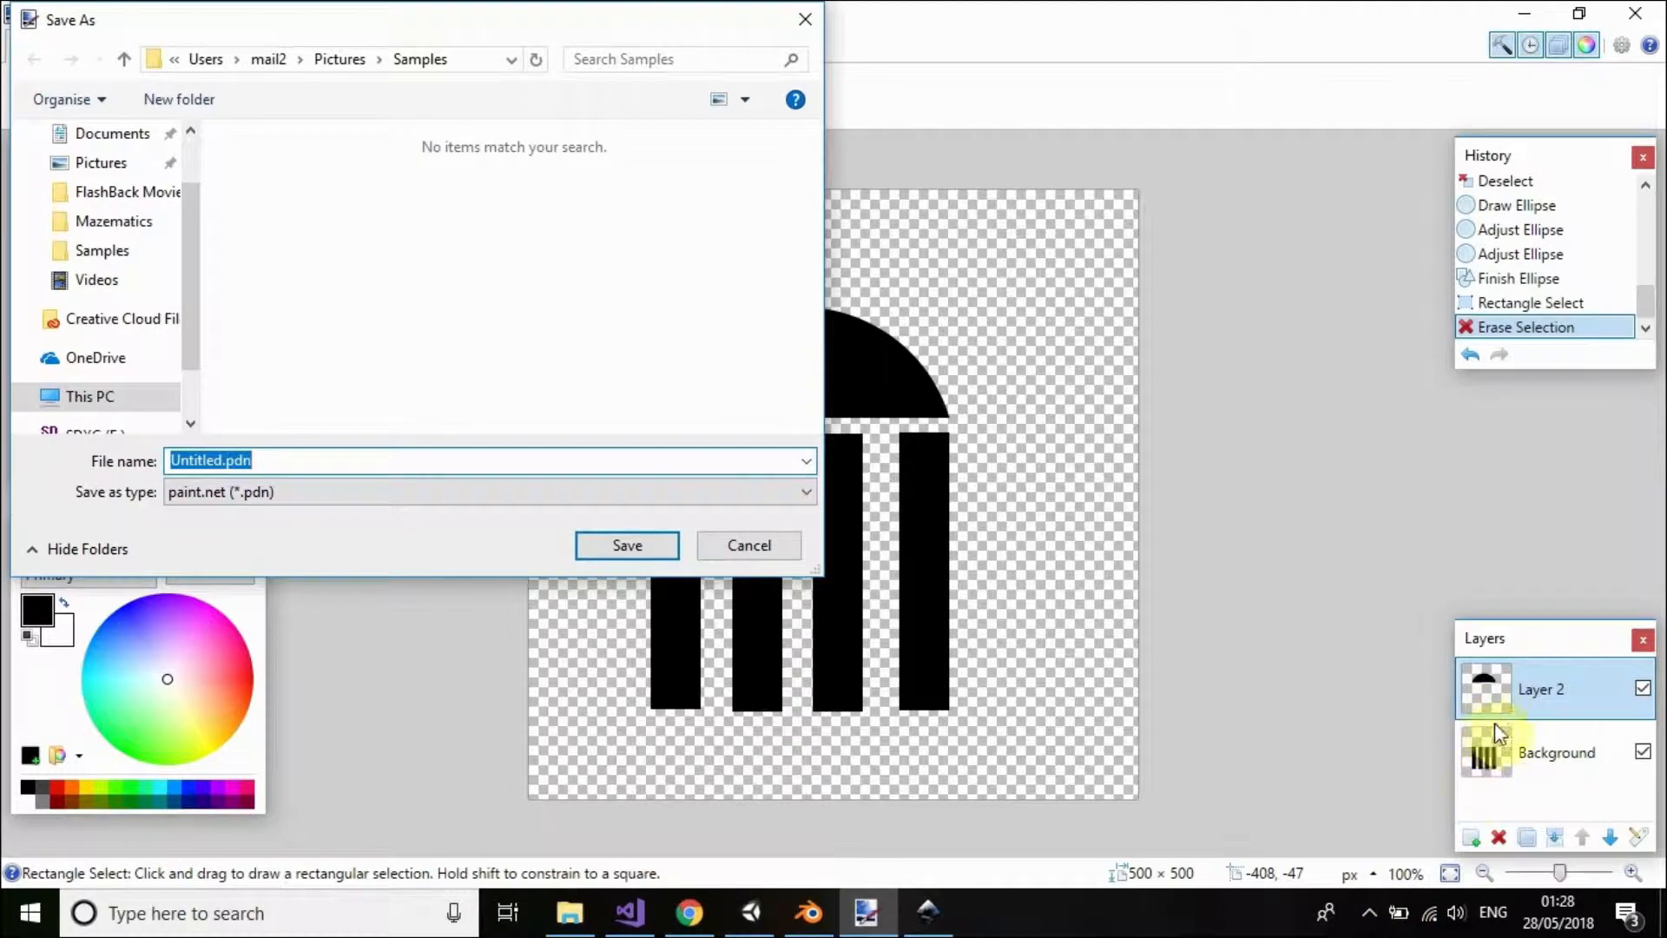
{"action": "left_click", "coordinate": [241, 491]}
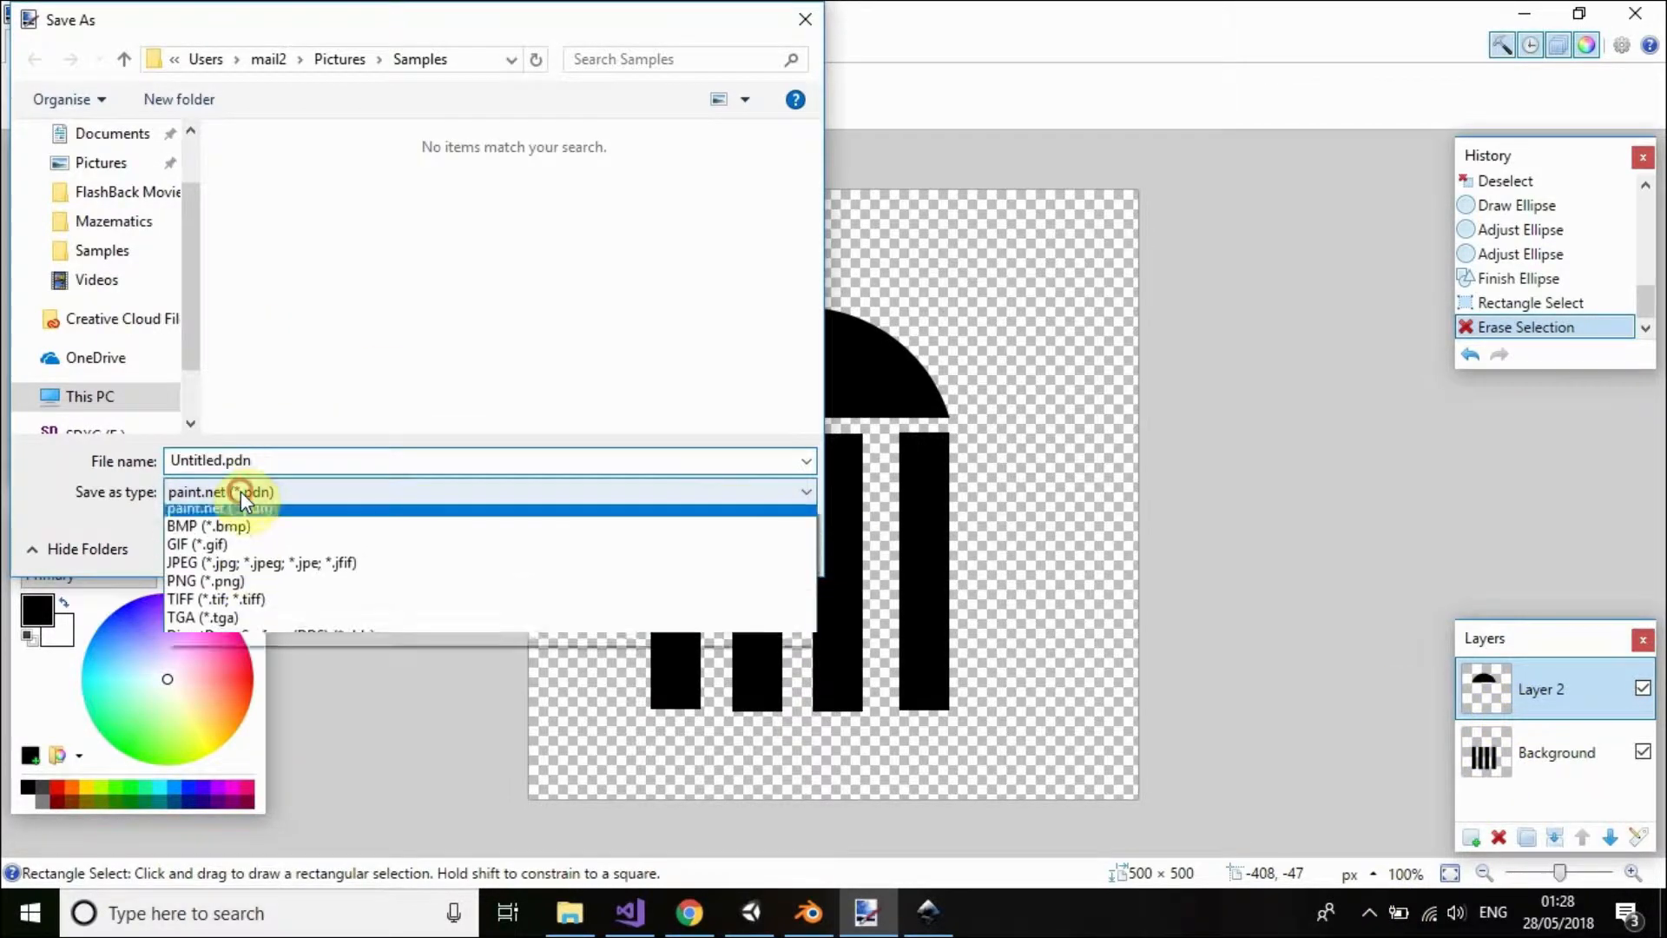
{"action": "left_click", "coordinate": [242, 590]}
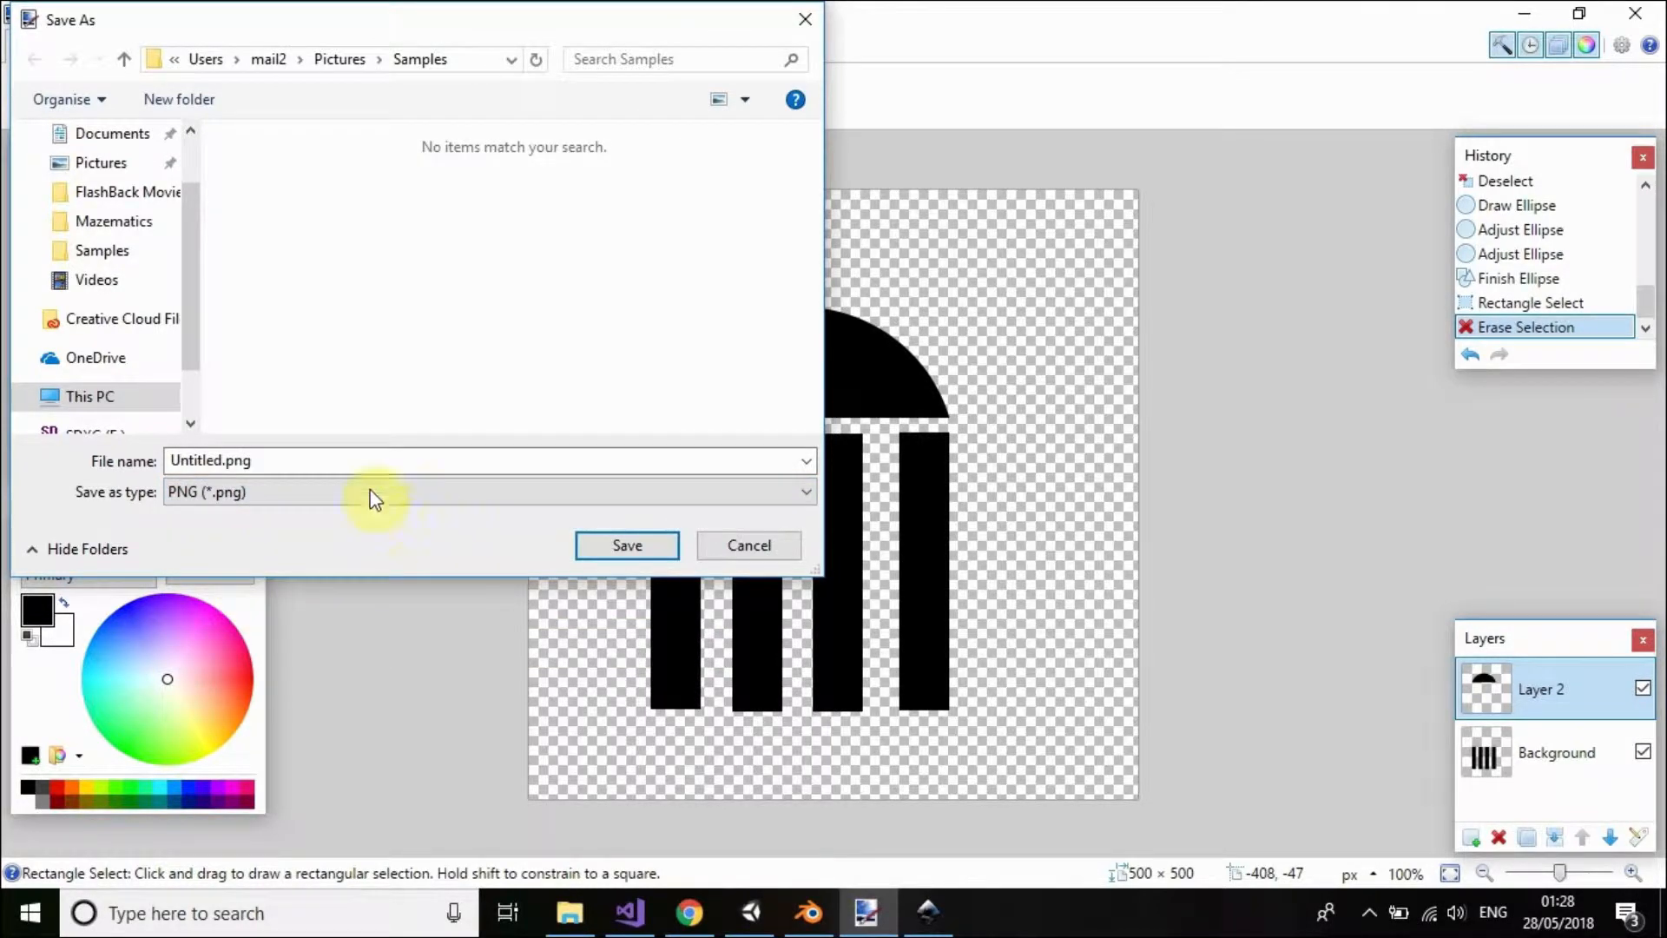
{"action": "left_click", "coordinate": [287, 463]}
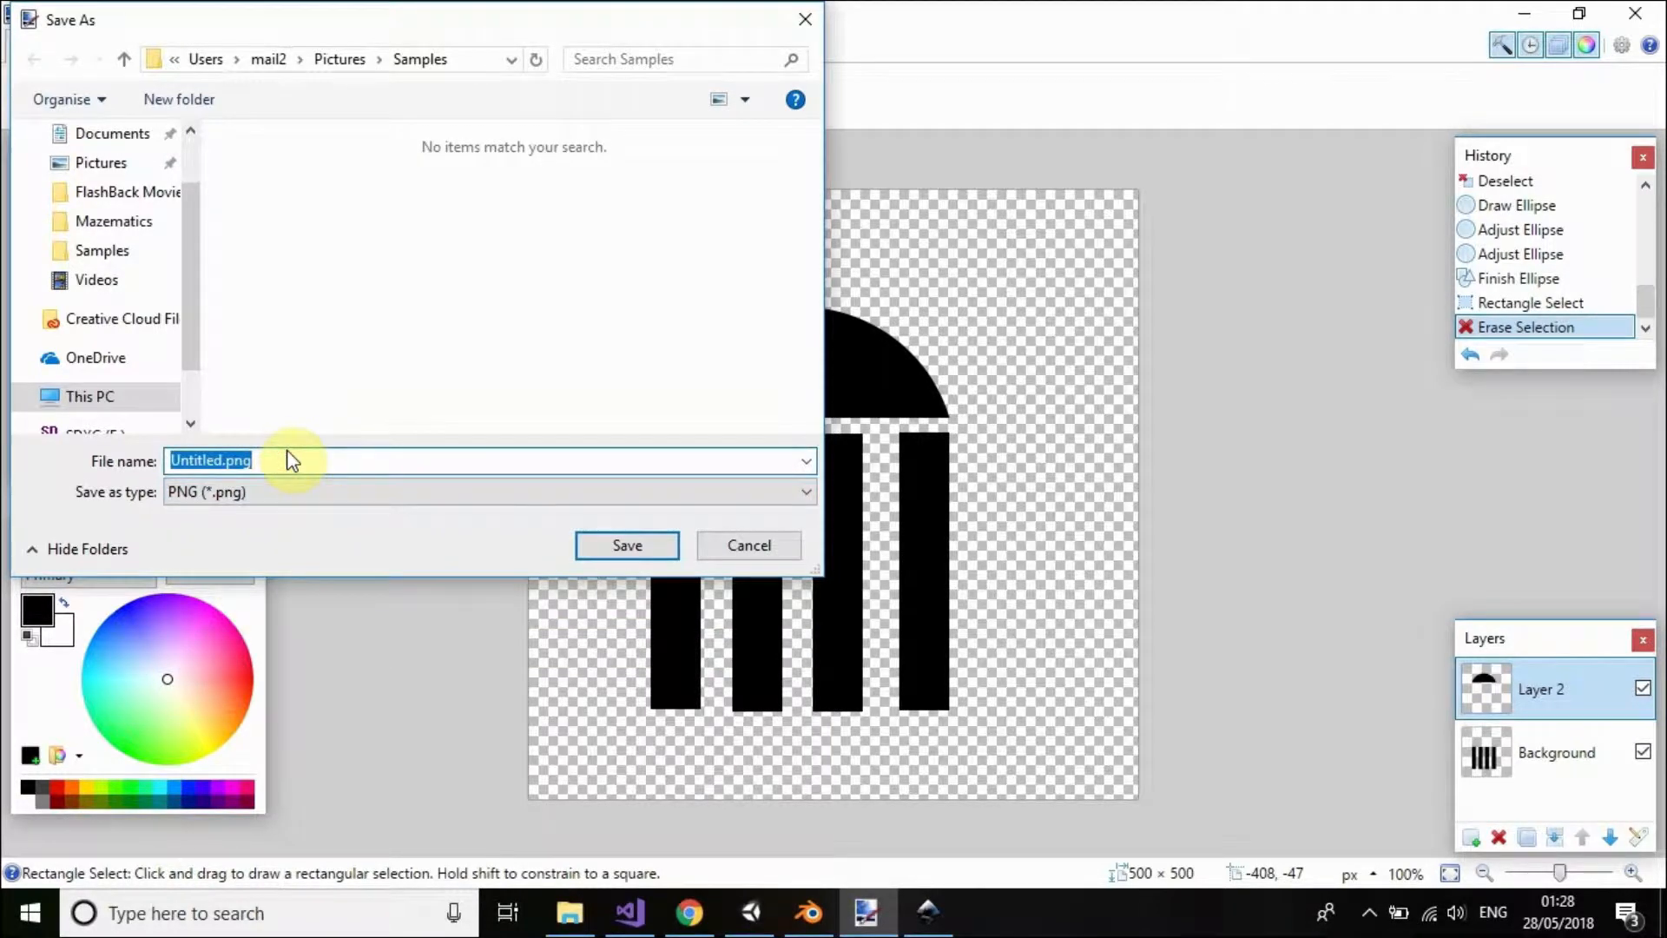
{"action": "type", "text": "WindowTemplate"}
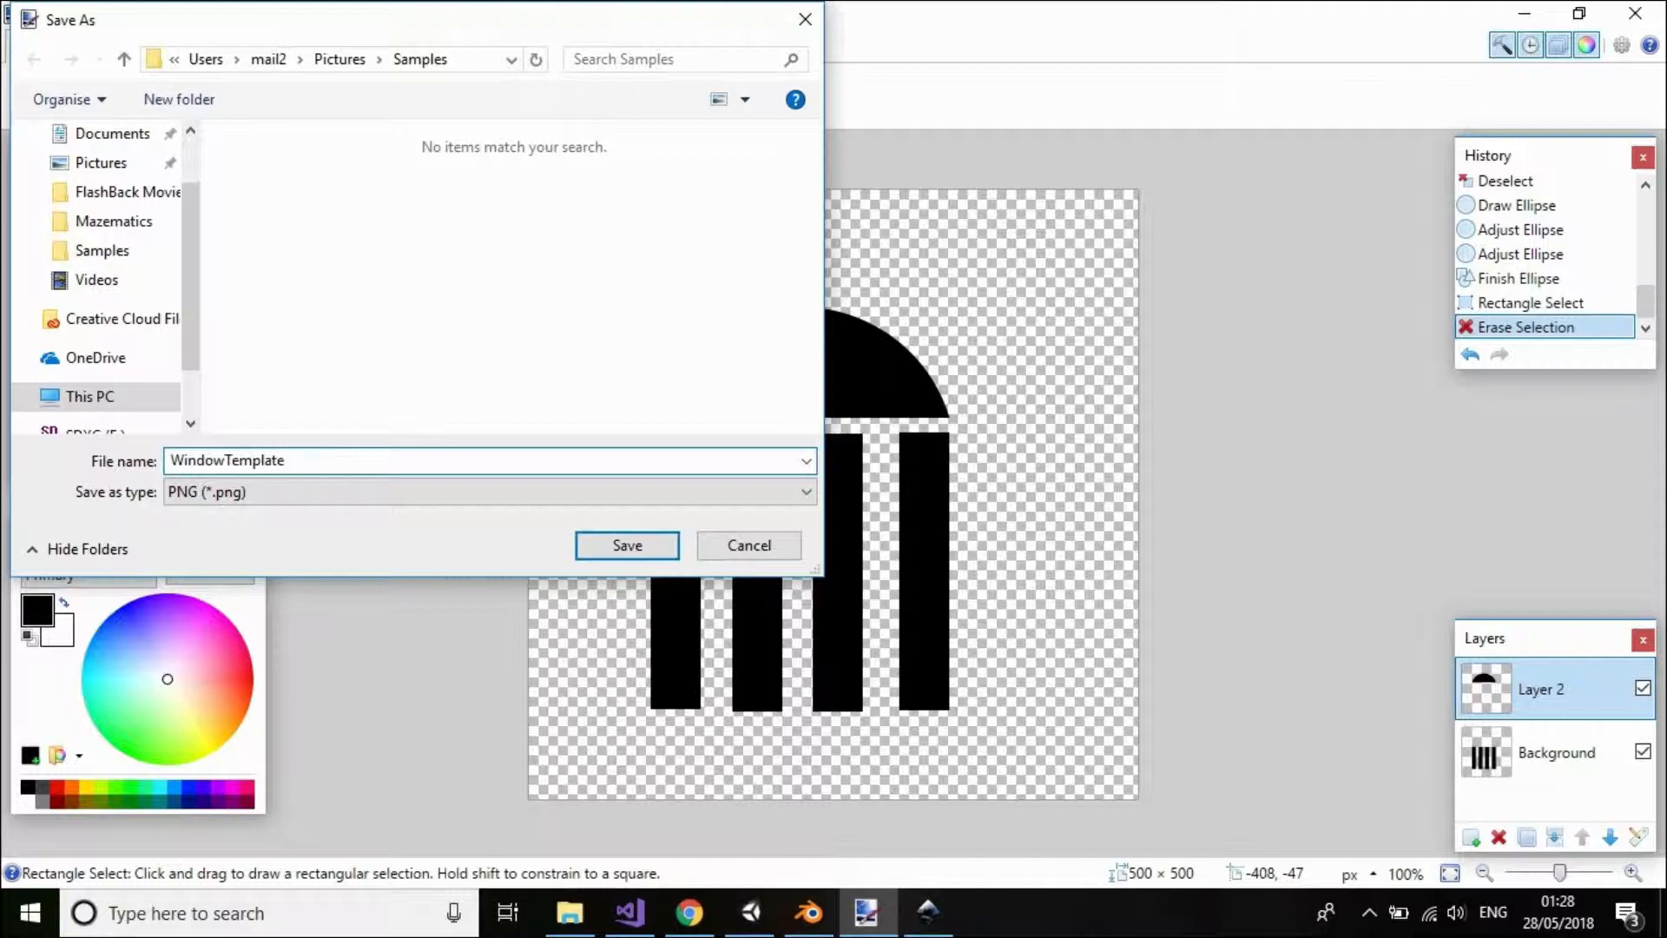
{"action": "left_click", "coordinate": [627, 545]}
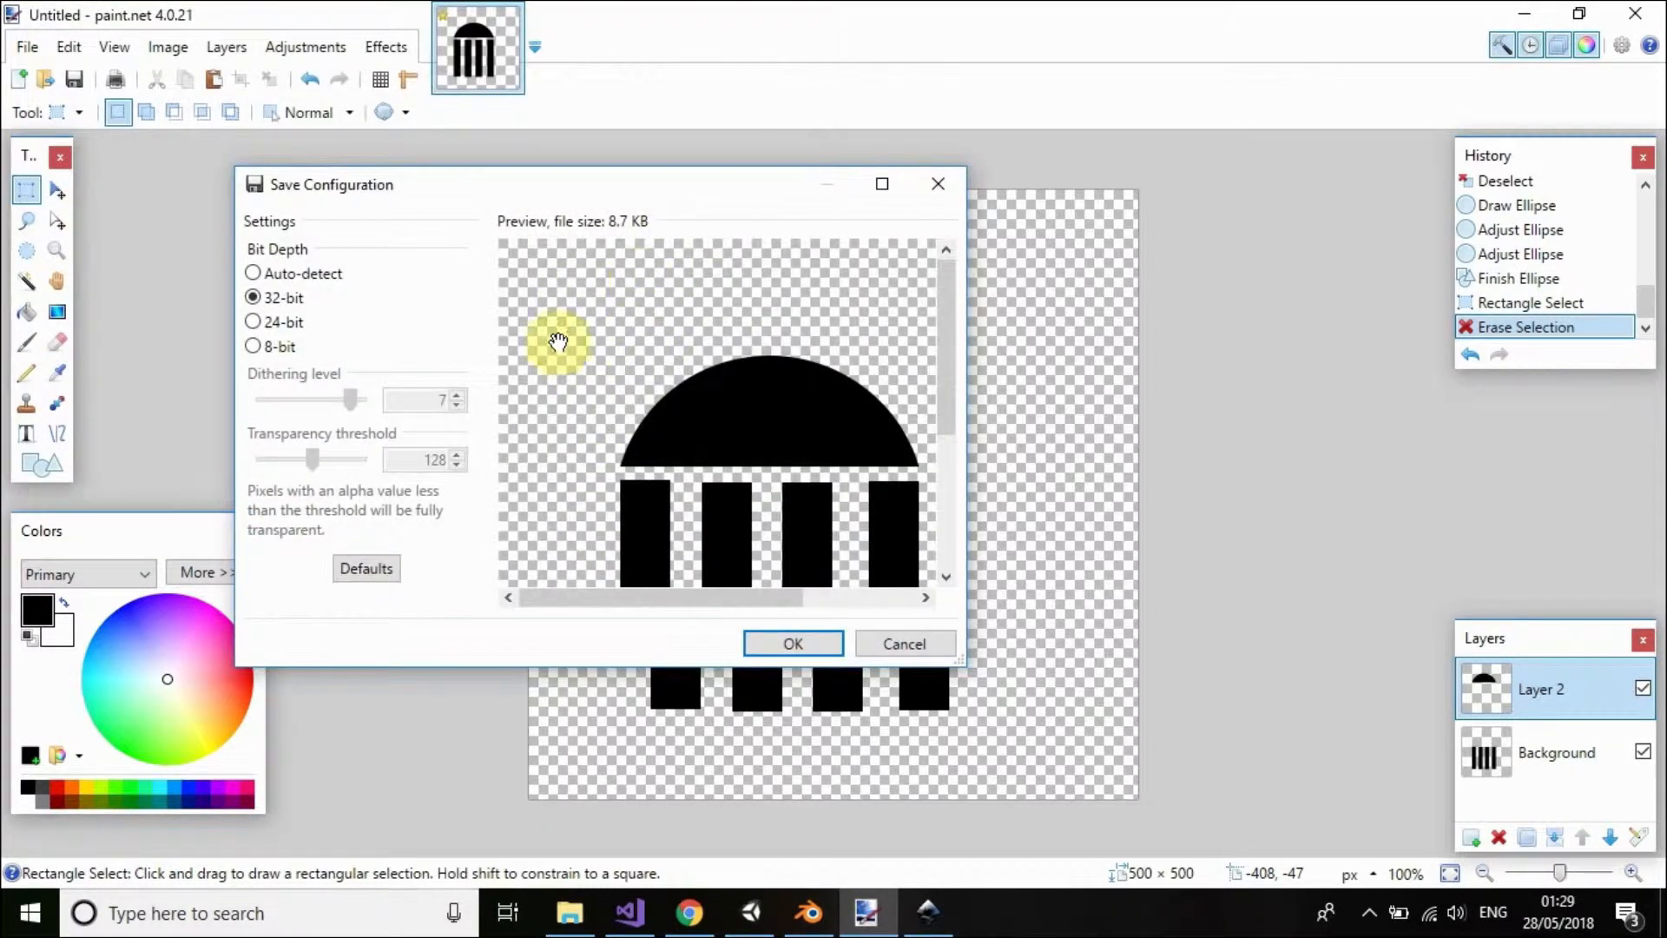
{"action": "left_click", "coordinate": [780, 644]}
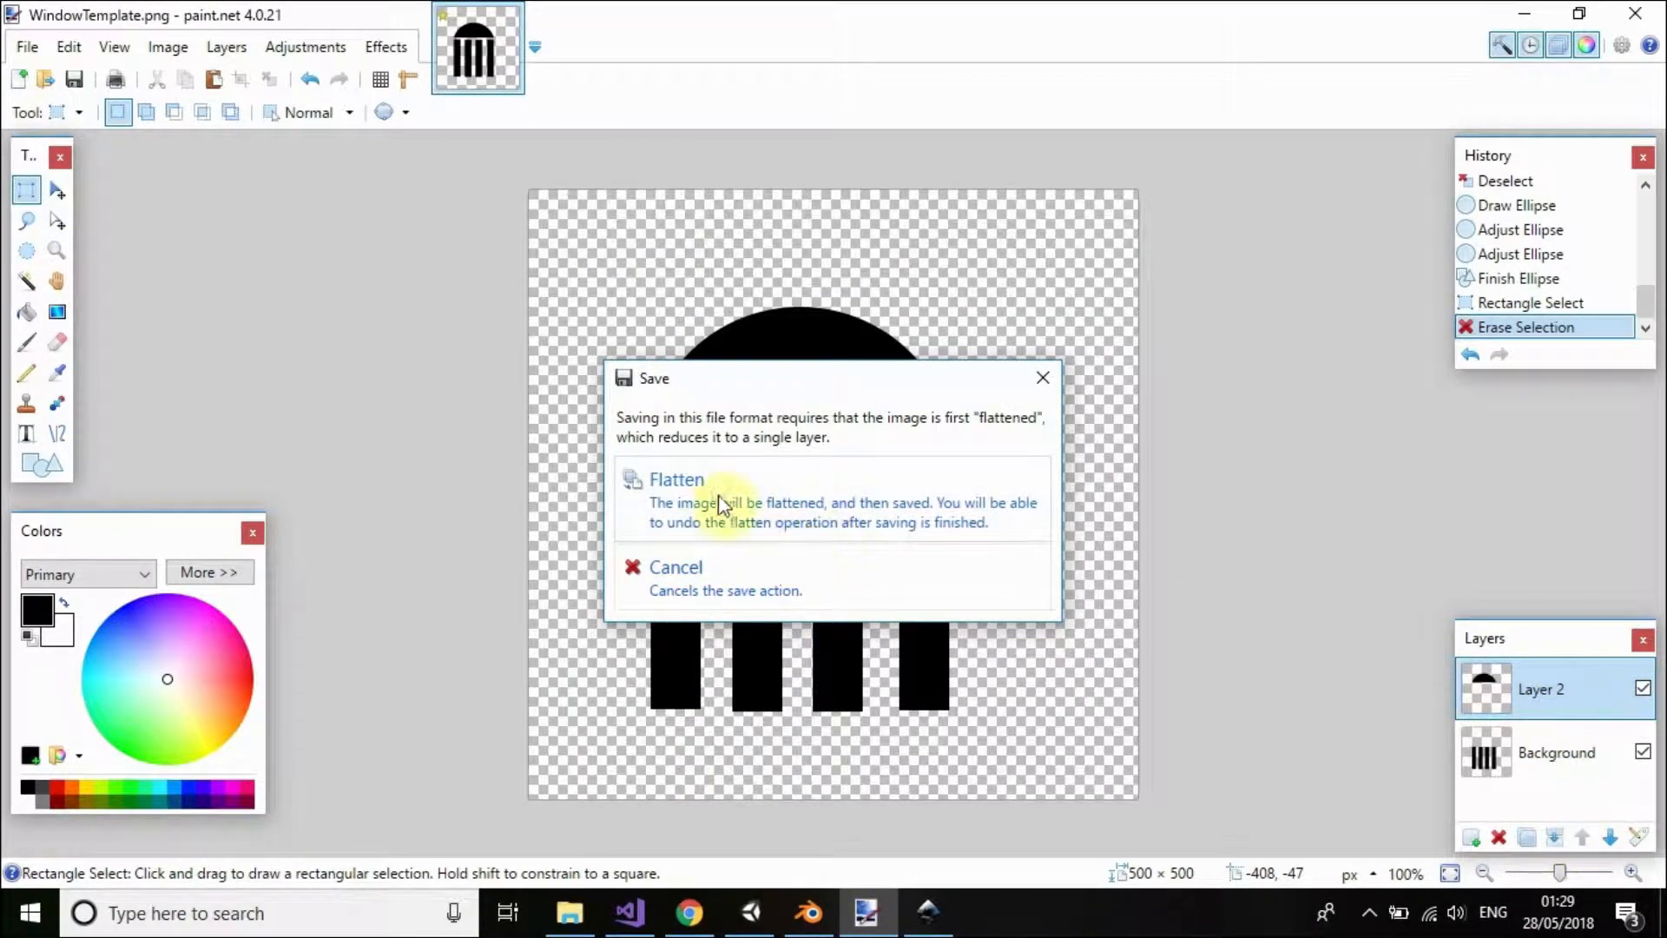
{"action": "left_click", "coordinate": [691, 495]}
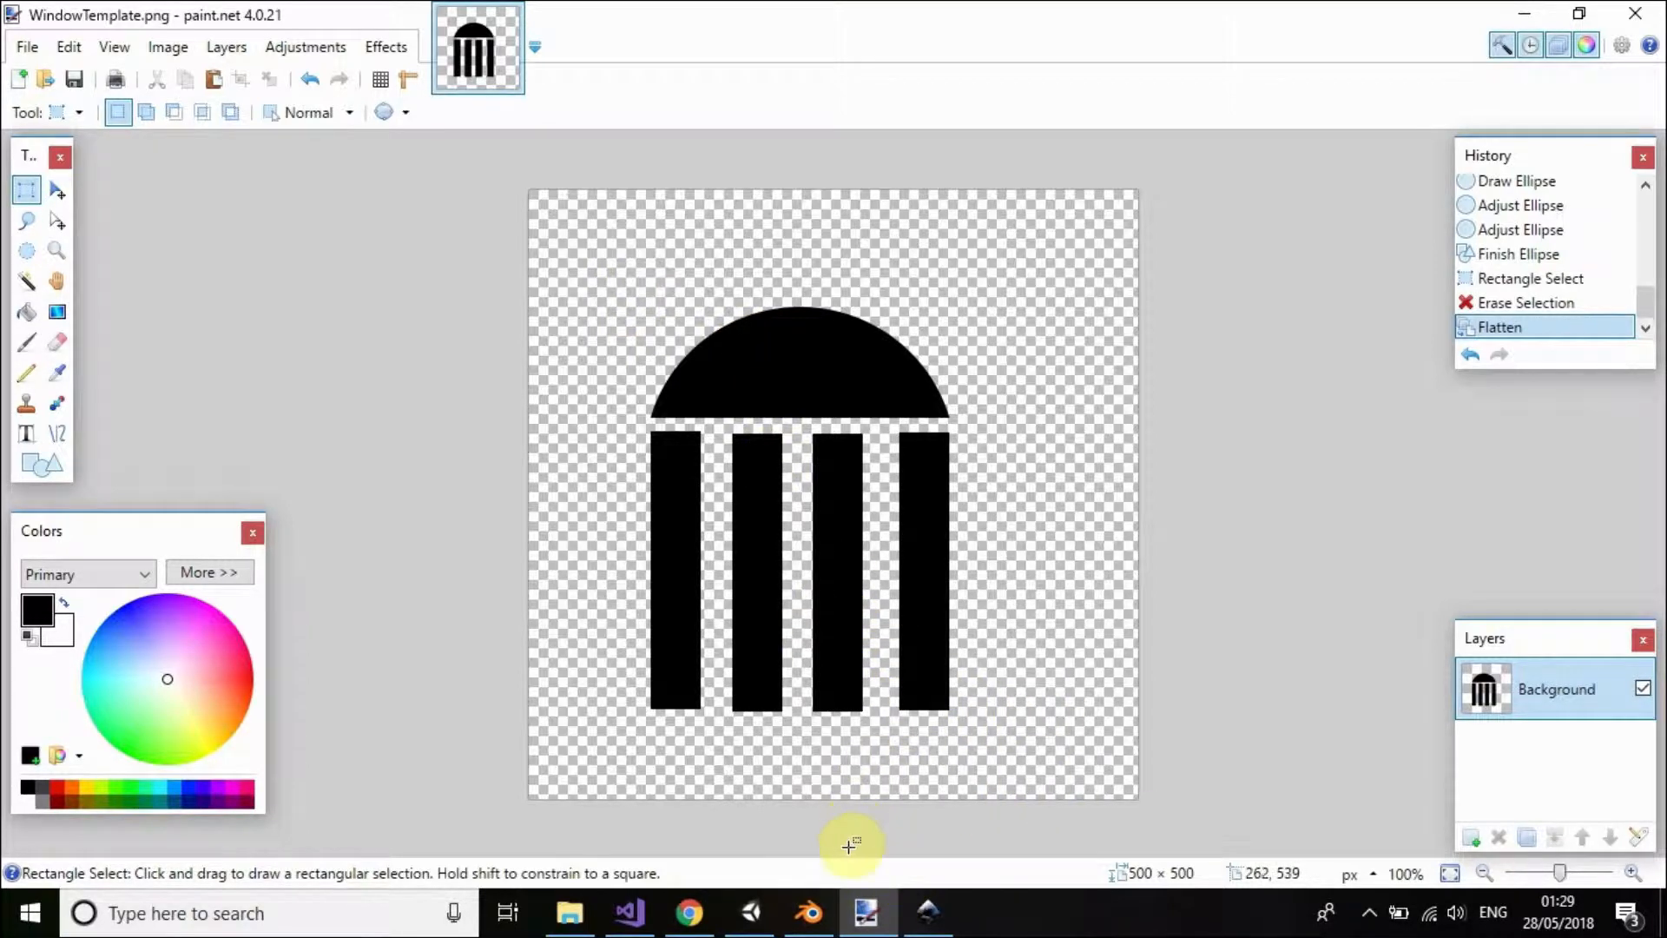
- Switch to Inkscape and import WindowTemplate.png as an embedded image with DPI from file, placing it beside the page
{"action": "left_click", "coordinate": [928, 913]}
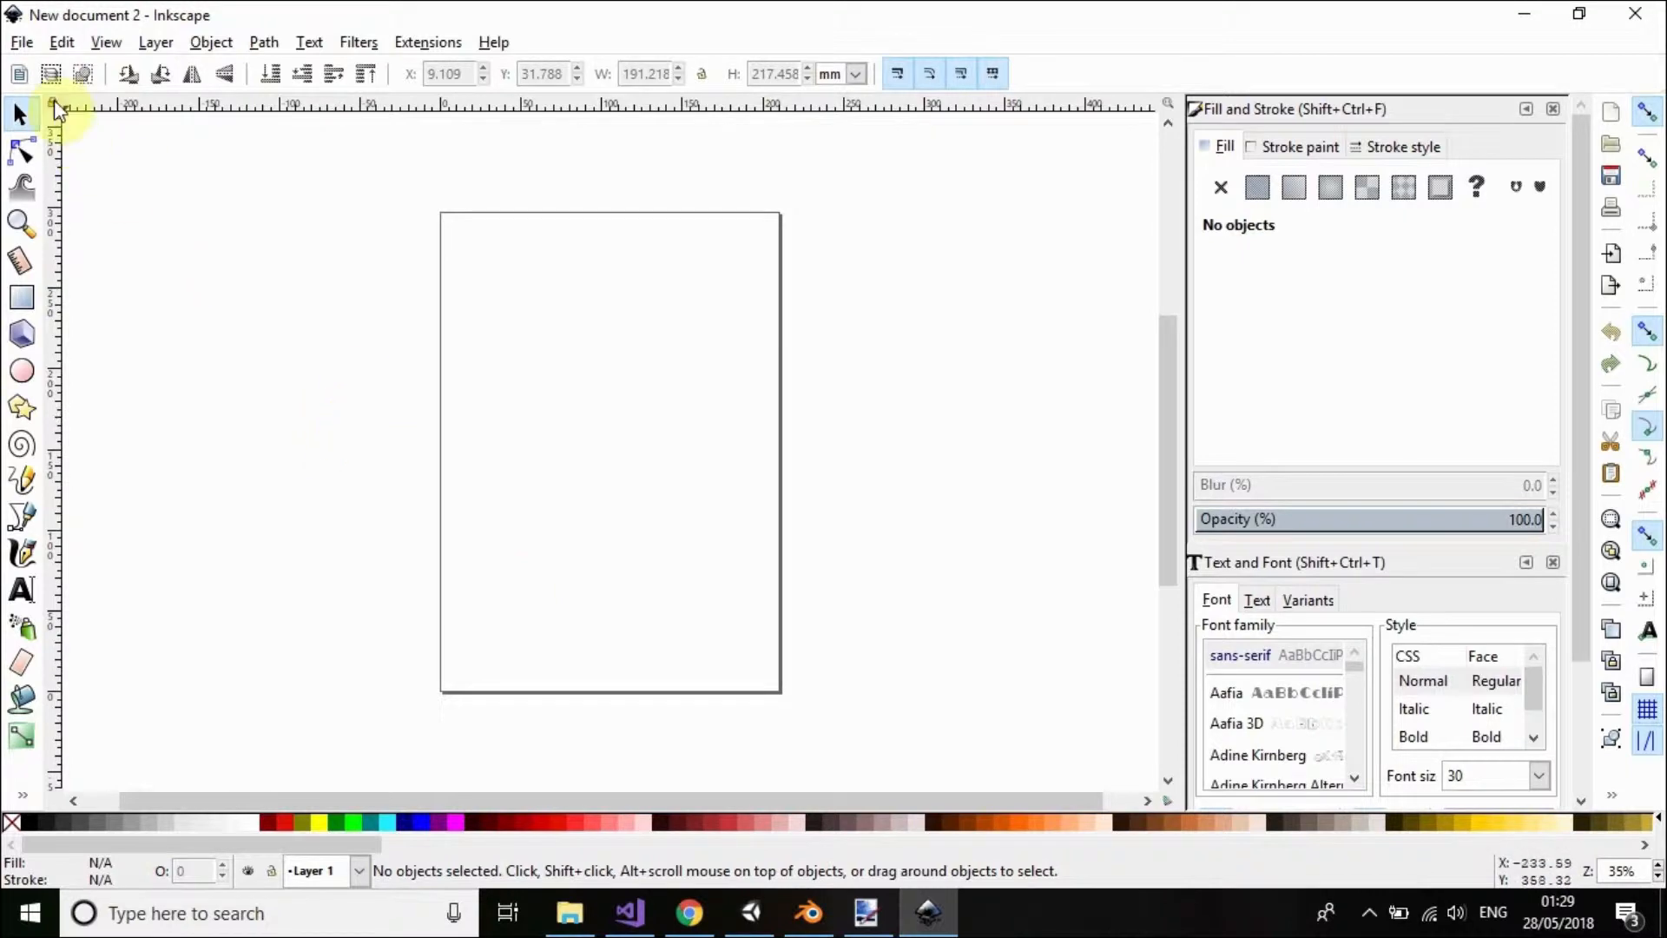
{"action": "left_click", "coordinate": [22, 43]}
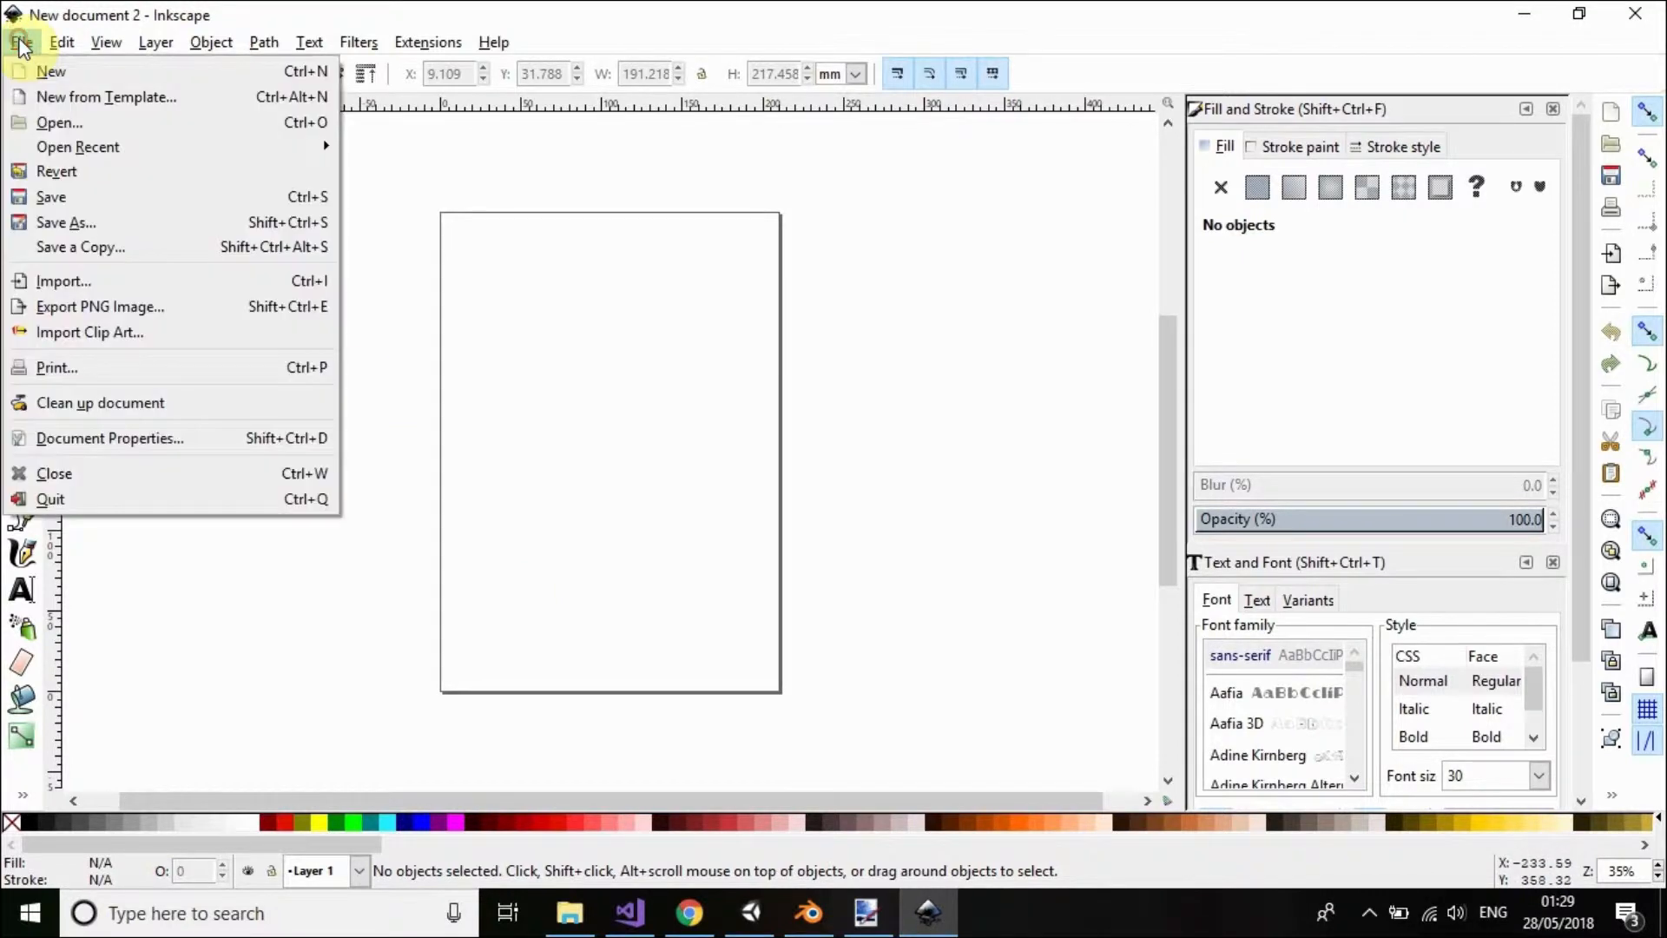
{"action": "left_click", "coordinate": [60, 277]}
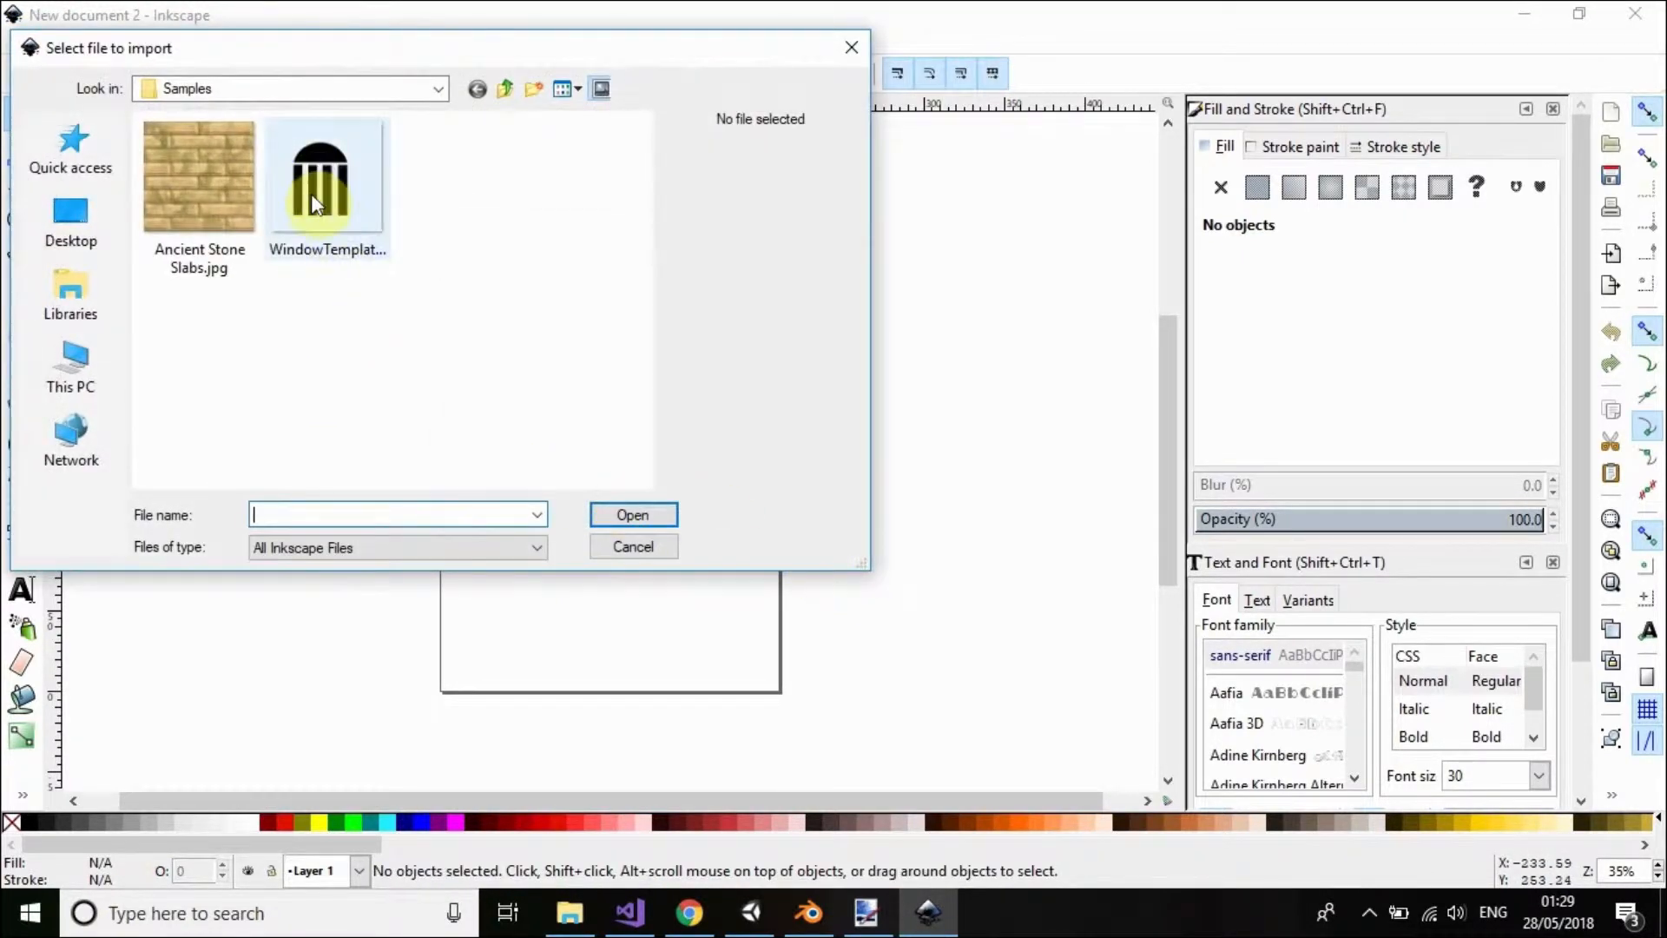
{"action": "left_click", "coordinate": [320, 200]}
{"action": "double_click", "coordinate": [320, 198]}
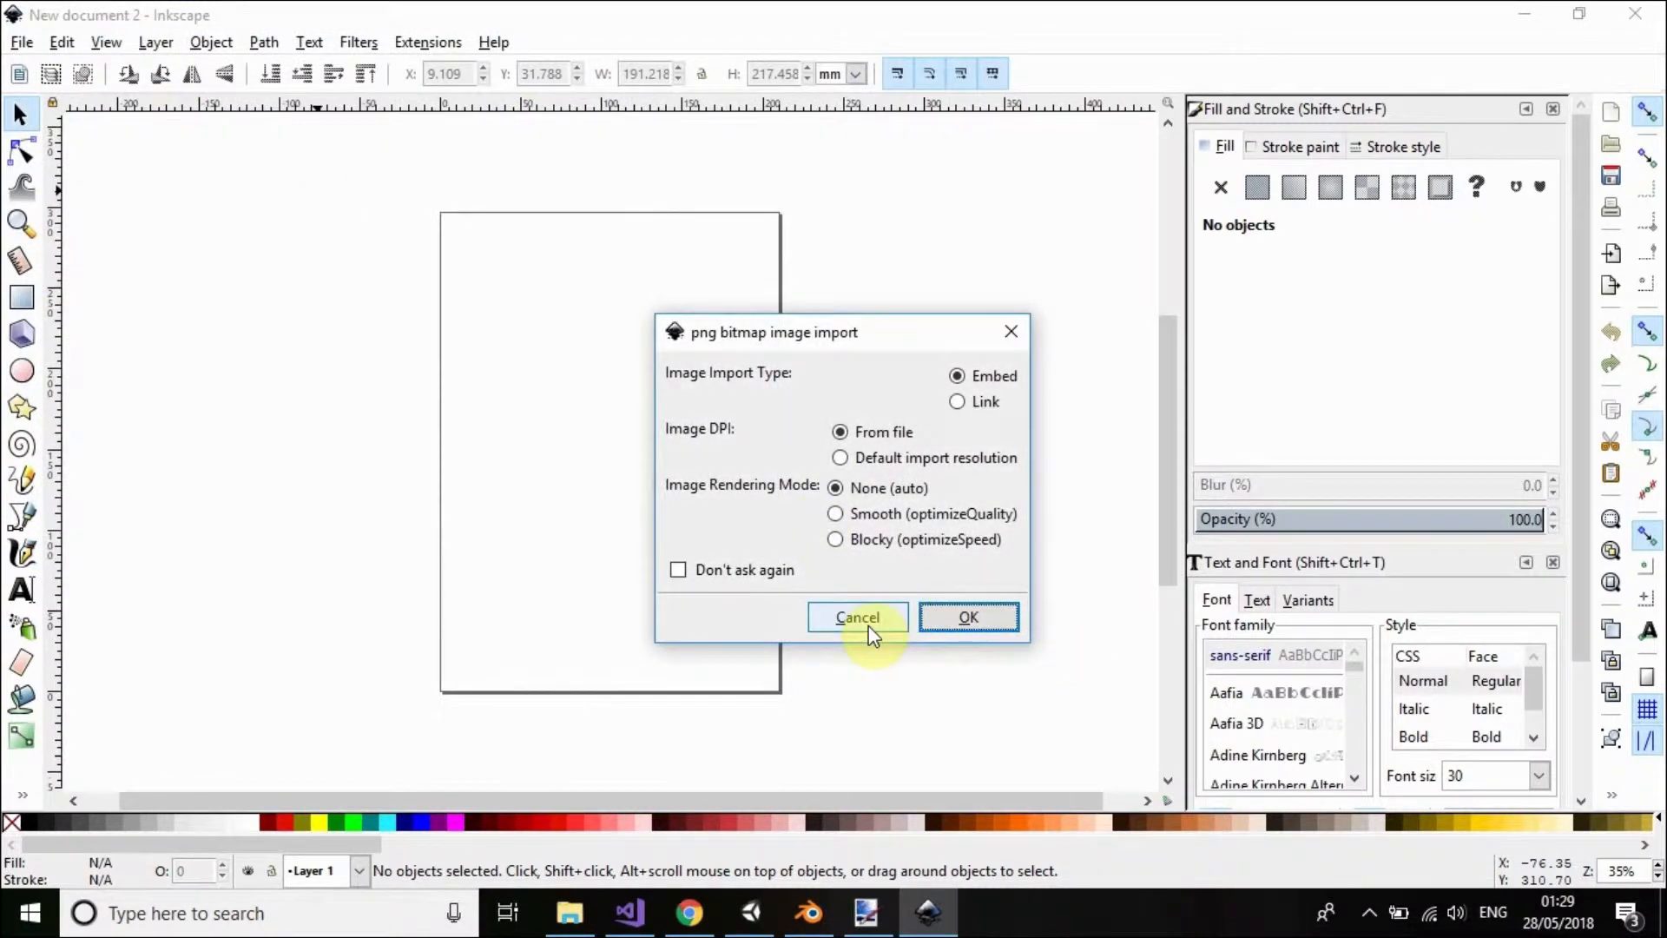
{"action": "left_click", "coordinate": [966, 627]}
{"action": "left_click_drag", "start_coordinate": [994, 632], "coordinate": [240, 556]}
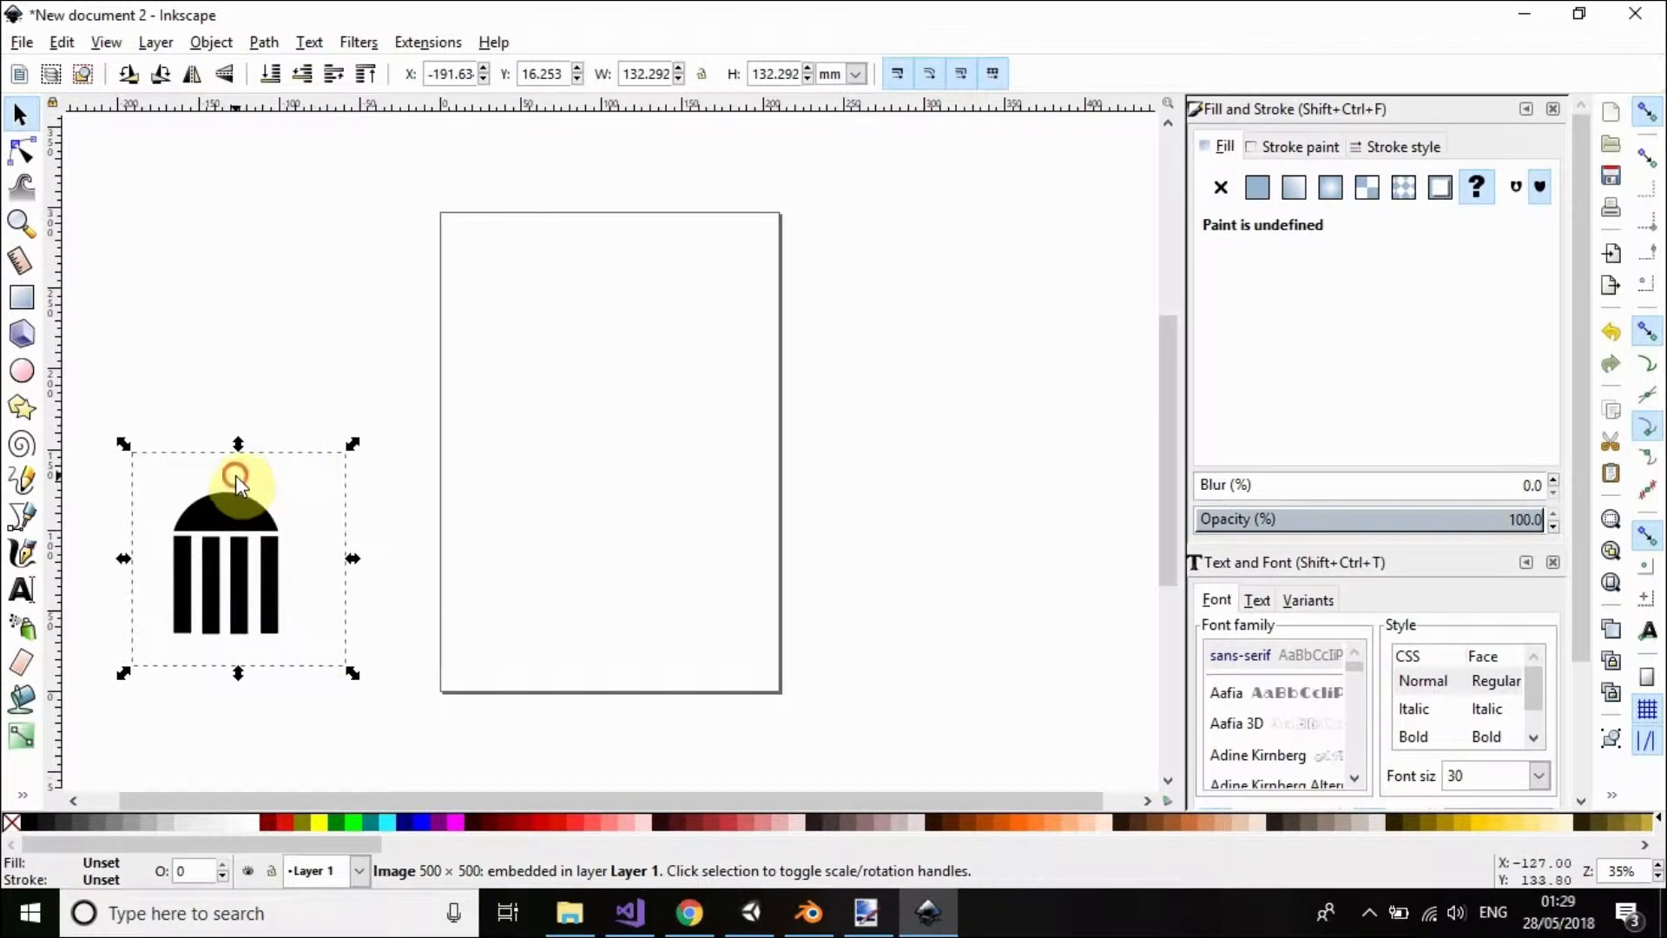
- Select the imported dome-and-columns image and open the Trace Bitmap settings for it
{"action": "left_click", "coordinate": [236, 476]}
{"action": "left_click", "coordinate": [231, 492]}
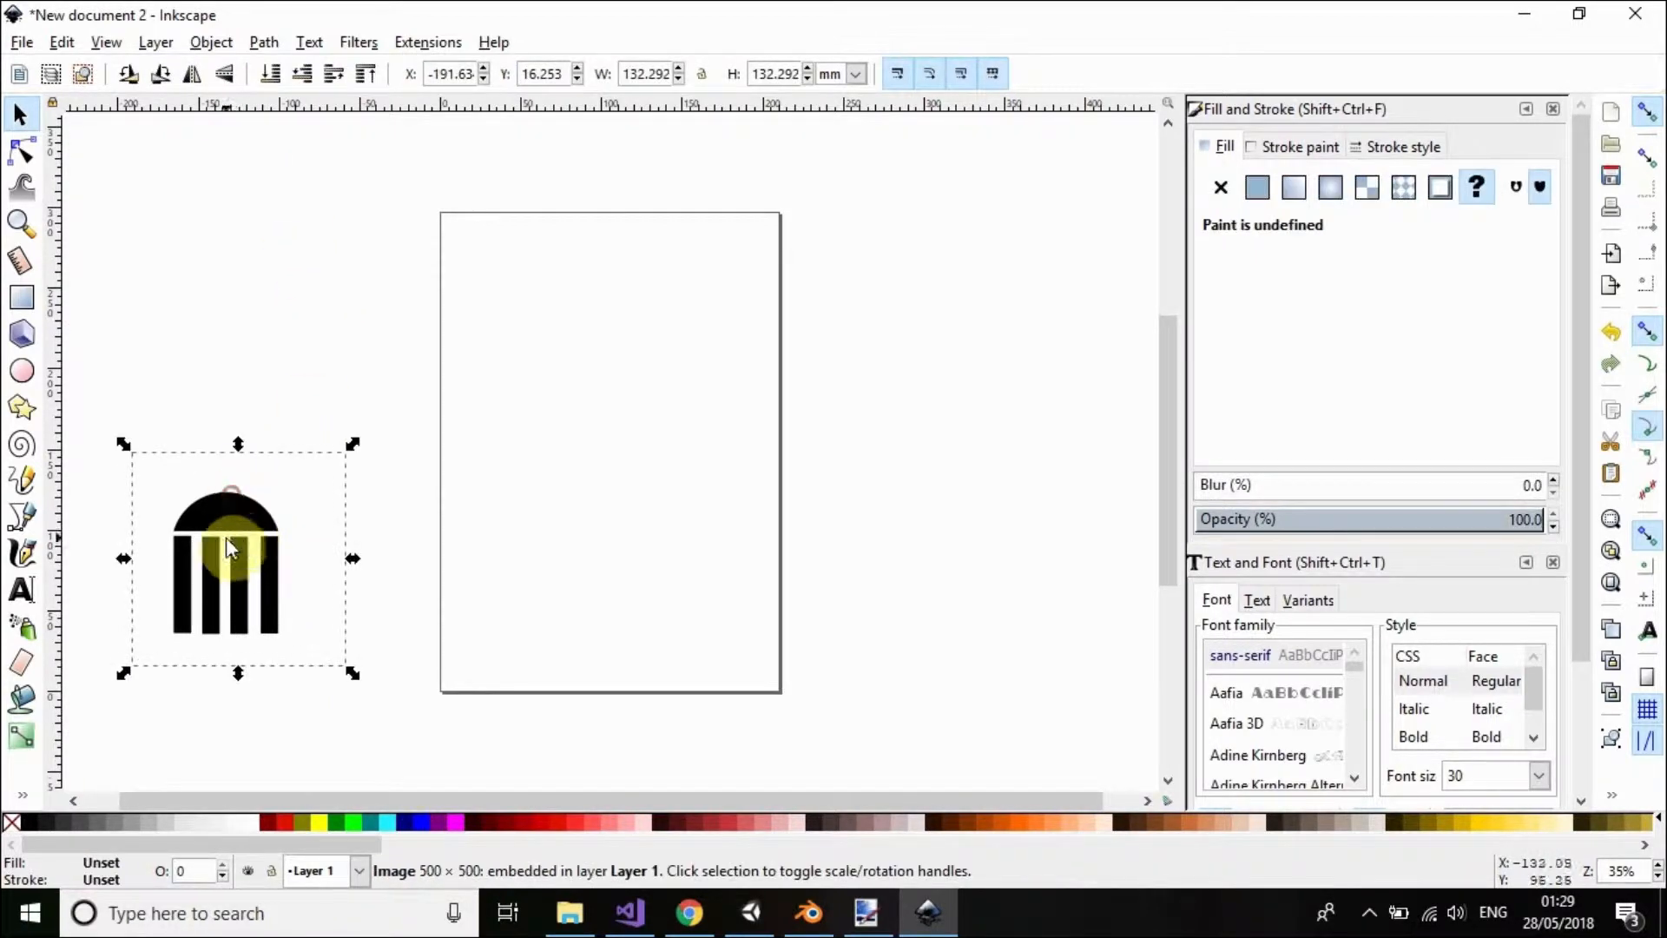
{"action": "left_click", "coordinate": [264, 42]}
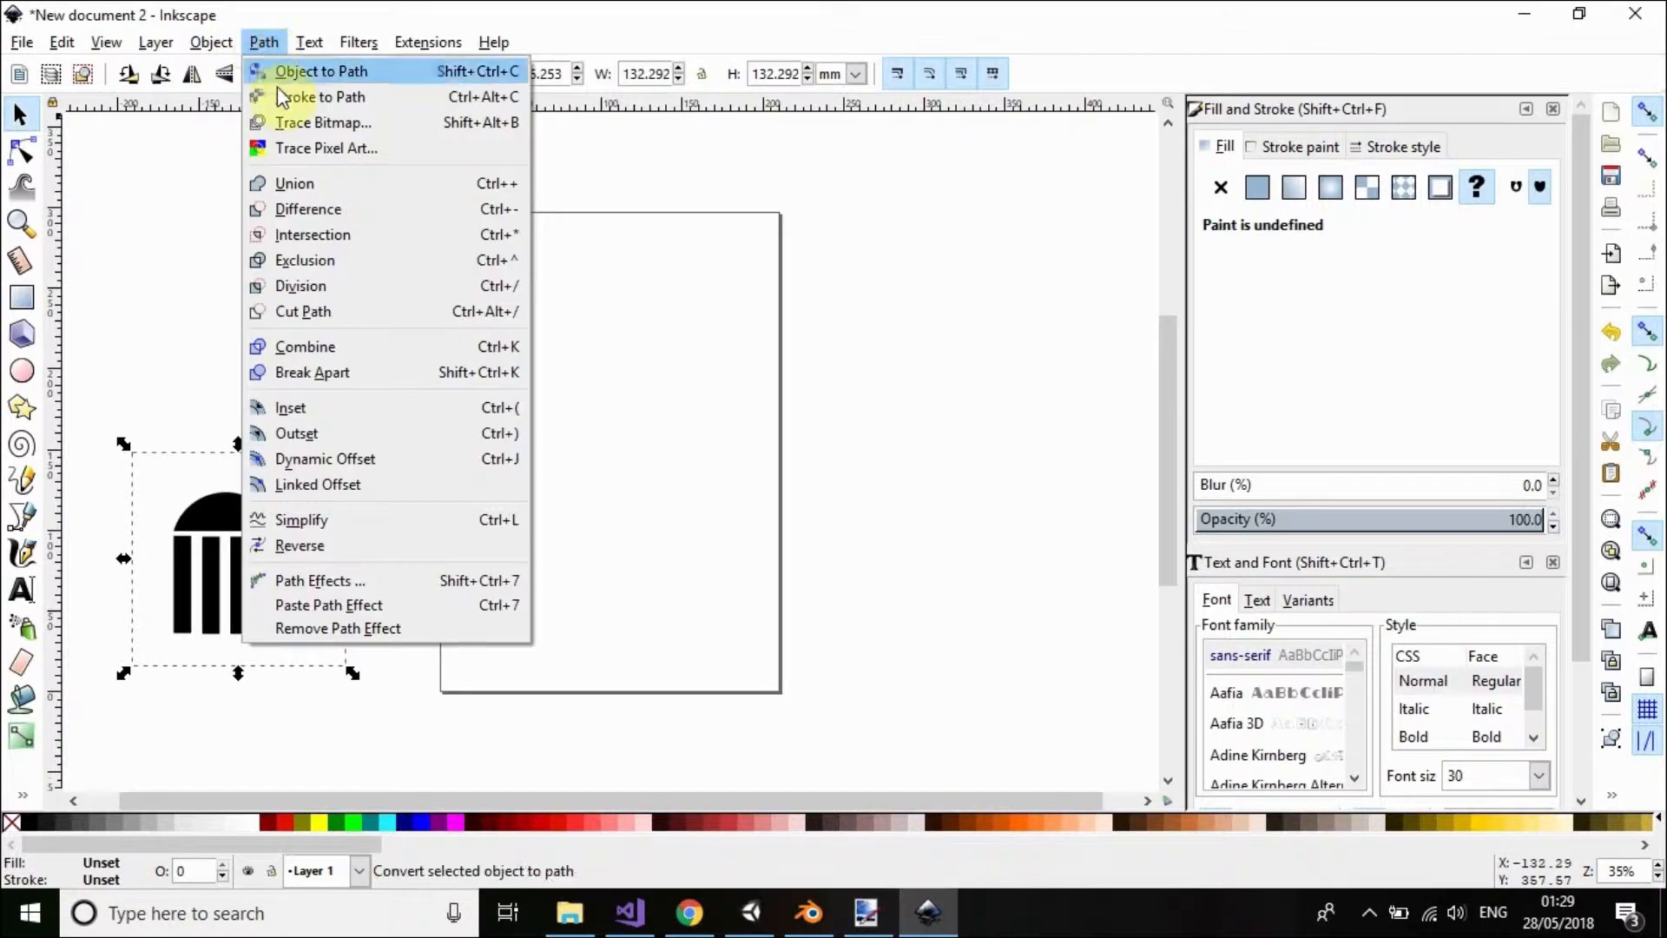
{"action": "left_click", "coordinate": [287, 126]}
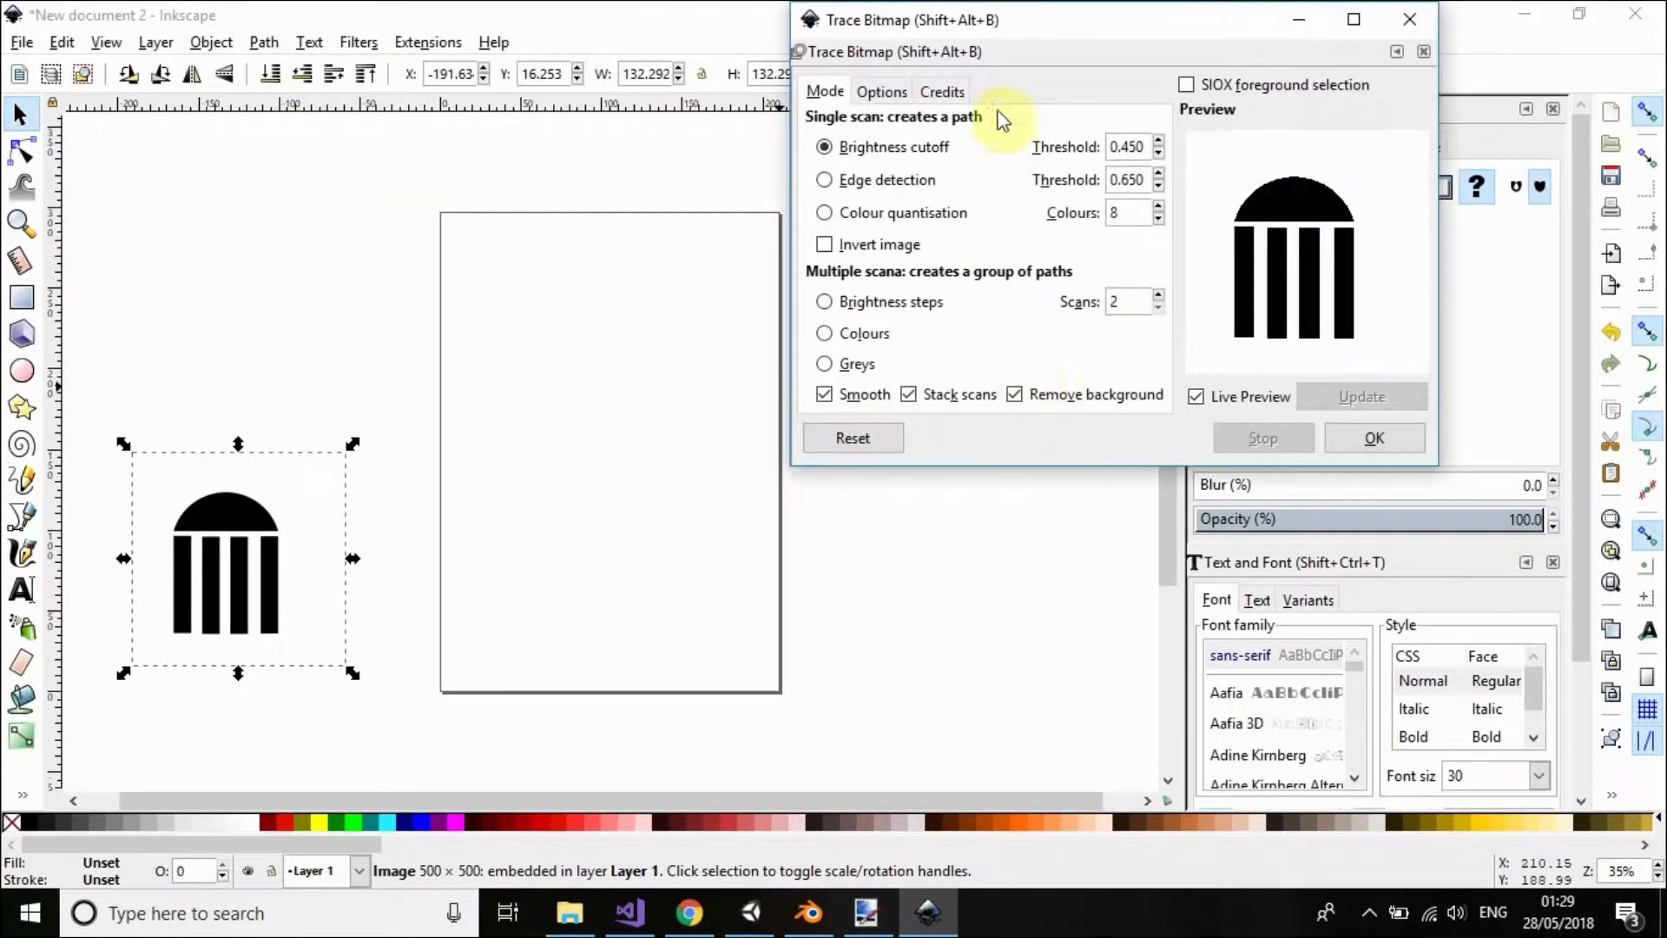
{"action": "mouse_move", "coordinate": [1020, 33]}
{"action": "left_mouse_down"}
{"action": "mouse_move", "coordinate": [638, 139]}
{"action": "mouse_move", "coordinate": [641, 116]}
{"action": "left_mouse_up"}
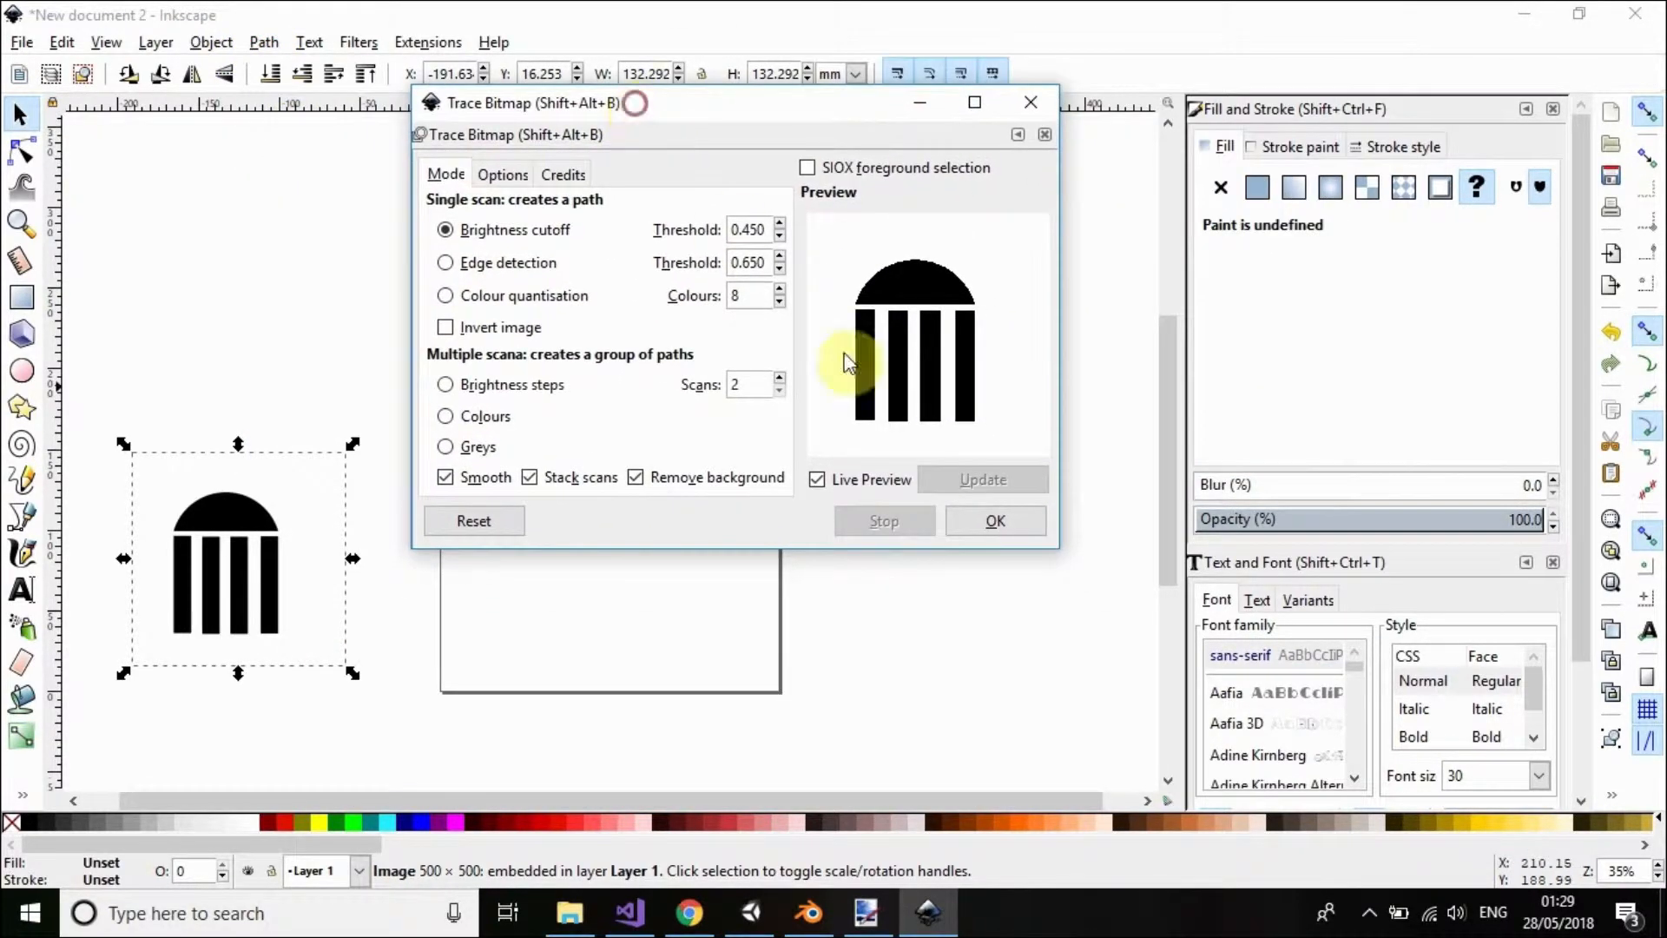
- Try 8 scans in the trace settings and restore 2, switching background removal and the live preview off and on again
{"action": "double_click", "coordinate": [737, 385]}
{"action": "left_click", "coordinate": [742, 385]}
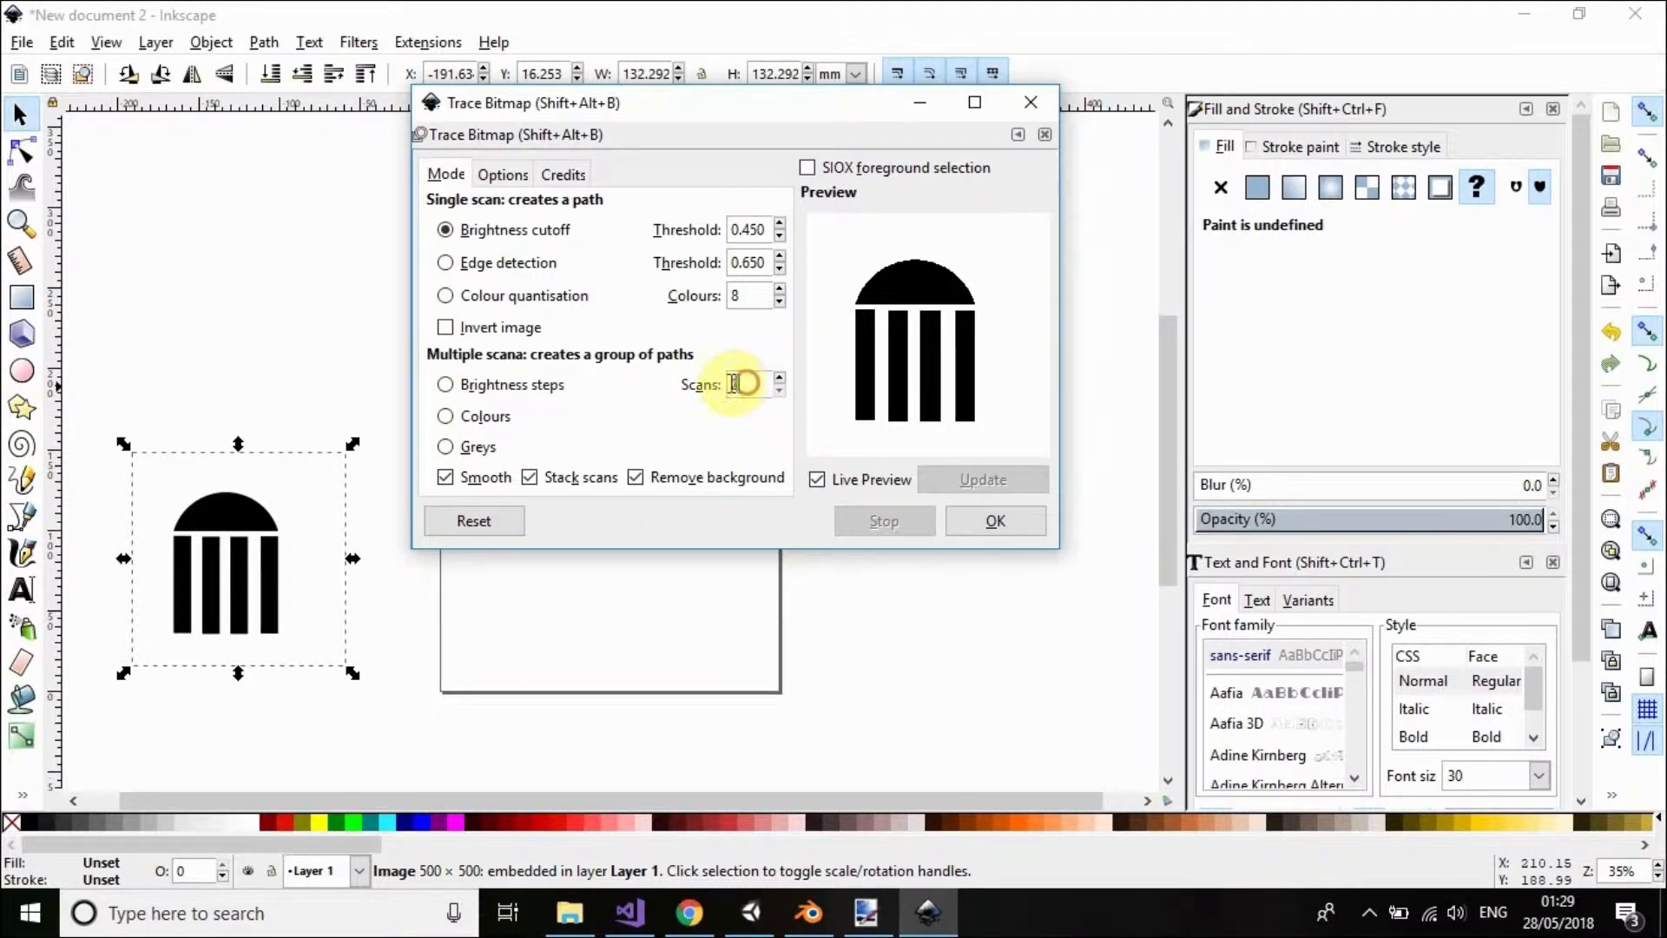
{"action": "double_click", "coordinate": [738, 384]}
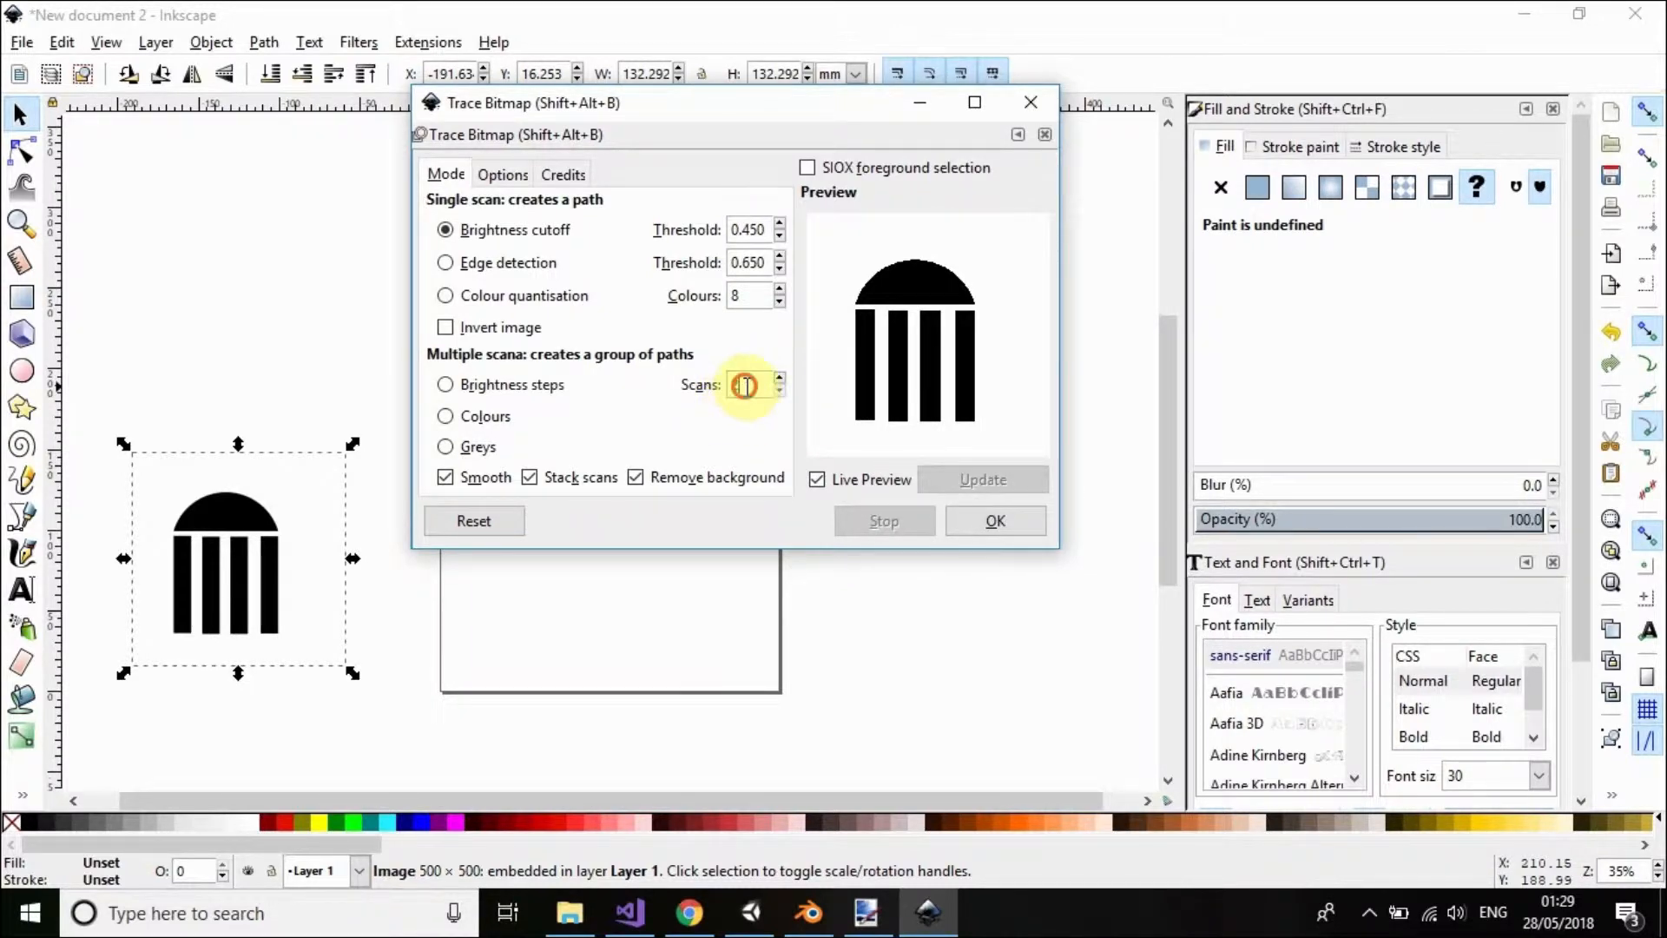
{"action": "type", "text": "8"}
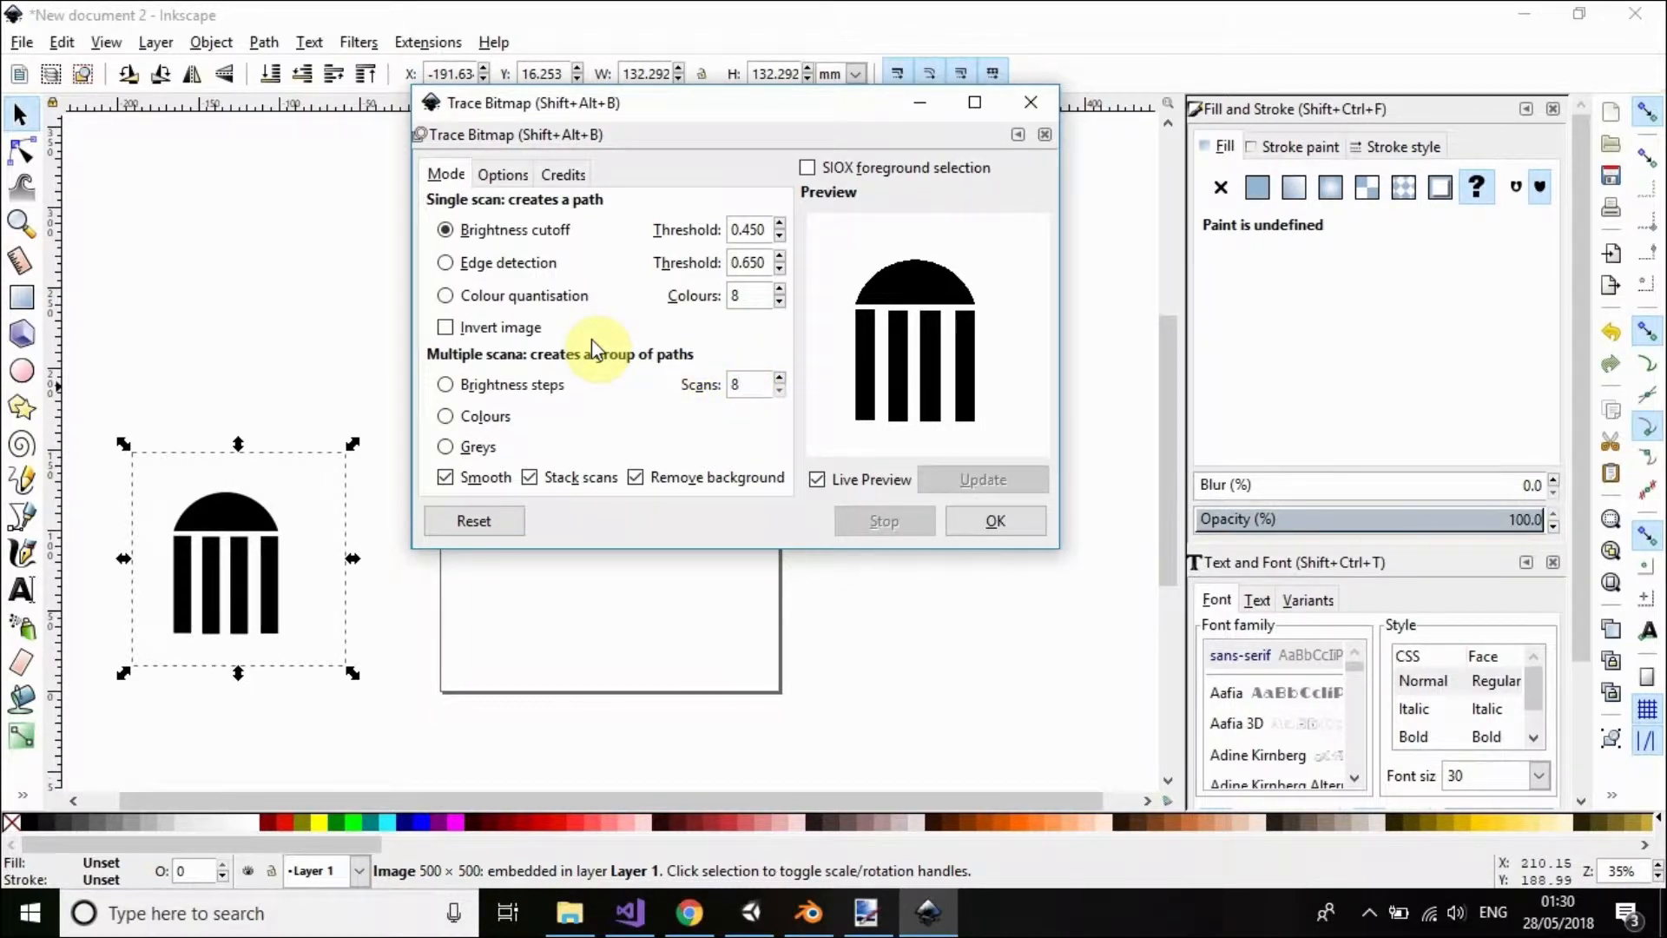
{"action": "double_click", "coordinate": [739, 384]}
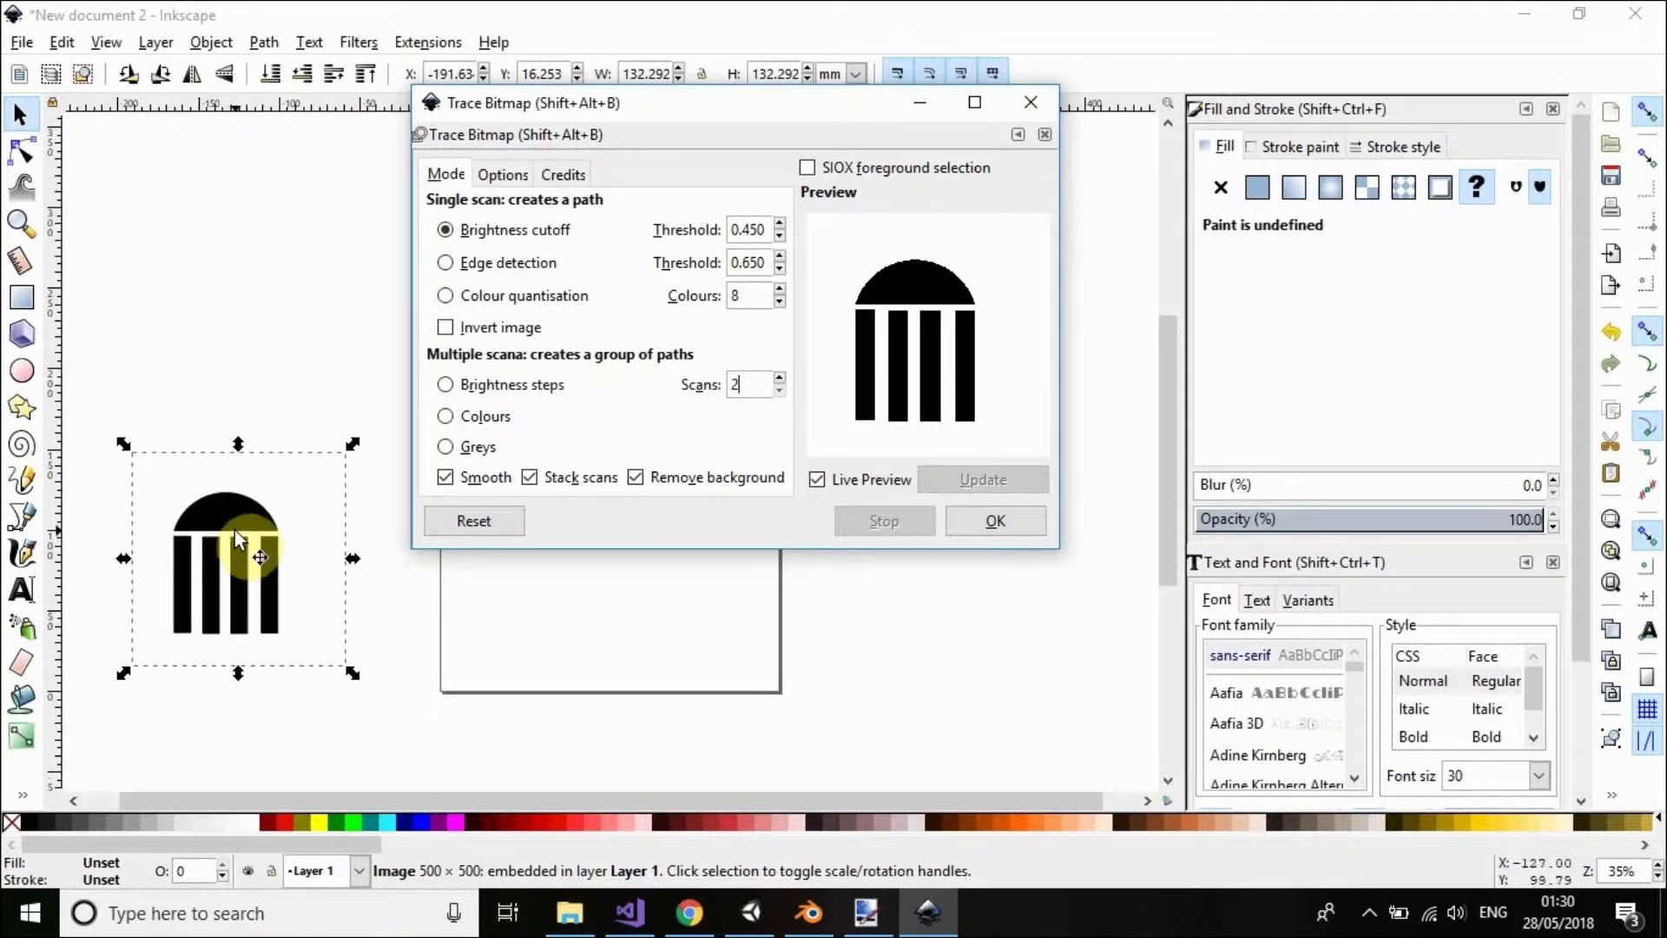
{"action": "double_click", "coordinate": [745, 384]}
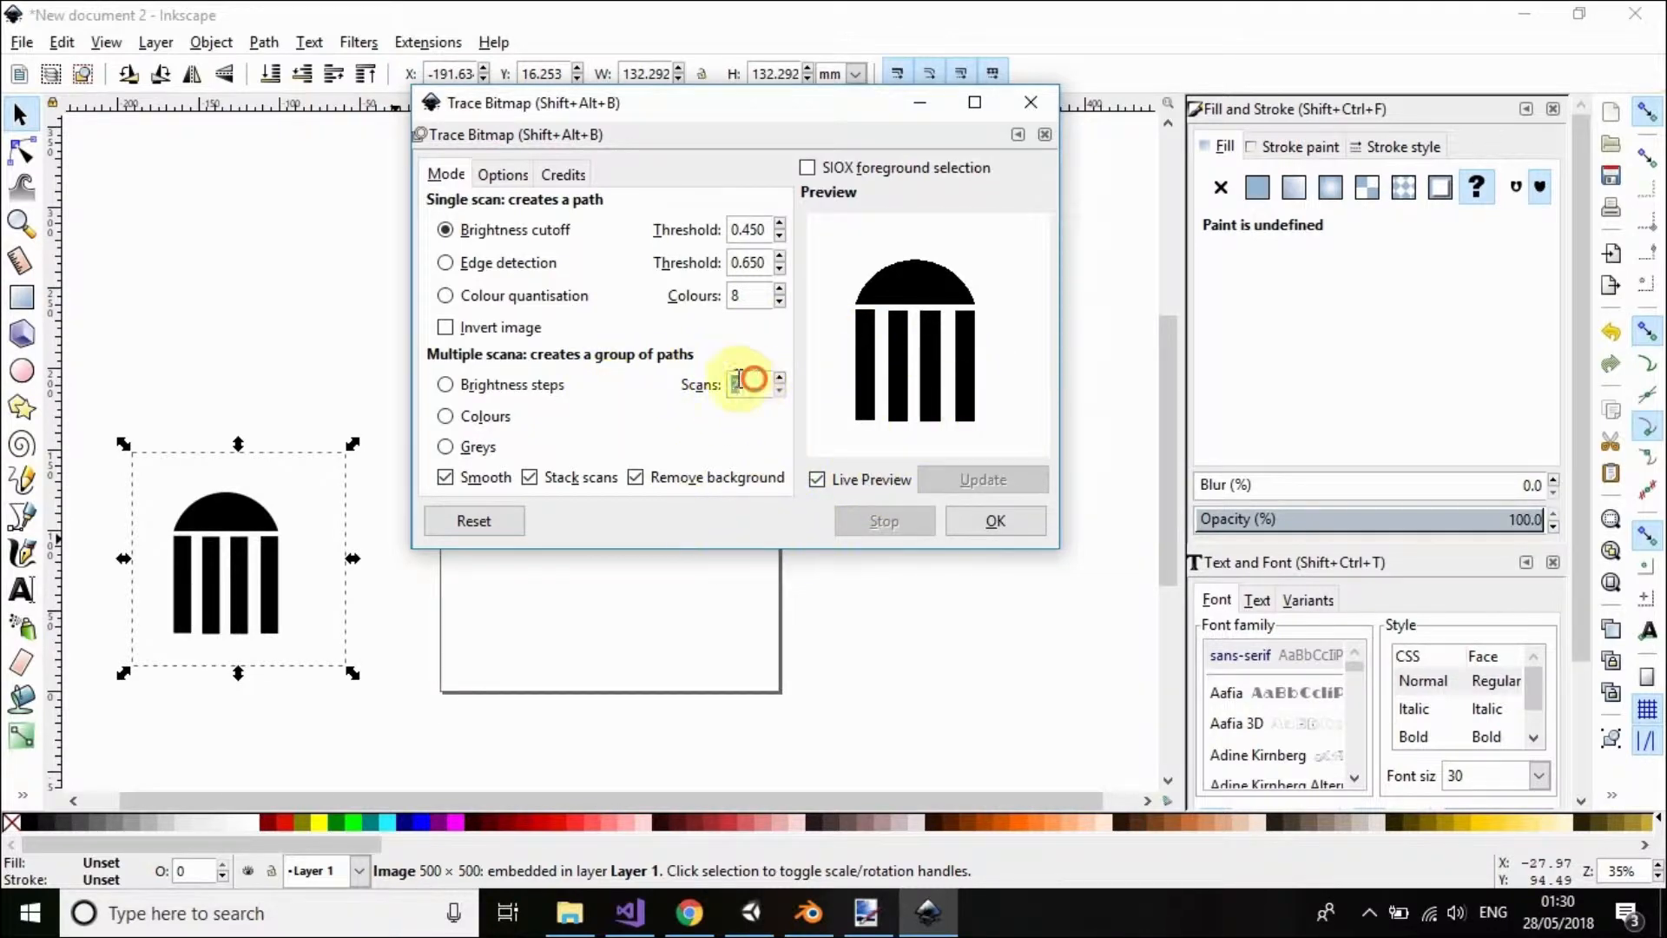
{"action": "left_click", "coordinate": [636, 477]}
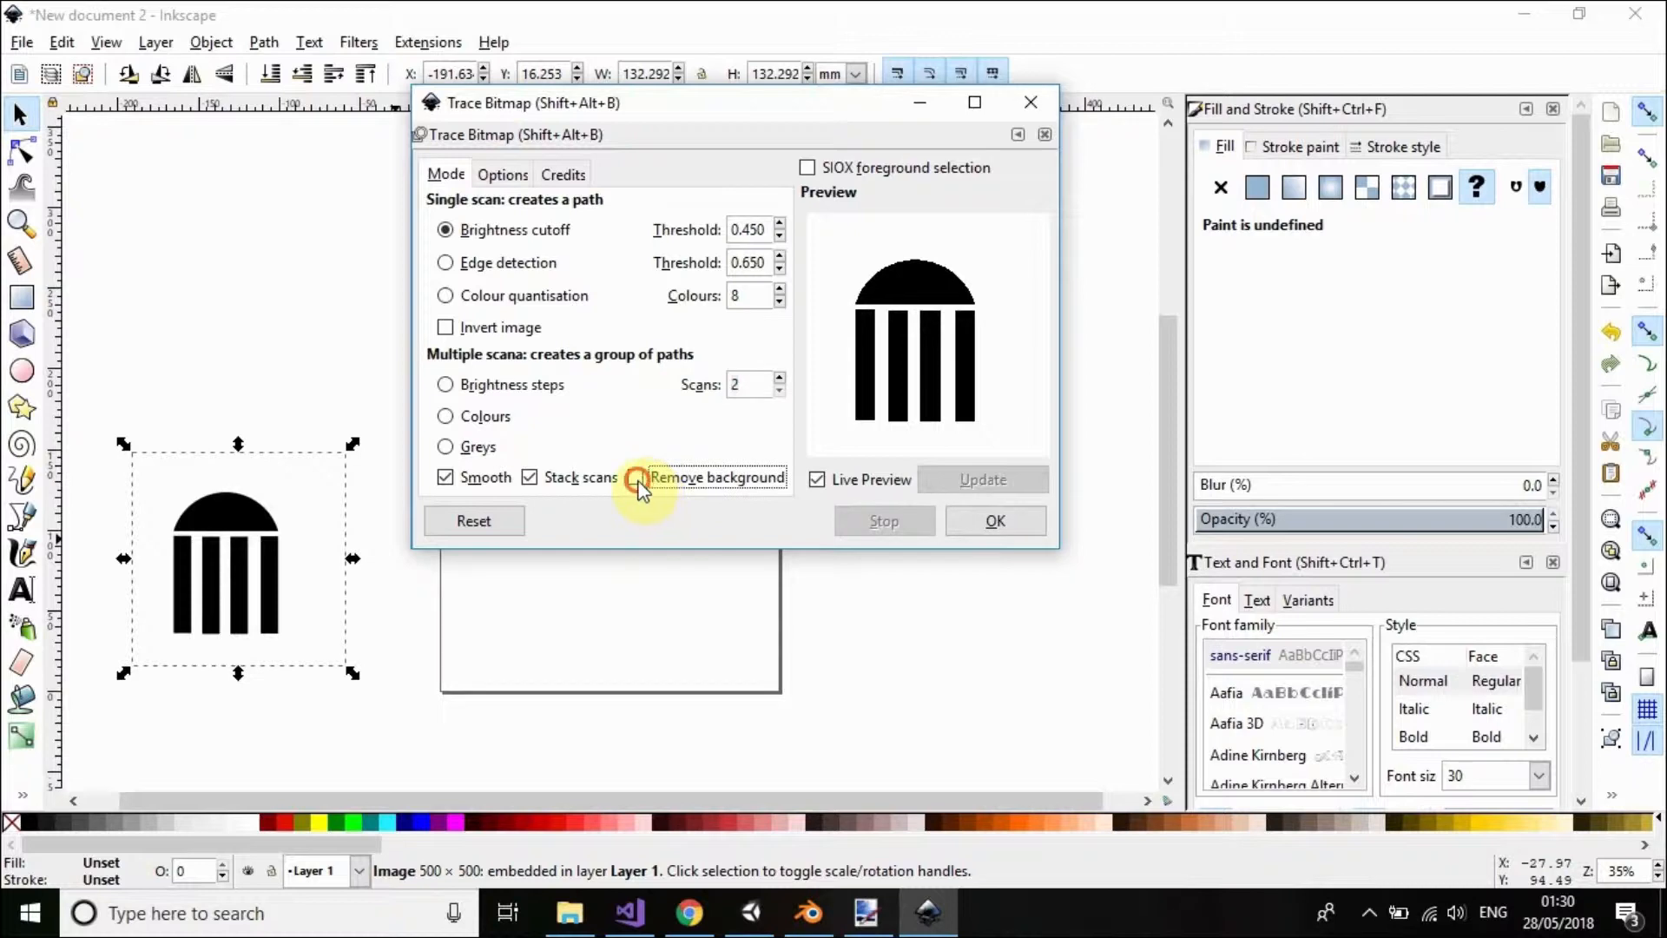
{"action": "left_click", "coordinate": [825, 480]}
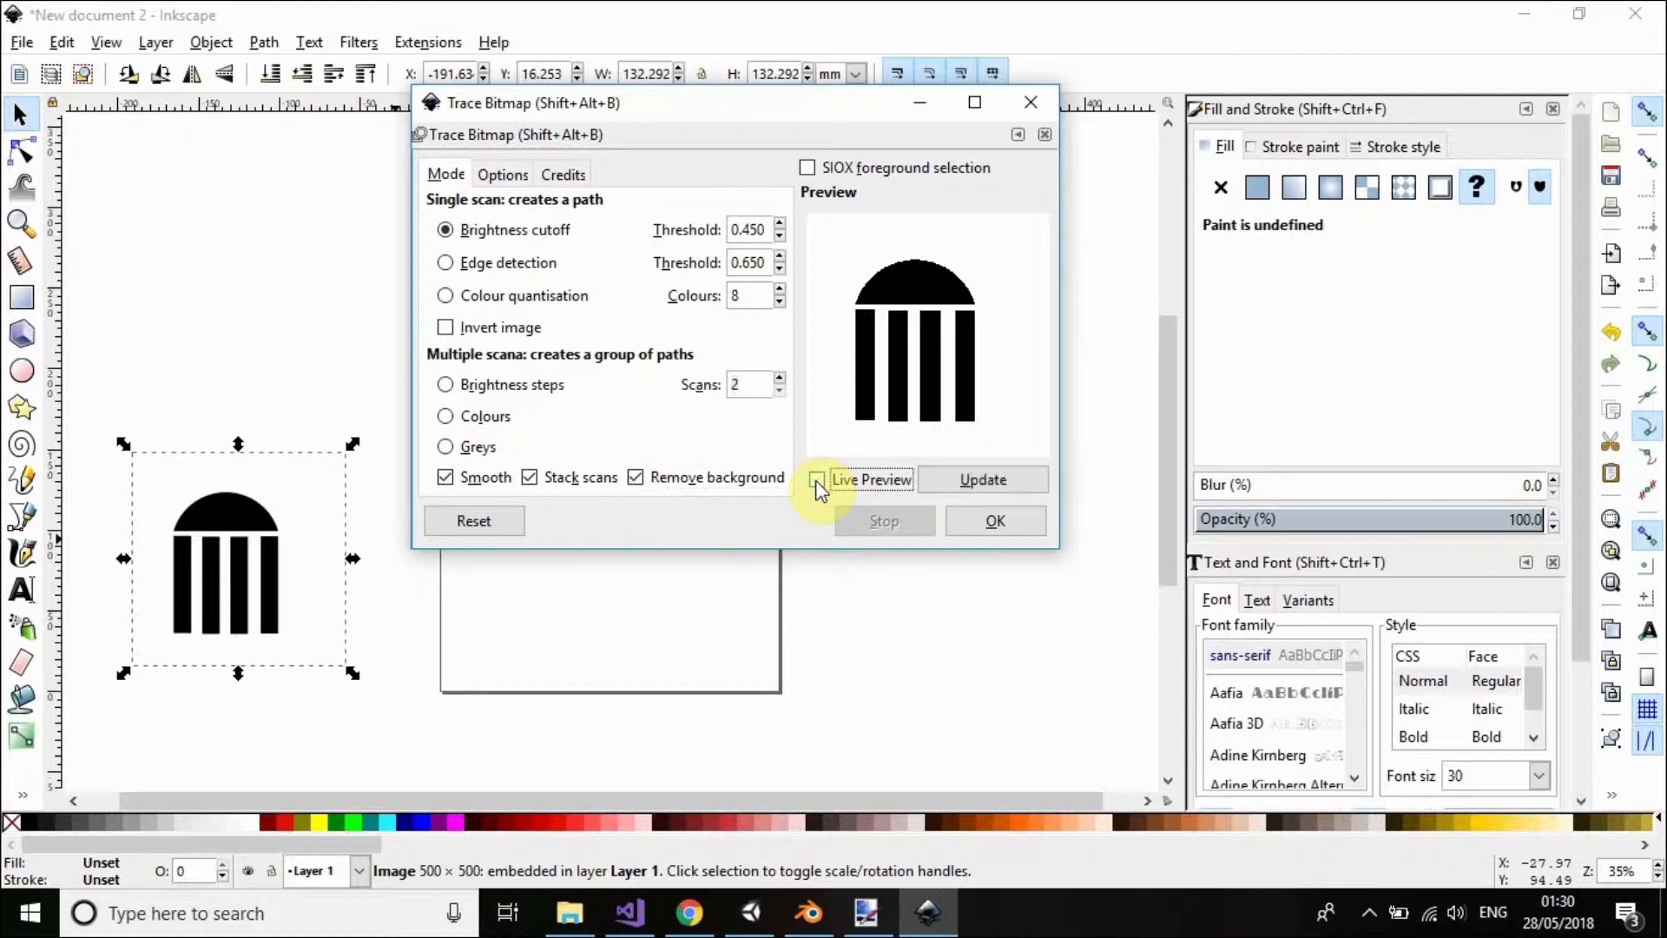
{"action": "left_click", "coordinate": [817, 479]}
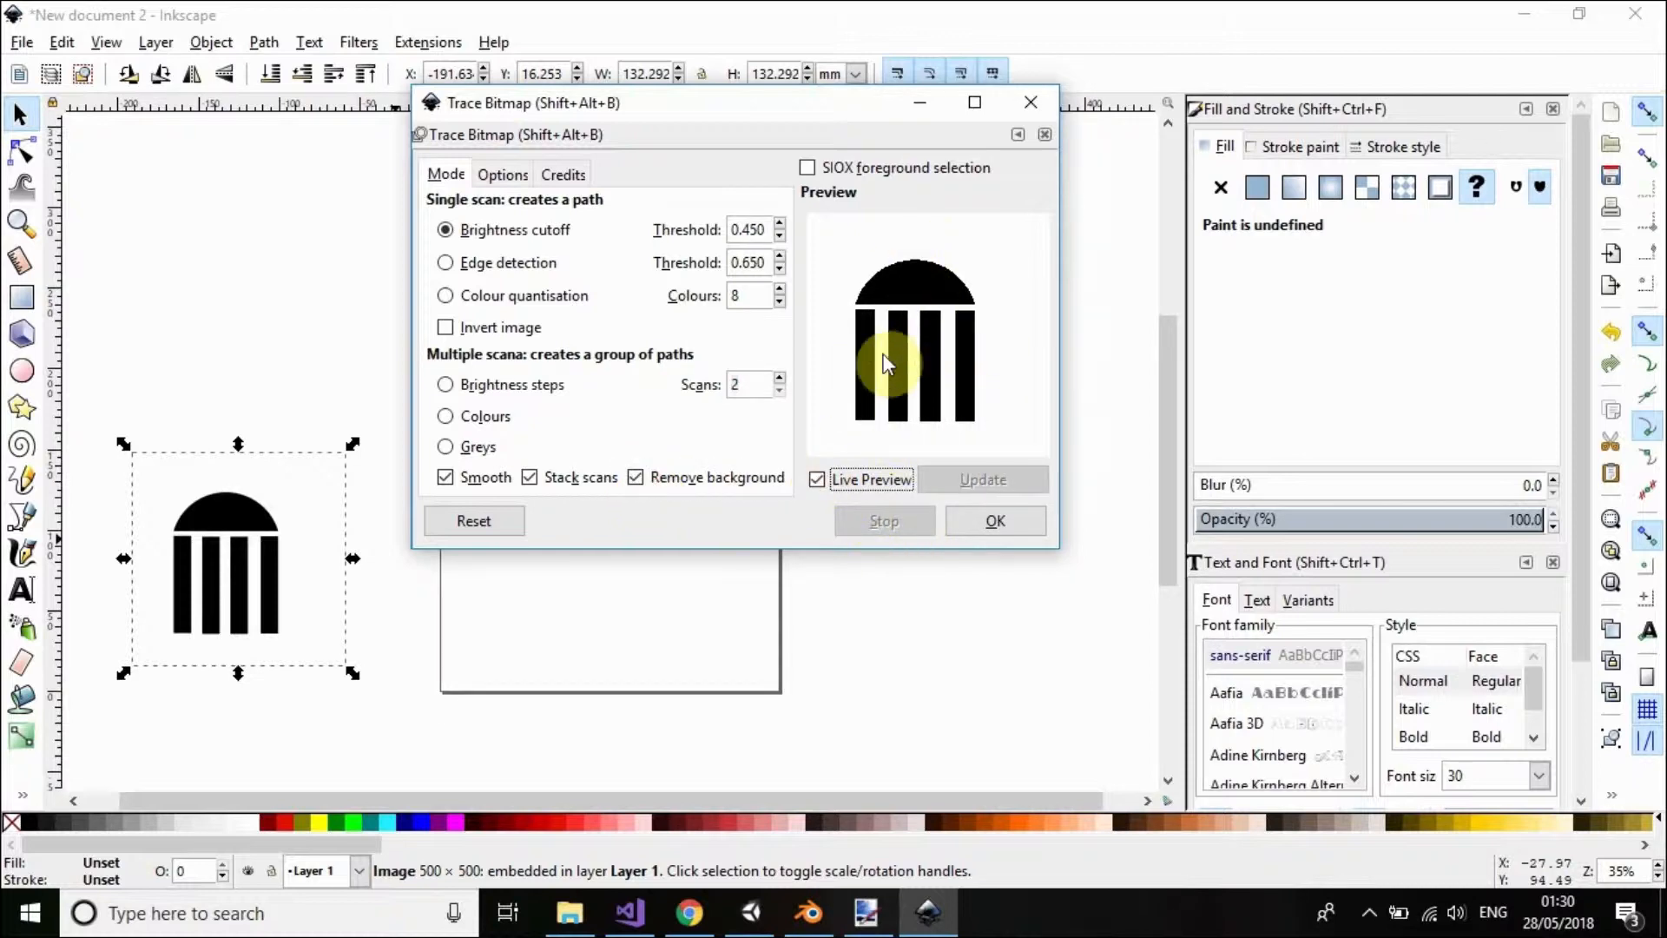
- Trace the image in a single scan with Brightness cutoff at 0.450 and close the trace settings
{"action": "left_click", "coordinate": [994, 526]}
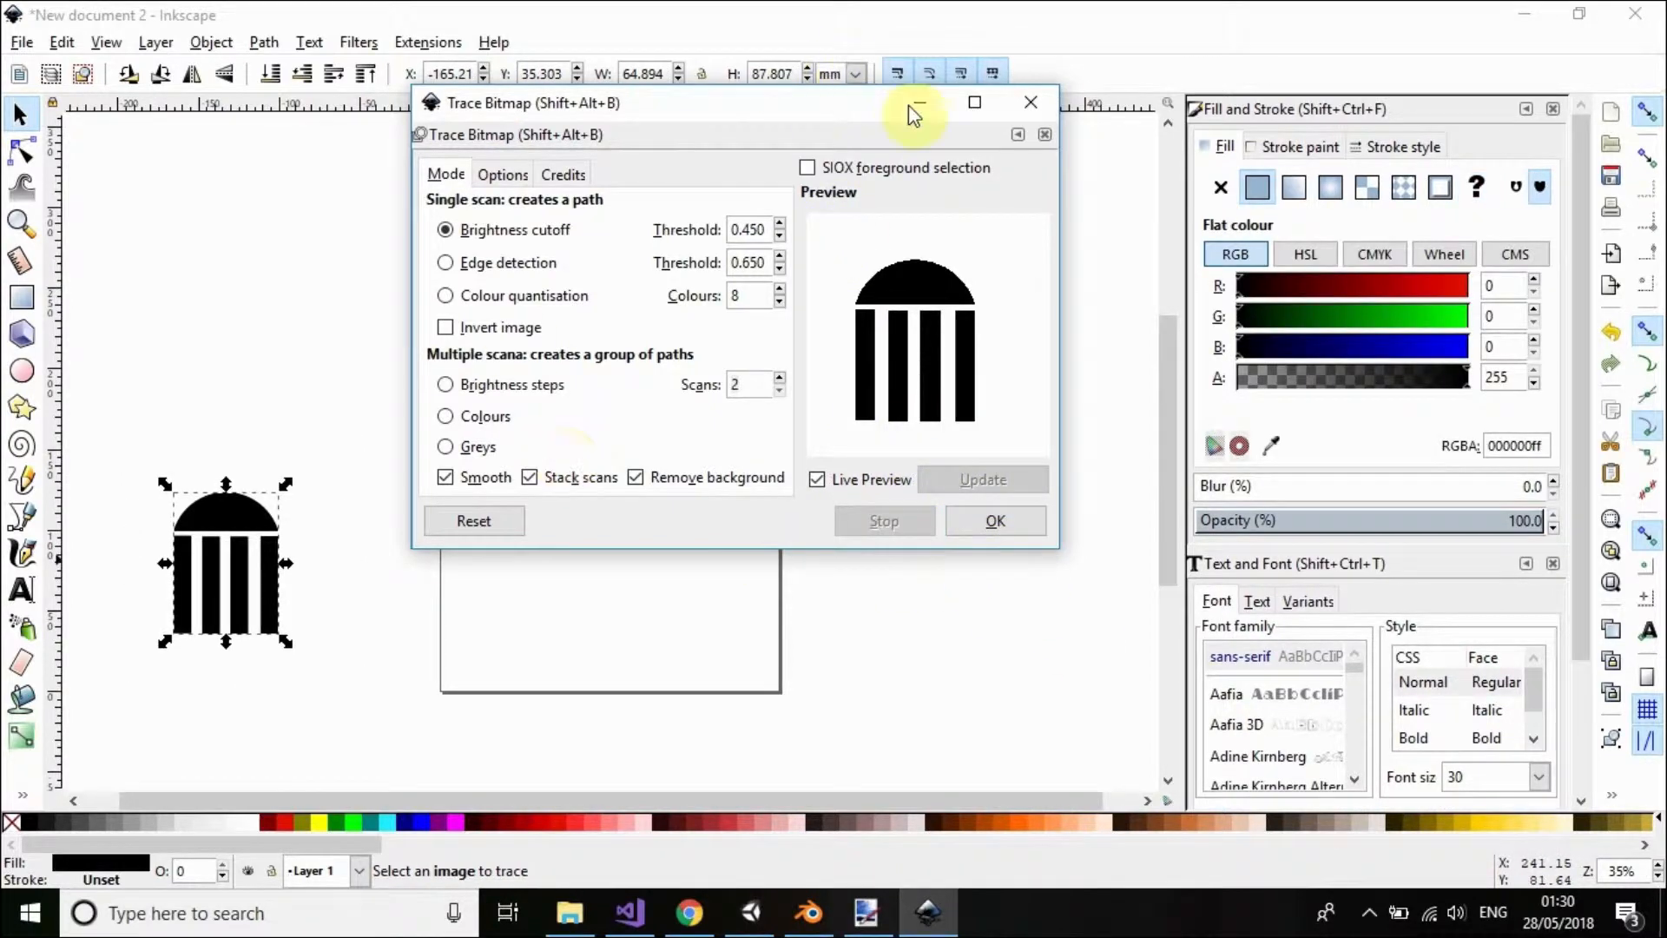
{"action": "left_click", "coordinate": [1030, 101]}
- Move the traced shape onto the page, enlarging it to about 196 × 223 mm, and delete the original bitmap
{"action": "mouse_move", "coordinate": [217, 518]}
{"action": "left_mouse_down"}
{"action": "mouse_move", "coordinate": [294, 526]}
{"action": "mouse_move", "coordinate": [561, 407]}
{"action": "mouse_move", "coordinate": [502, 324]}
{"action": "left_mouse_up"}
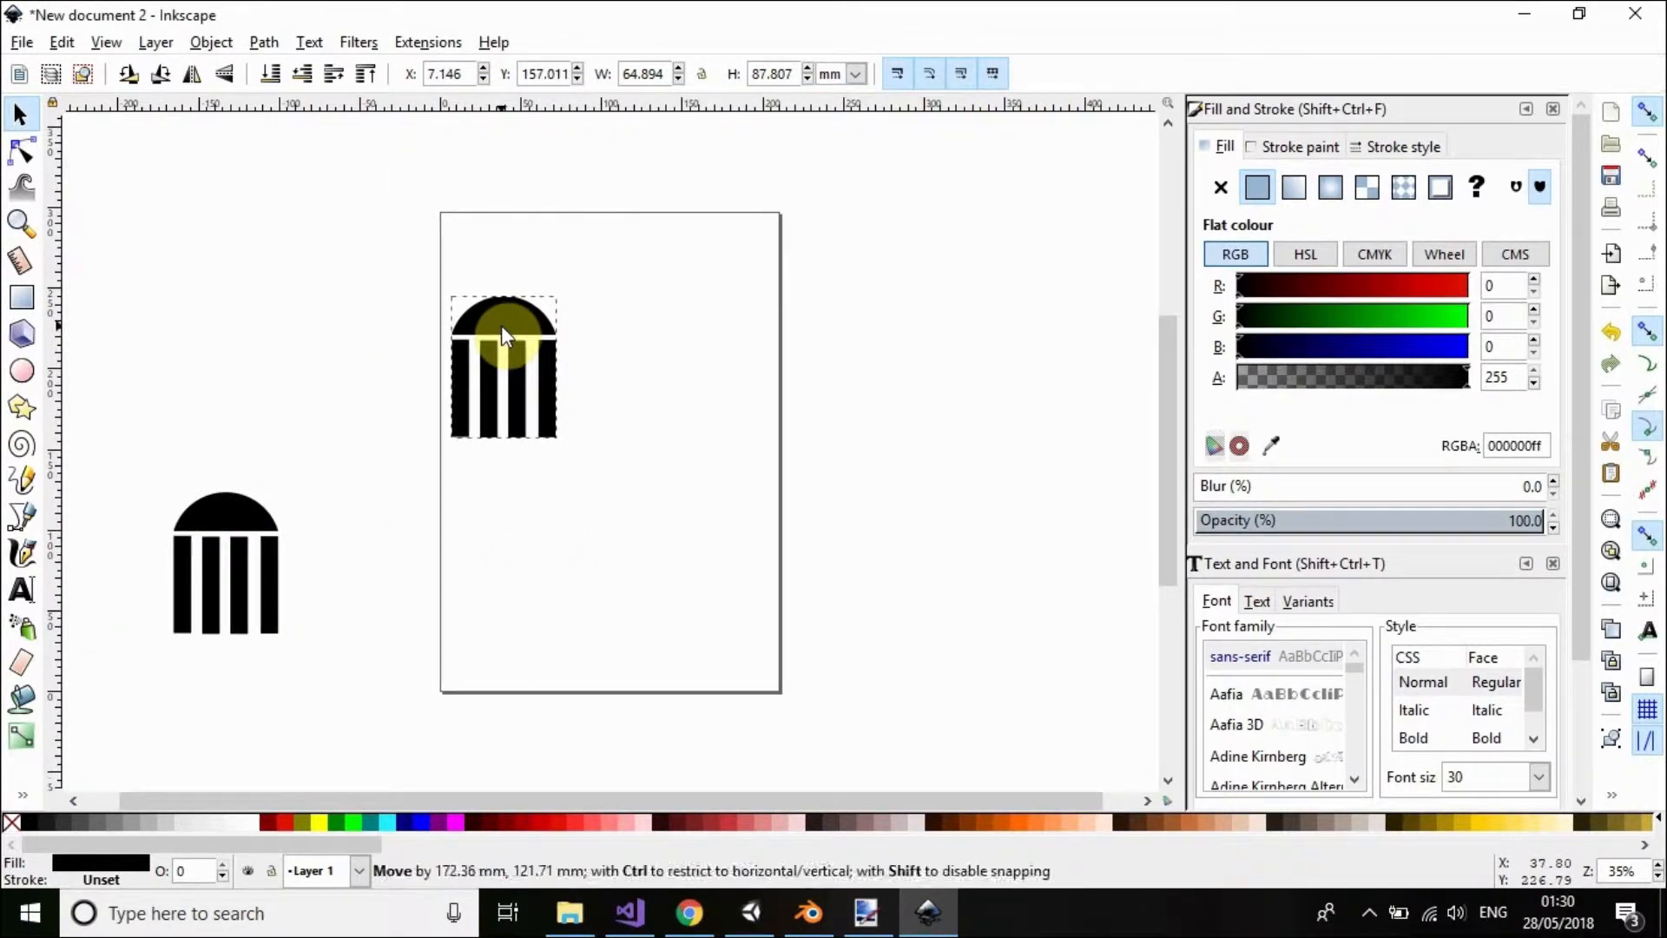
{"action": "left_click_drag", "start_coordinate": [567, 448], "coordinate": [777, 660]}
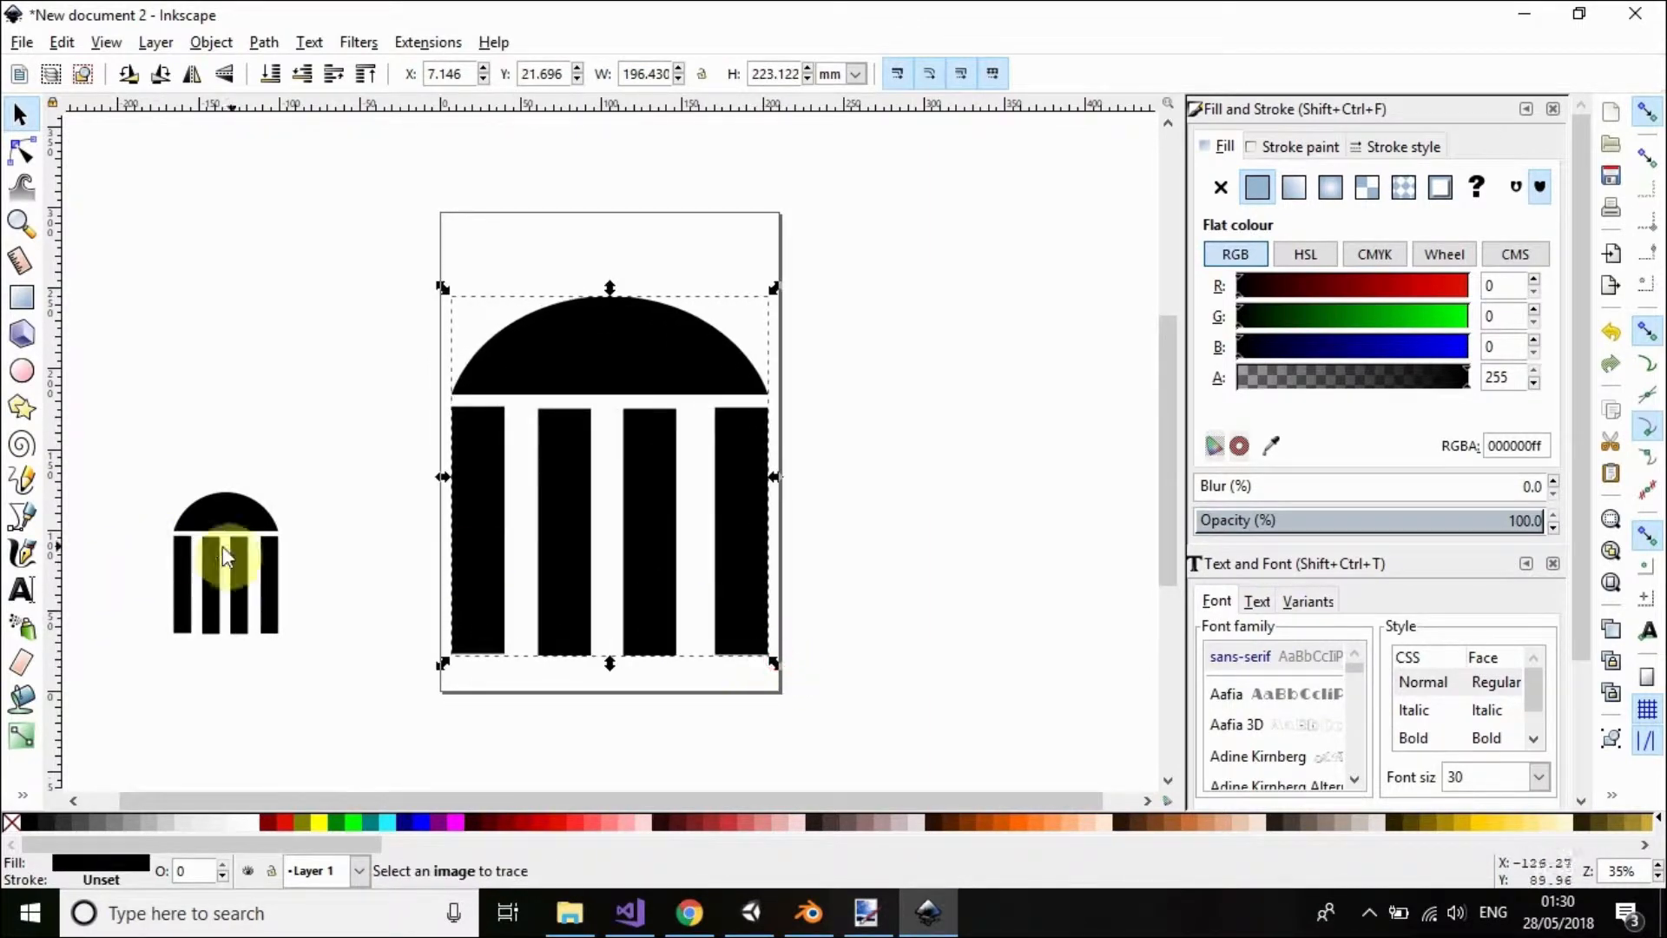
{"action": "left_click", "coordinate": [234, 517]}
{"action": "key", "text": "Delete"}
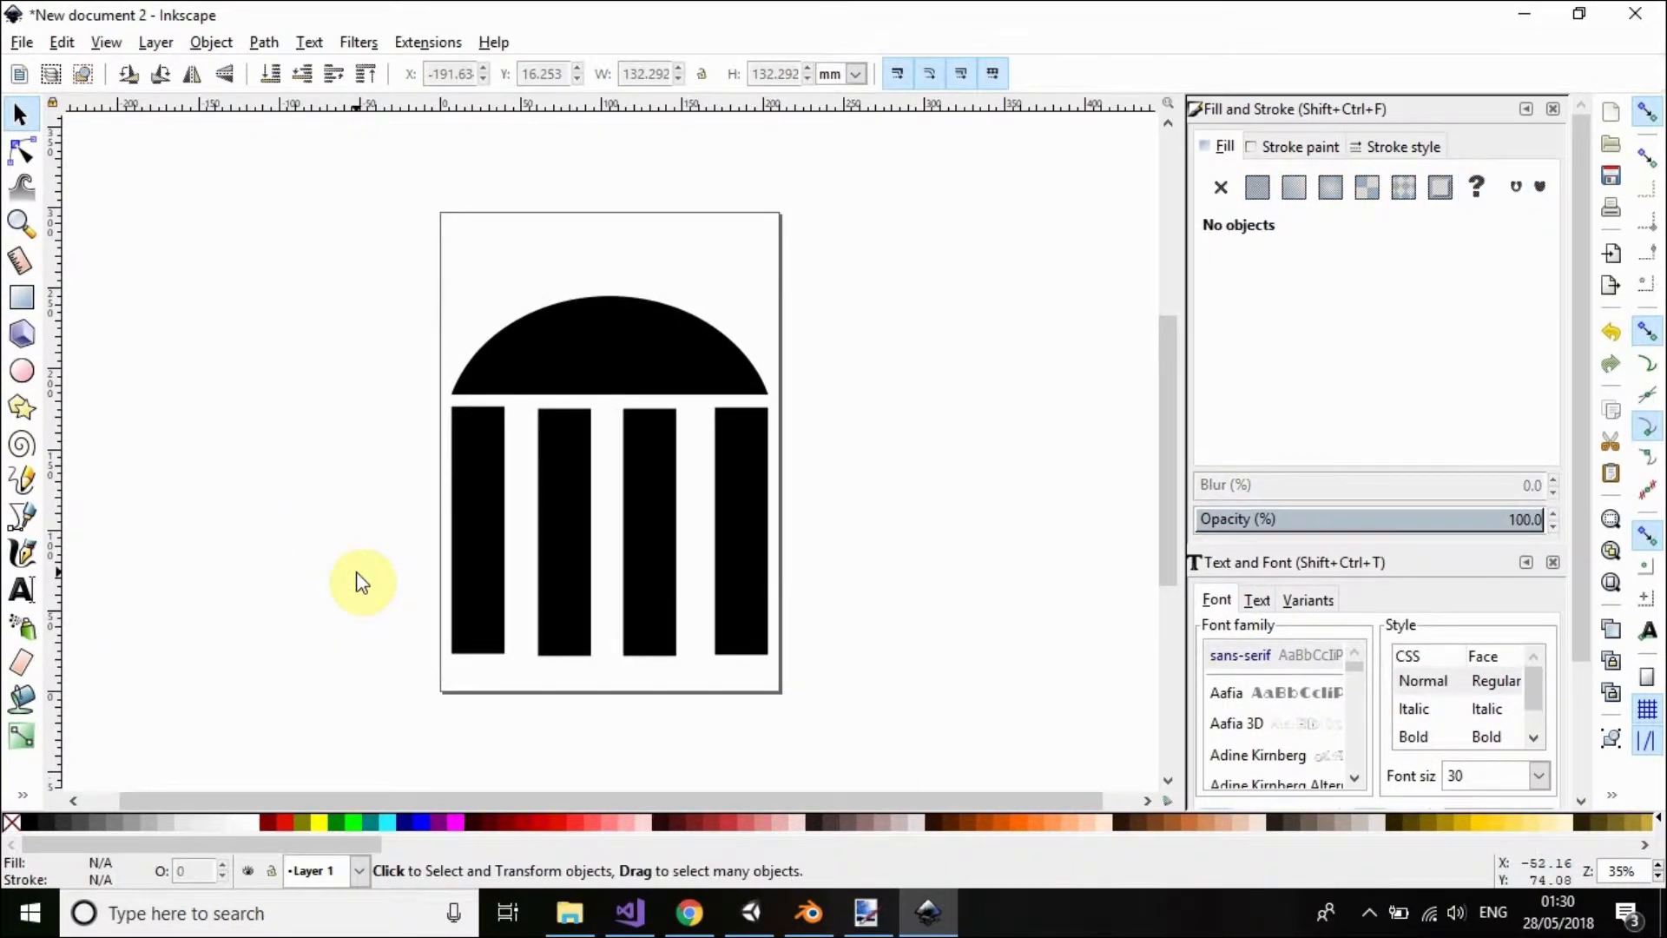
- Stretch the traced shape upward to about 198 × 236 mm so it fills more of the page
{"action": "left_click", "coordinate": [557, 361]}
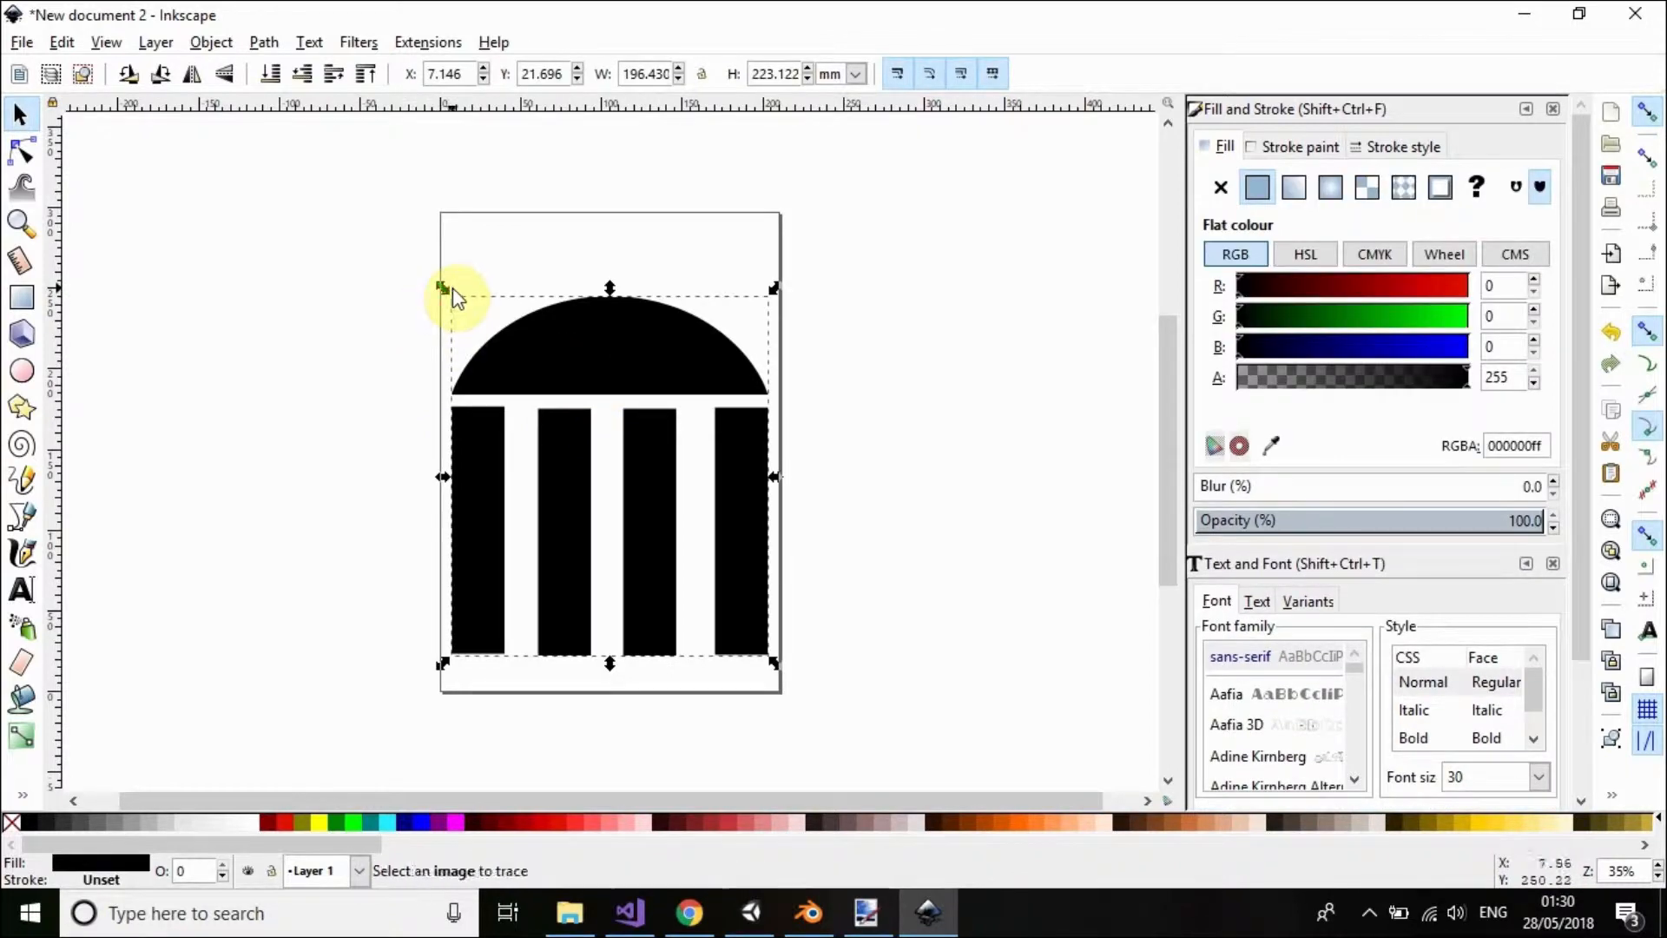
{"action": "left_click_drag", "start_coordinate": [442, 287], "coordinate": [443, 268]}
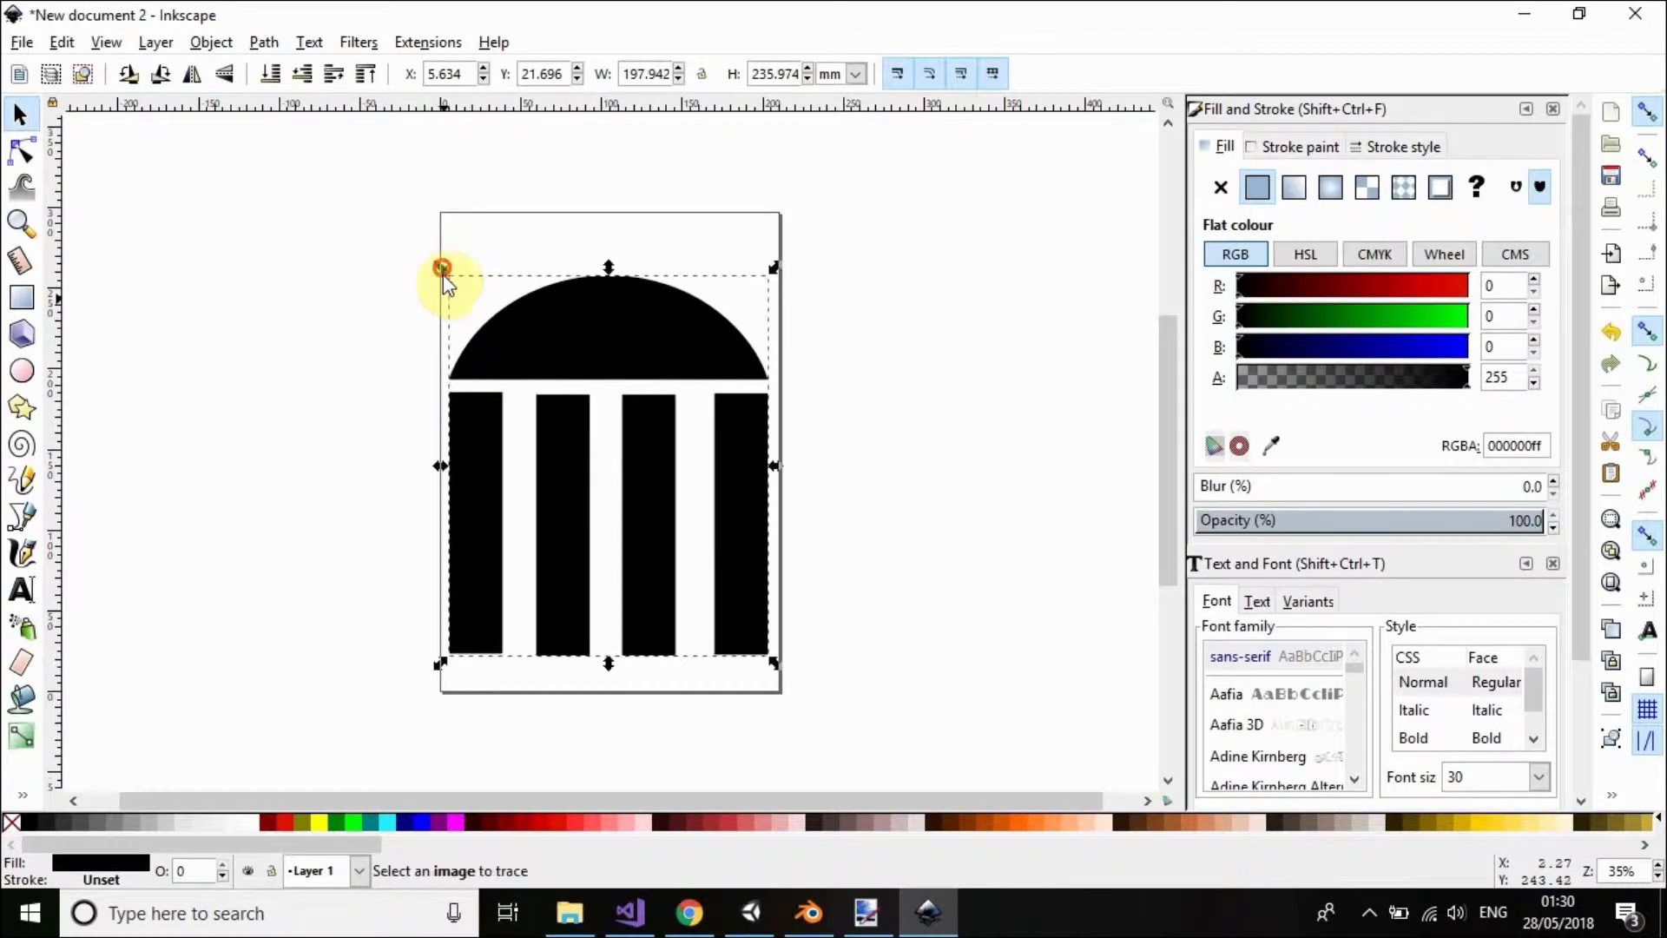
{"action": "left_click_drag", "start_coordinate": [777, 666], "coordinate": [776, 669]}
- Save the traced drawing as WindowTemplate in Inkscape SVG format in the Samples folder, and deselect the shape
{"action": "left_click", "coordinate": [22, 45]}
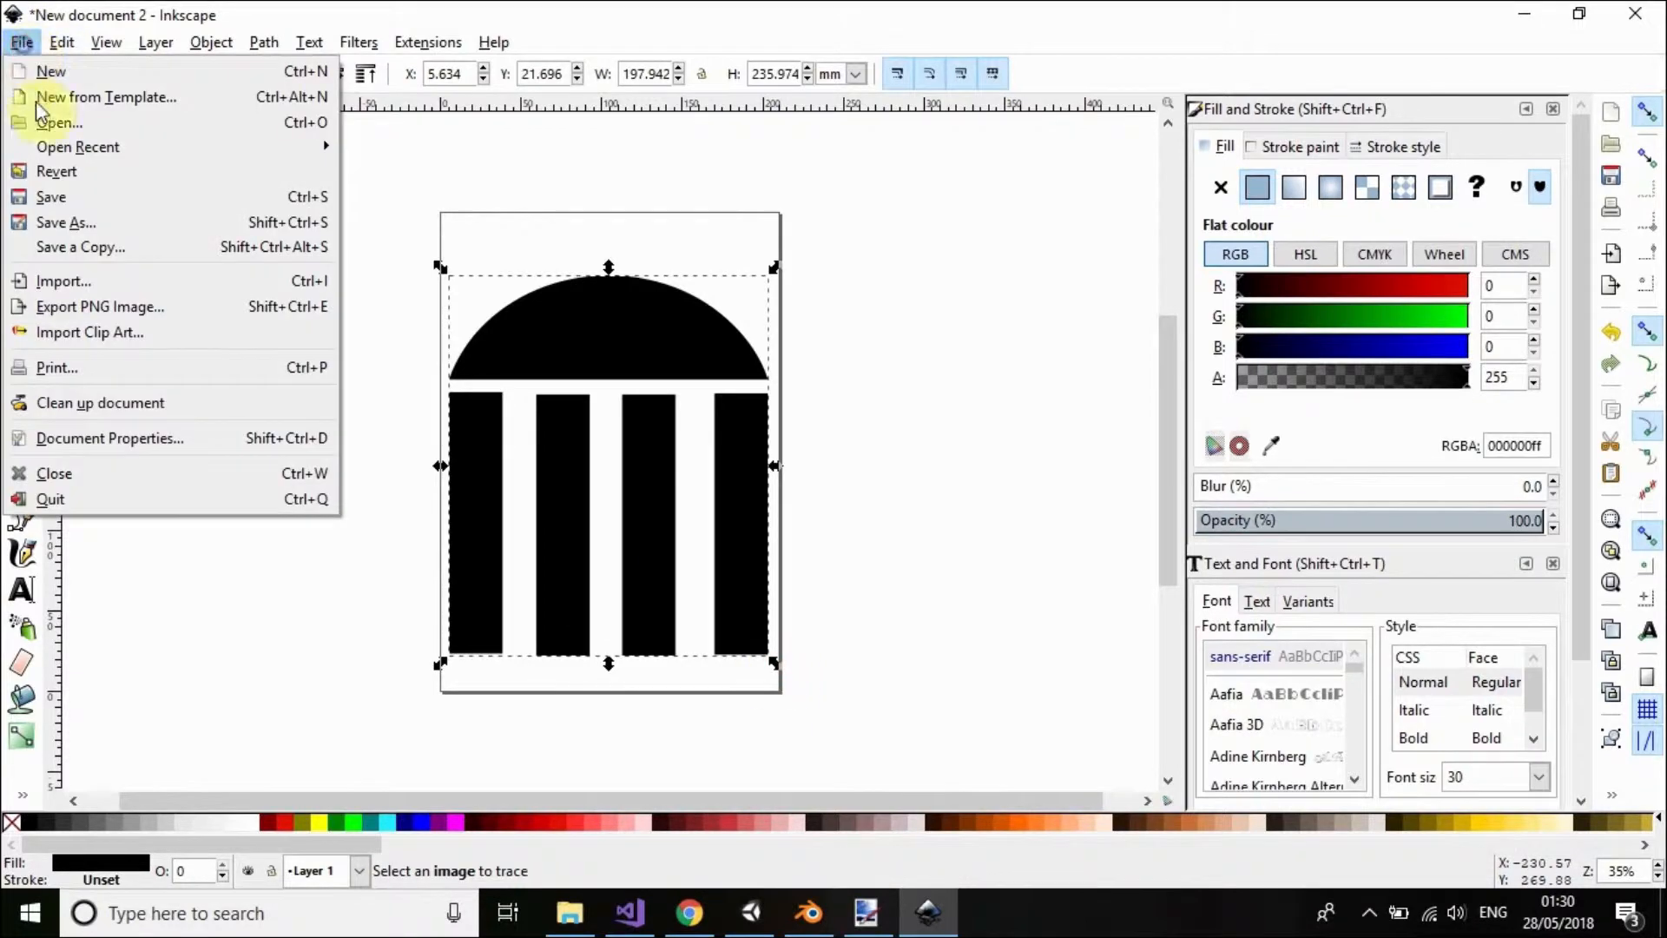
{"action": "left_click", "coordinate": [49, 203]}
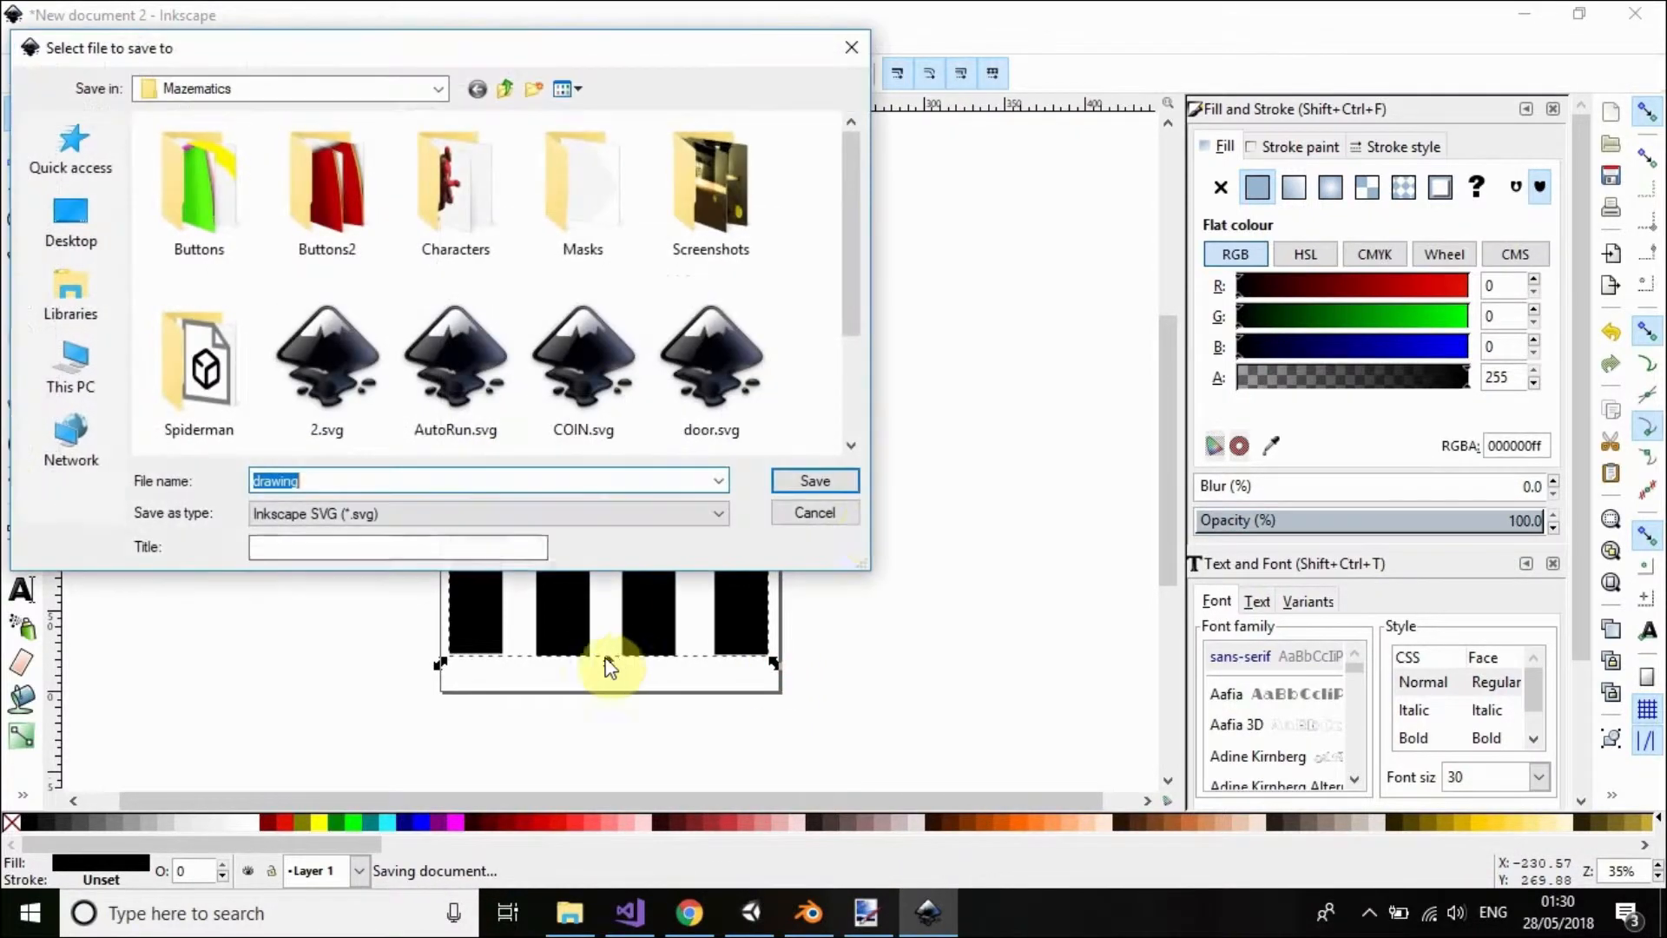
{"action": "left_click", "coordinate": [505, 89]}
{"action": "double_click", "coordinate": [714, 213]}
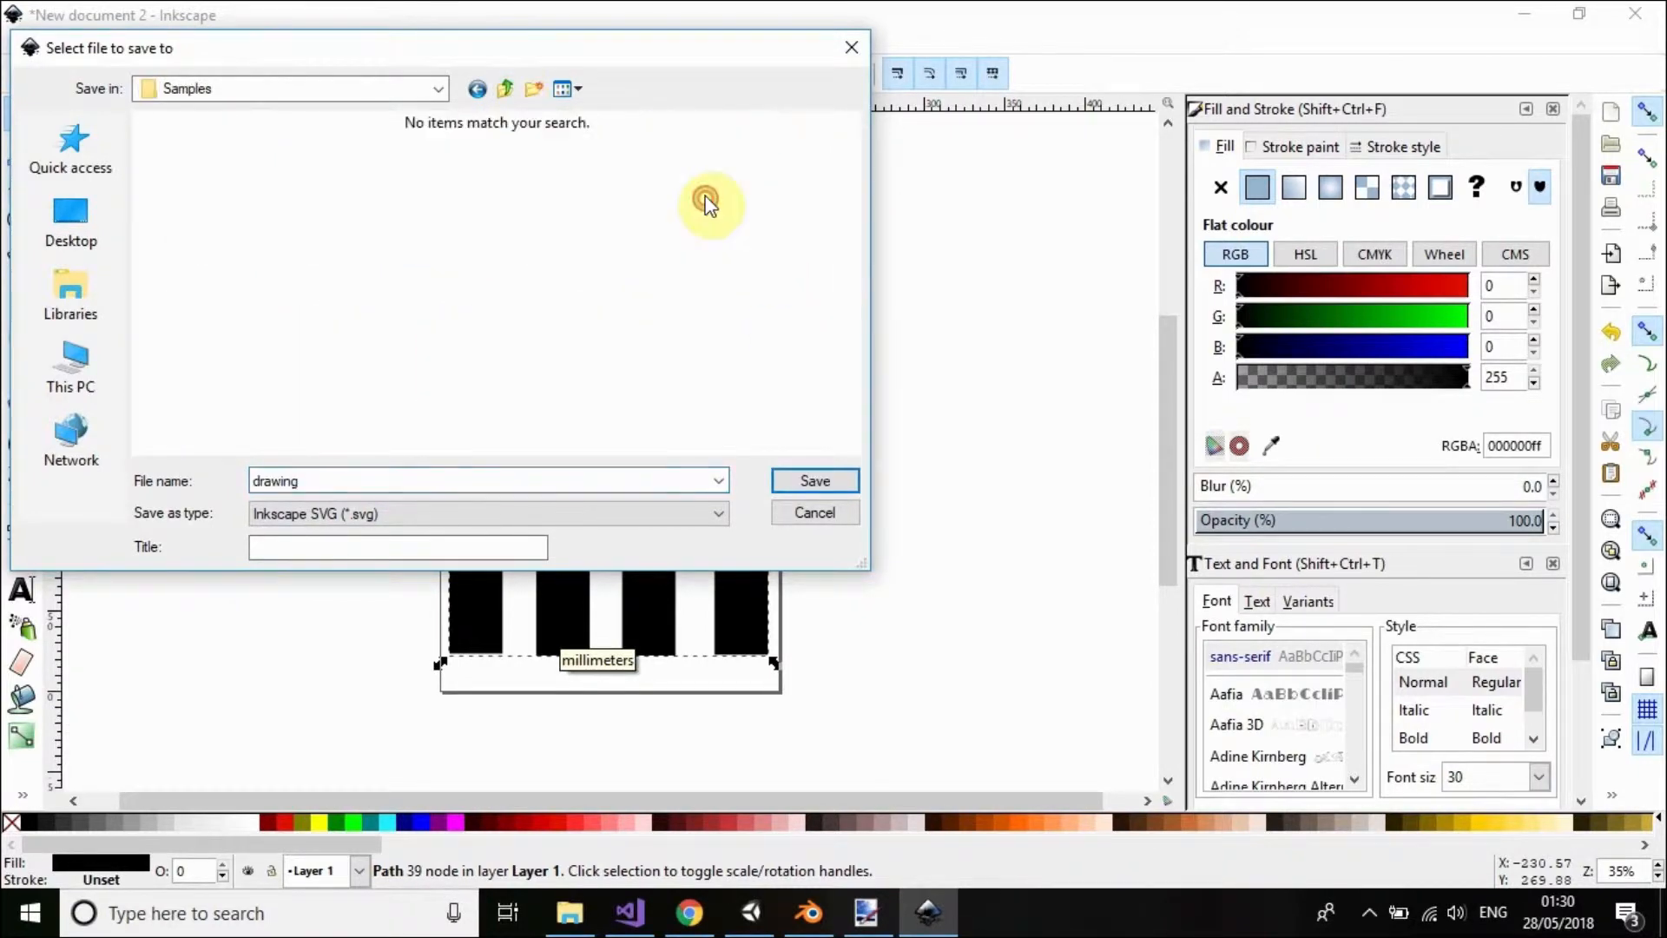
{"action": "double_click", "coordinate": [348, 480]}
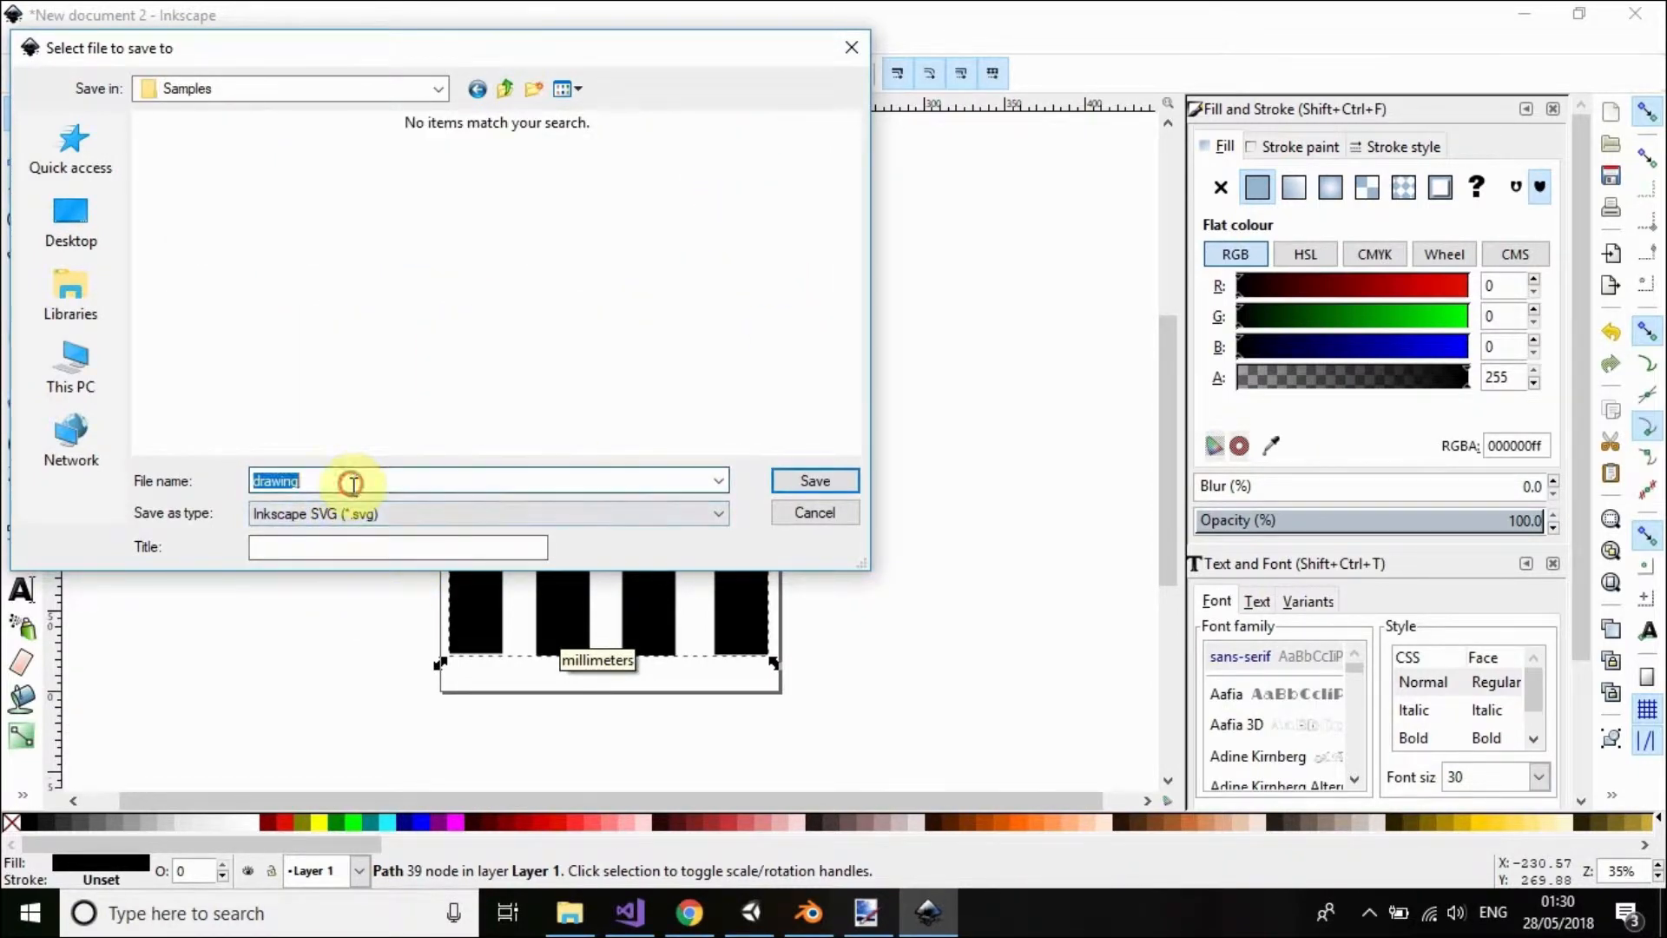
{"action": "type", "text": "Wi"}
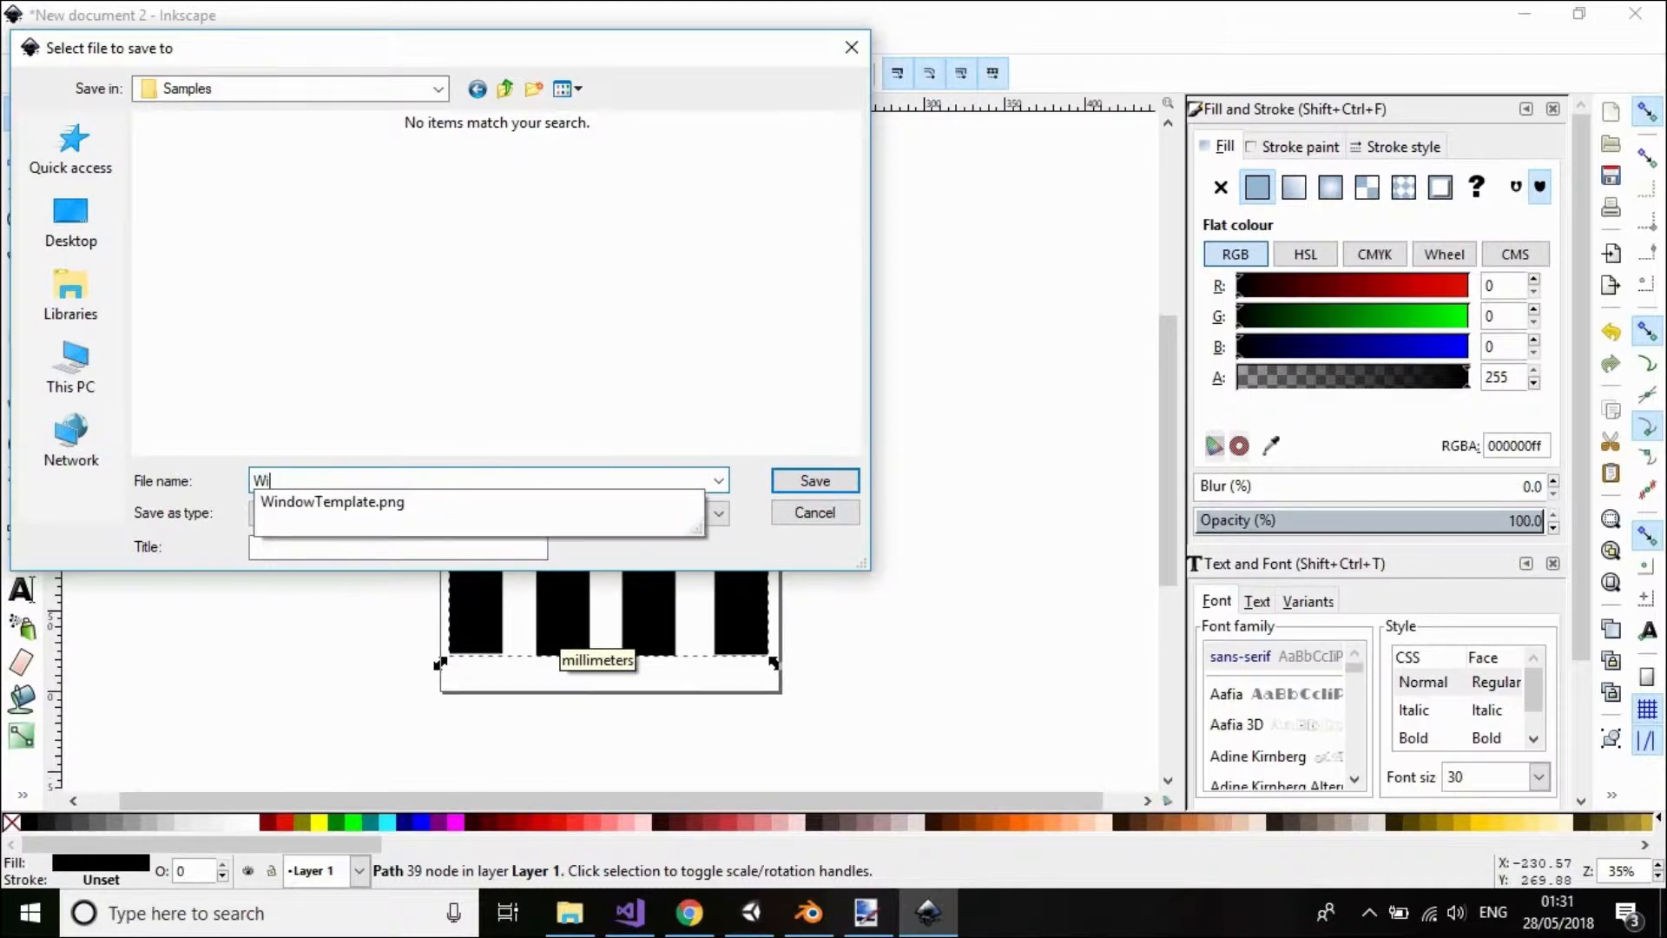
{"action": "type", "text": "ndowTemplate"}
{"action": "left_click", "coordinate": [818, 481]}
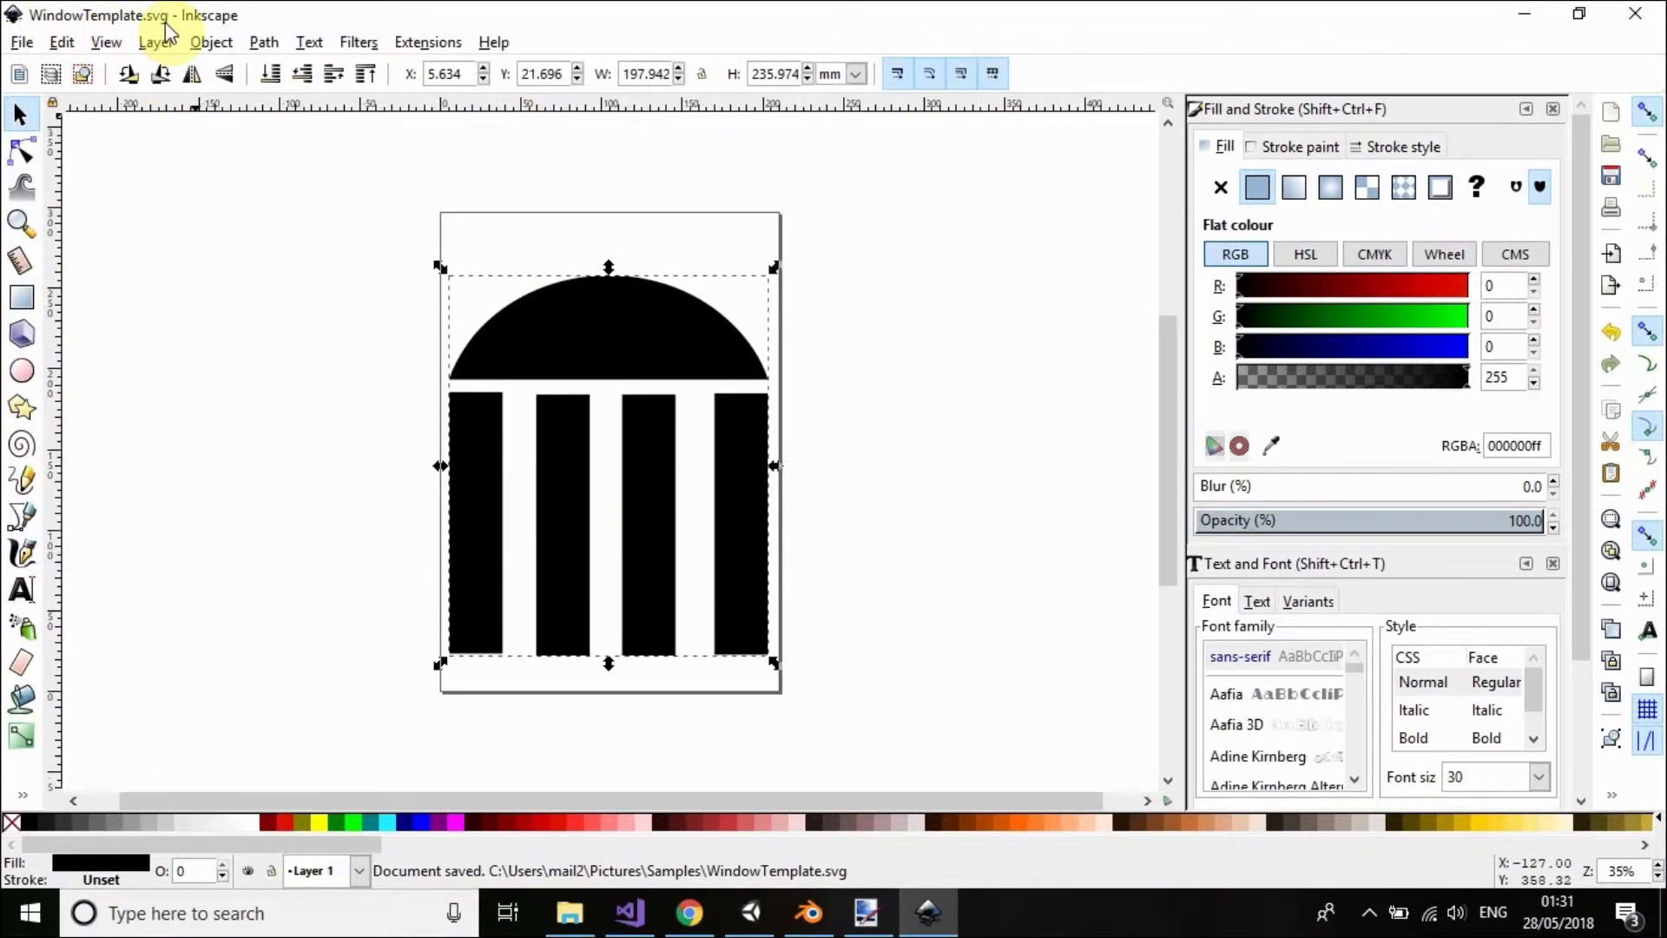
{"action": "left_click", "coordinate": [874, 330]}
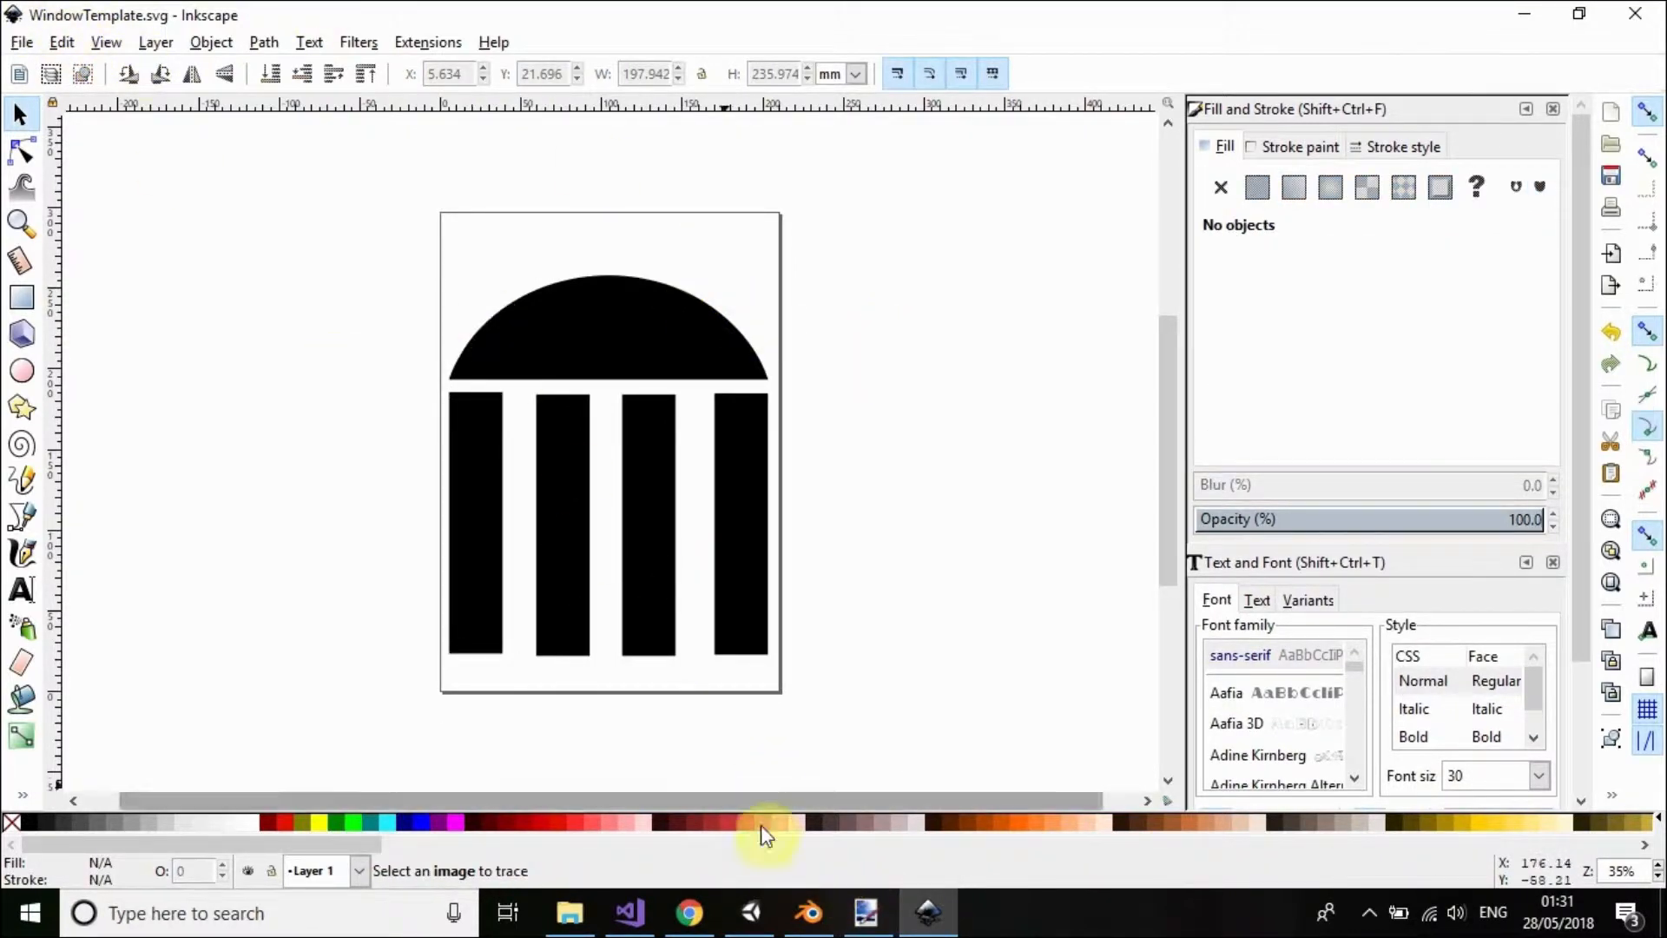
- Switch to Blender and start the Screencast Keys display
{"action": "left_click", "coordinate": [822, 927]}
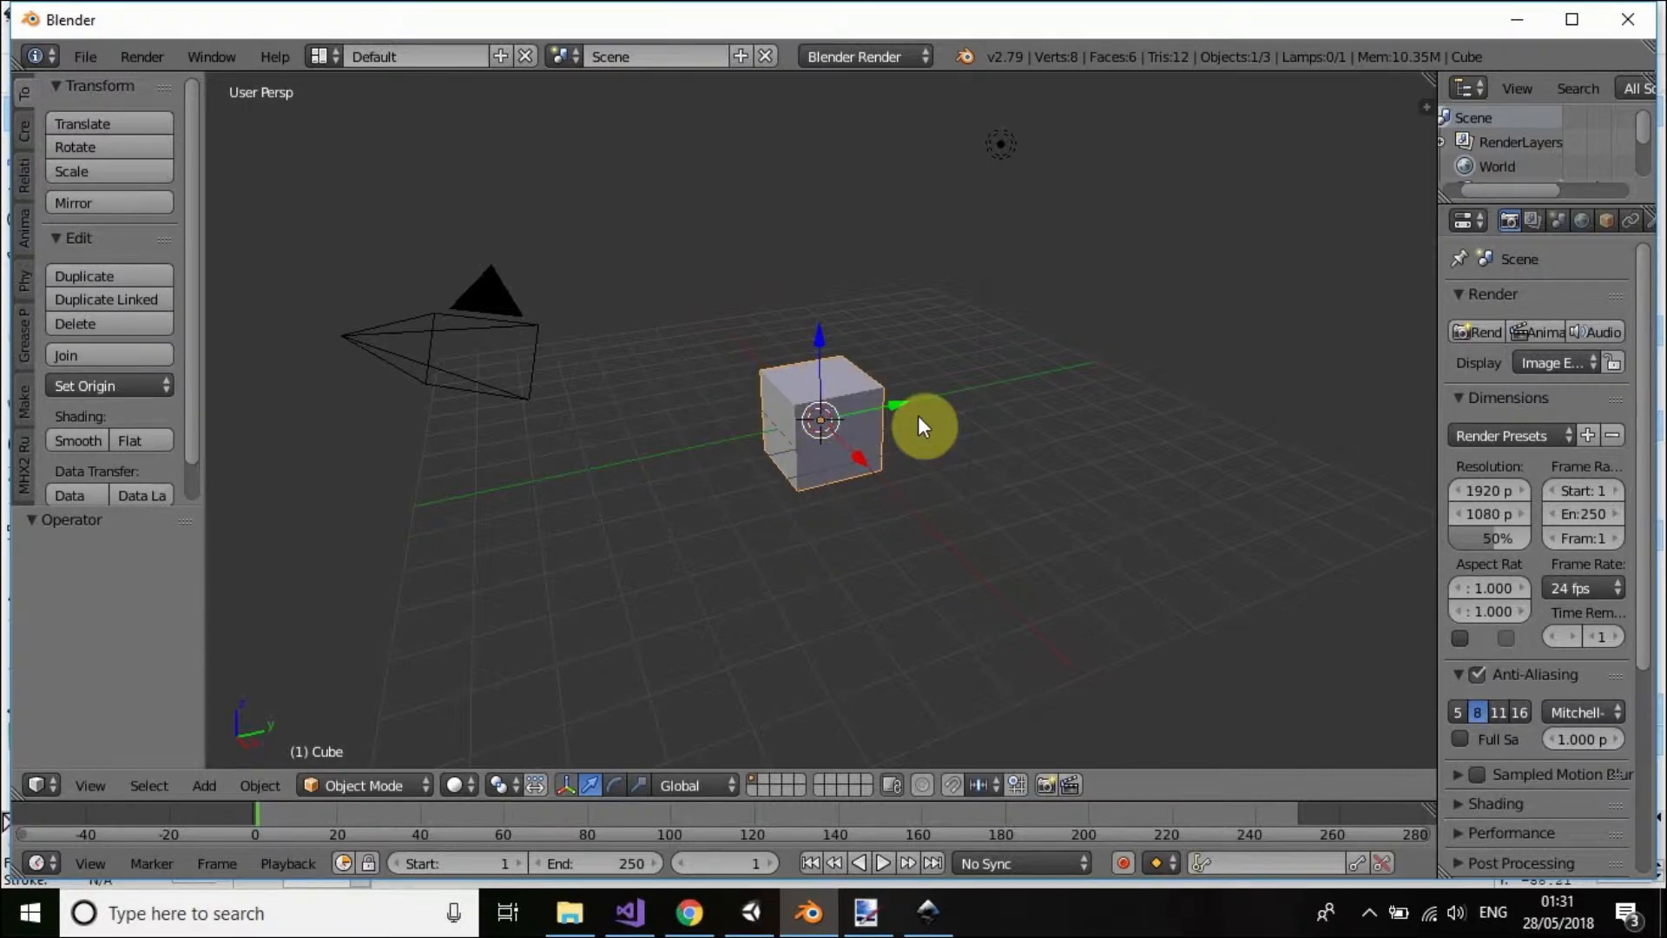
{"action": "key", "text": "n"}
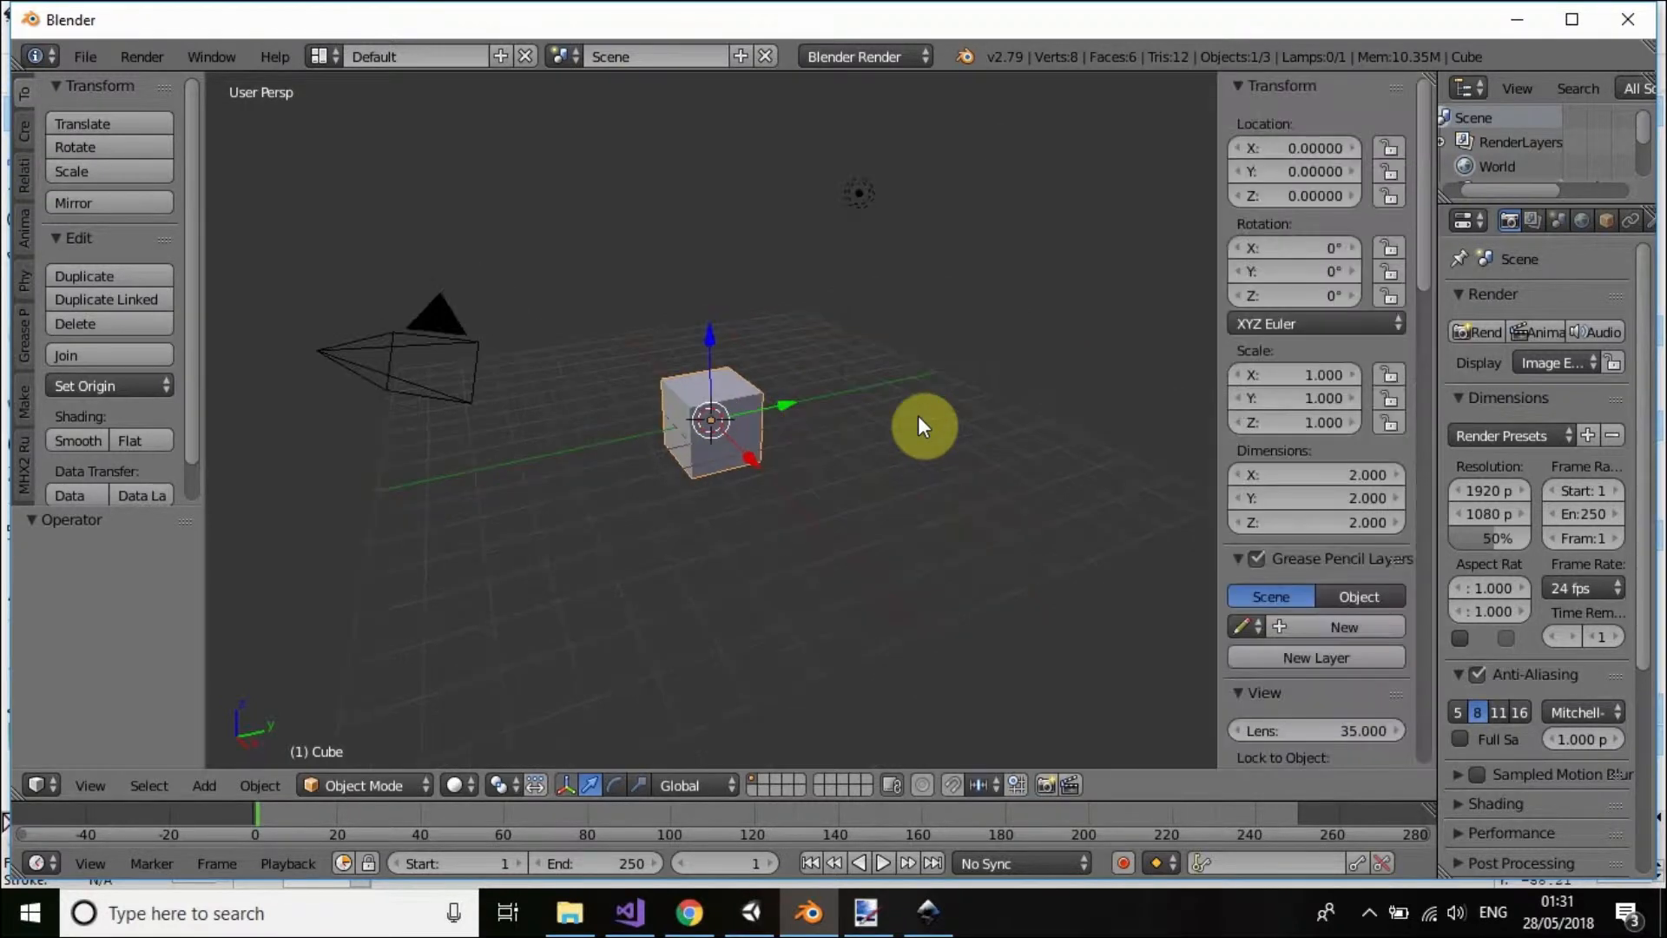
{"action": "left_click_drag", "start_coordinate": [1427, 237], "coordinate": [1446, 733]}
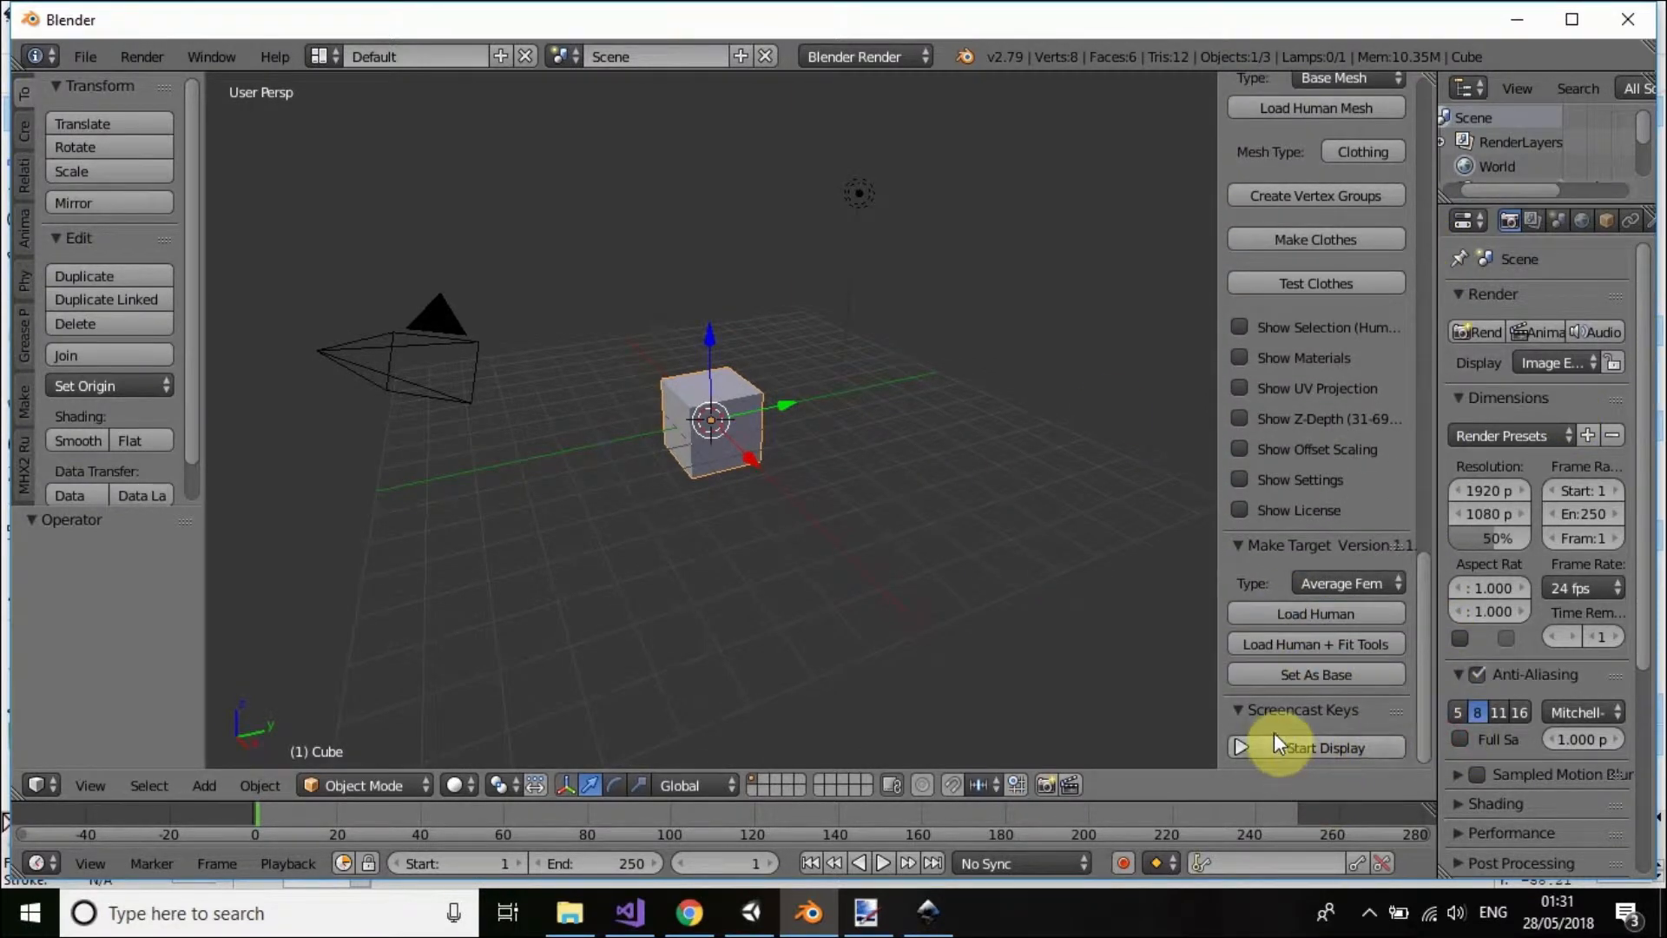
{"action": "left_click", "coordinate": [1304, 752]}
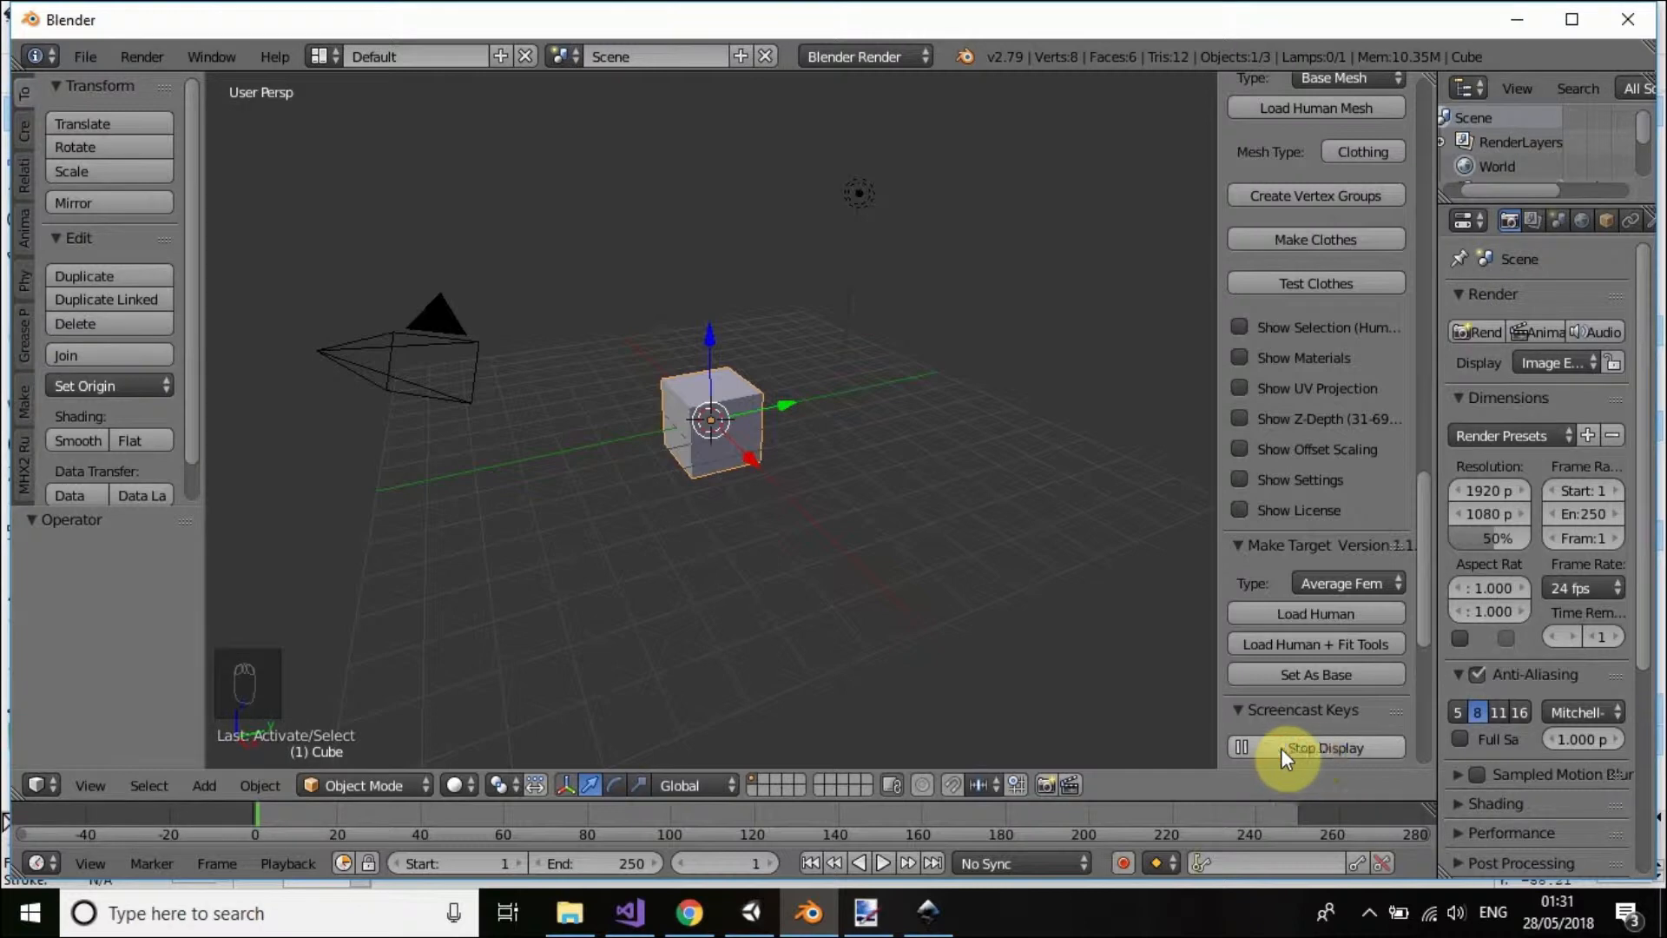
{"action": "key", "text": "n"}
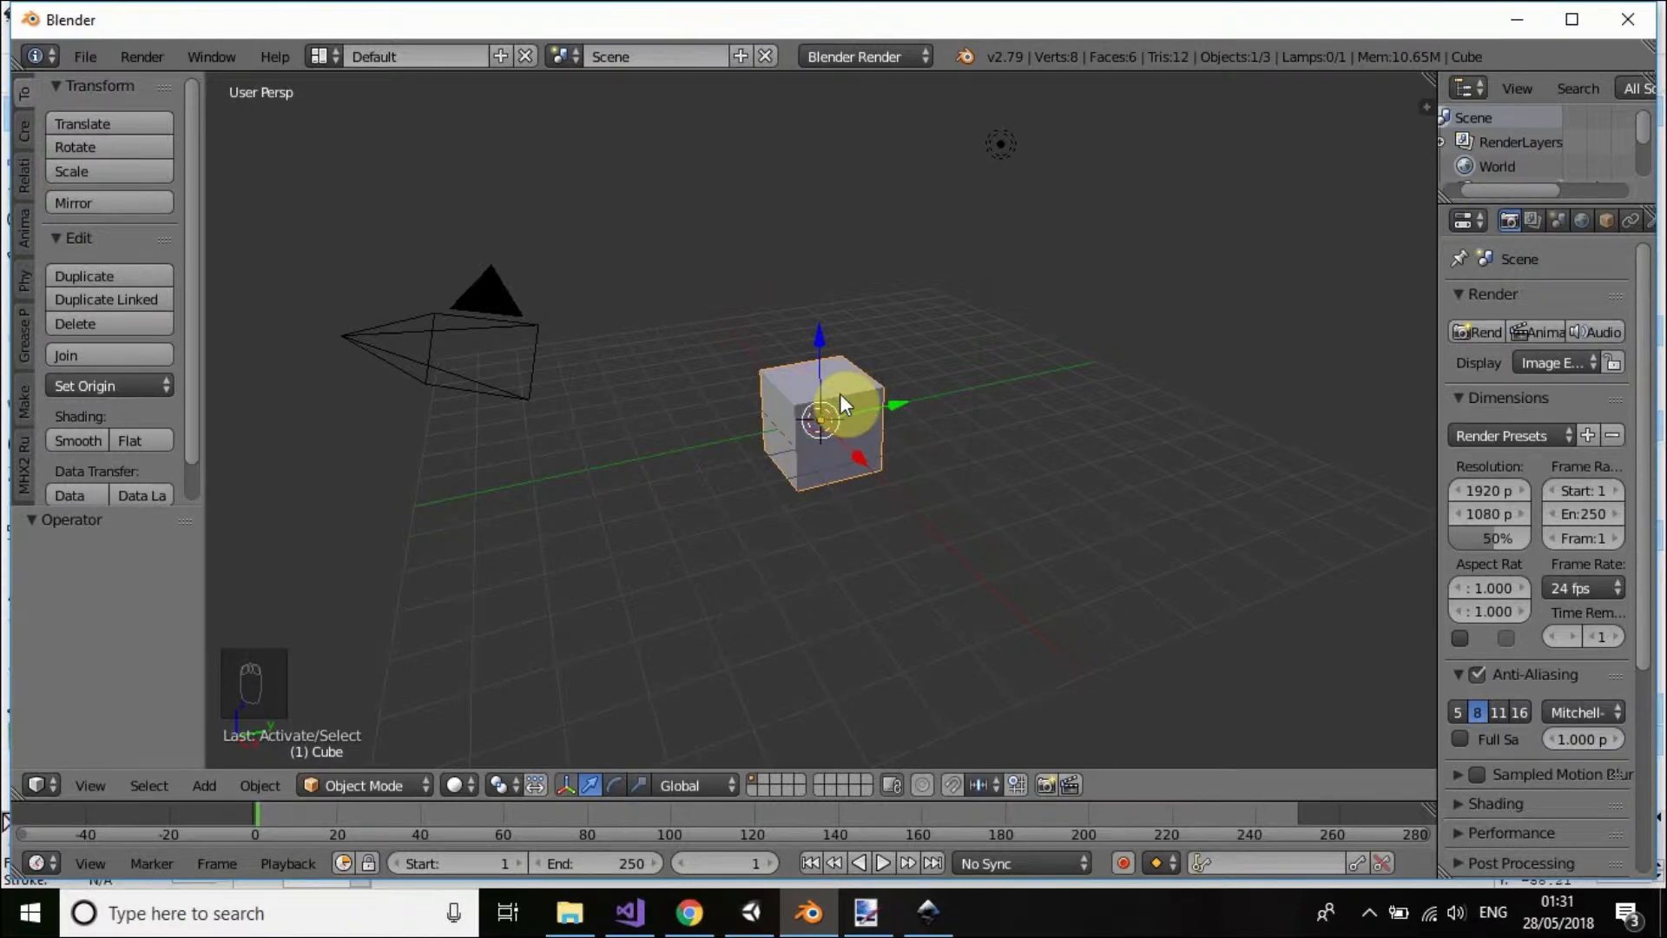
- Flatten the default cube into a thin slab by scaling it to 0.1 along the Z axis
{"action": "key", "text": "s"}
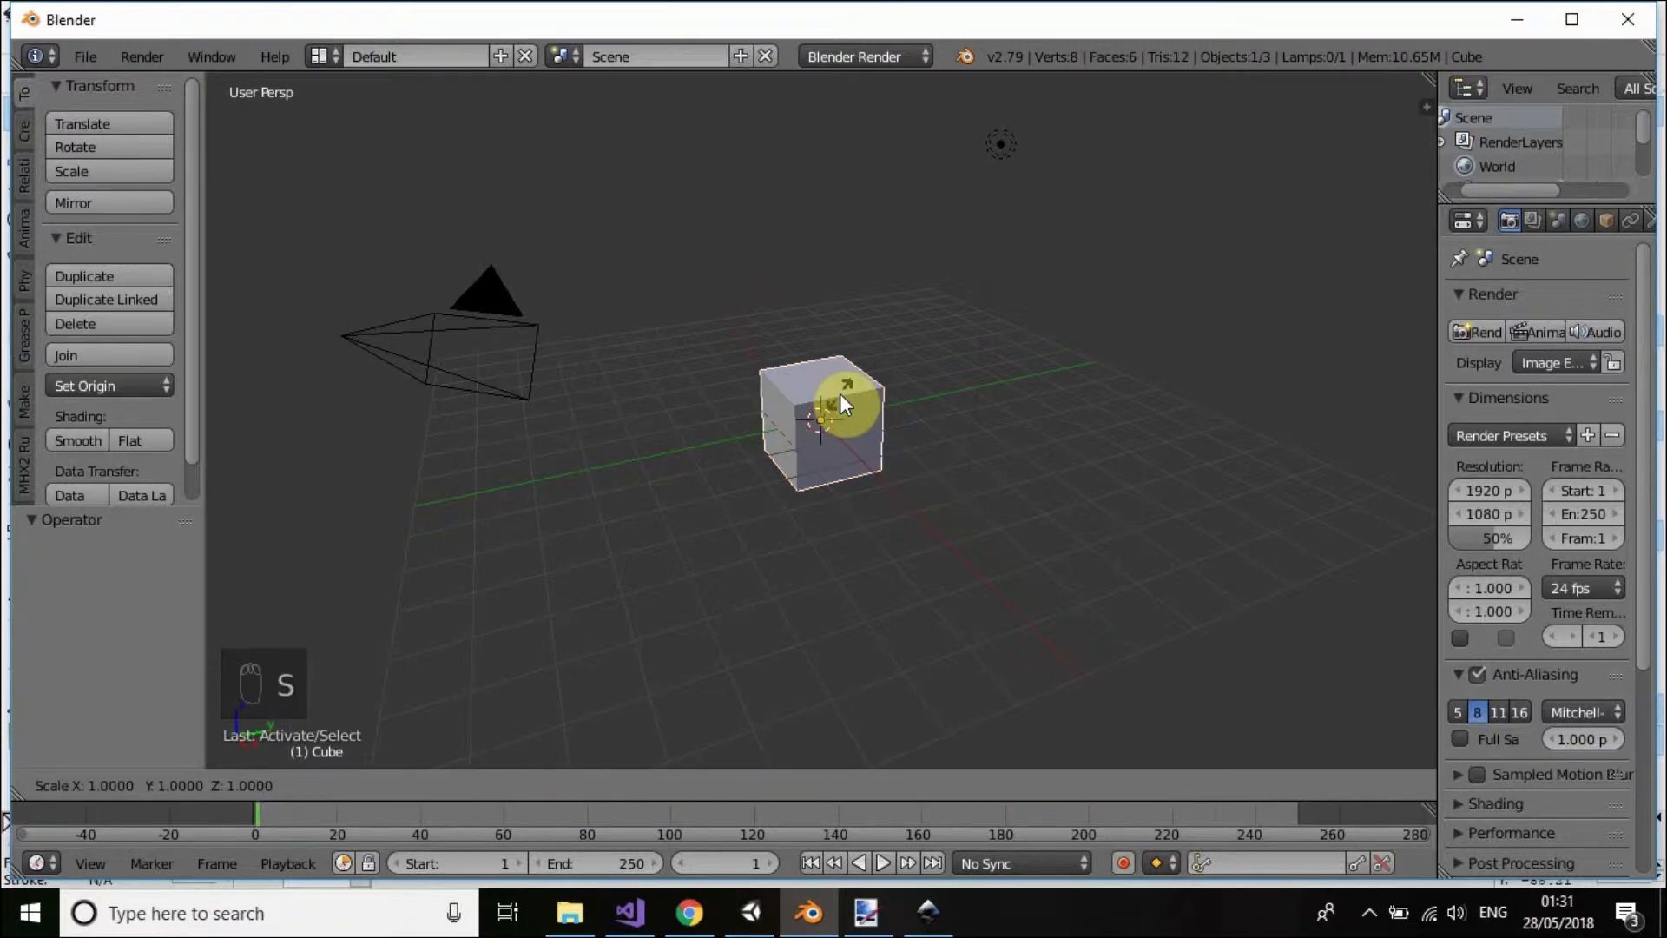
{"action": "key", "text": "z"}
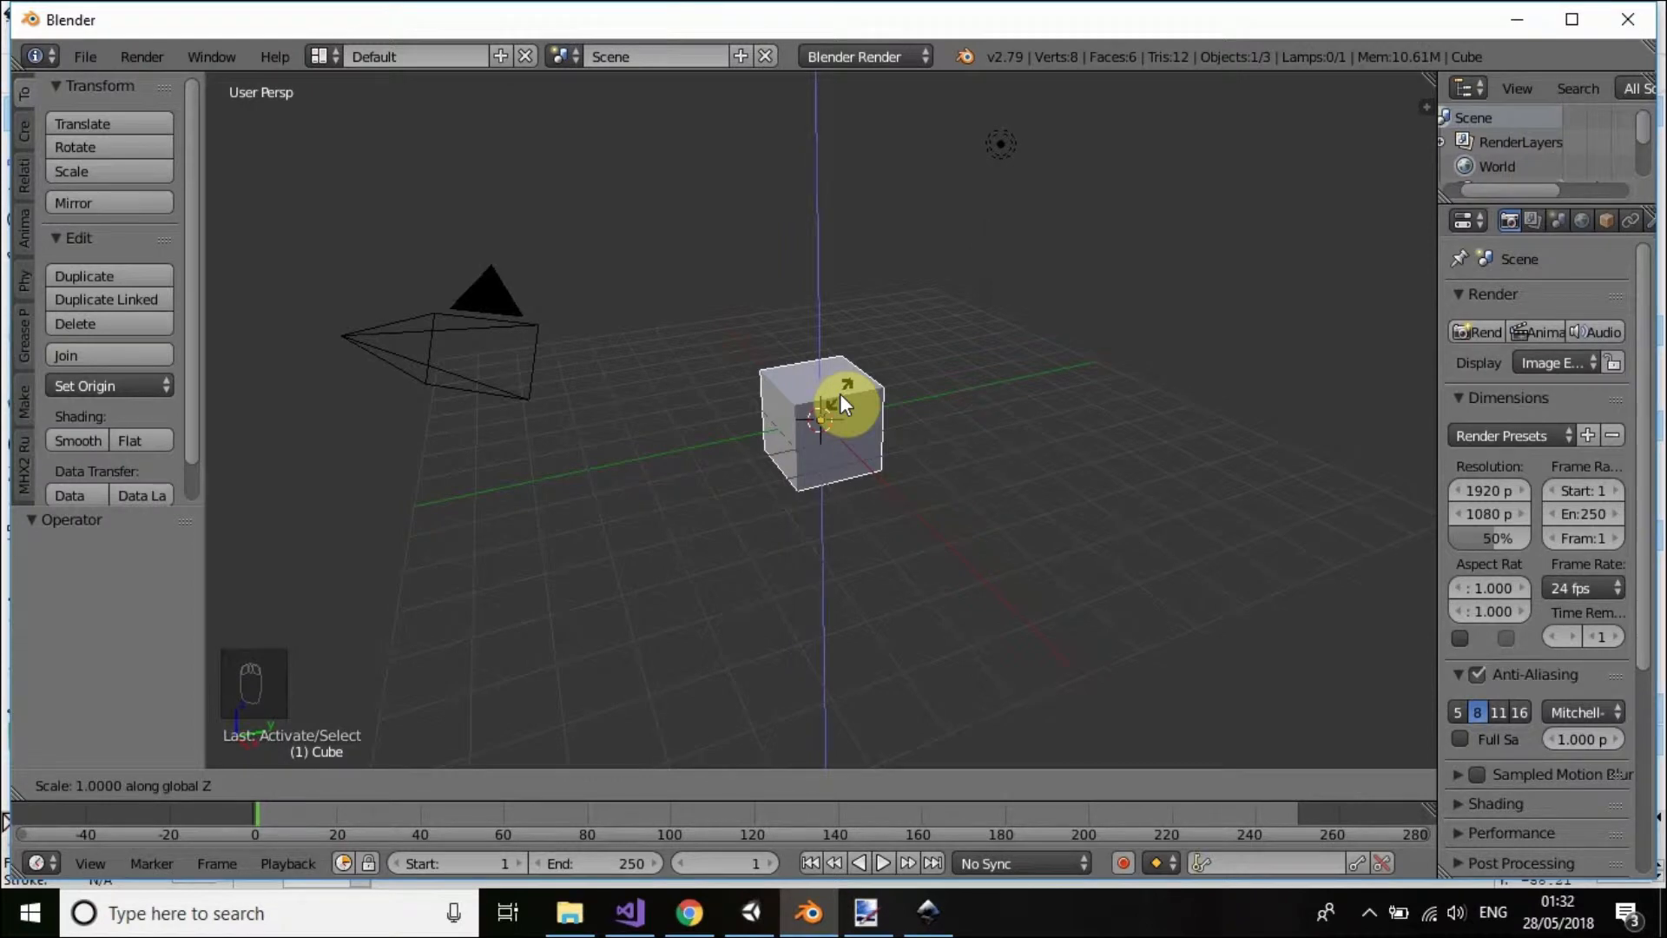
{"action": "type", "text": ".1"}
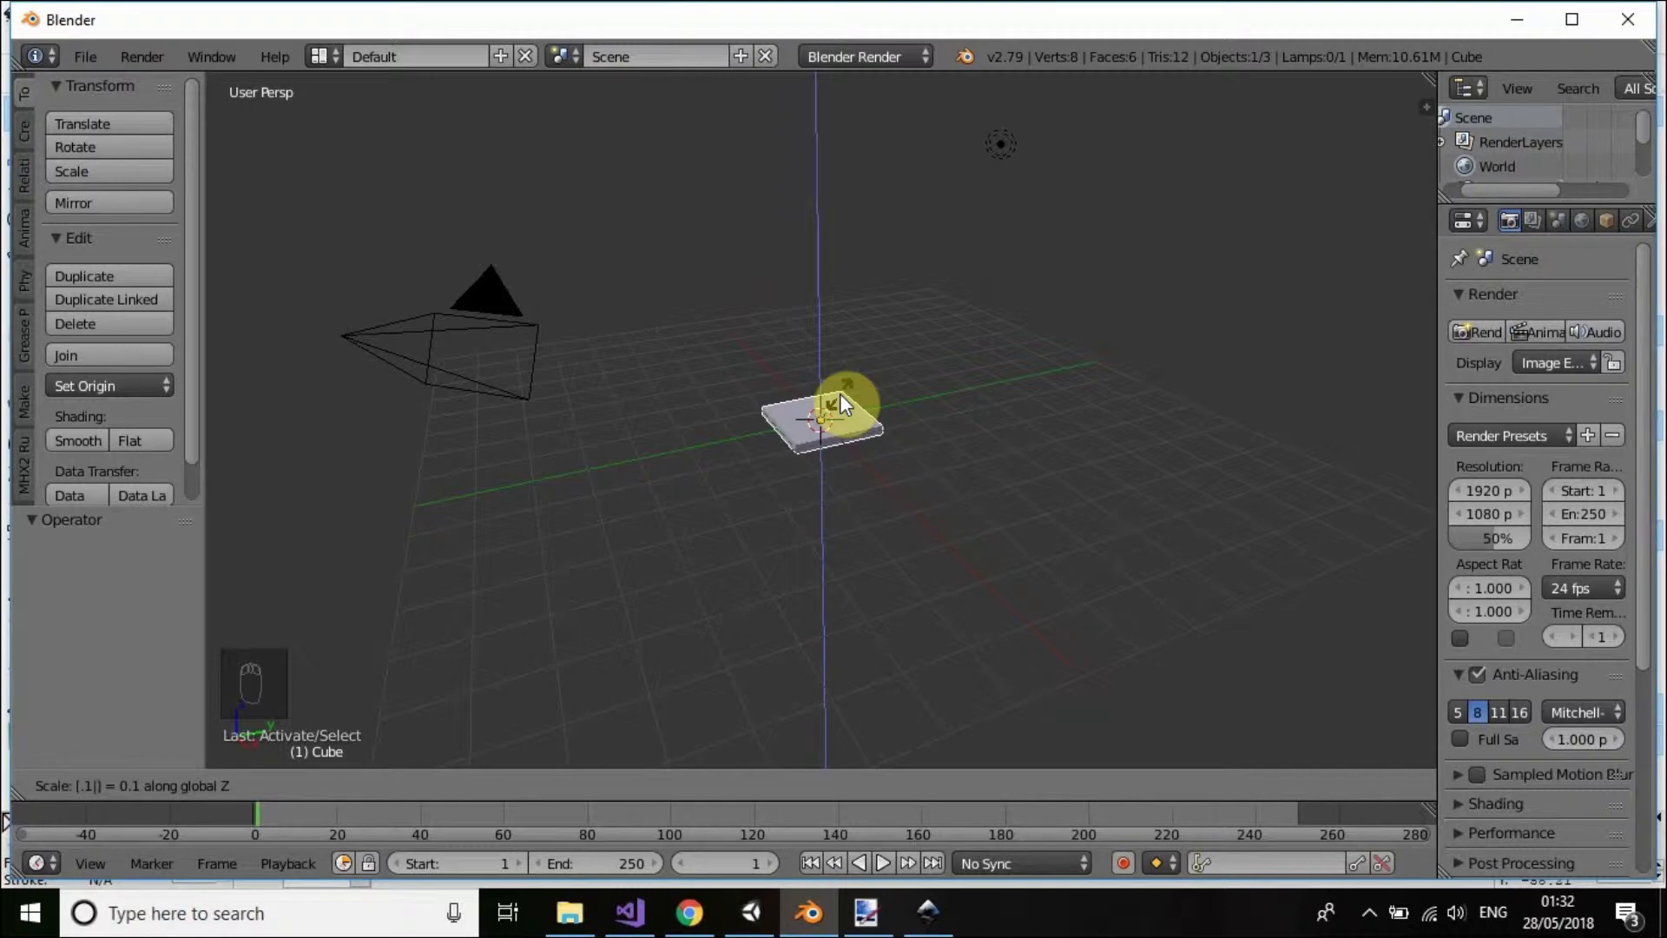
{"action": "key", "text": "Return"}
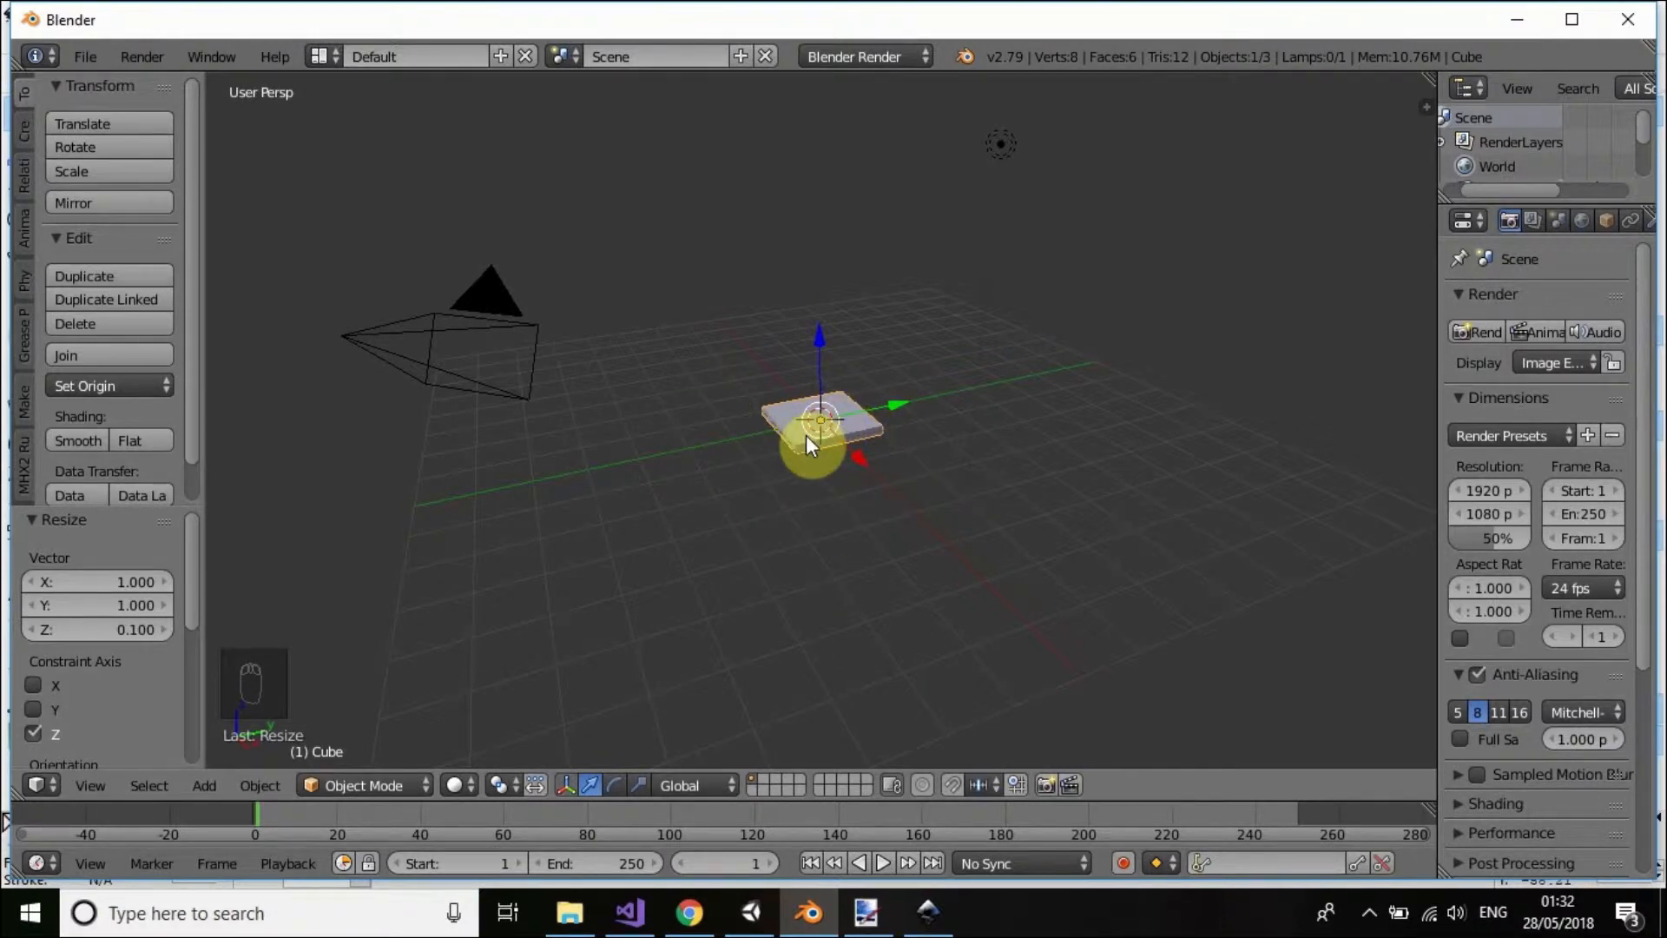
- Examine the flattened slab up close from above and from an oblique angle
{"action": "left_click", "coordinate": [84, 57]}
{"action": "middle_click_drag", "start_coordinate": [778, 379], "coordinate": [955, 500]}
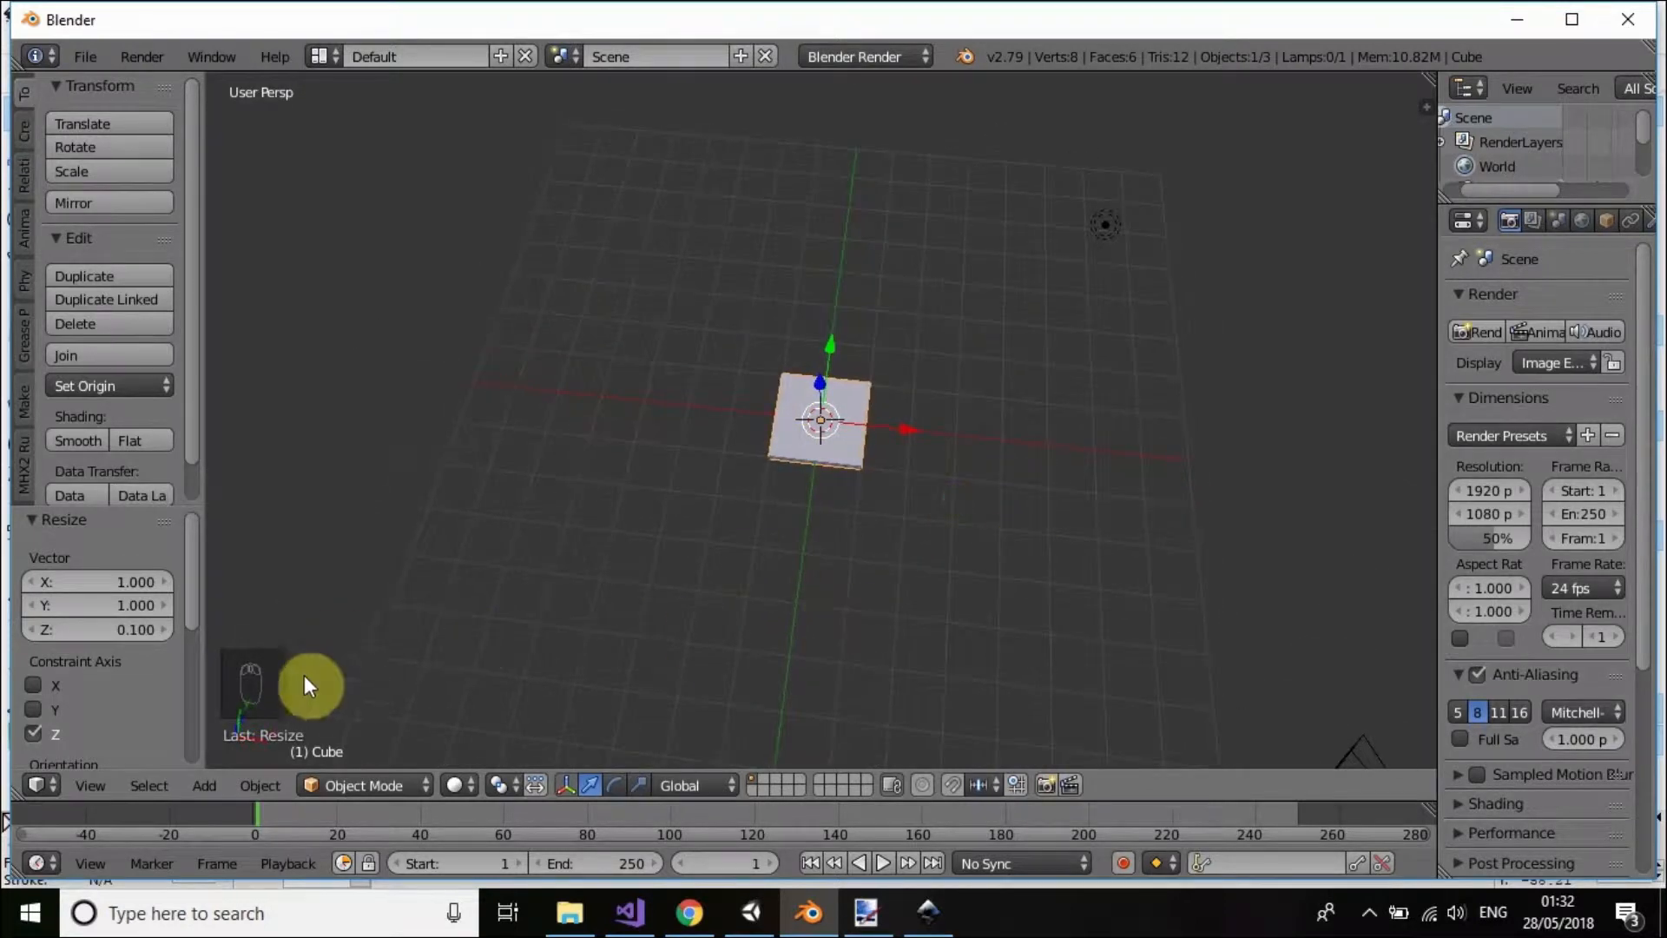
{"action": "scroll", "coordinate": [875, 479], "scroll_direction": "up", "scroll_amount": 4}
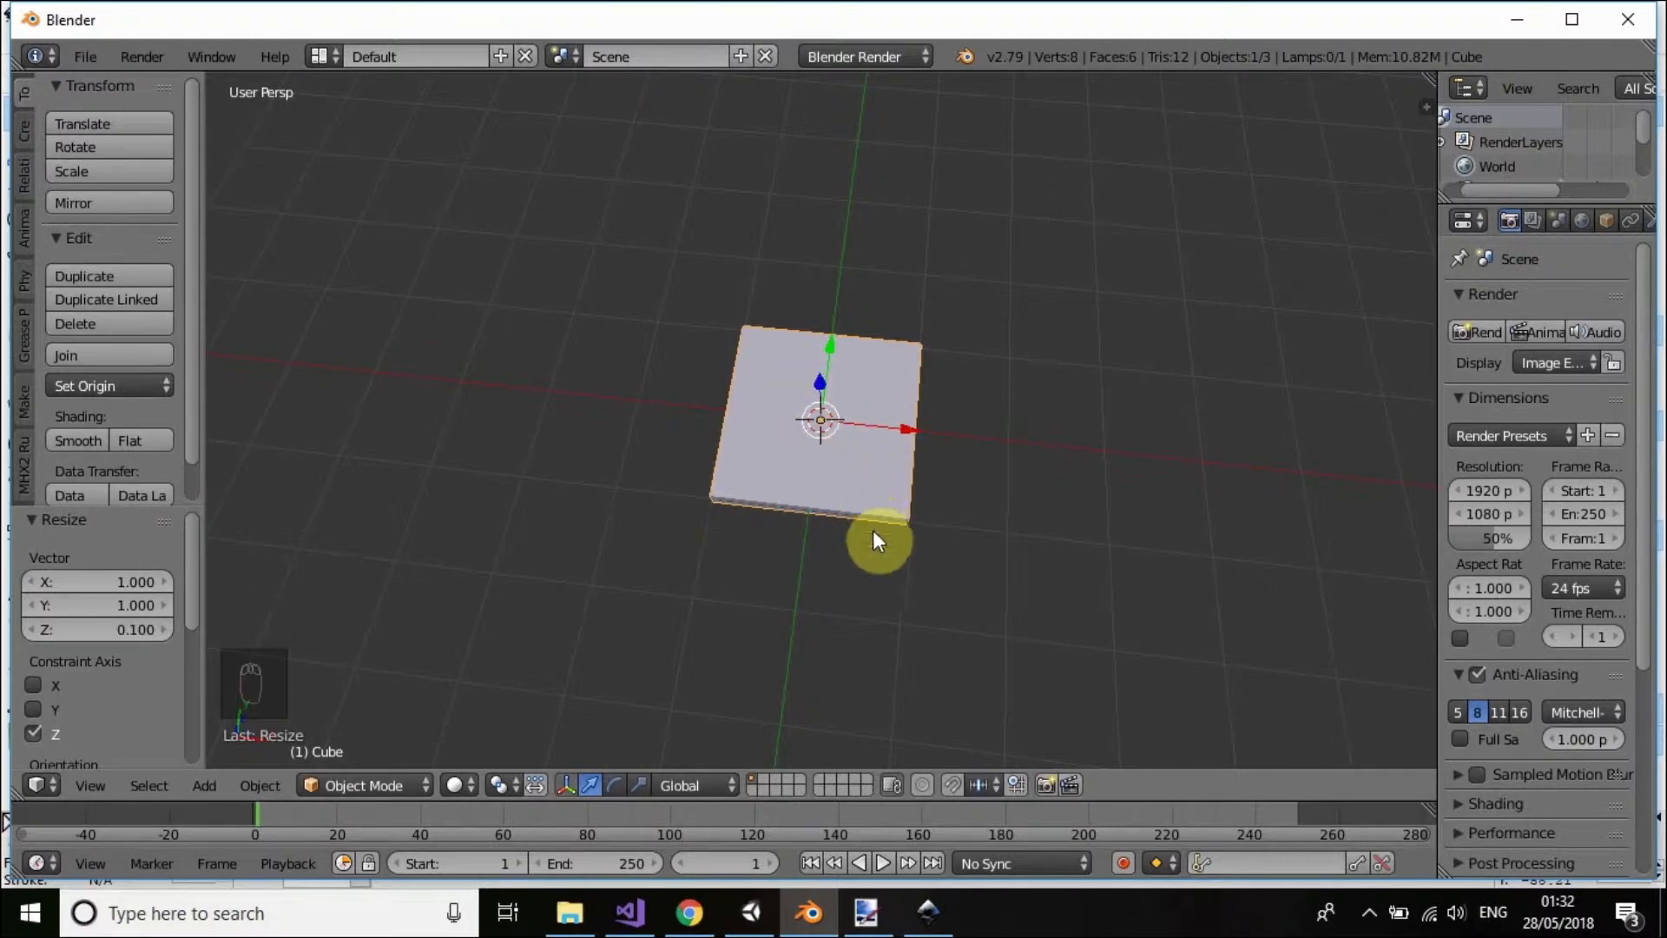
{"action": "middle_click_drag", "start_coordinate": [873, 530], "coordinate": [905, 514]}
{"action": "scroll", "coordinate": [884, 481], "scroll_direction": "up", "scroll_amount": 4}
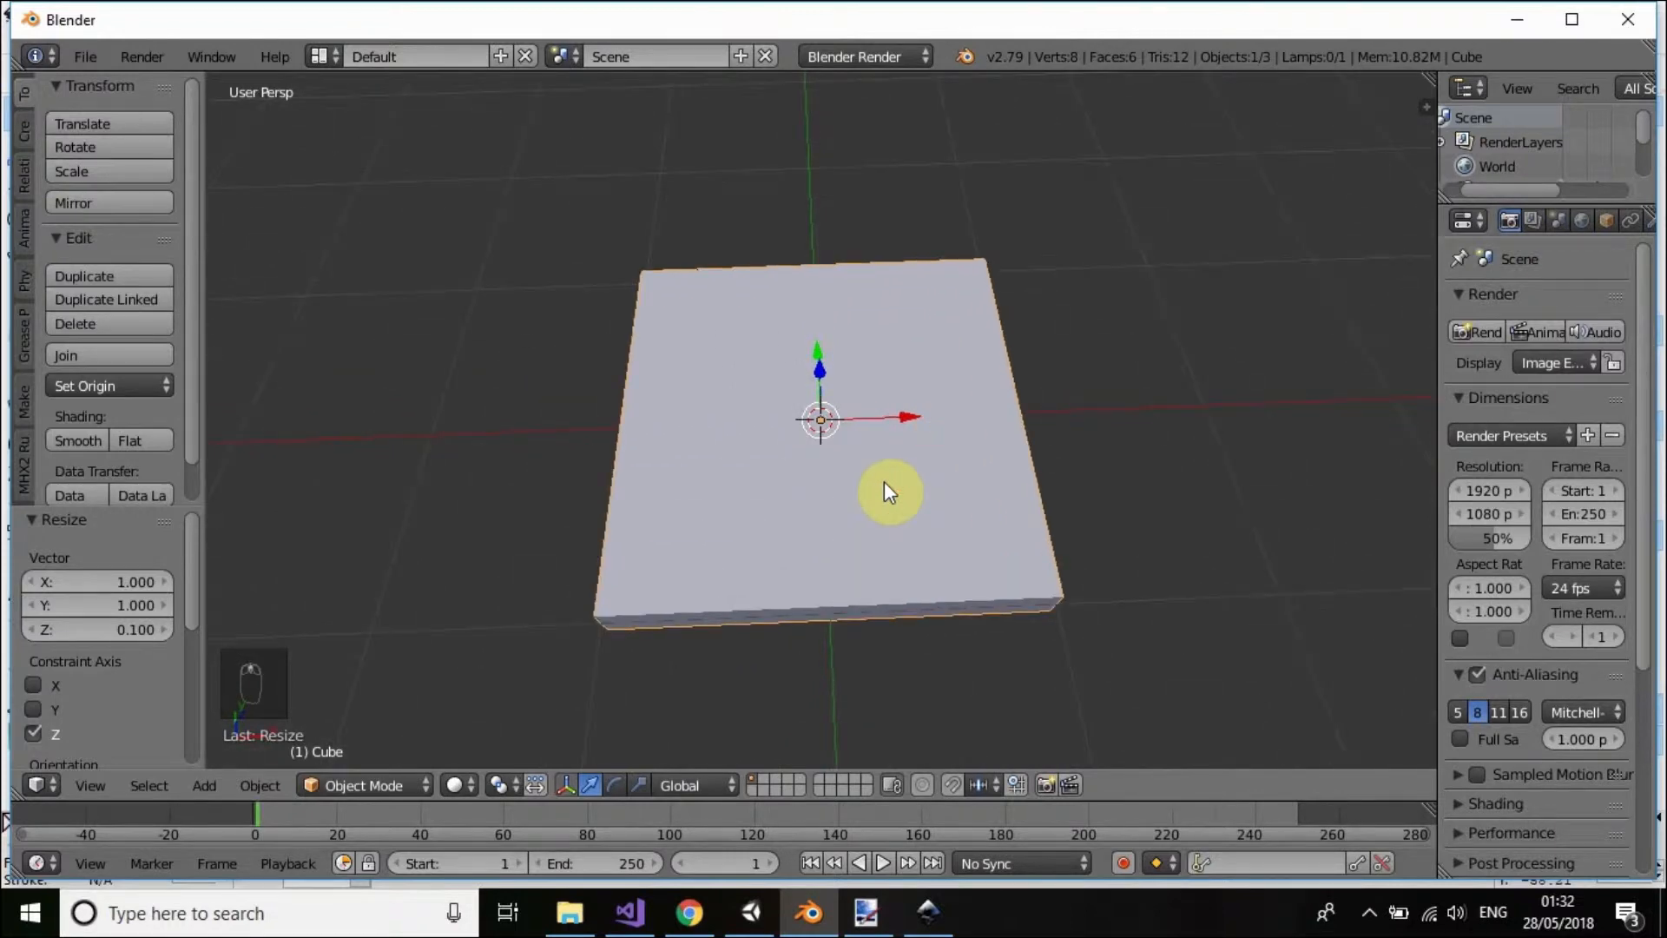
{"action": "middle_click_drag", "start_coordinate": [904, 576], "coordinate": [954, 676]}
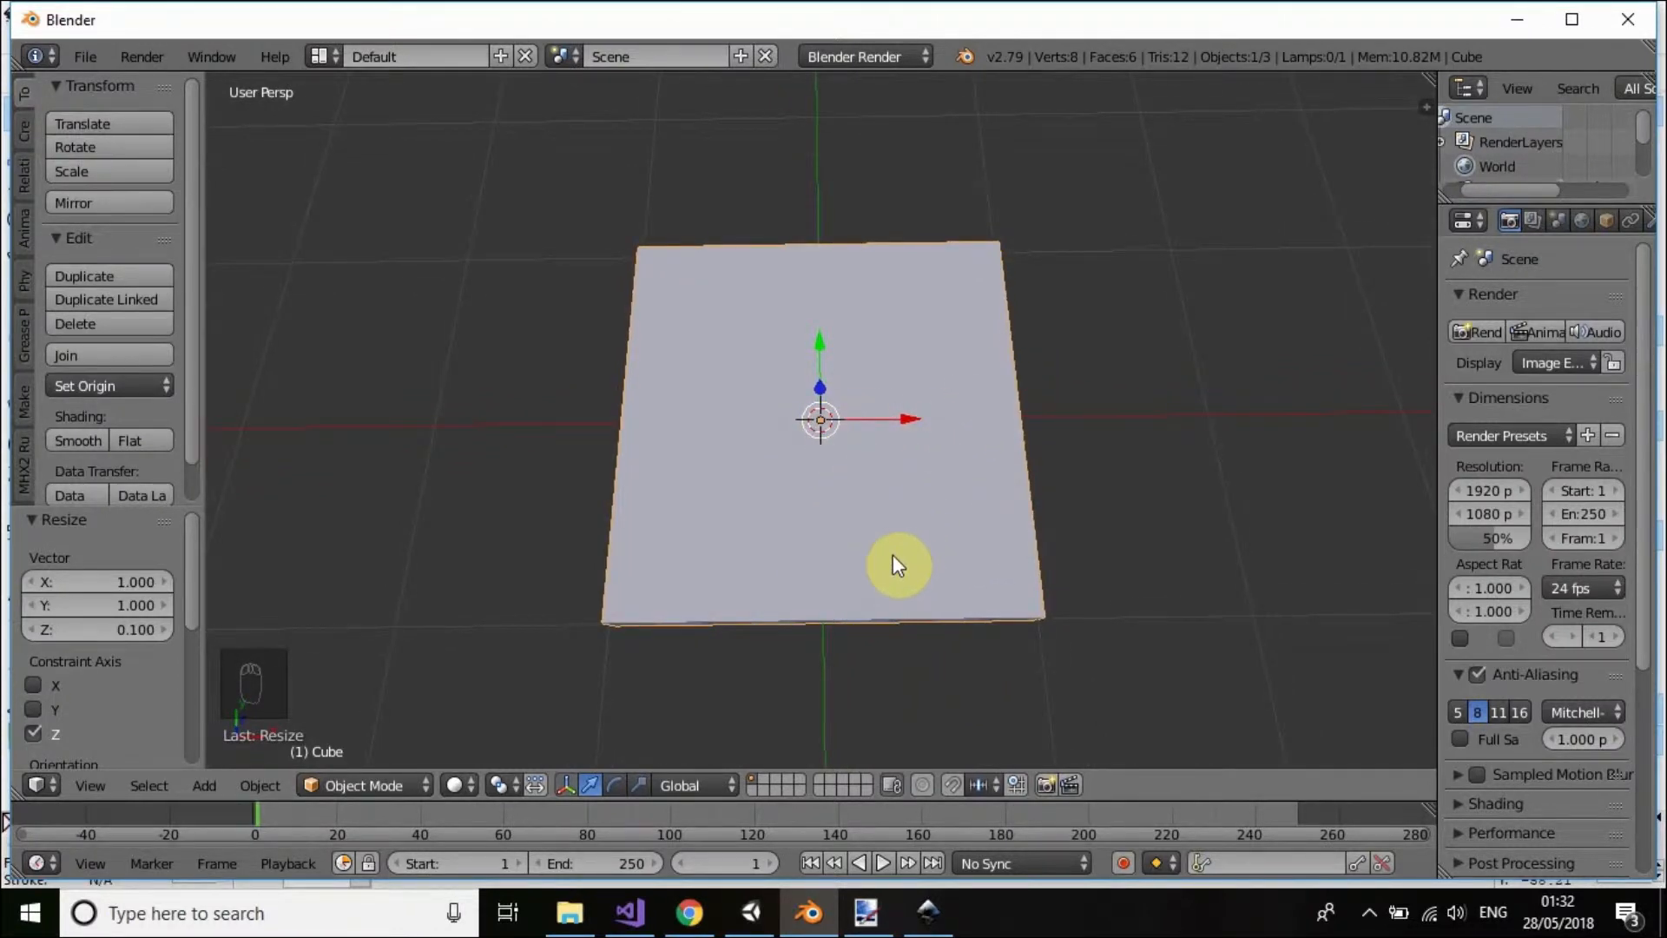
{"action": "middle_click_drag", "start_coordinate": [939, 657], "coordinate": [915, 654]}
{"action": "left_click", "coordinate": [807, 491]}
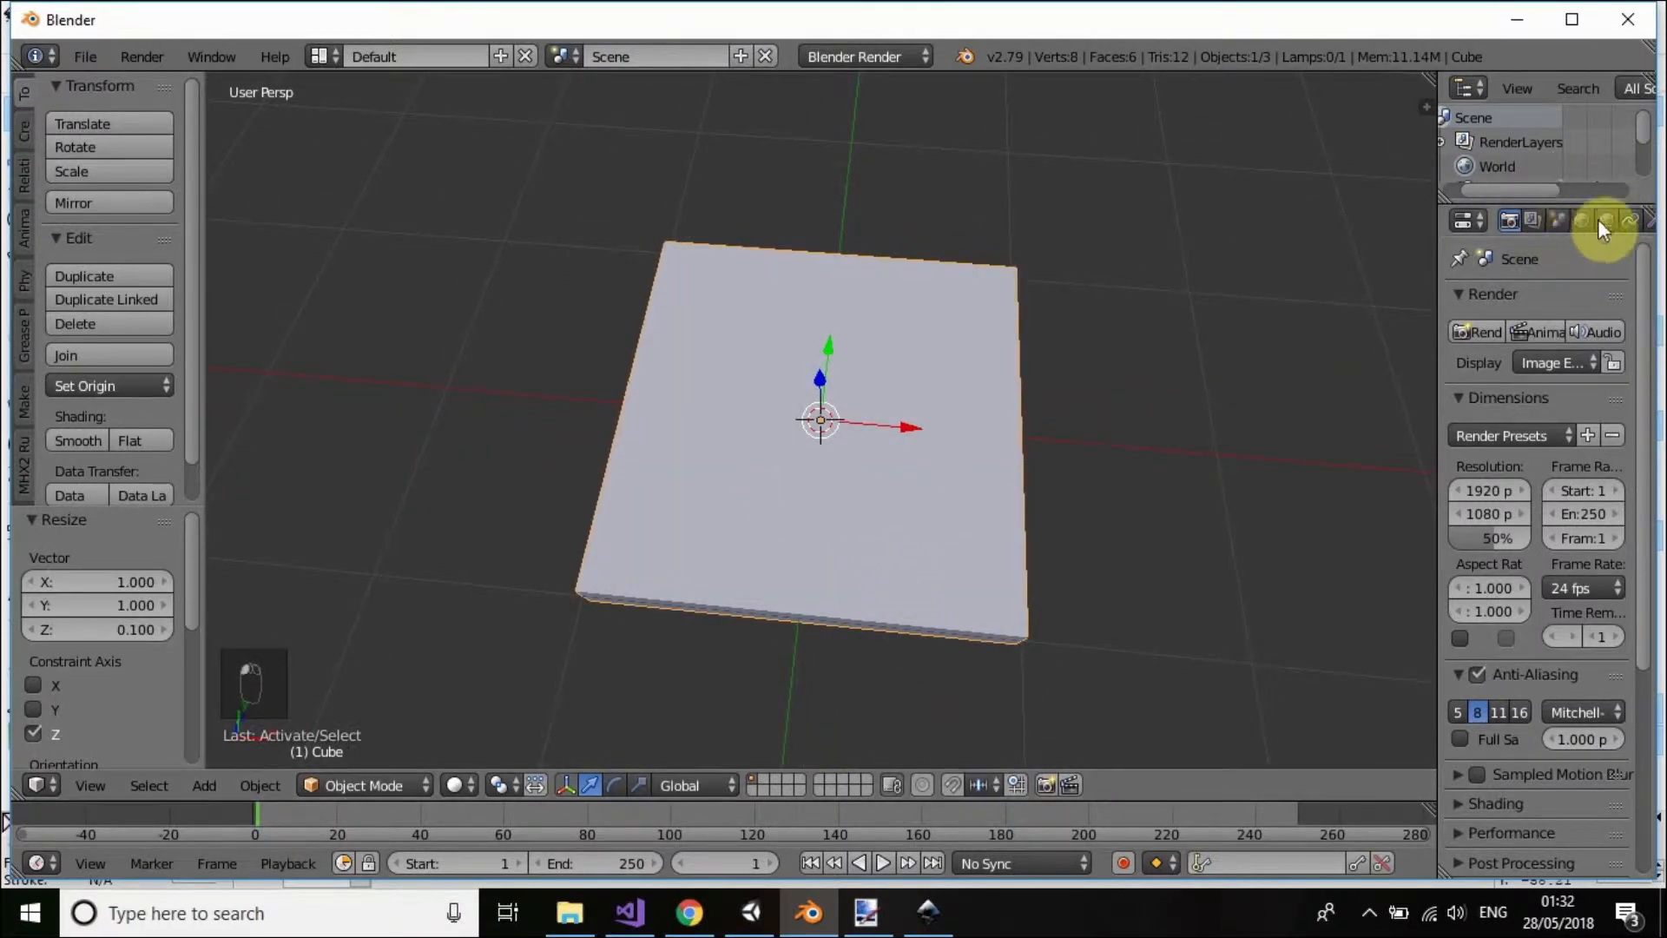
{"action": "middle_click_drag", "start_coordinate": [851, 679], "coordinate": [872, 673]}
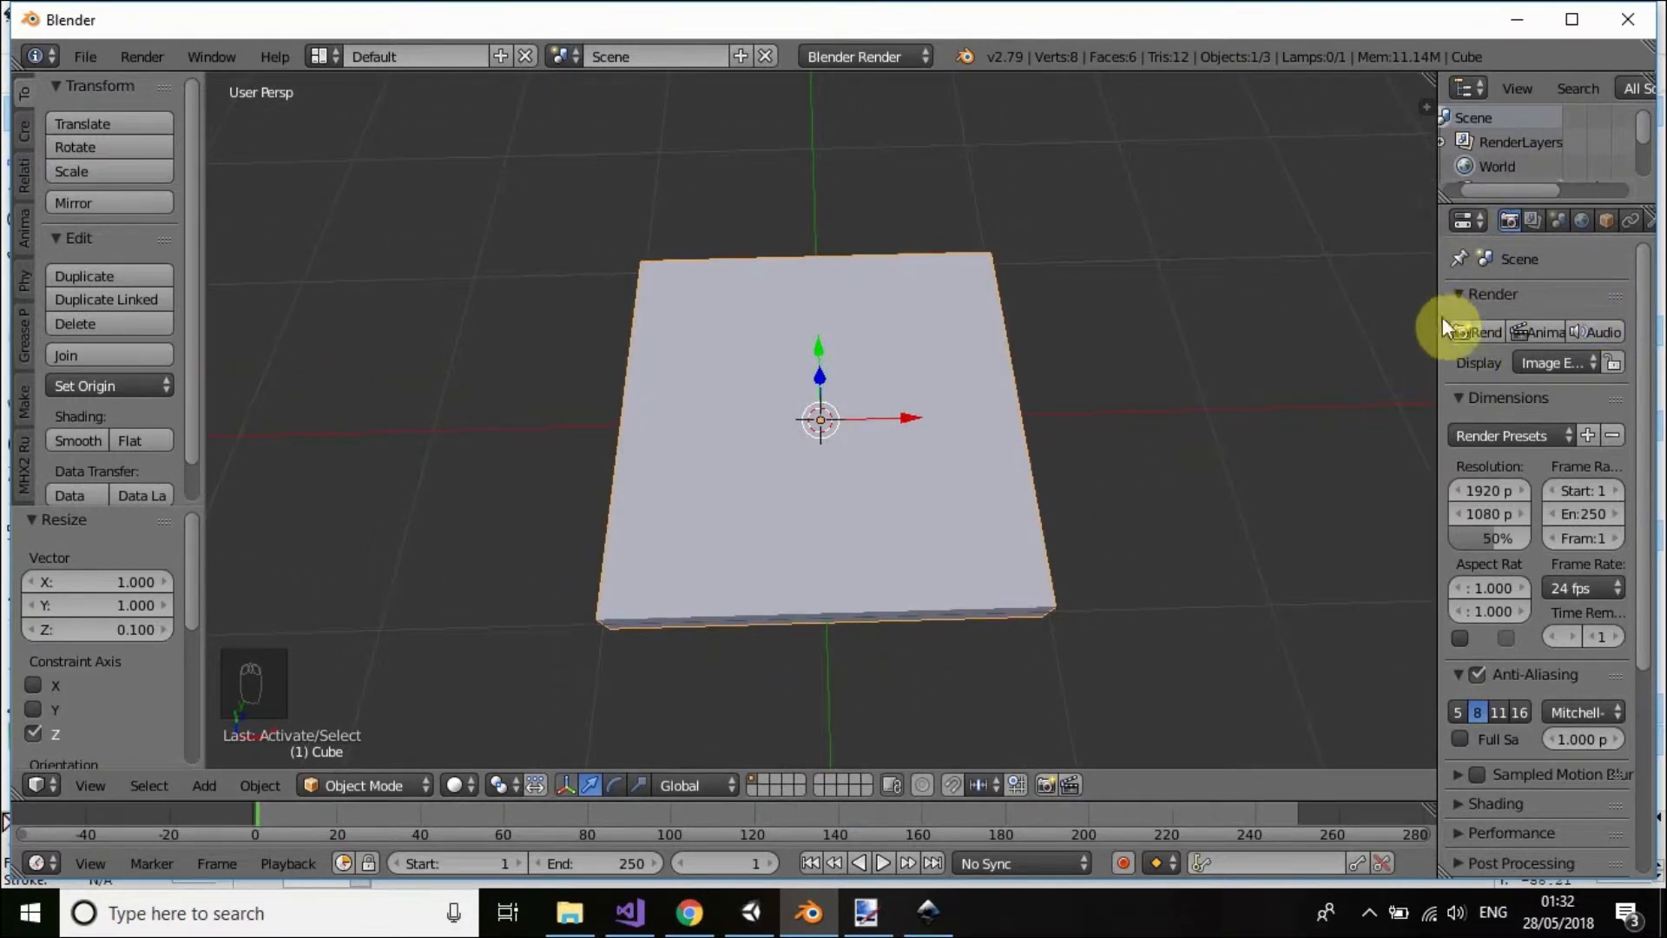
- Widen the properties area and set the slab's material texture type to Image or Movie
{"action": "left_click_drag", "start_coordinate": [1439, 316], "coordinate": [1281, 337]}
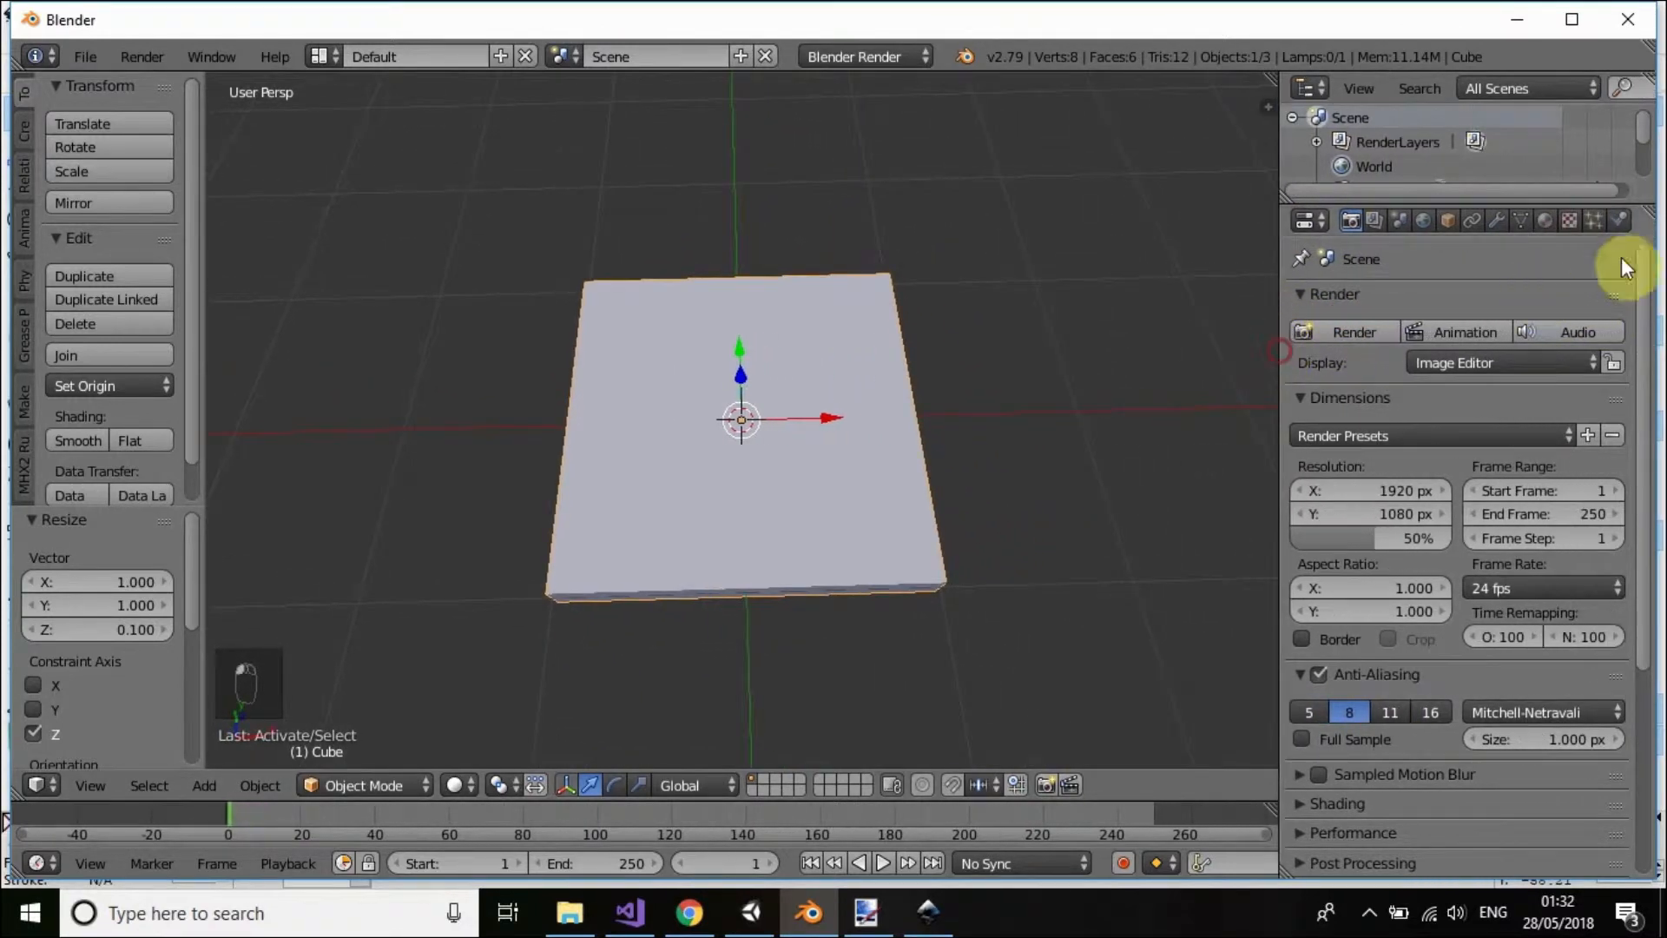
{"action": "left_click", "coordinate": [1570, 221]}
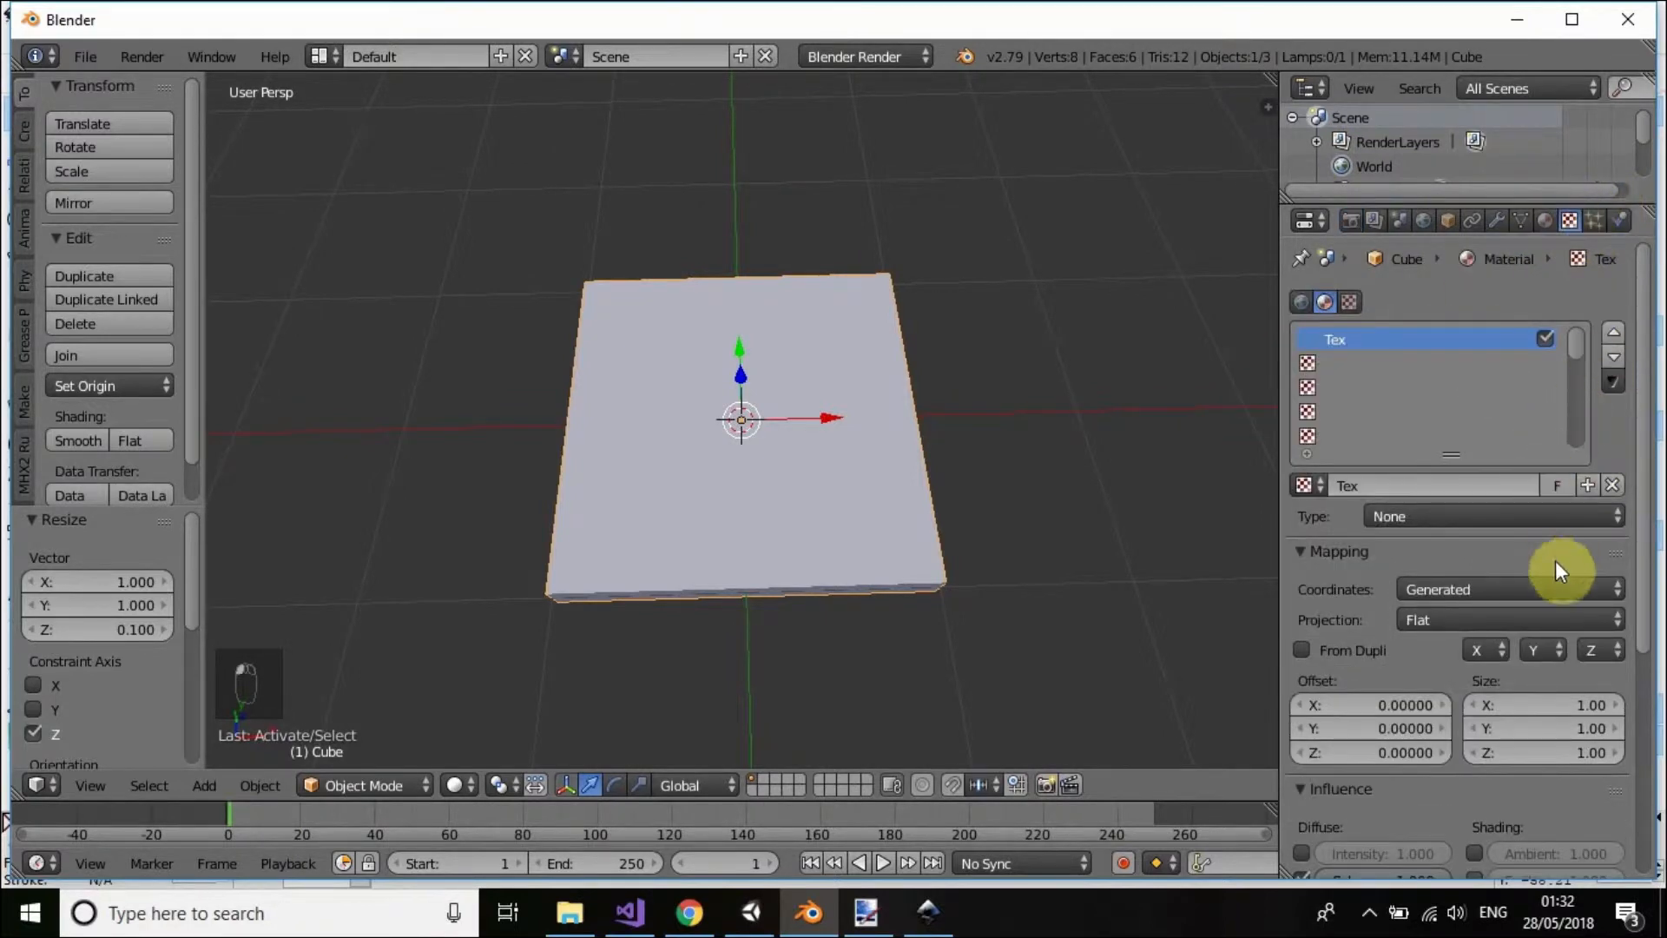
{"action": "left_click", "coordinate": [1516, 517]}
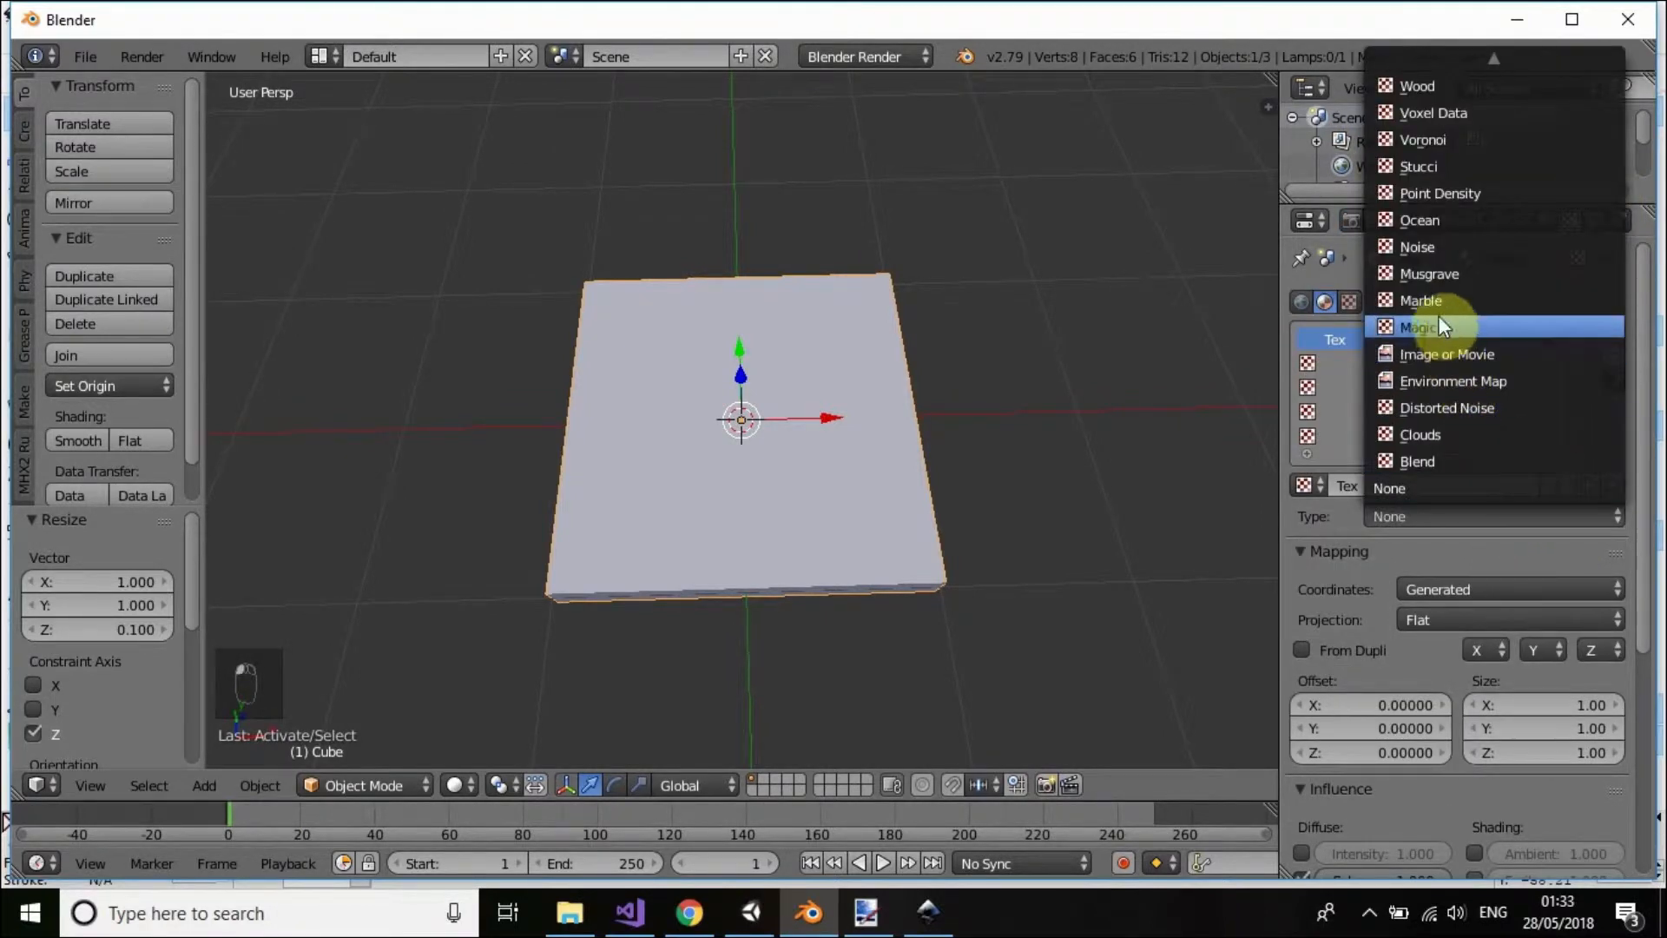
{"action": "left_click", "coordinate": [1443, 352]}
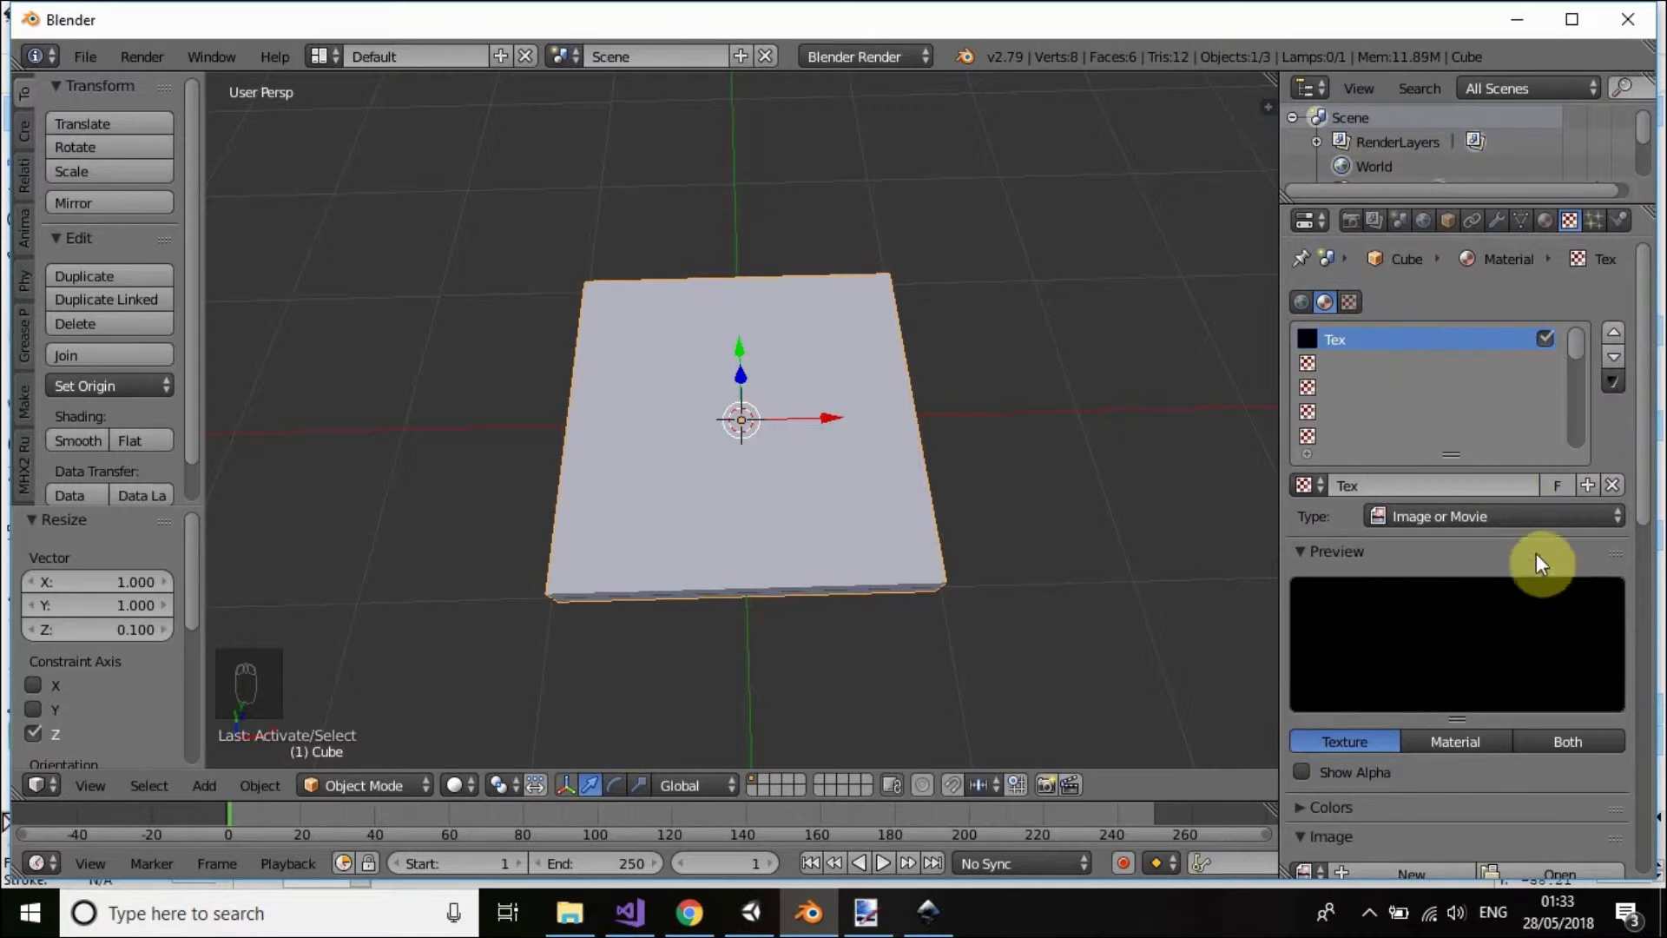
- Load Ancient Stone Slabs.jpg from the Samples folder in Pictures as the slab's texture image
{"action": "scroll", "coordinate": [1519, 486], "scroll_direction": "down", "scroll_amount": 3}
{"action": "scroll", "coordinate": [1524, 496], "scroll_direction": "down", "scroll_amount": 2}
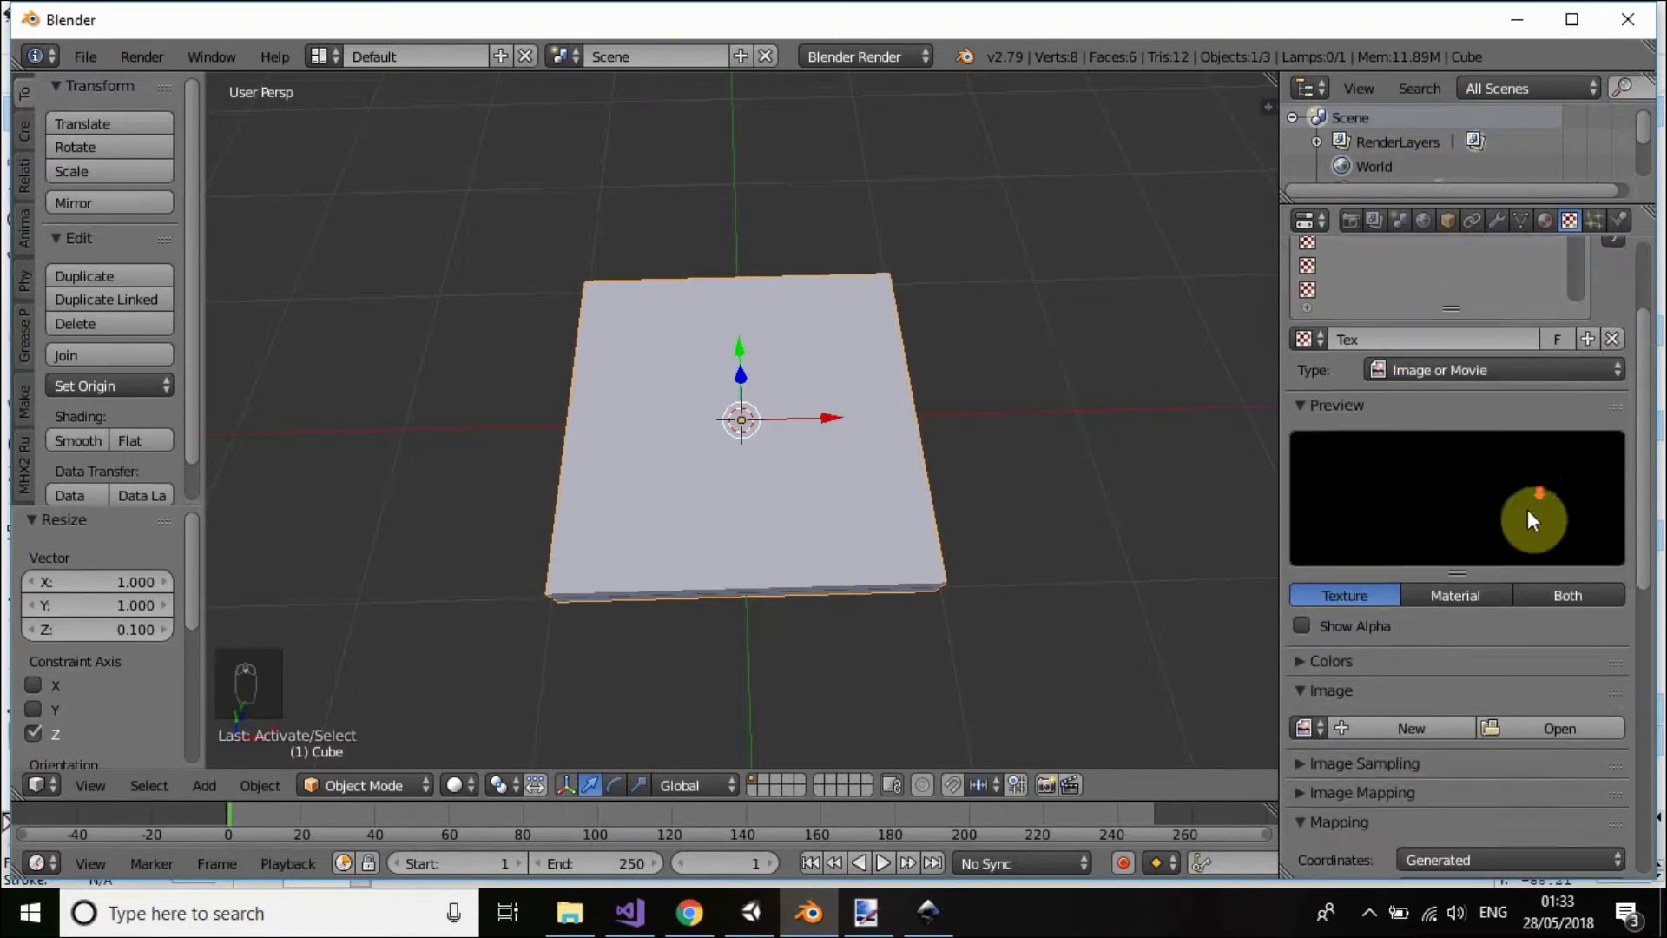
{"action": "left_click", "coordinate": [1559, 727]}
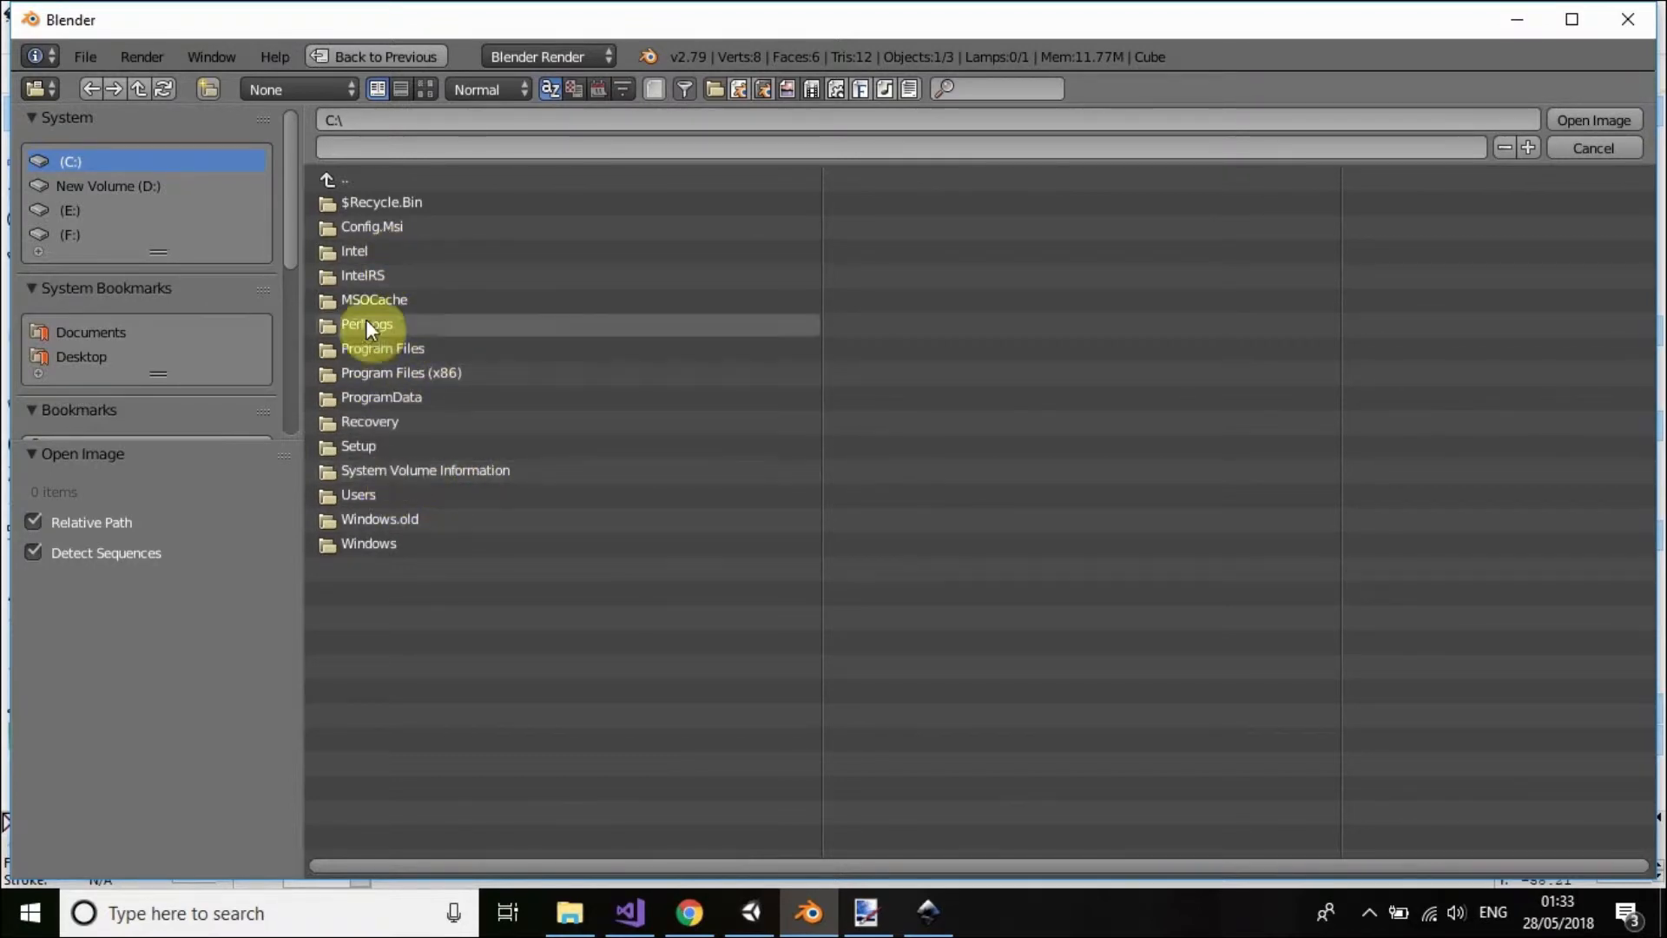
{"action": "left_click", "coordinate": [361, 495]}
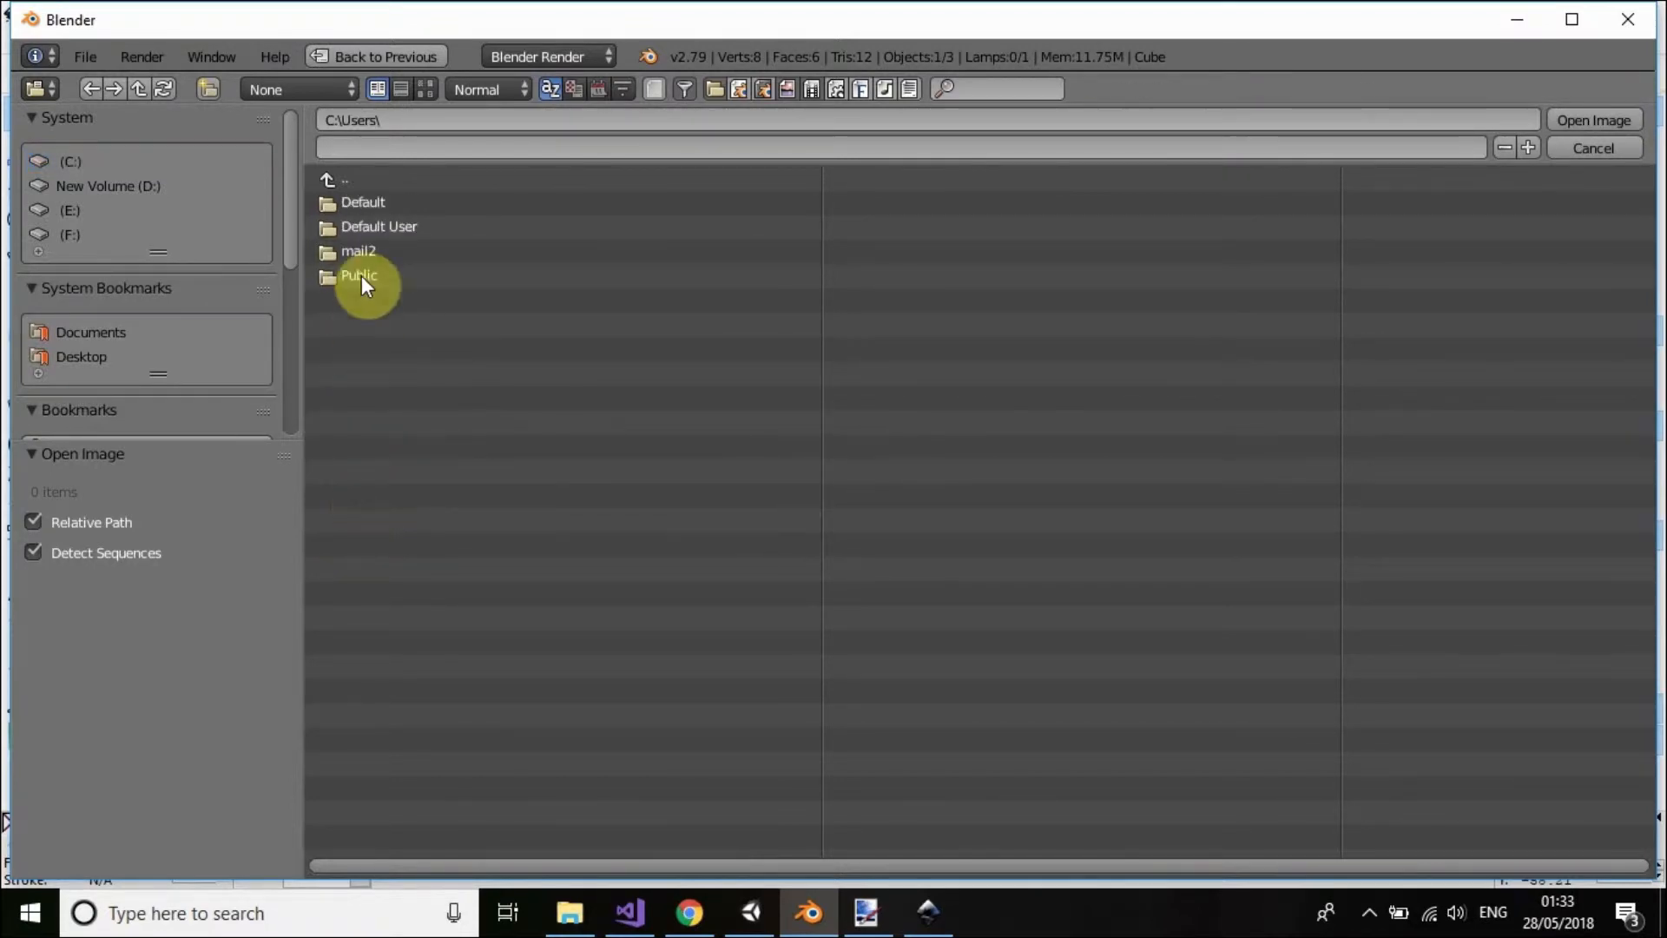
{"action": "left_click", "coordinate": [367, 252]}
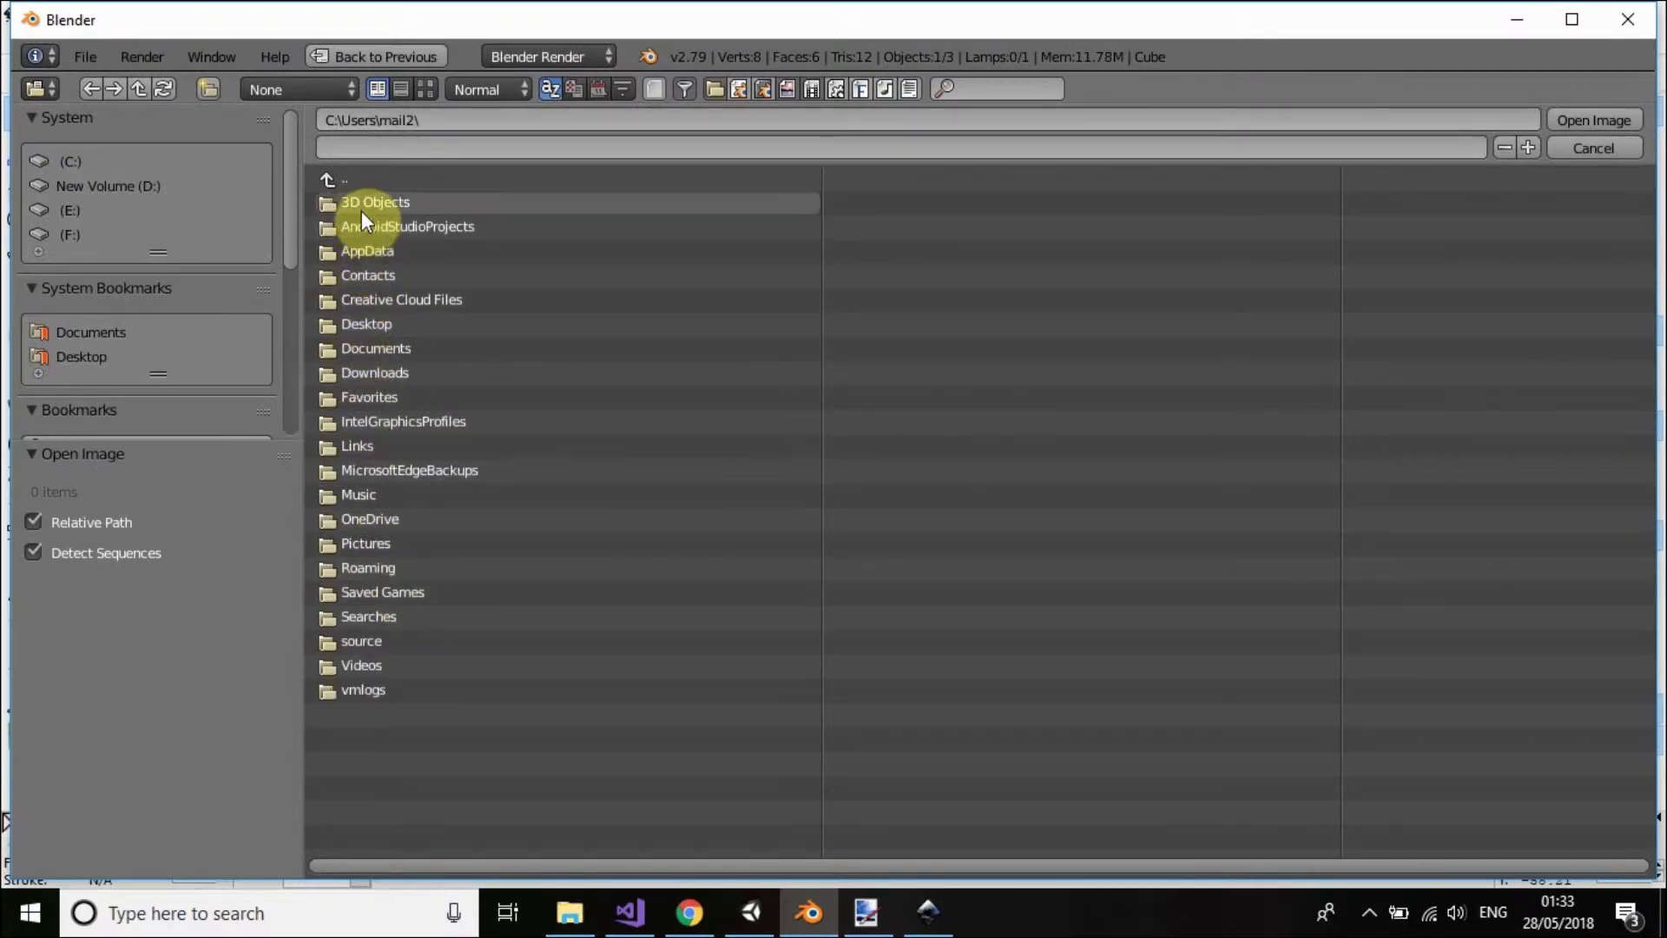
{"action": "left_click", "coordinate": [362, 543]}
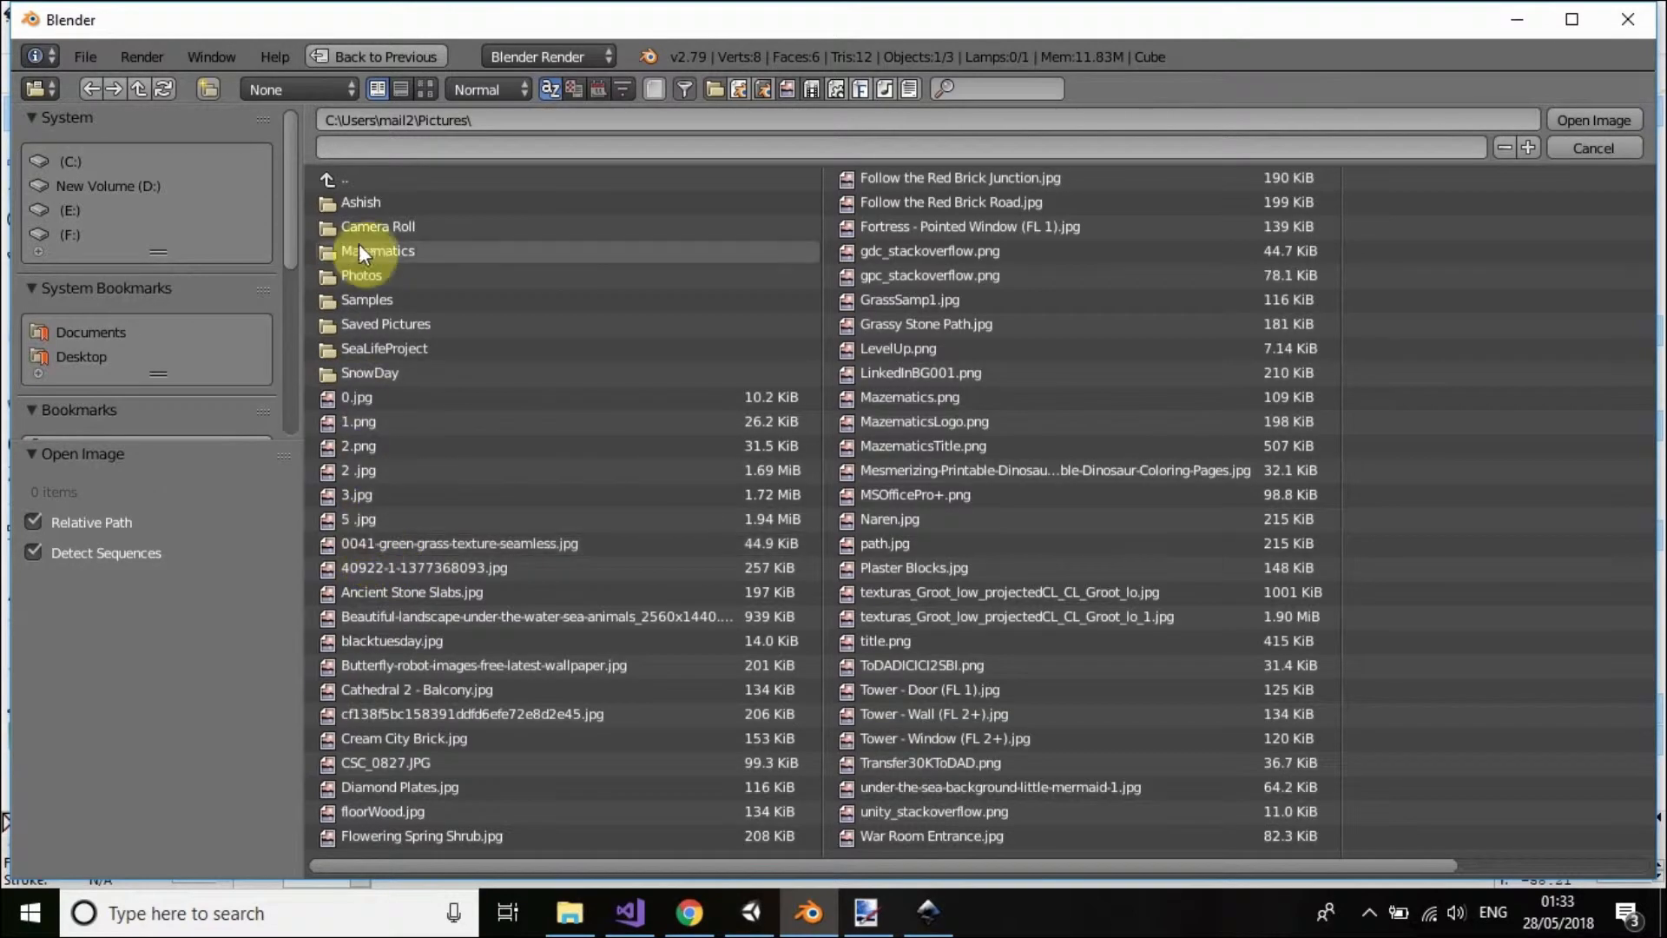
{"action": "left_click", "coordinate": [354, 299]}
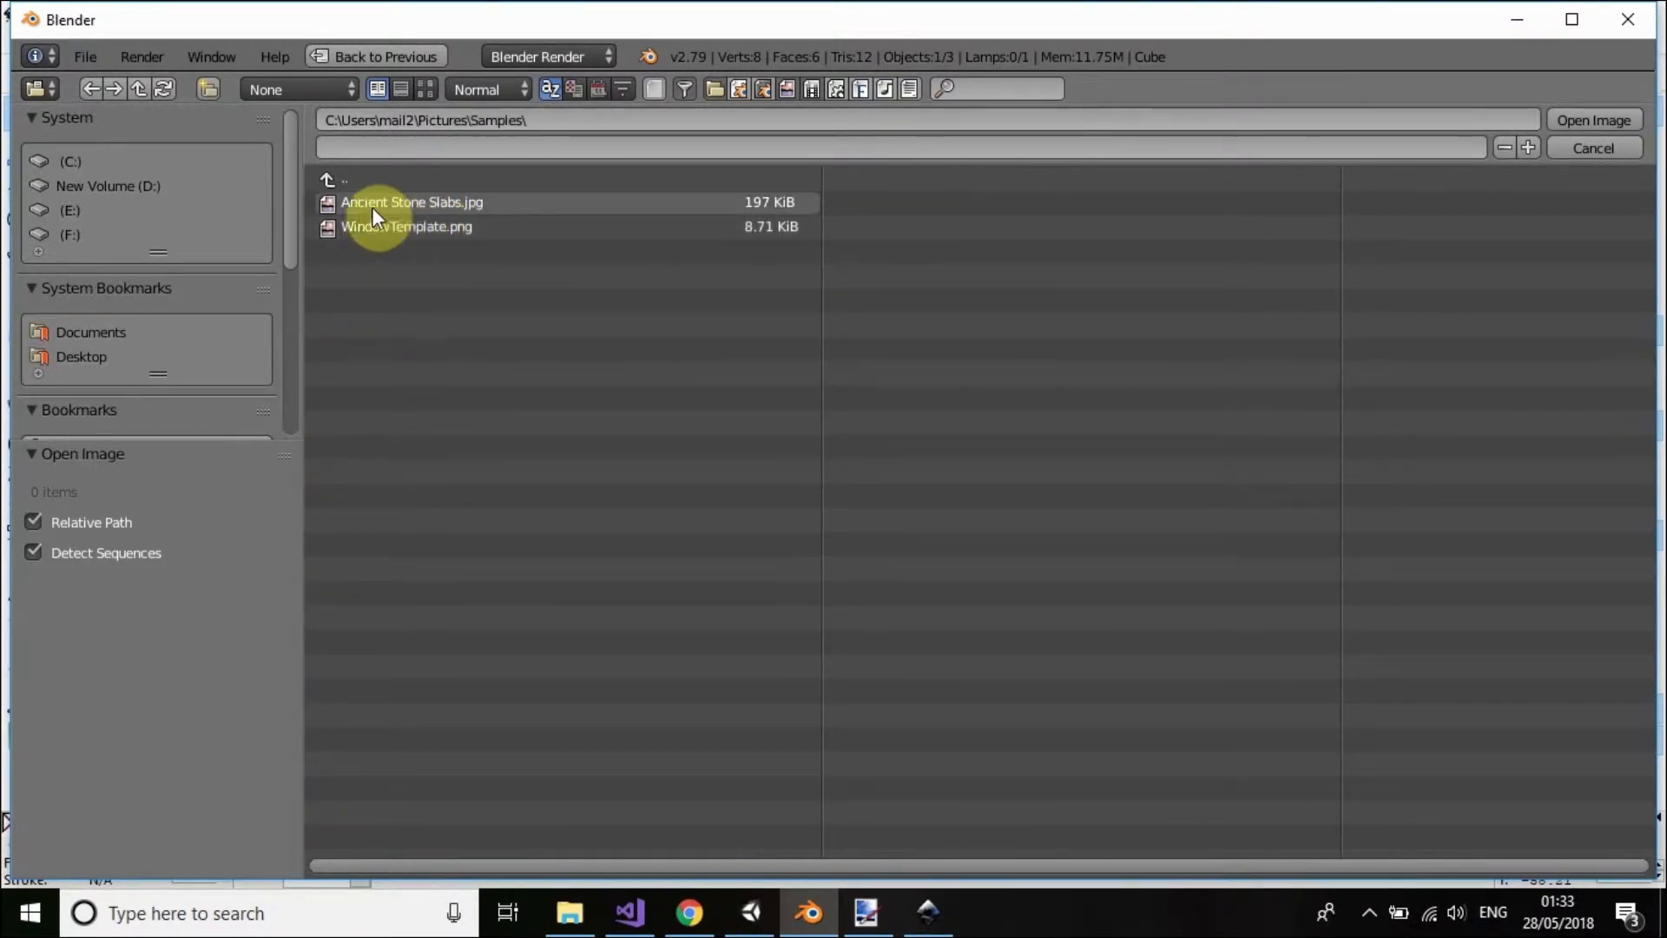
{"action": "double_click", "coordinate": [380, 205]}
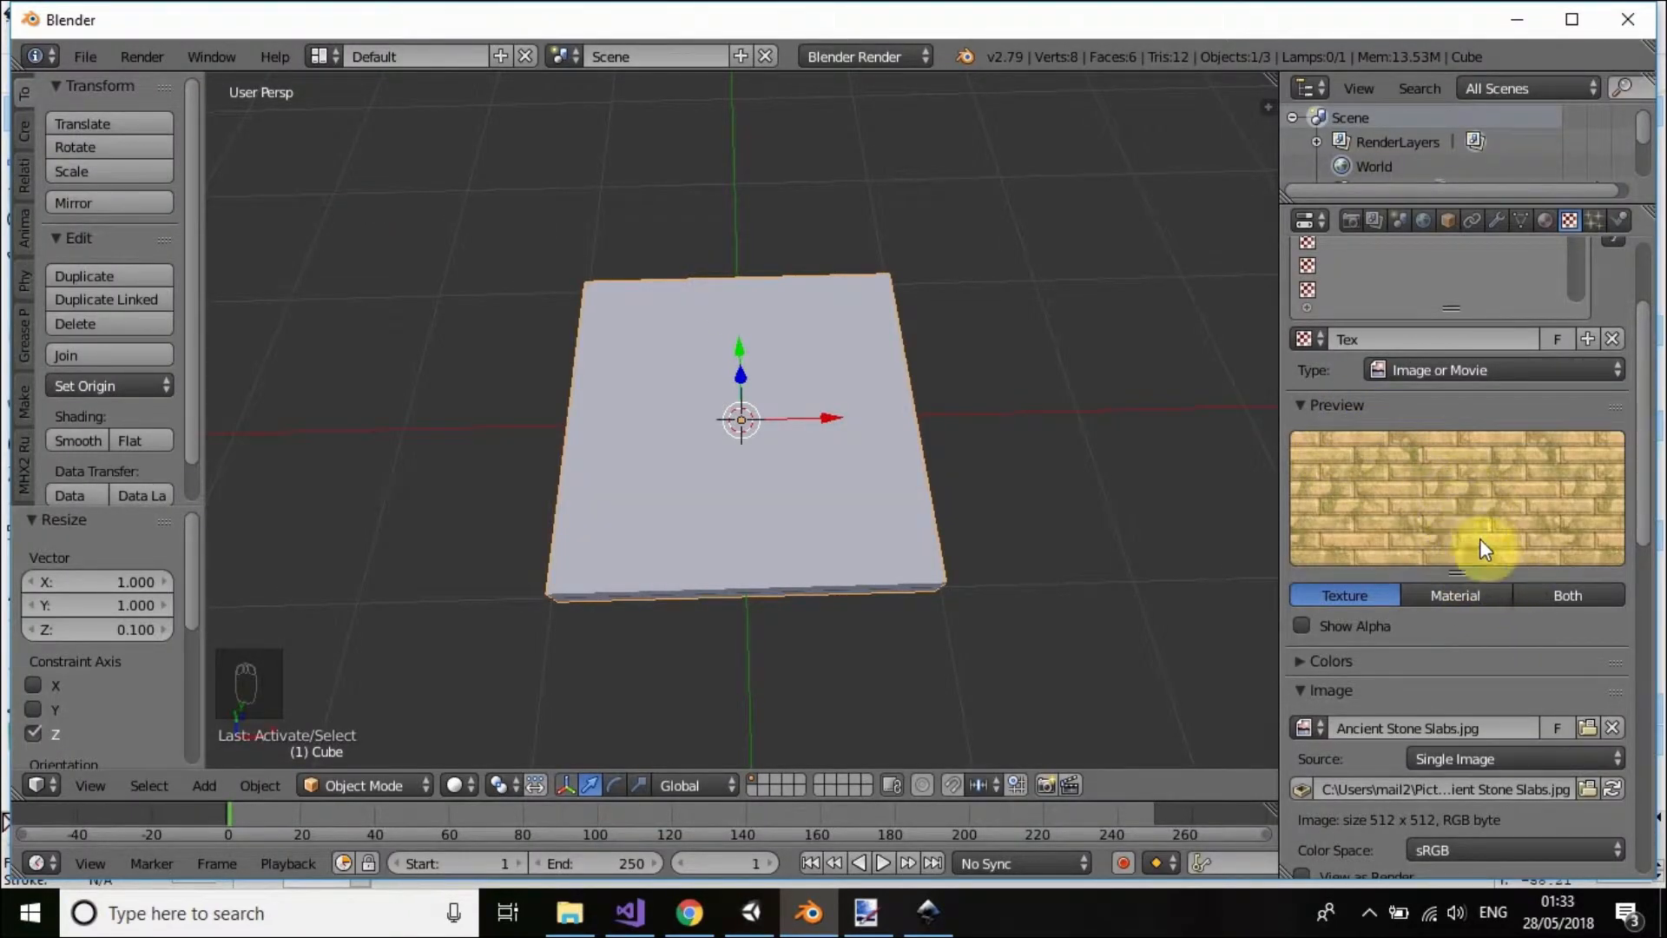
{"action": "scroll", "coordinate": [1482, 499], "scroll_direction": "down", "scroll_amount": 5}
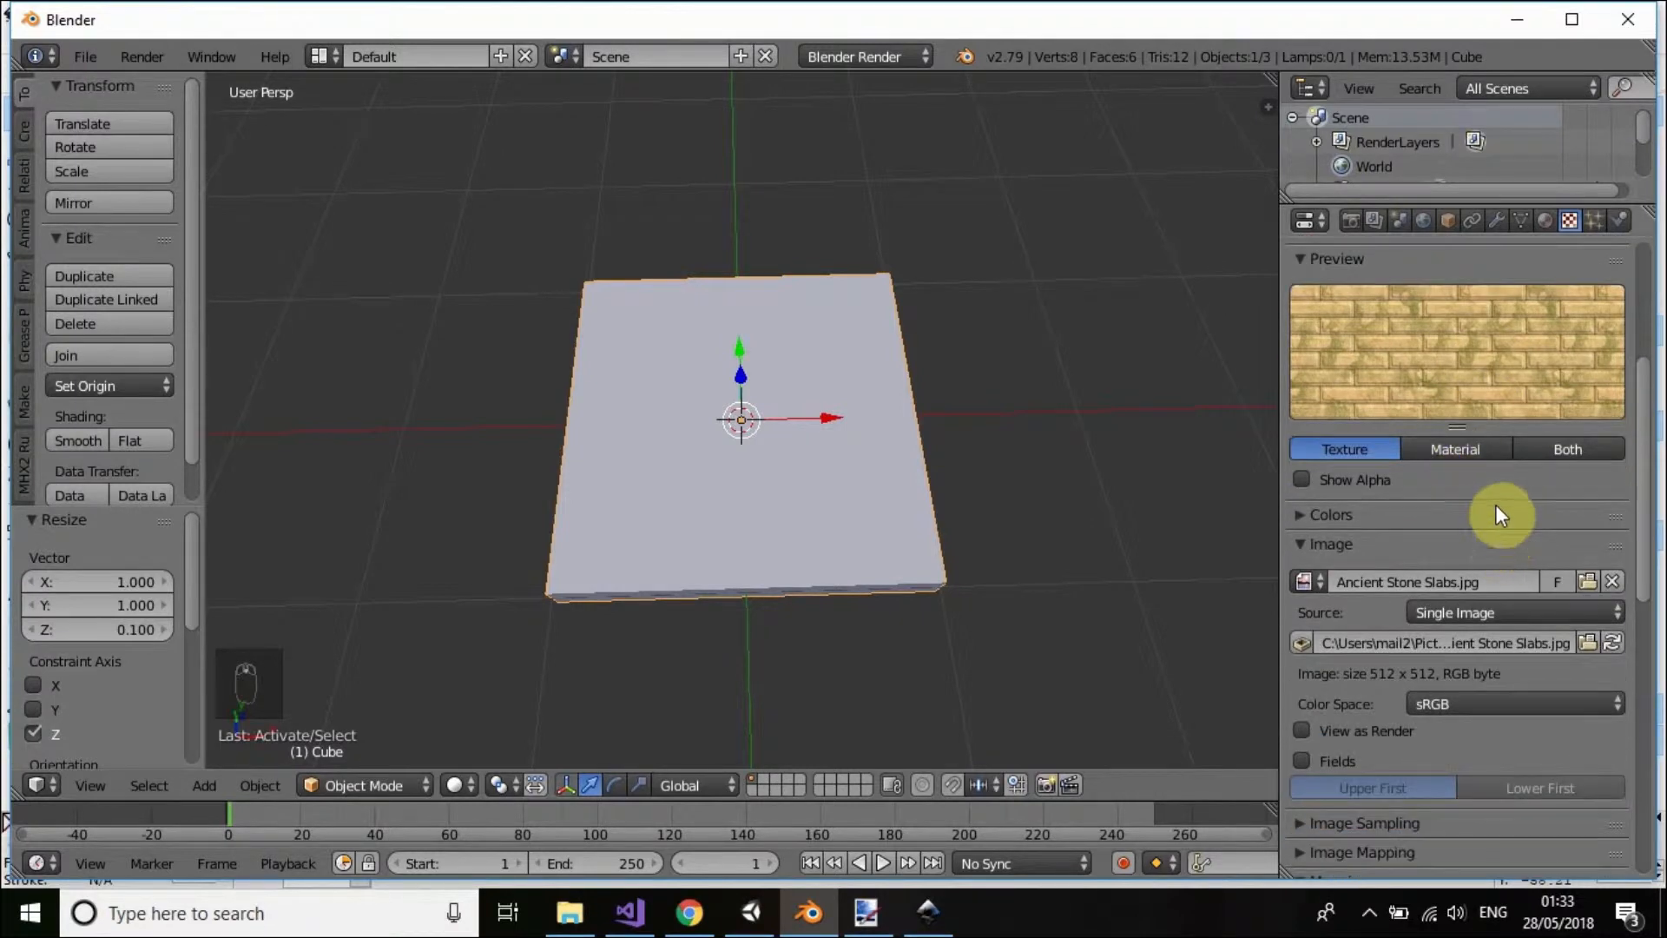
{"action": "scroll", "coordinate": [1481, 555], "scroll_direction": "down", "scroll_amount": 10}
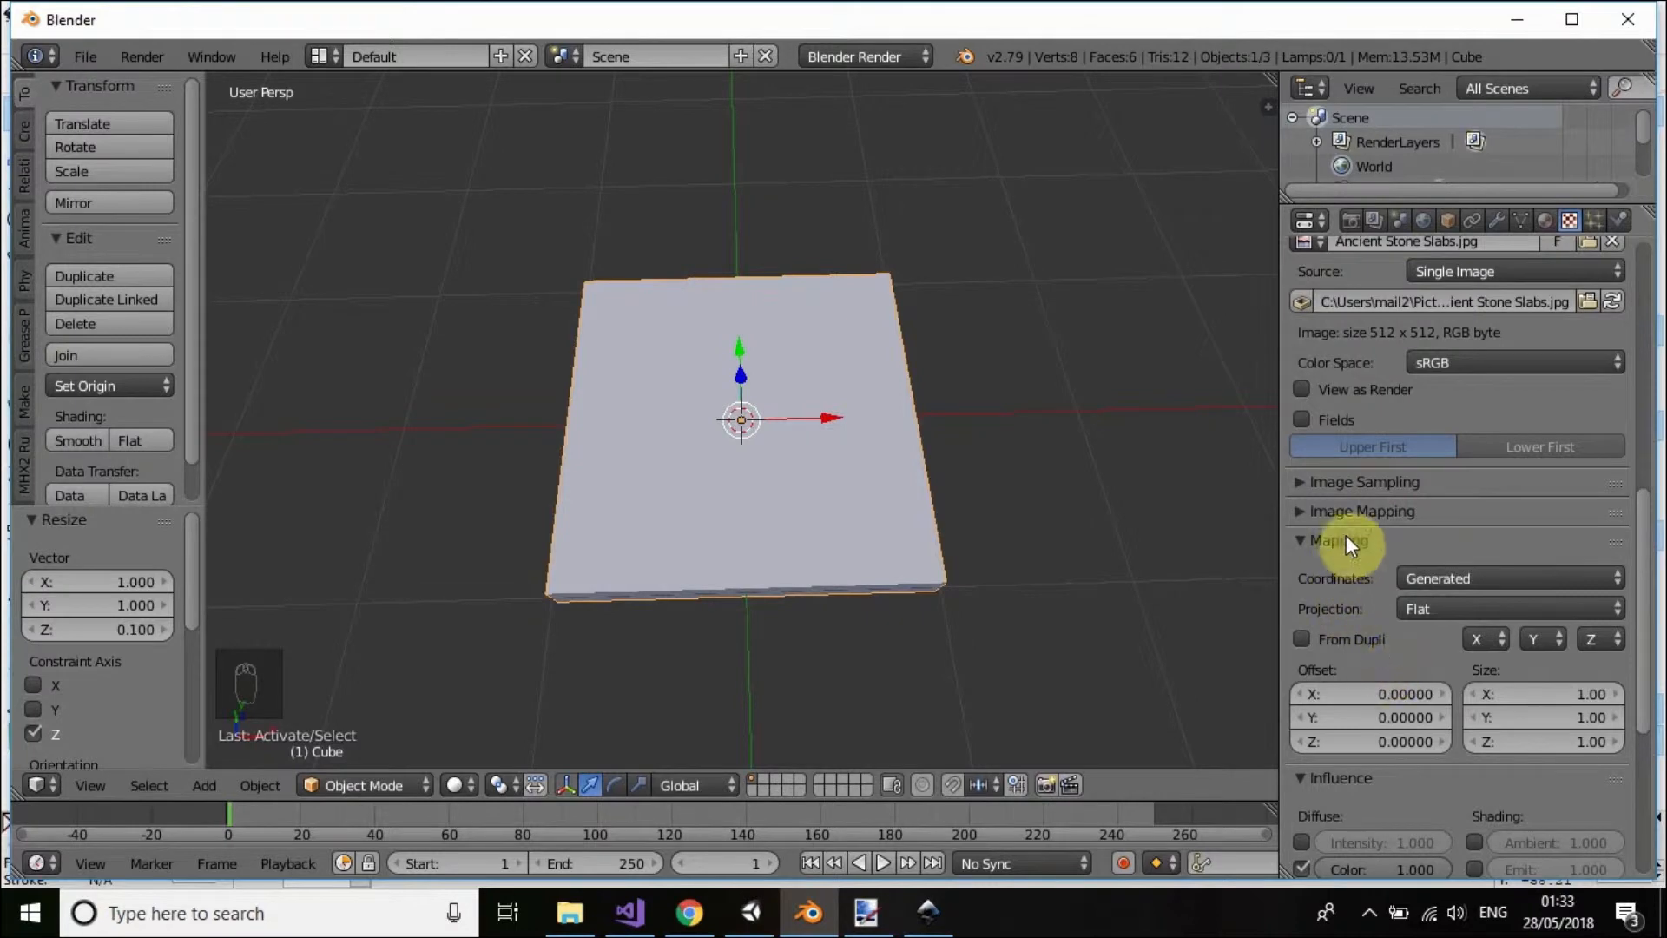
- Set the texture's mapping coordinates to UV and switch the viewport shading to Texture
{"action": "left_click", "coordinate": [1458, 582]}
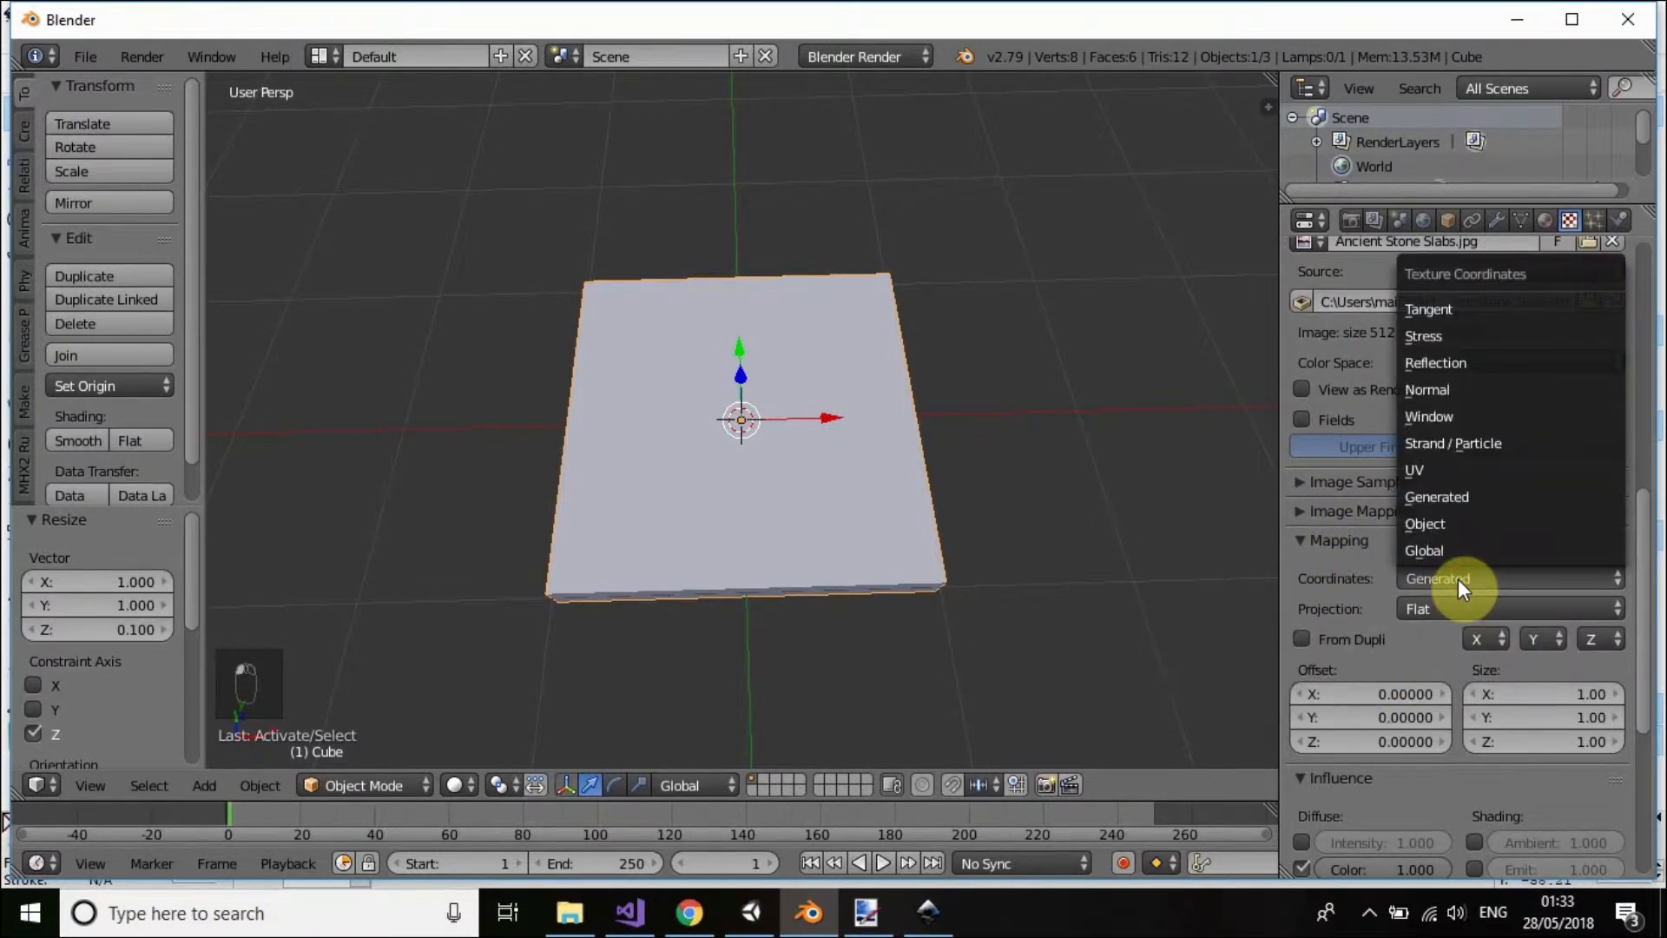
{"action": "left_click", "coordinate": [1431, 471]}
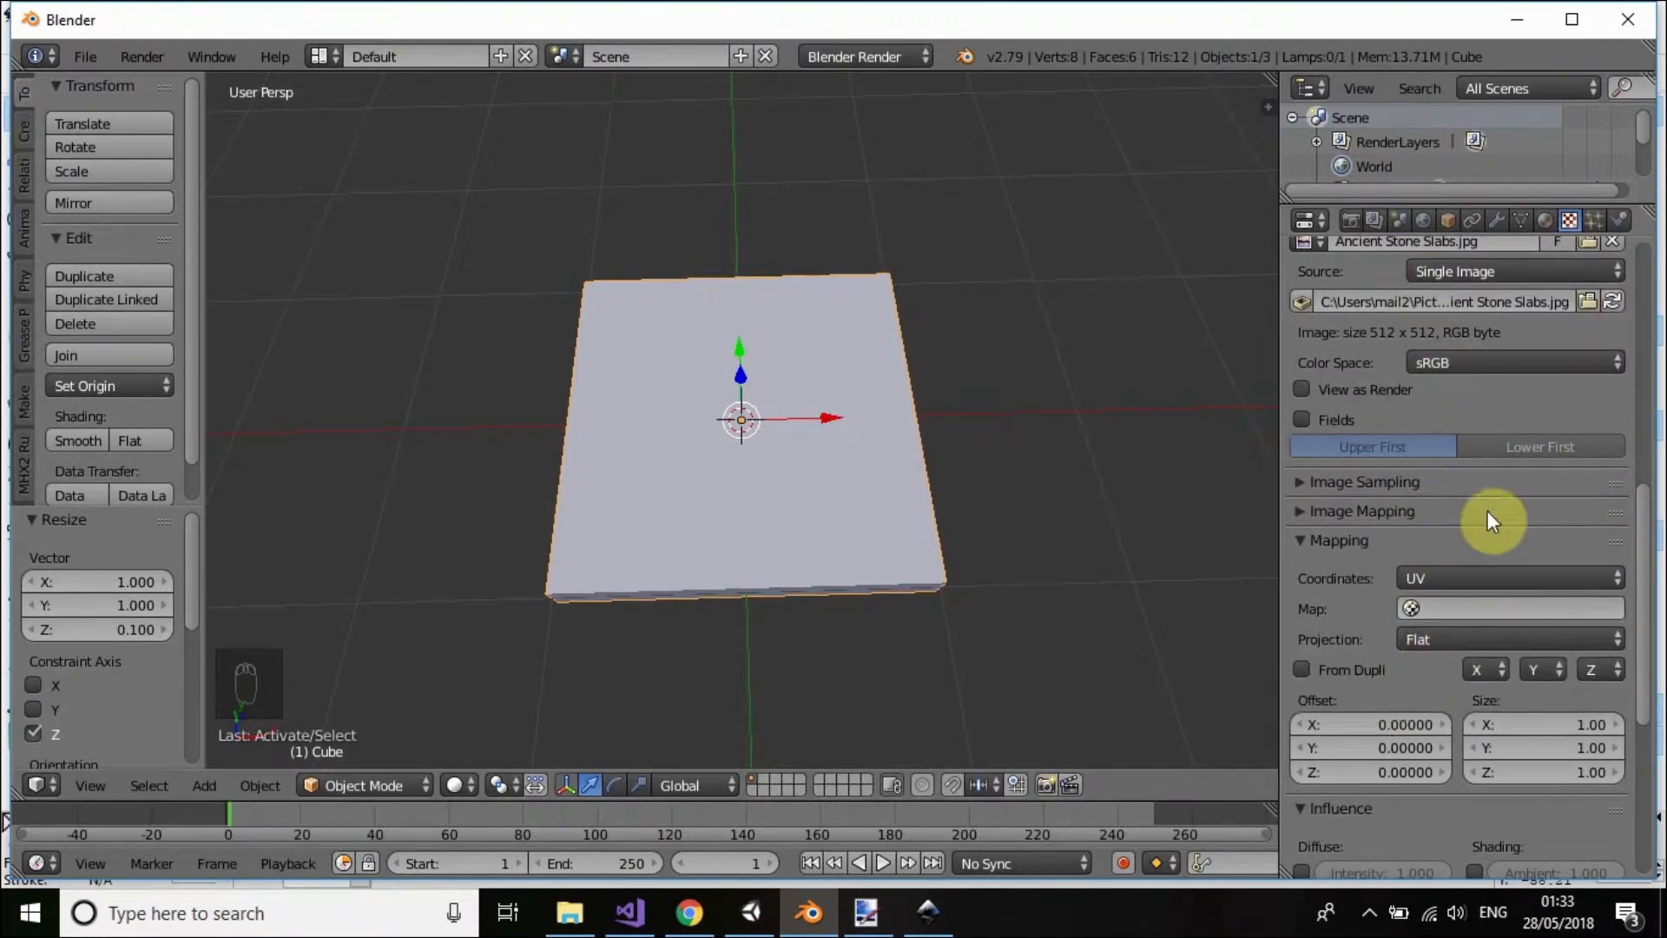
{"action": "left_click", "coordinate": [472, 790]}
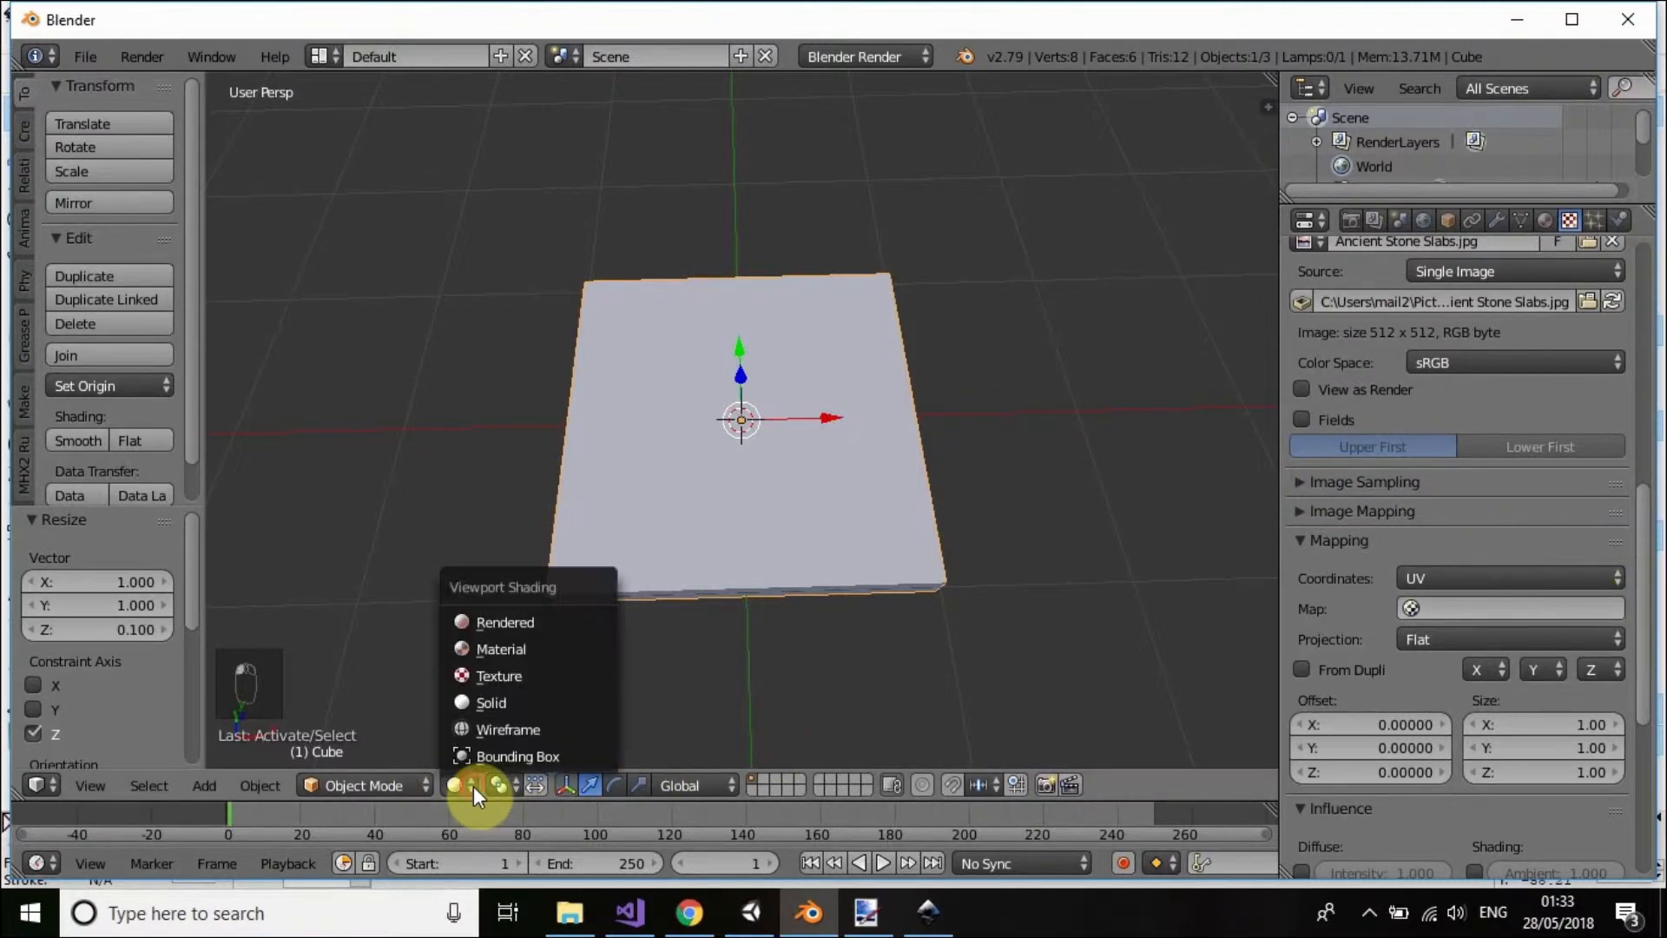
{"action": "left_click", "coordinate": [493, 677]}
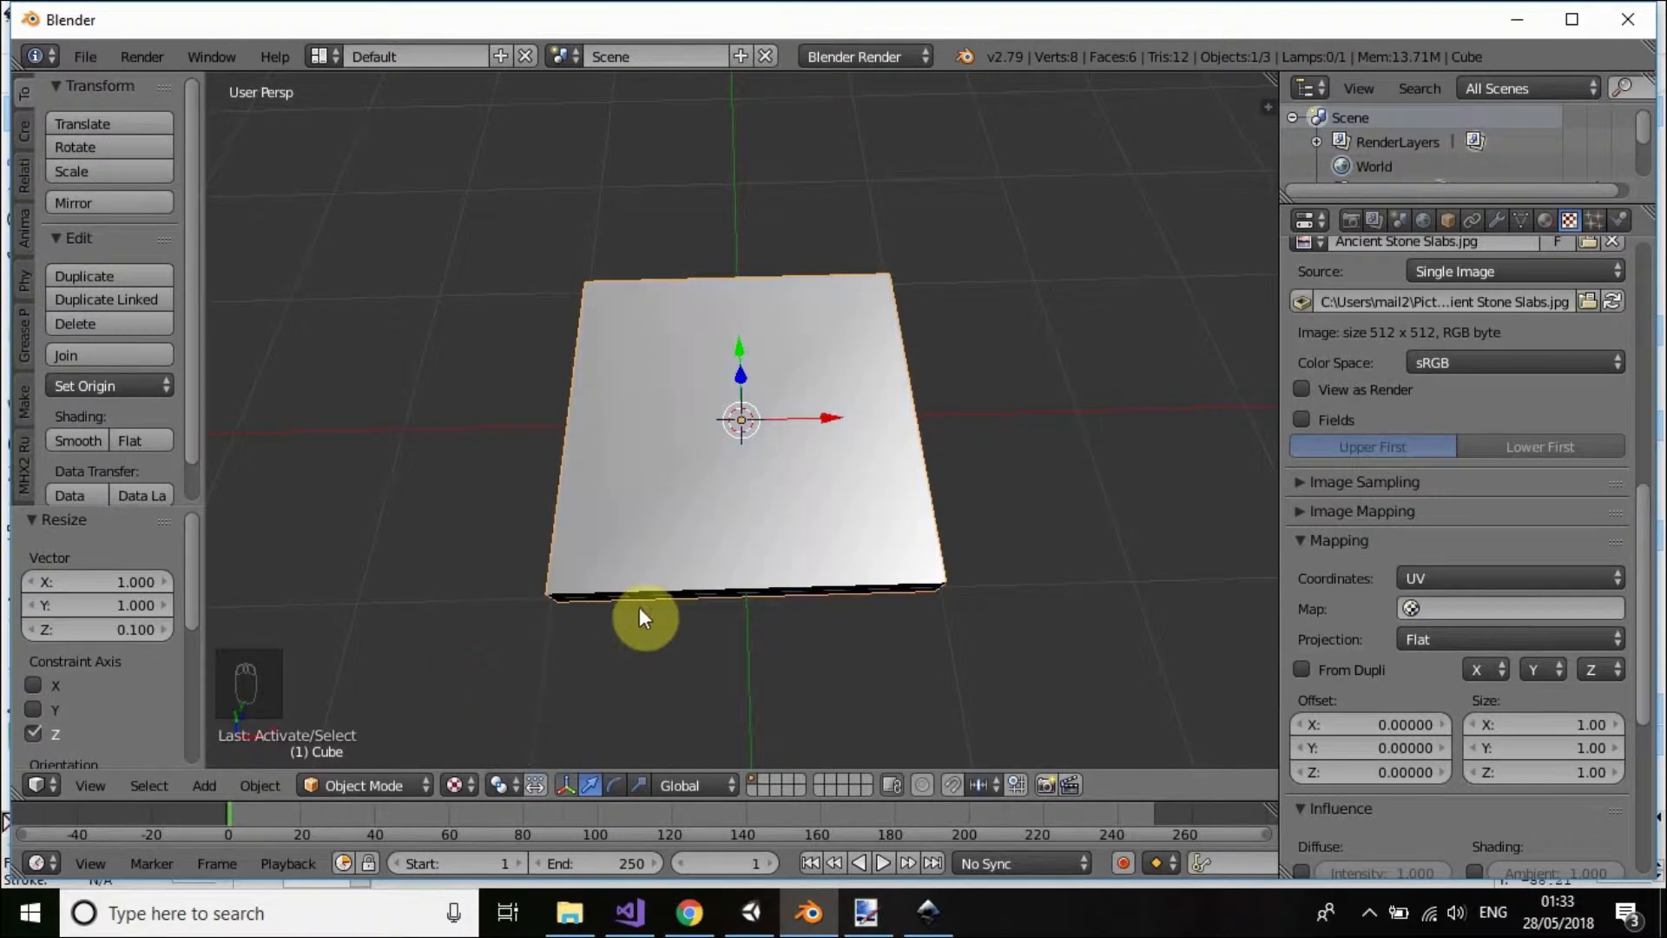
{"action": "middle_click_drag", "start_coordinate": [700, 677], "coordinate": [699, 635]}
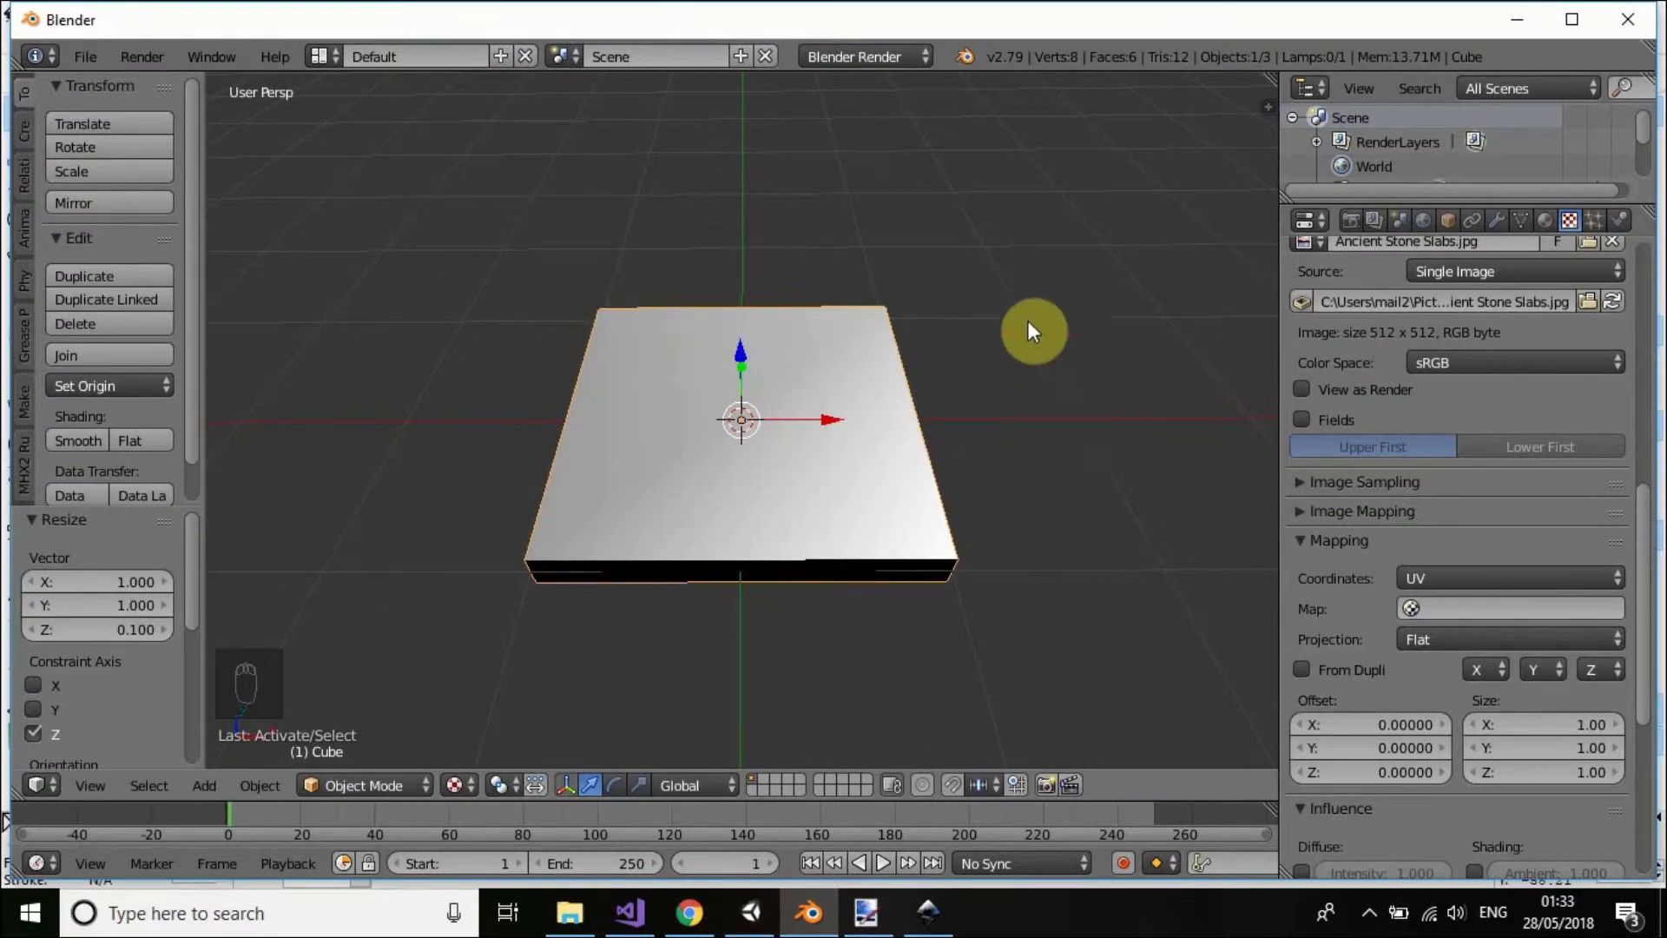
{"action": "middle_click_drag", "start_coordinate": [1028, 321], "coordinate": [1036, 365]}
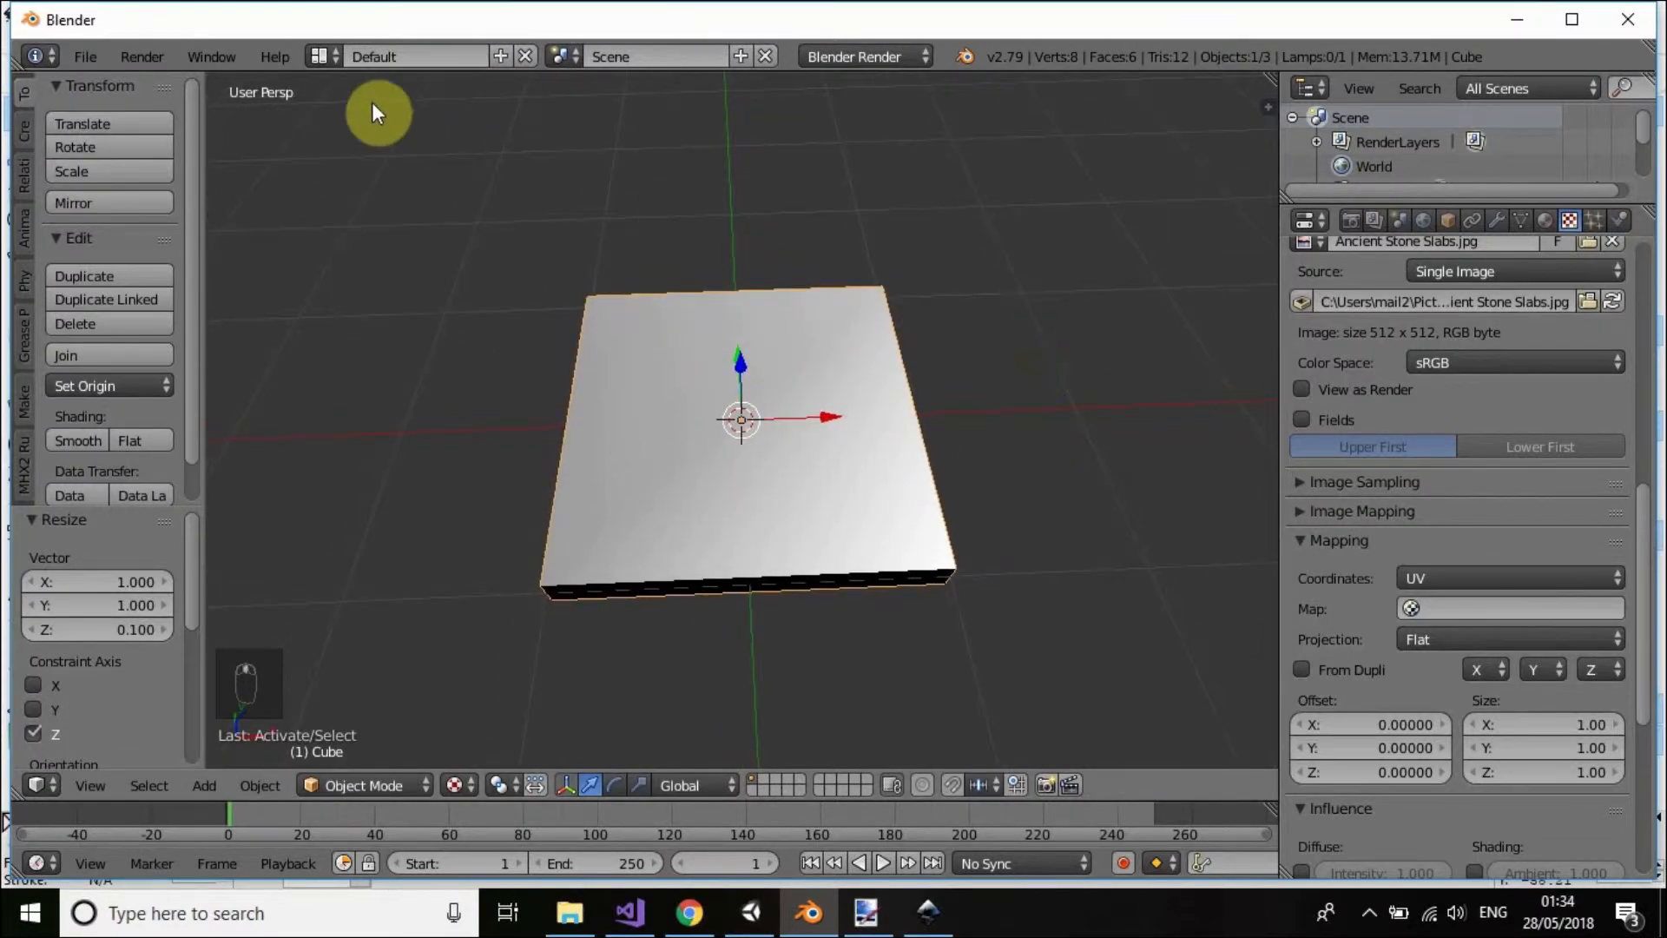
- Switch to the UV Editing screen layout and display Ancient Stone Slabs.jpg in the image editor
{"action": "left_click", "coordinate": [335, 55]}
{"action": "left_click", "coordinate": [370, 257]}
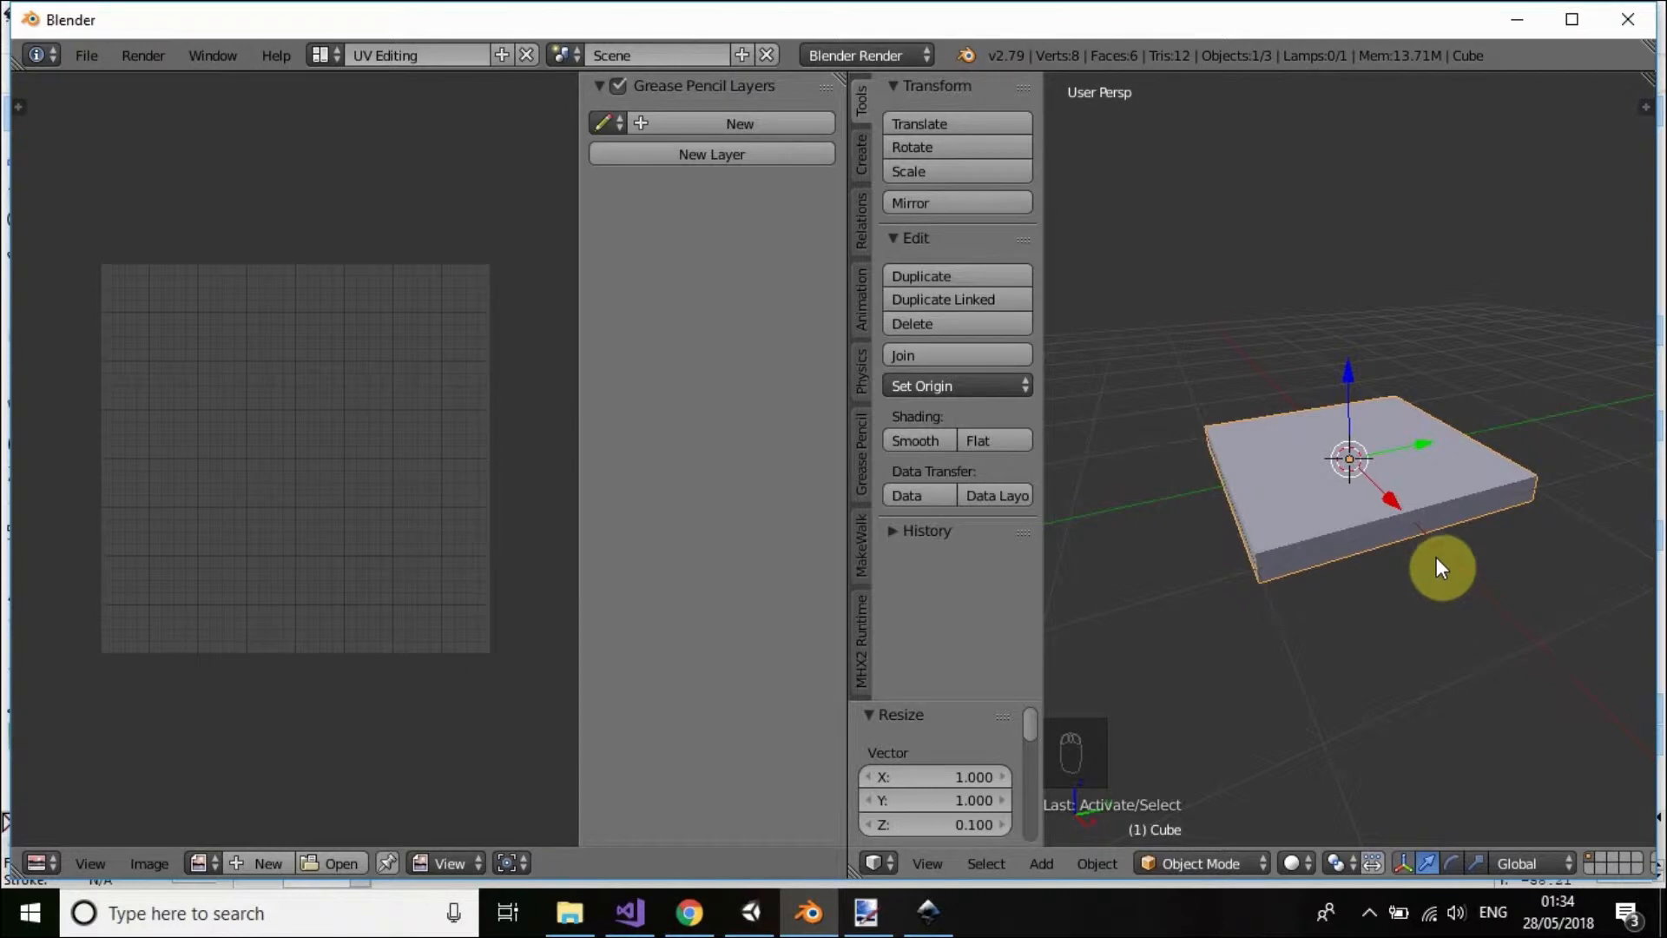
{"action": "left_click", "coordinate": [213, 860]}
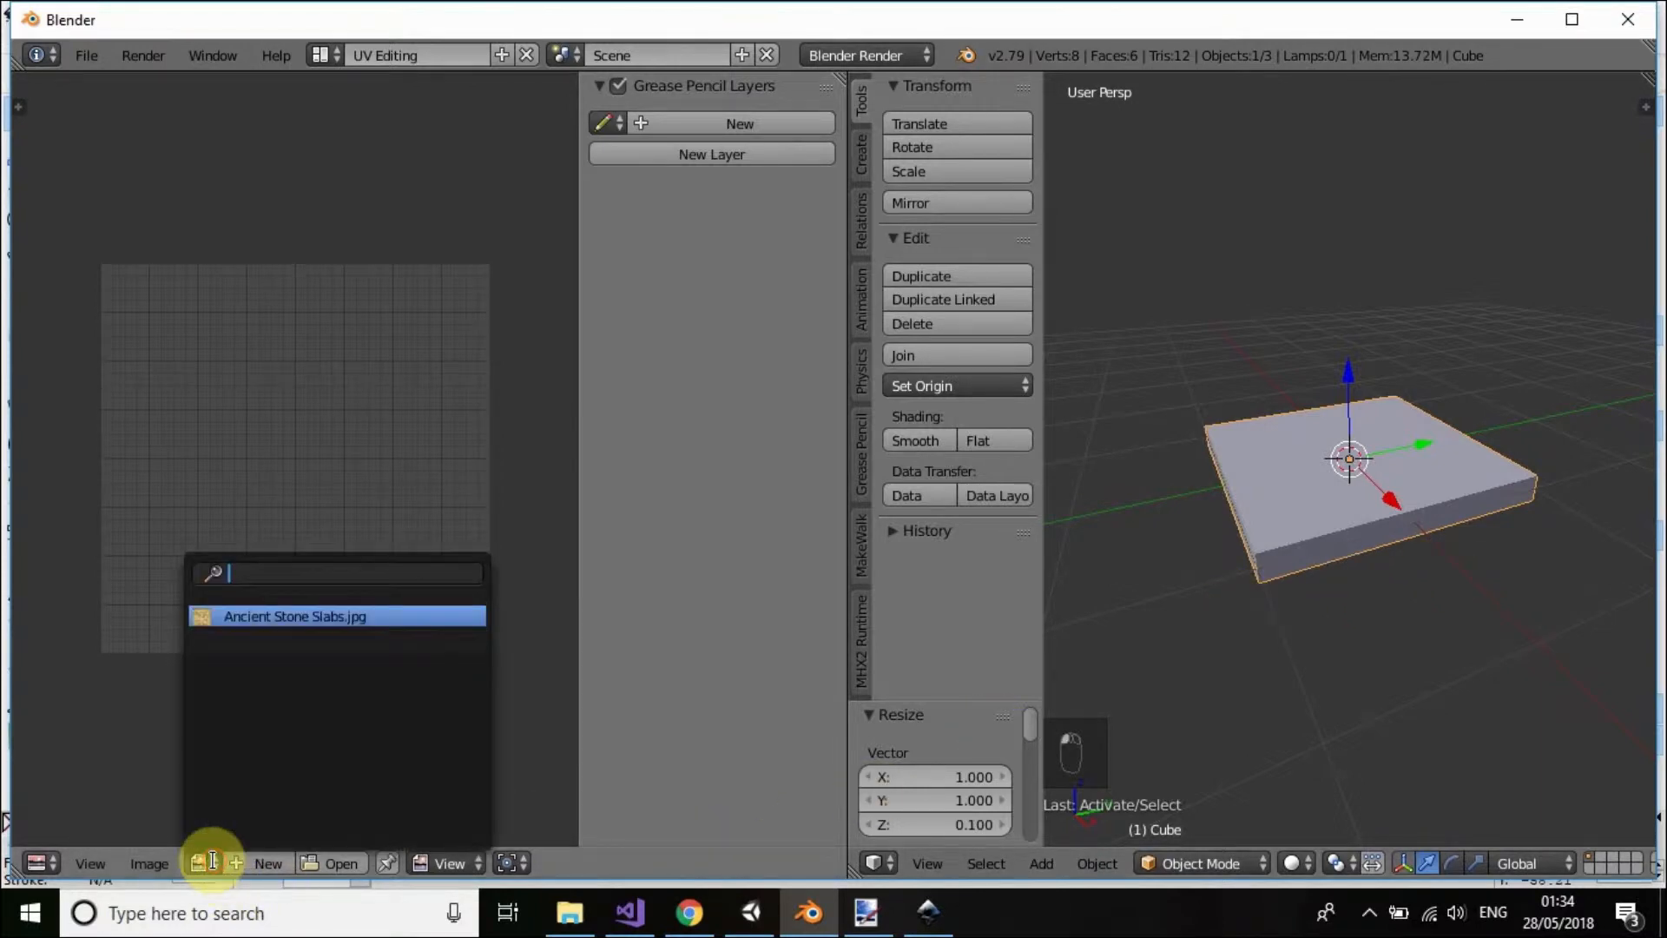
{"action": "left_click", "coordinate": [245, 617]}
{"action": "scroll", "coordinate": [247, 550], "scroll_direction": "down", "scroll_amount": 5}
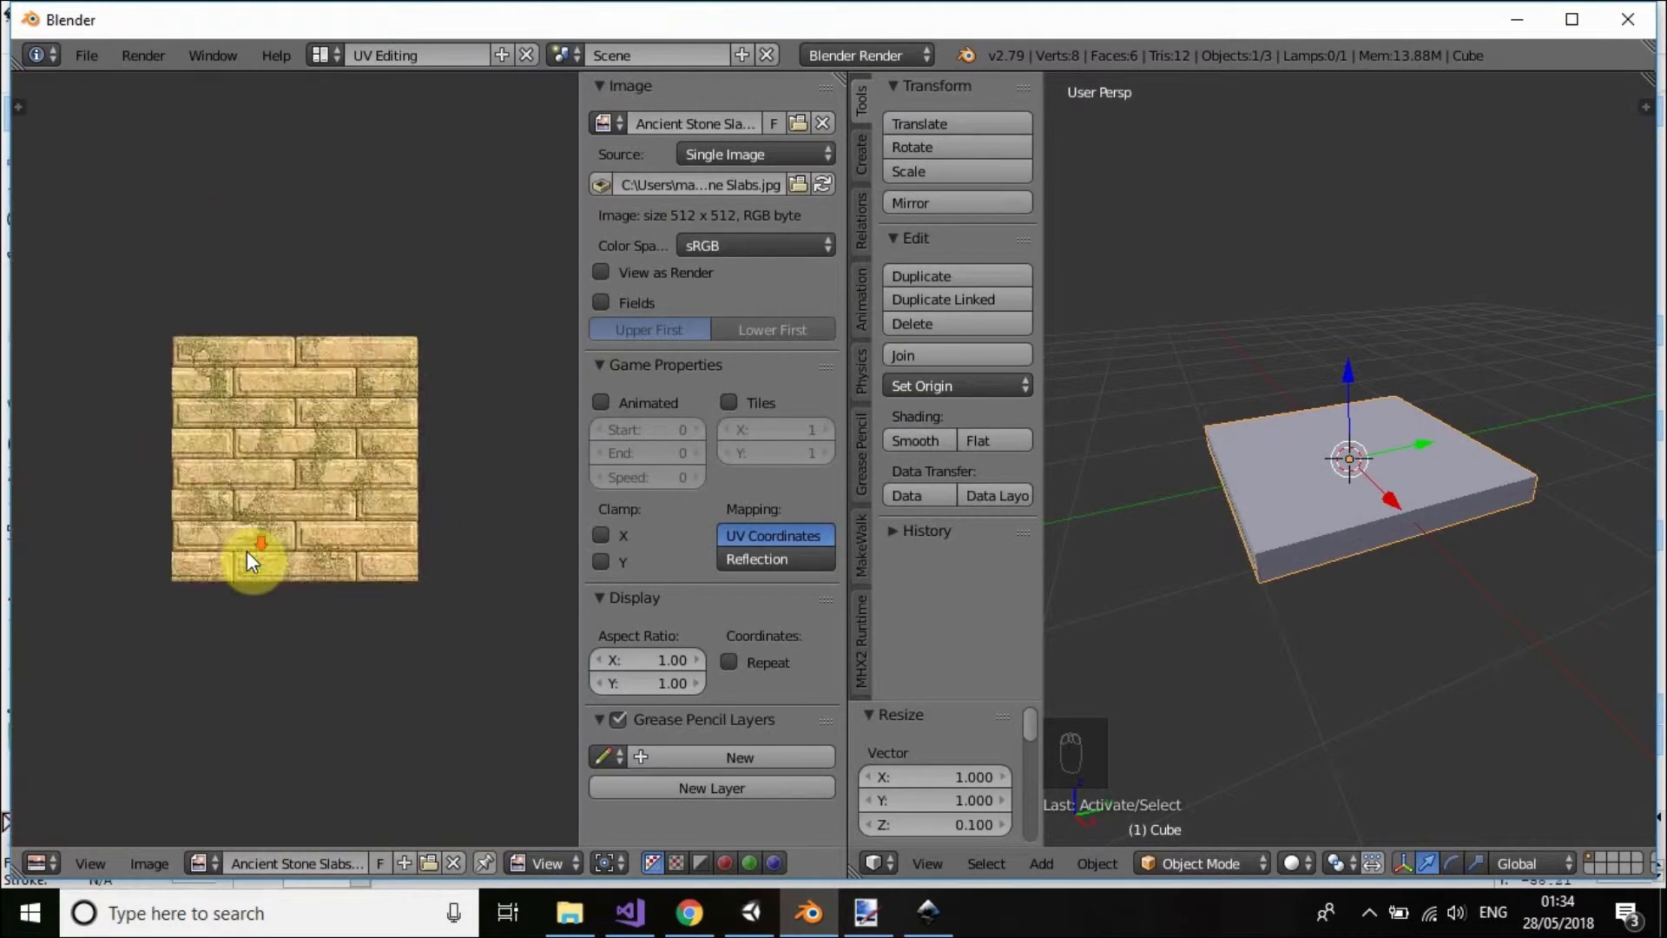
{"action": "scroll", "coordinate": [246, 553], "scroll_direction": "down", "scroll_amount": 1}
{"action": "scroll", "coordinate": [269, 555], "scroll_direction": "up", "scroll_amount": 3}
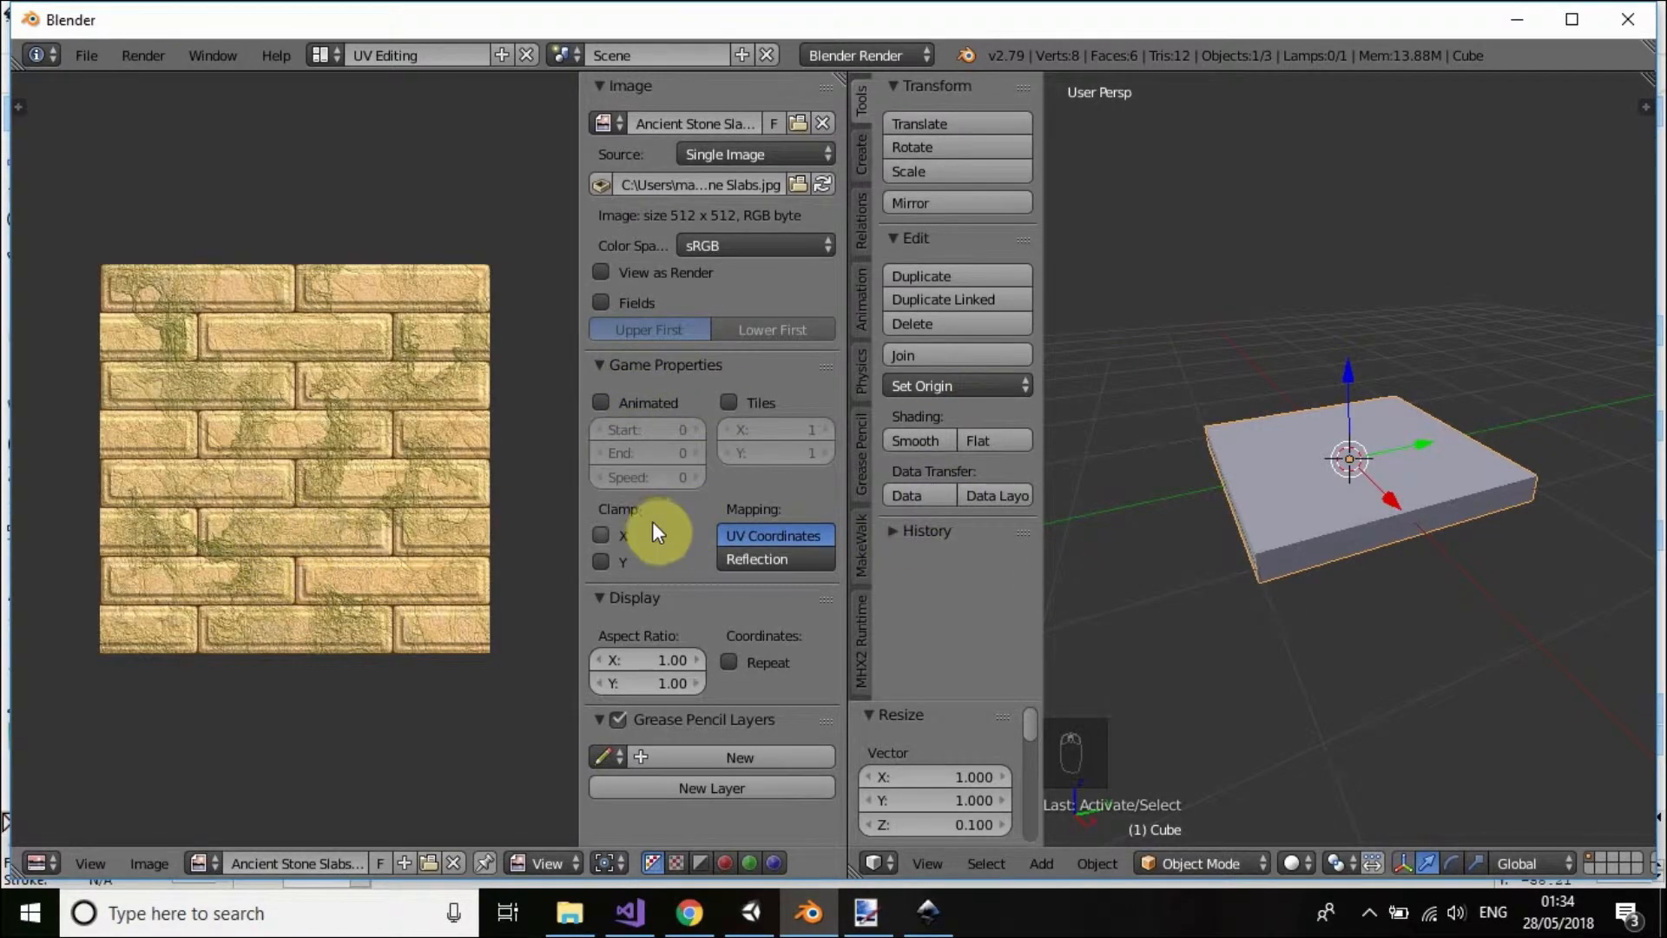
- Enter Edit Mode on the slab, select its whole mesh and UV-unwrap it onto the stone image with Unwrap
{"action": "left_click", "coordinate": [1187, 565]}
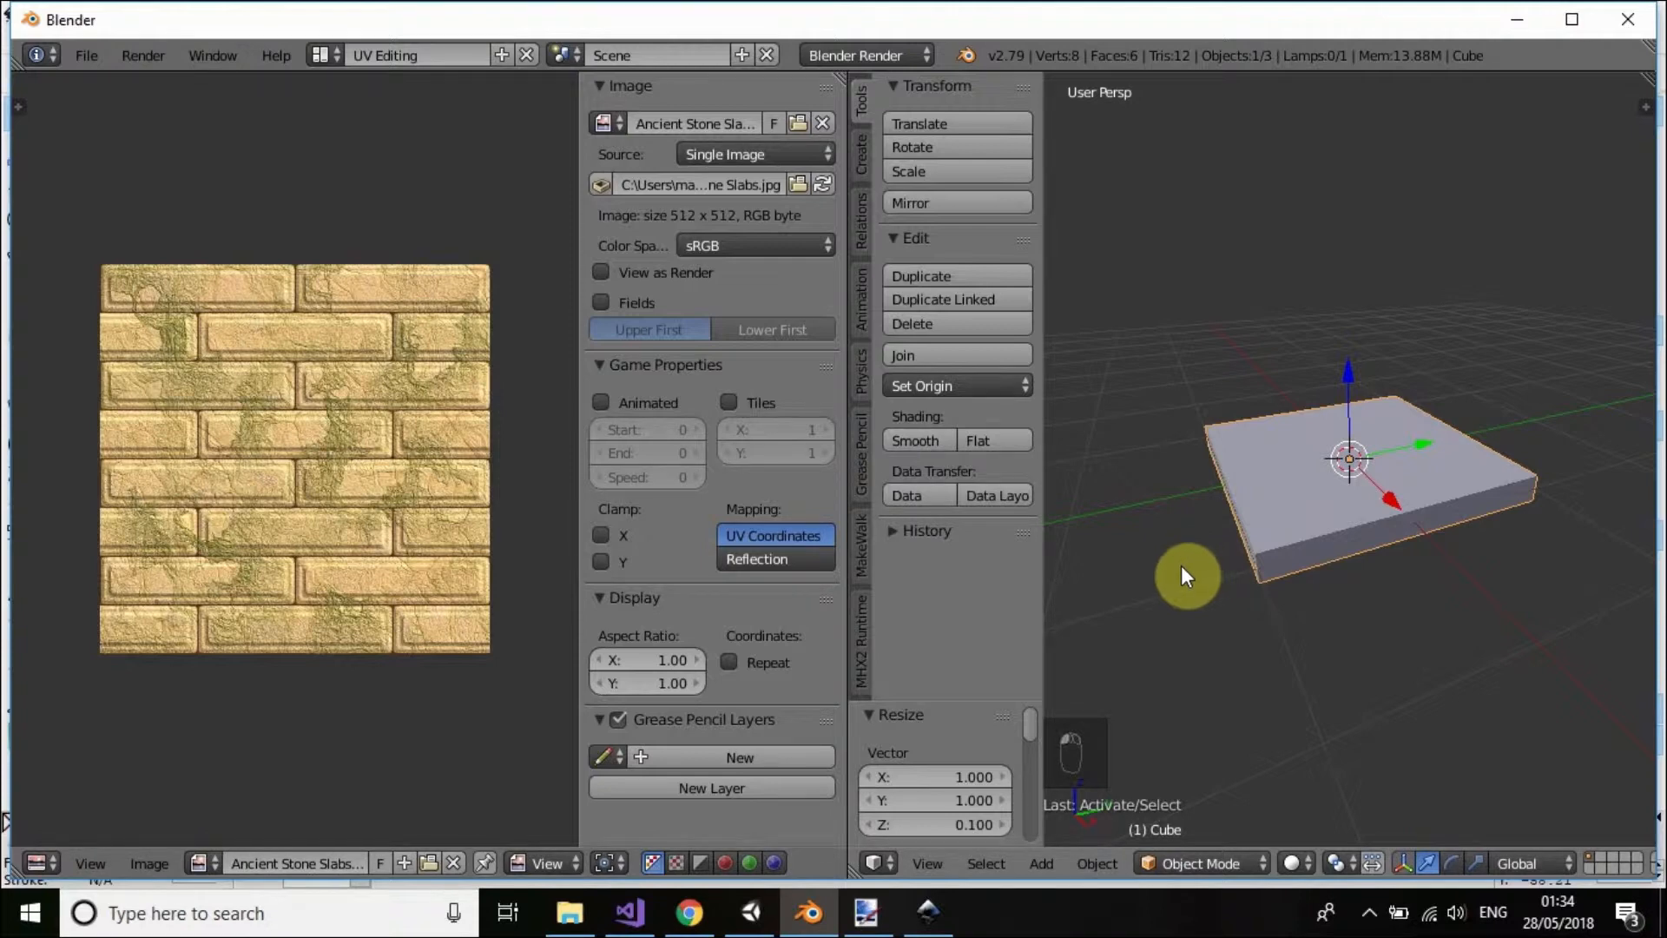
{"action": "left_click", "coordinate": [1226, 862]}
{"action": "left_click", "coordinate": [1226, 862]}
{"action": "key", "text": "Tab"}
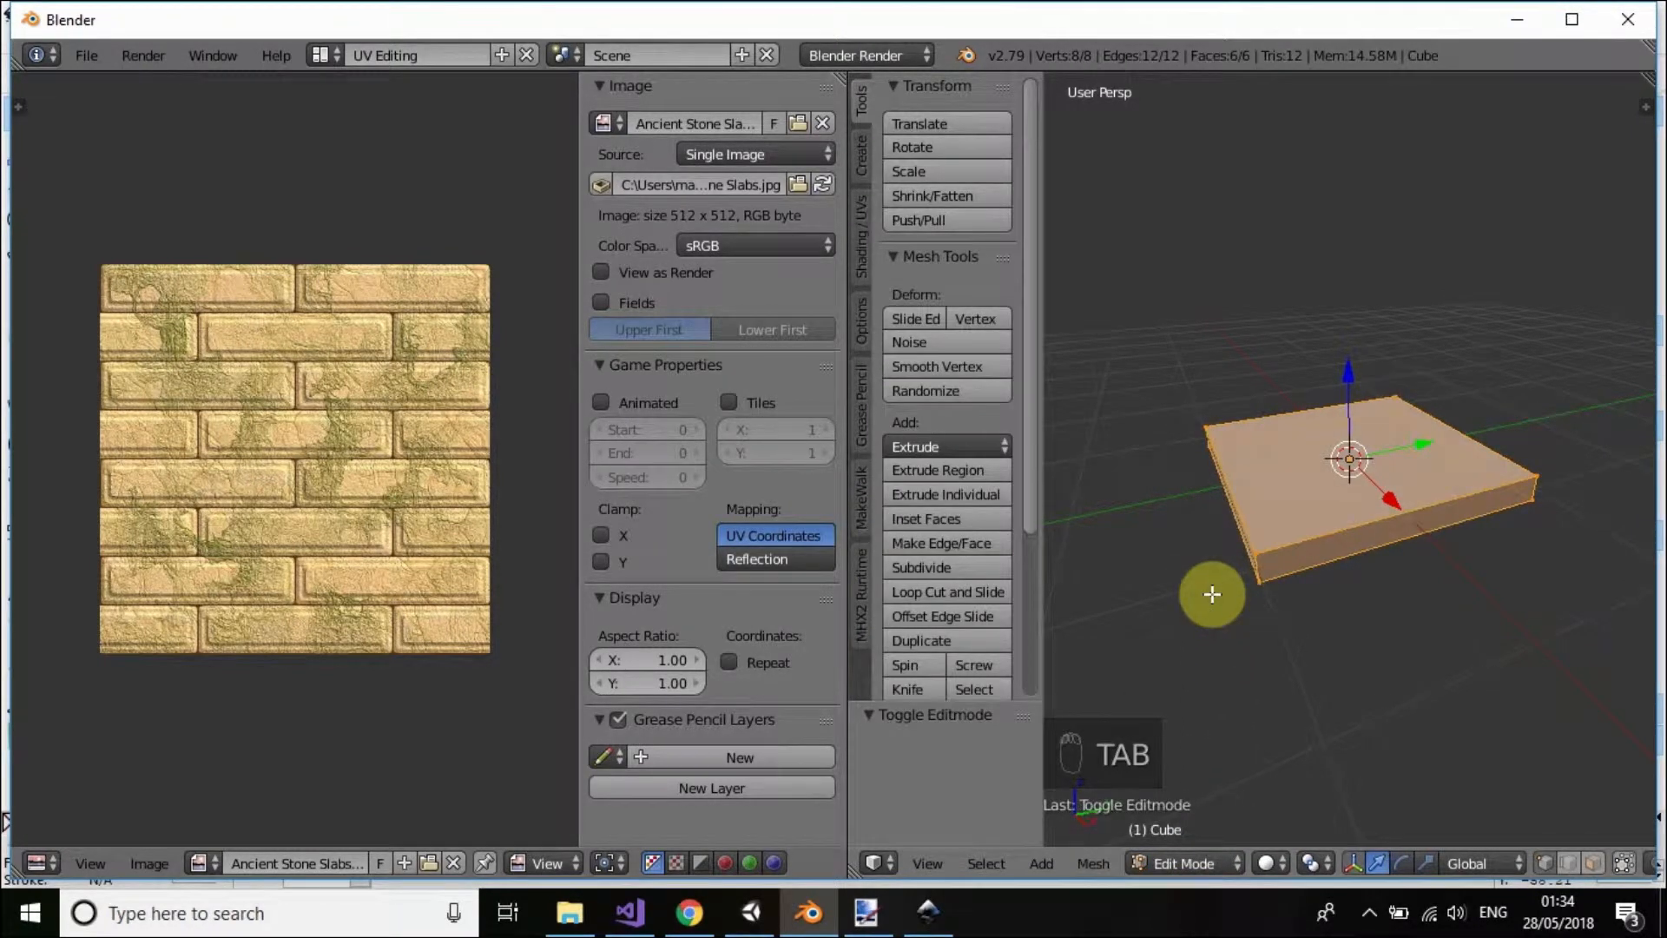
{"action": "middle_click_drag", "start_coordinate": [1306, 640], "coordinate": [1291, 673]}
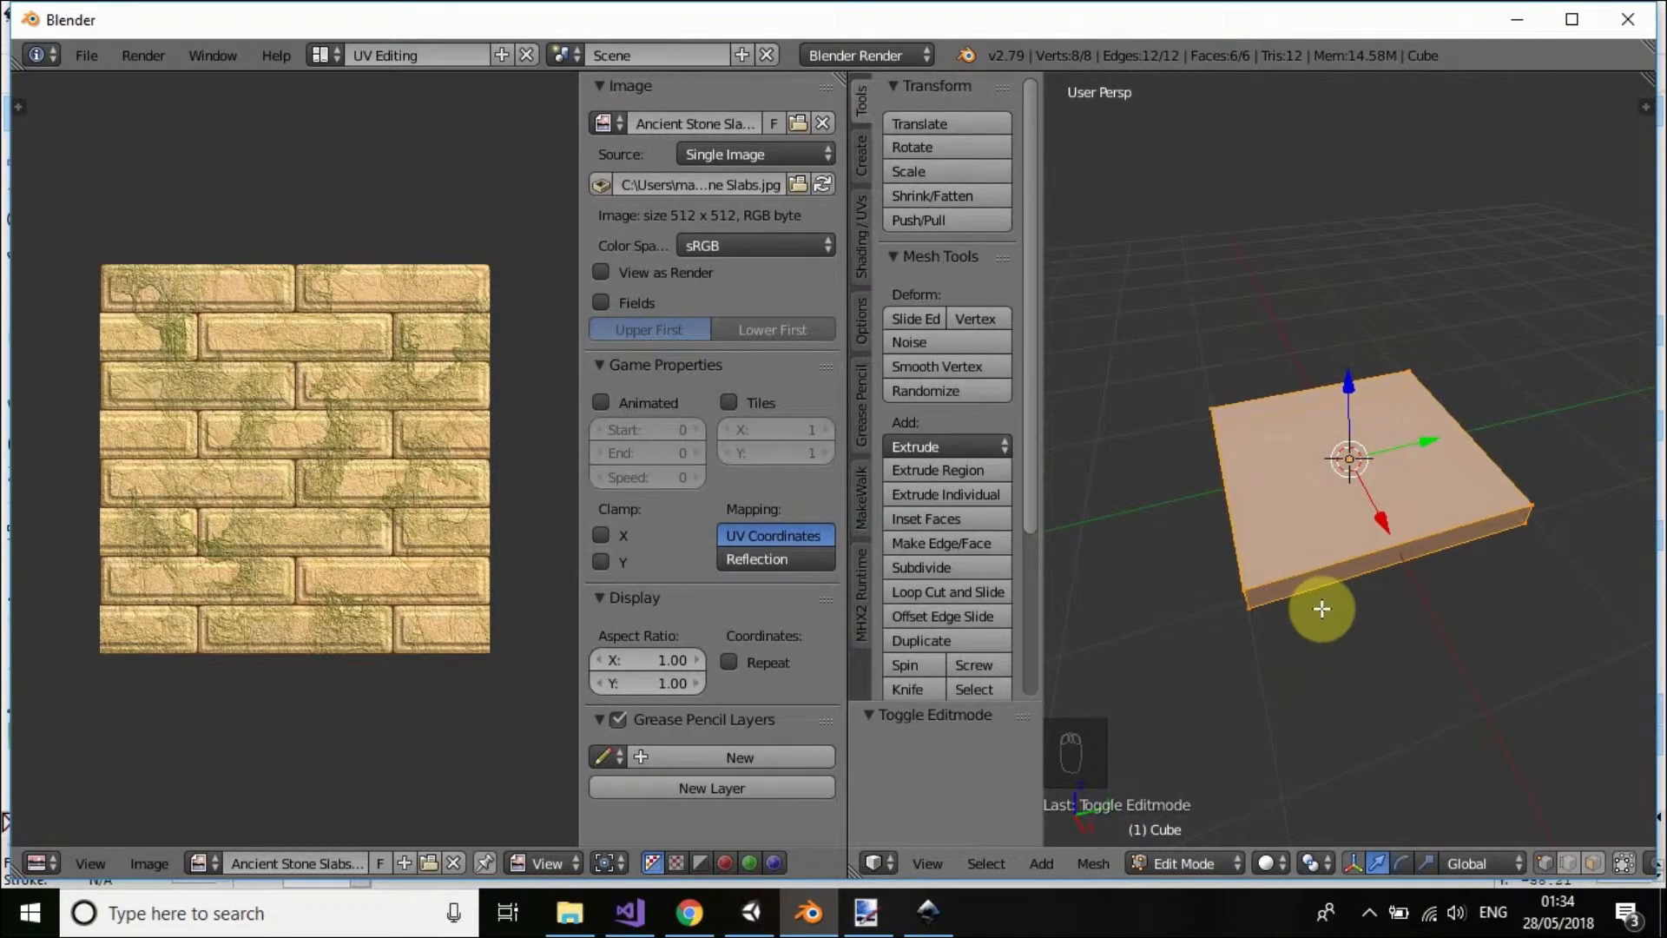
{"action": "key", "text": "a"}
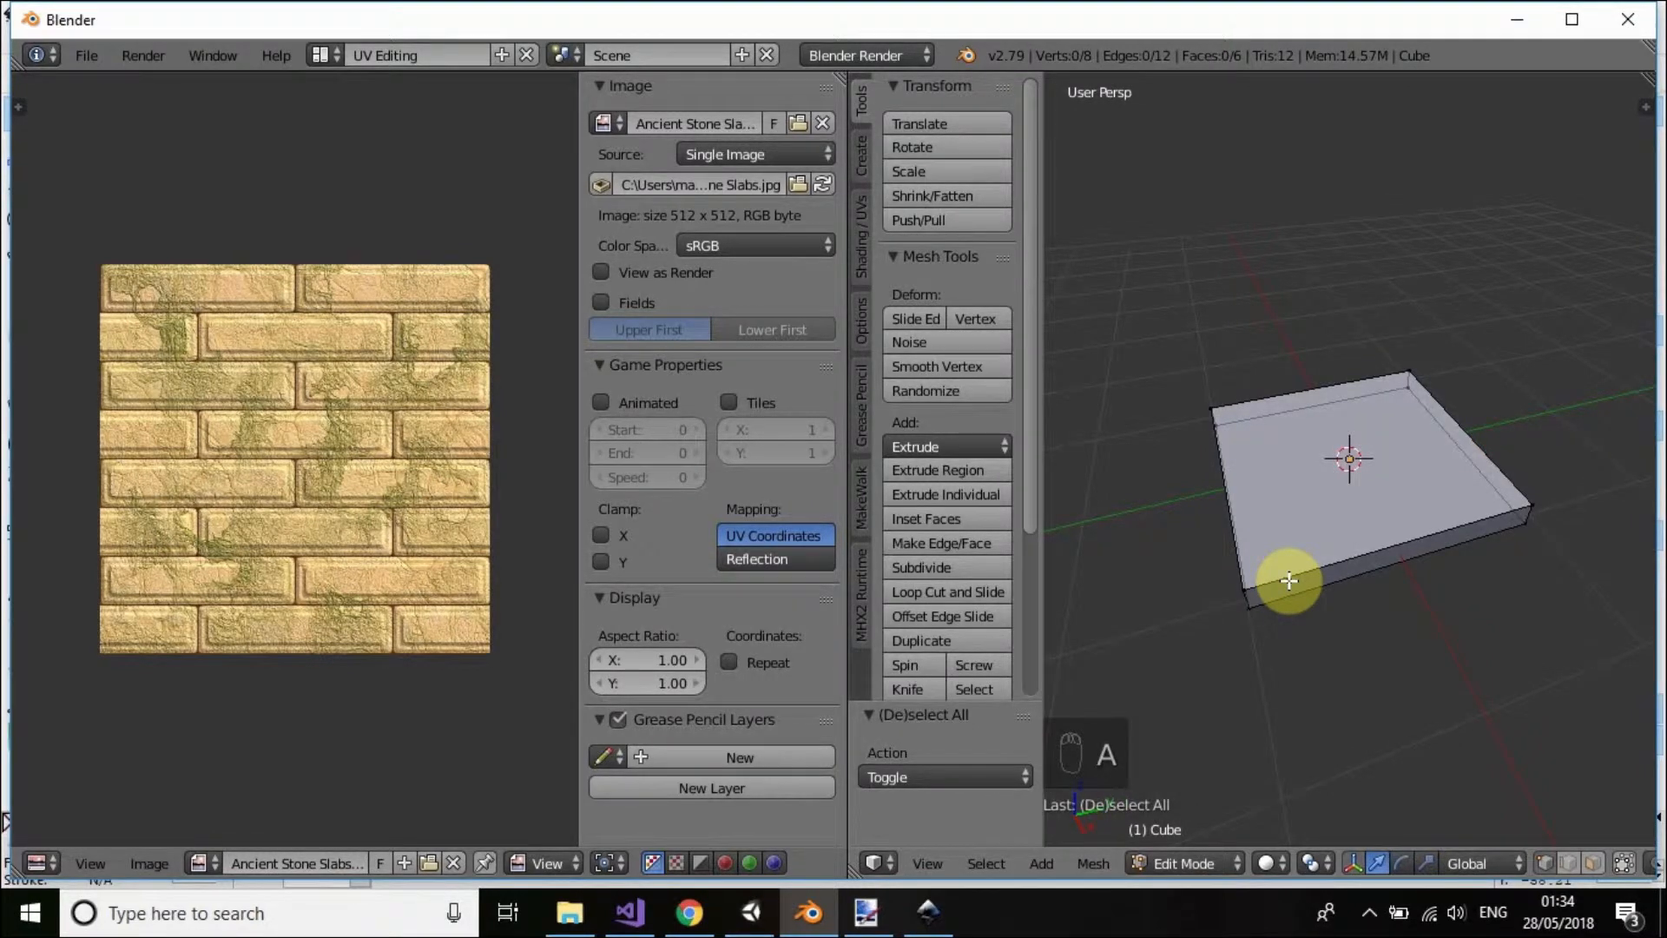
{"action": "key", "text": "a"}
{"action": "middle_click_drag", "start_coordinate": [1369, 699], "coordinate": [1384, 830]}
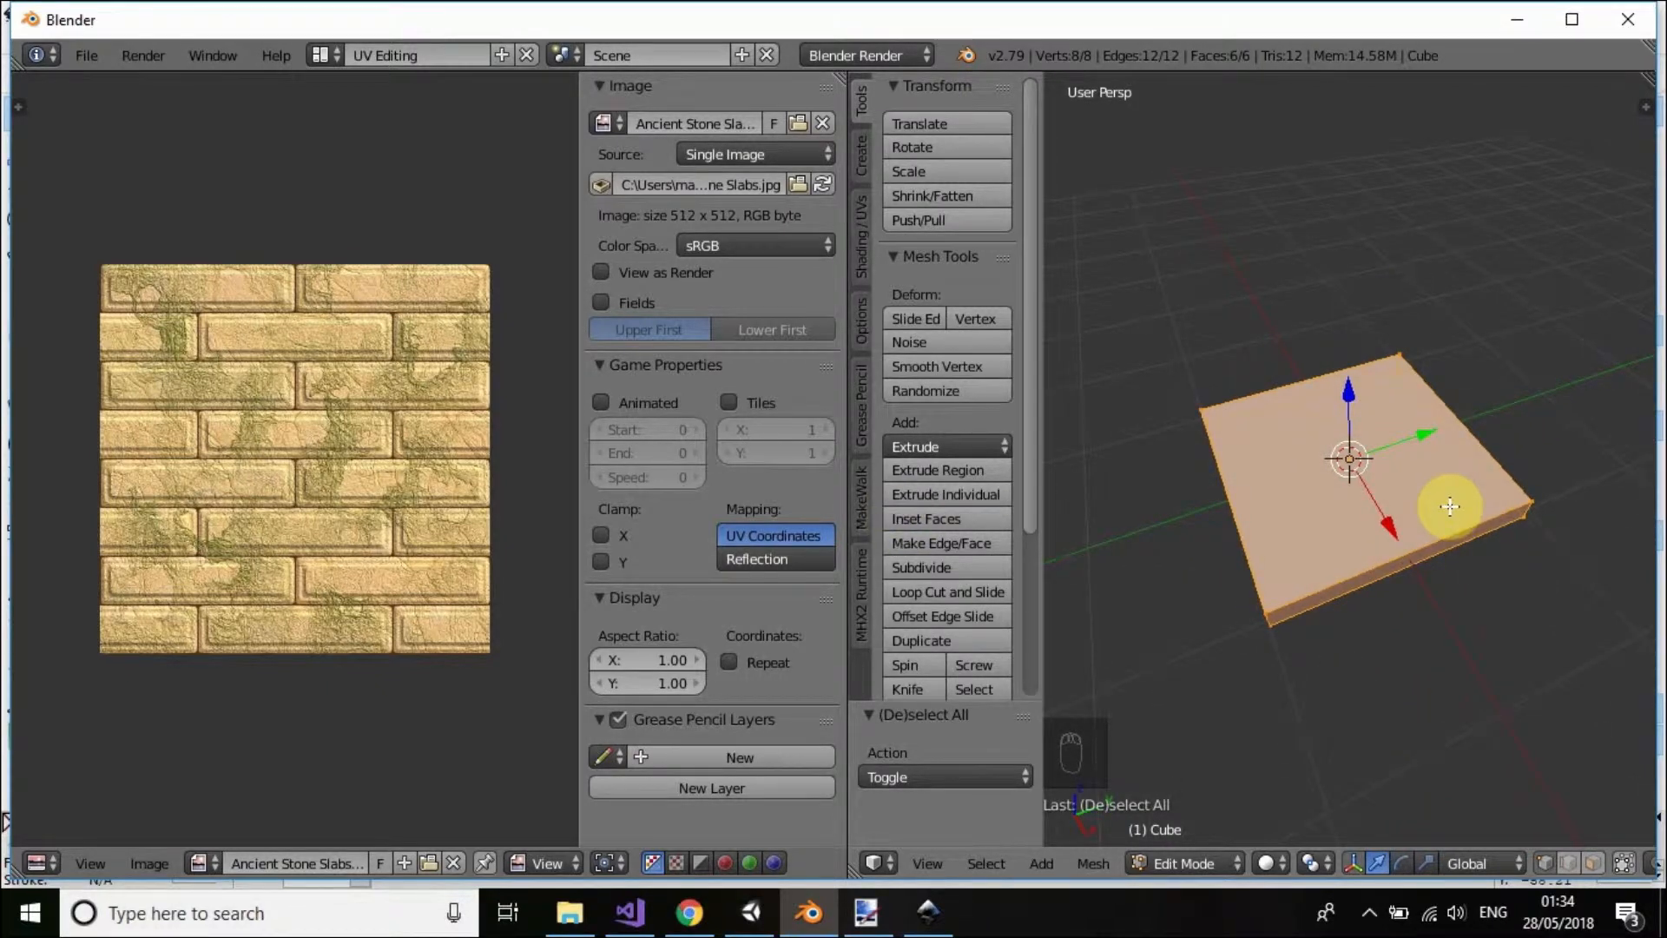
{"action": "key", "text": "u"}
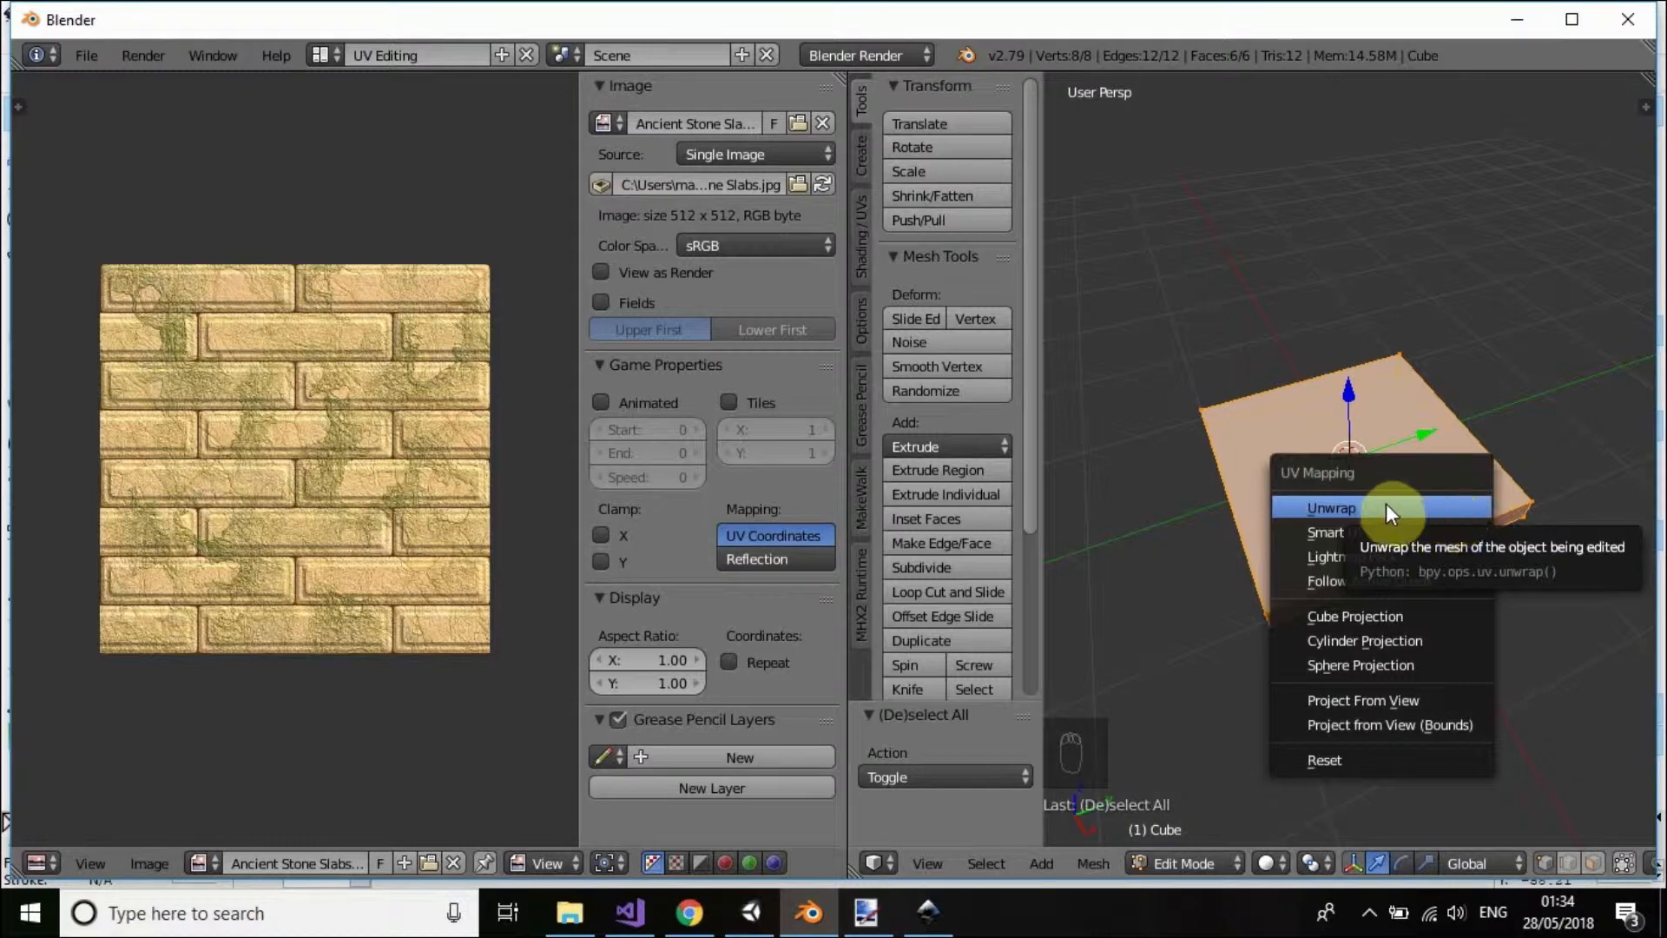
{"action": "left_click", "coordinate": [1355, 507]}
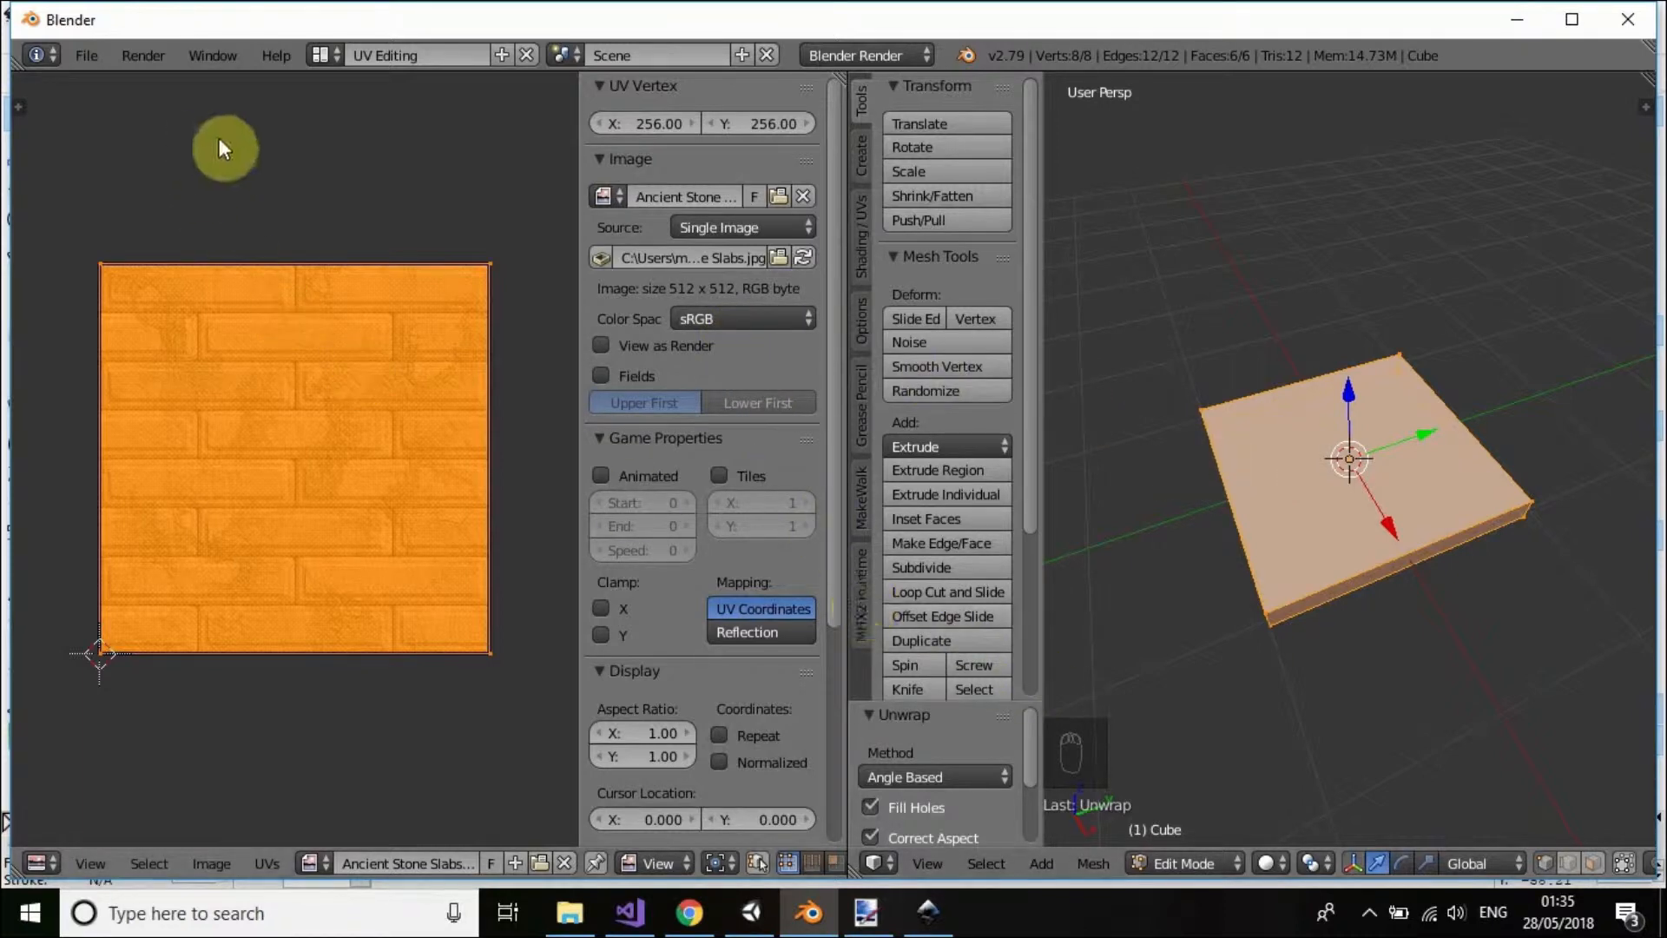
- Return to the Default screen layout and examine the stone texture on the slab up close
{"action": "left_click", "coordinate": [334, 57]}
{"action": "left_click", "coordinate": [346, 165]}
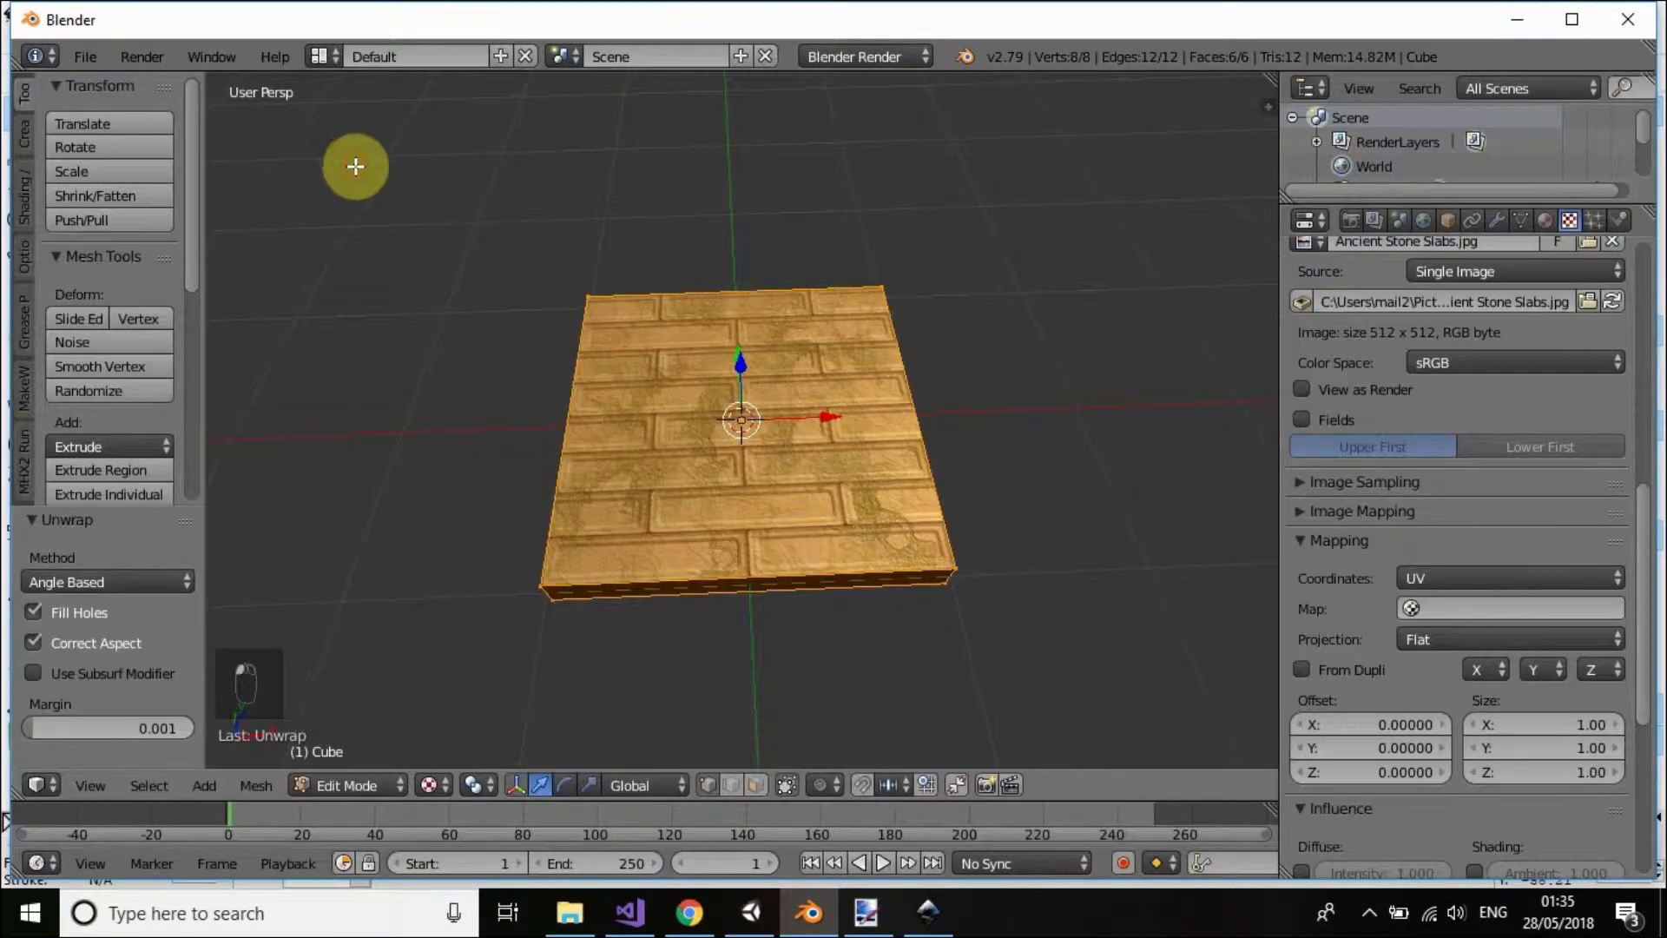
{"action": "middle_click_drag", "start_coordinate": [841, 667], "coordinate": [836, 733]}
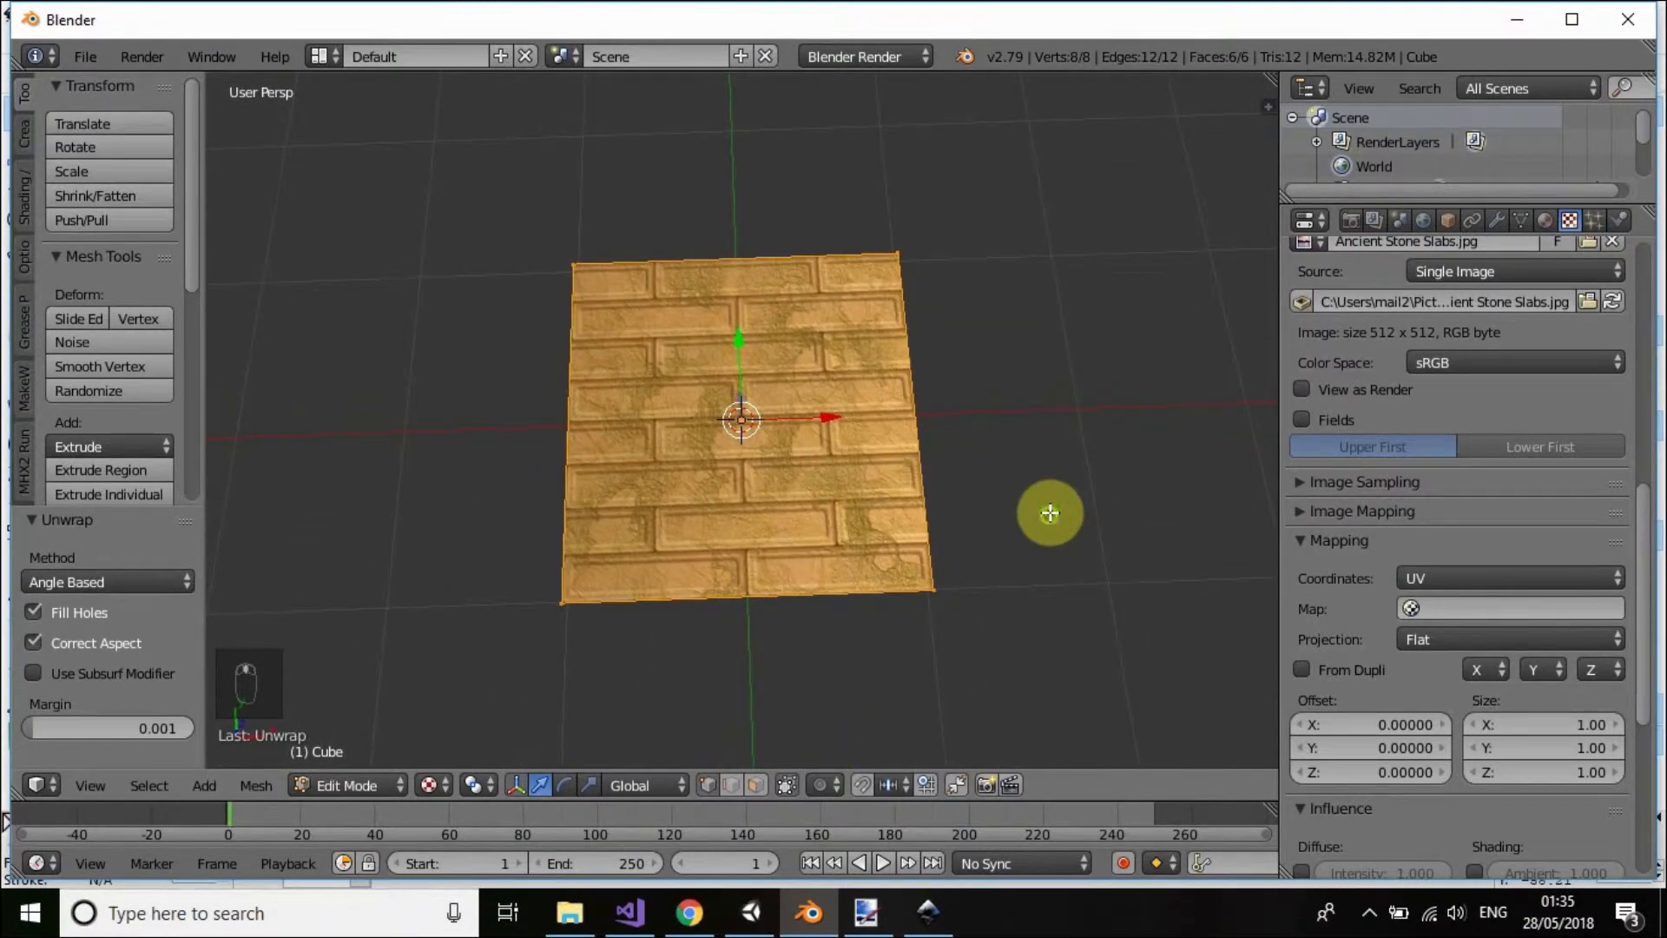
{"action": "scroll", "coordinate": [744, 484], "scroll_direction": "up", "scroll_amount": 5}
{"action": "scroll", "coordinate": [746, 483], "scroll_direction": "down", "scroll_amount": 3}
{"action": "scroll", "coordinate": [744, 417], "scroll_direction": "up", "scroll_amount": 3}
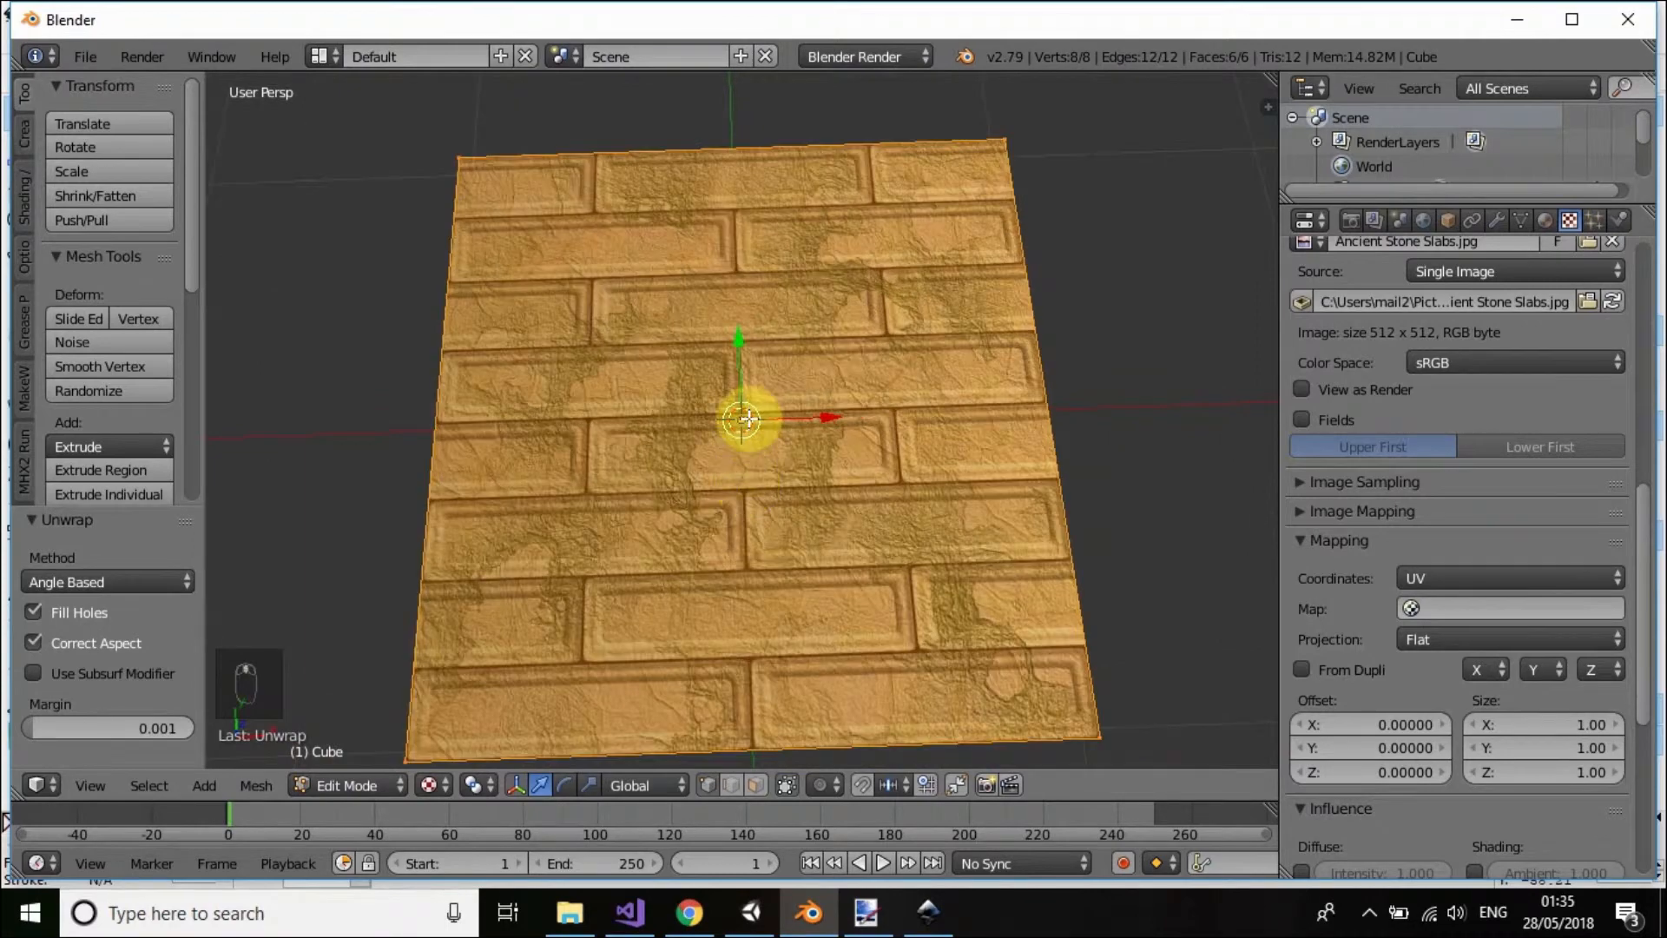
{"action": "scroll", "coordinate": [744, 420], "scroll_direction": "down", "scroll_amount": 4}
{"action": "scroll", "coordinate": [751, 417], "scroll_direction": "up", "scroll_amount": 2}
{"action": "scroll", "coordinate": [752, 417], "scroll_direction": "down", "scroll_amount": 2}
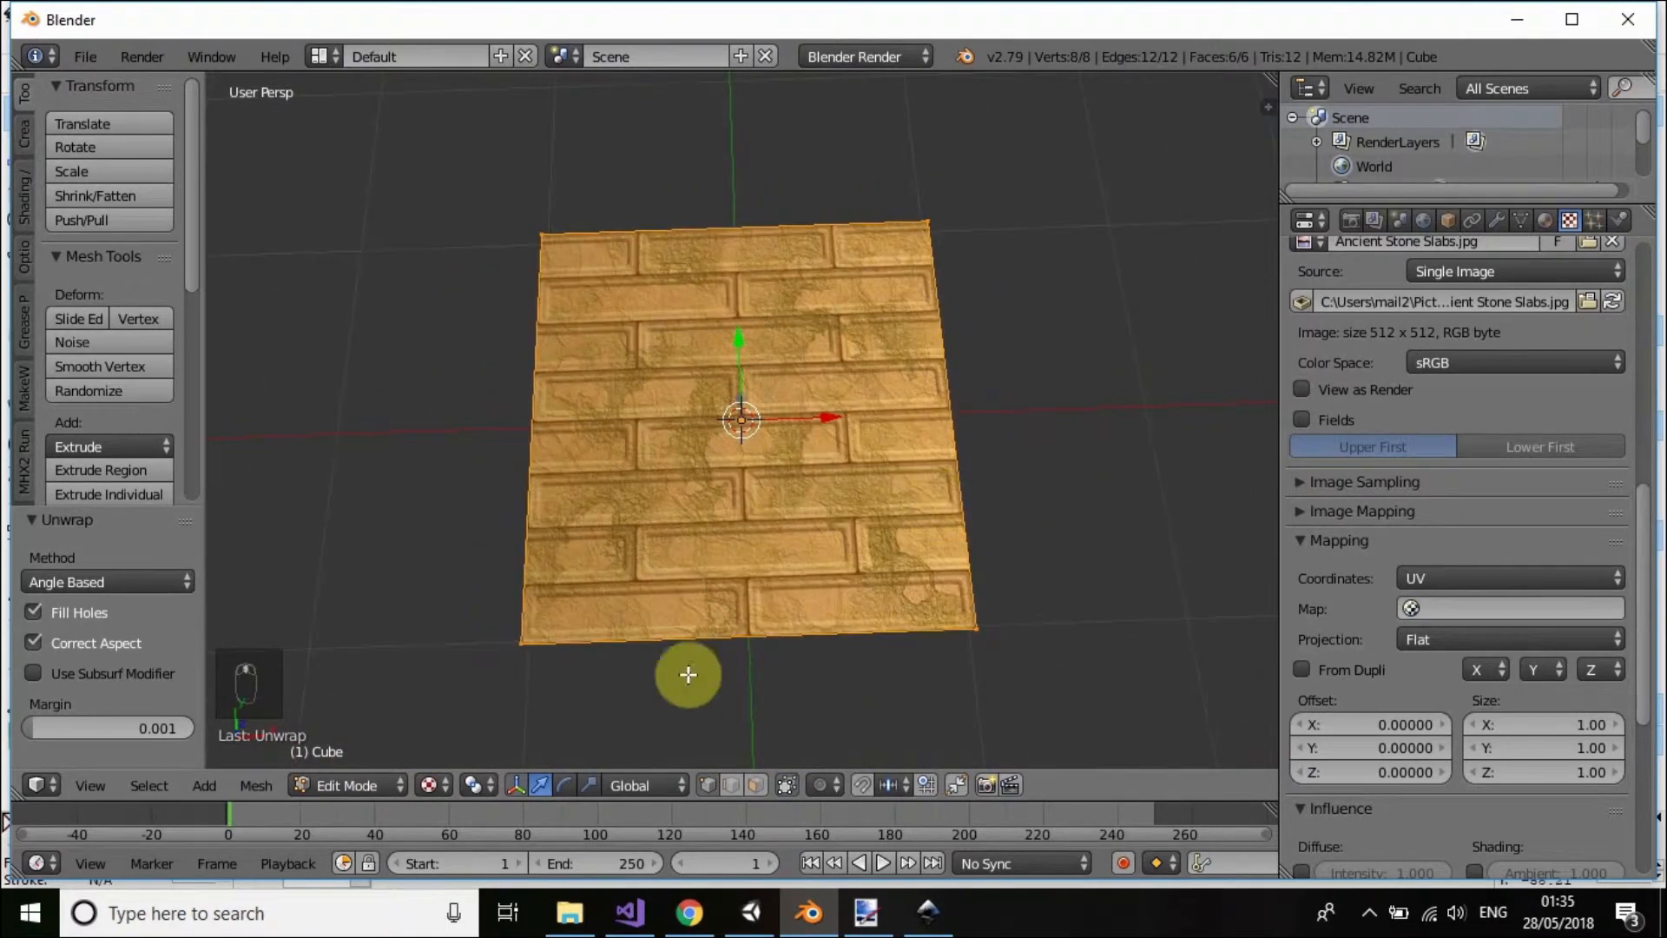
- Compare the slab in Solid and Texture viewport shading, viewing the textured surface from oblique and near-top angles
{"action": "left_click", "coordinate": [441, 784]}
{"action": "left_click", "coordinate": [472, 703]}
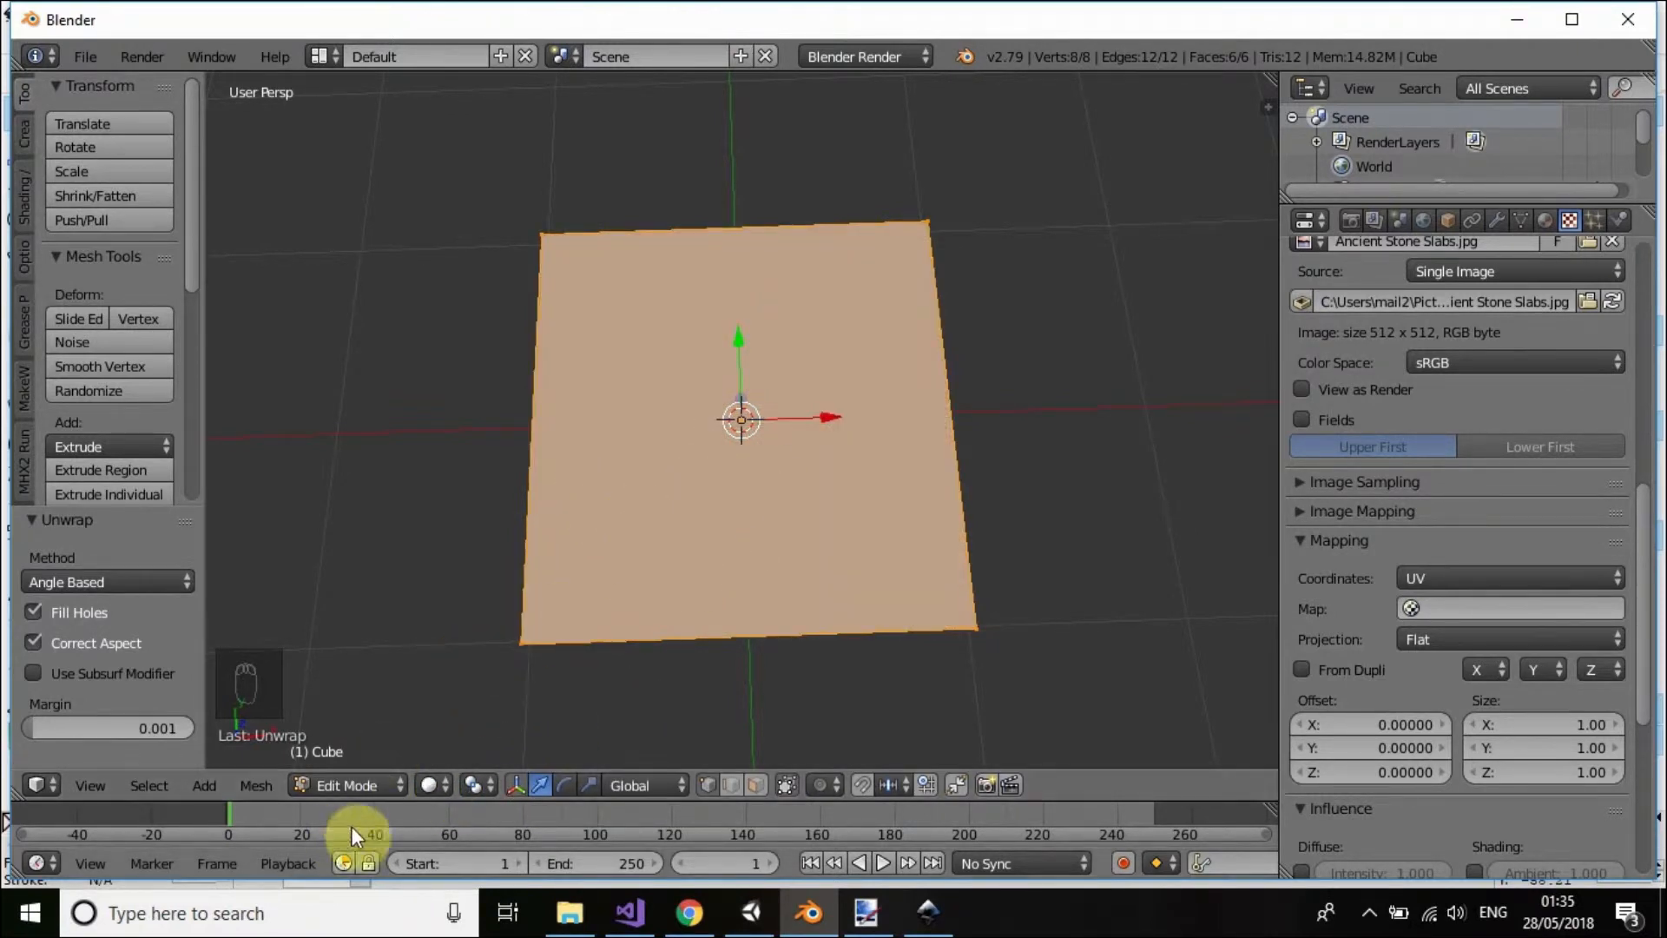
{"action": "left_click", "coordinate": [438, 789]}
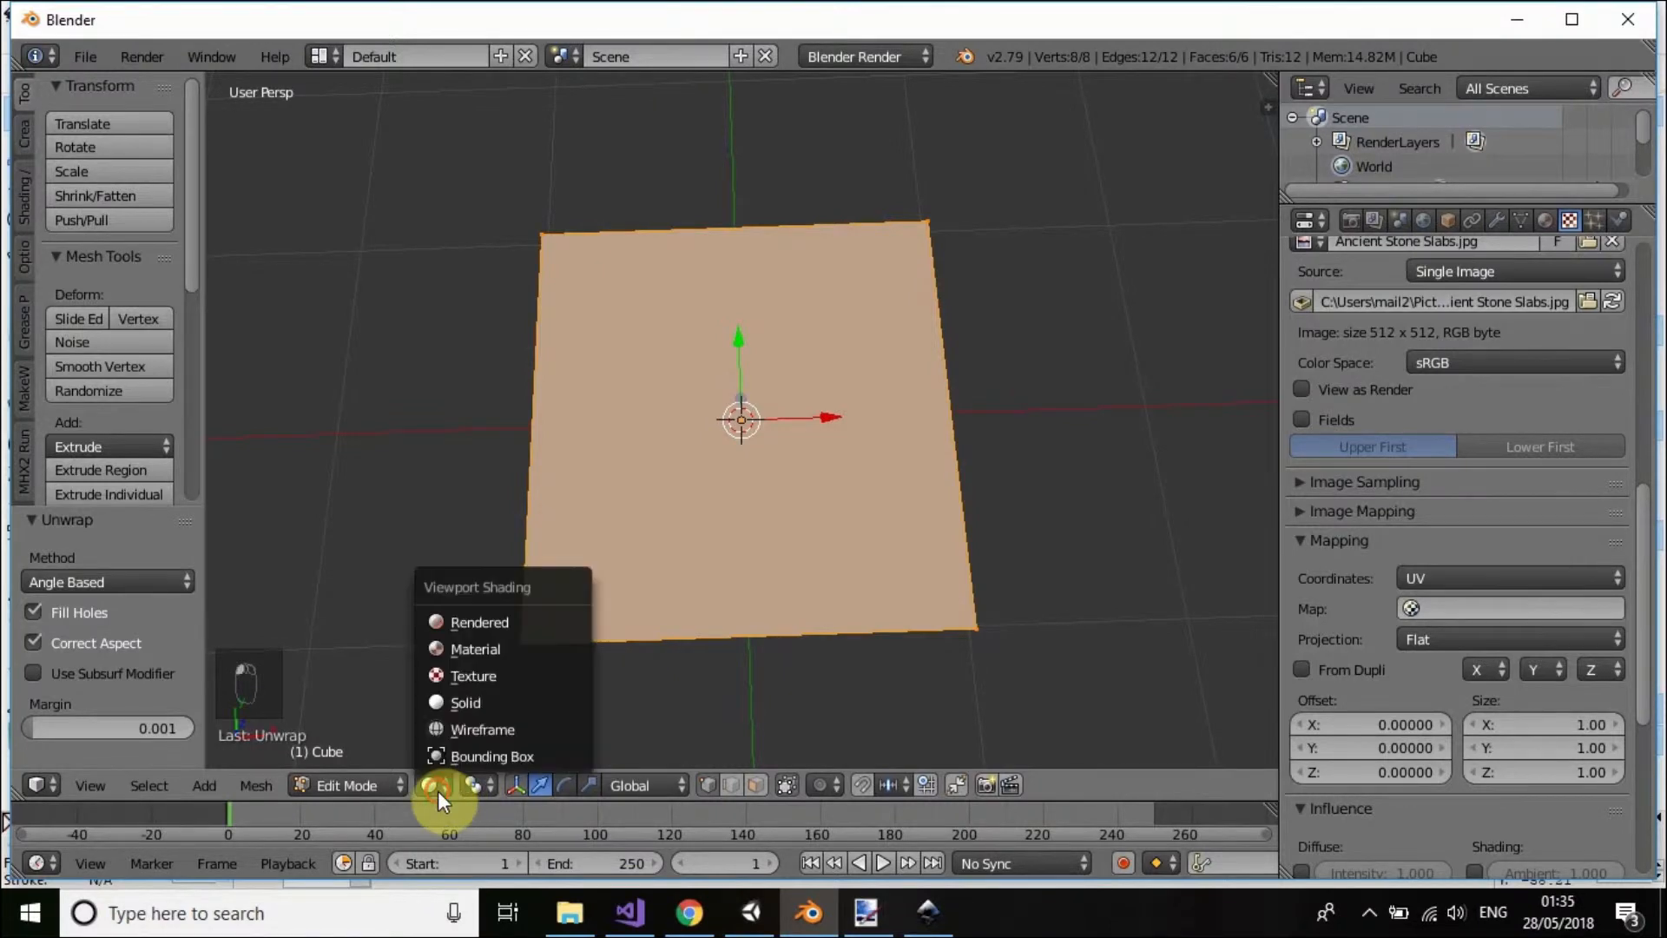
{"action": "left_click", "coordinate": [470, 675]}
{"action": "middle_click_drag", "start_coordinate": [961, 614], "coordinate": [943, 560]}
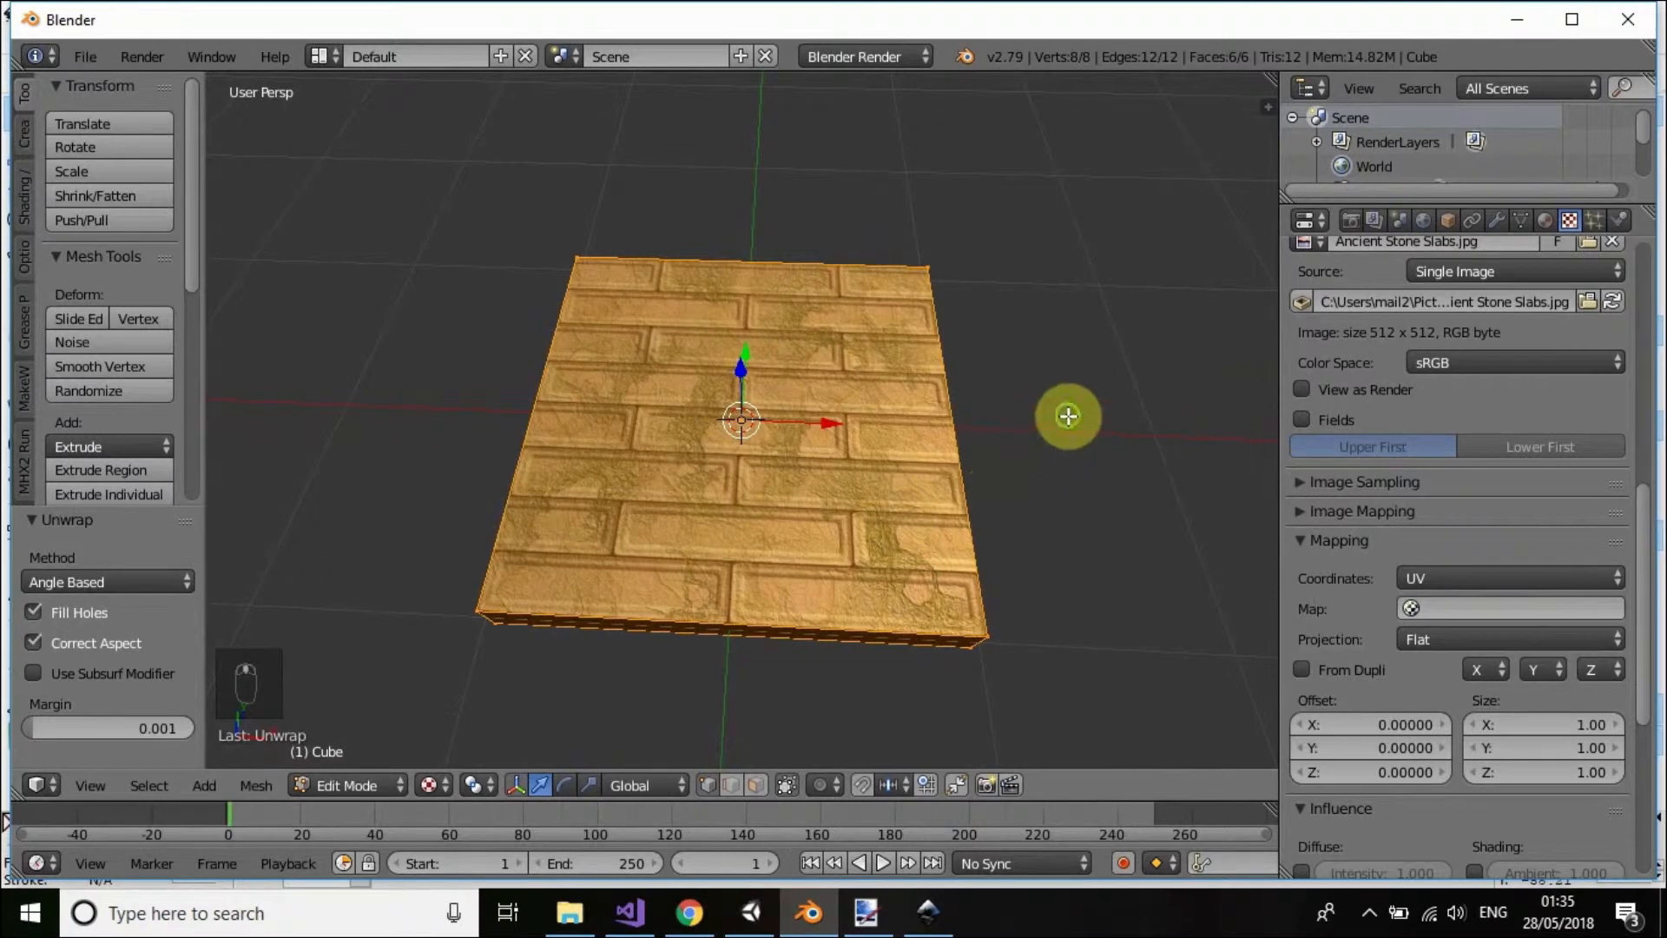
{"action": "middle_click_drag", "start_coordinate": [1067, 409], "coordinate": [1073, 465]}
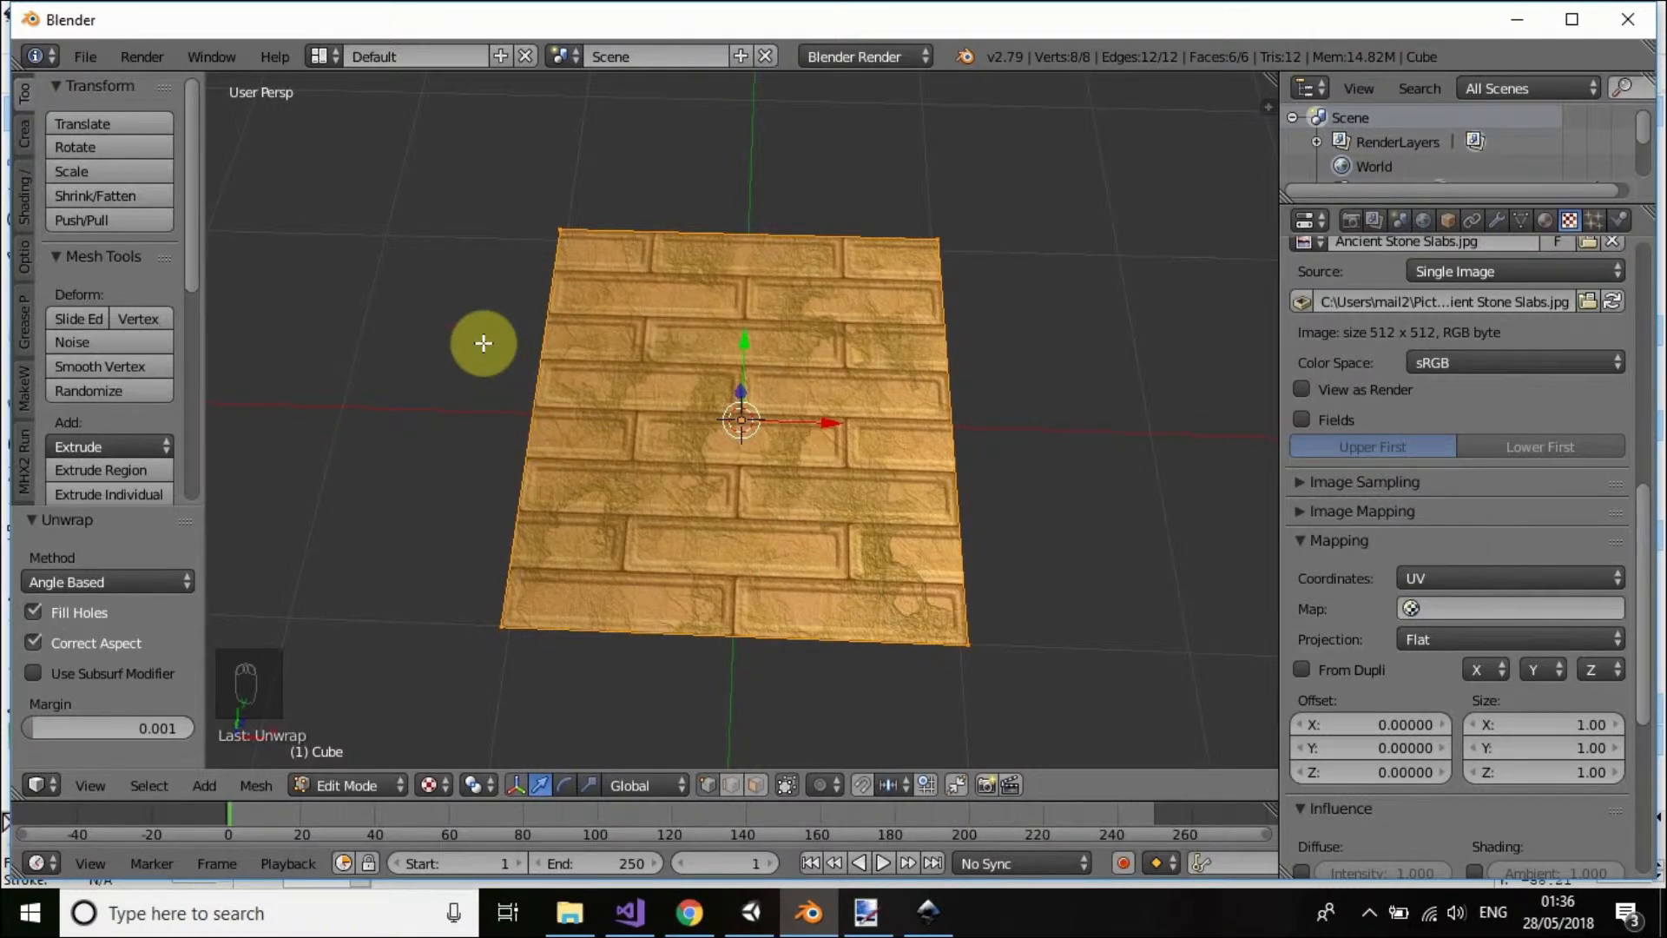
{"action": "mouse_move", "coordinate": [483, 343]}
{"action": "middle_mouse_down"}
{"action": "mouse_move", "coordinate": [494, 361]}
{"action": "mouse_move", "coordinate": [477, 370]}
{"action": "middle_mouse_up"}
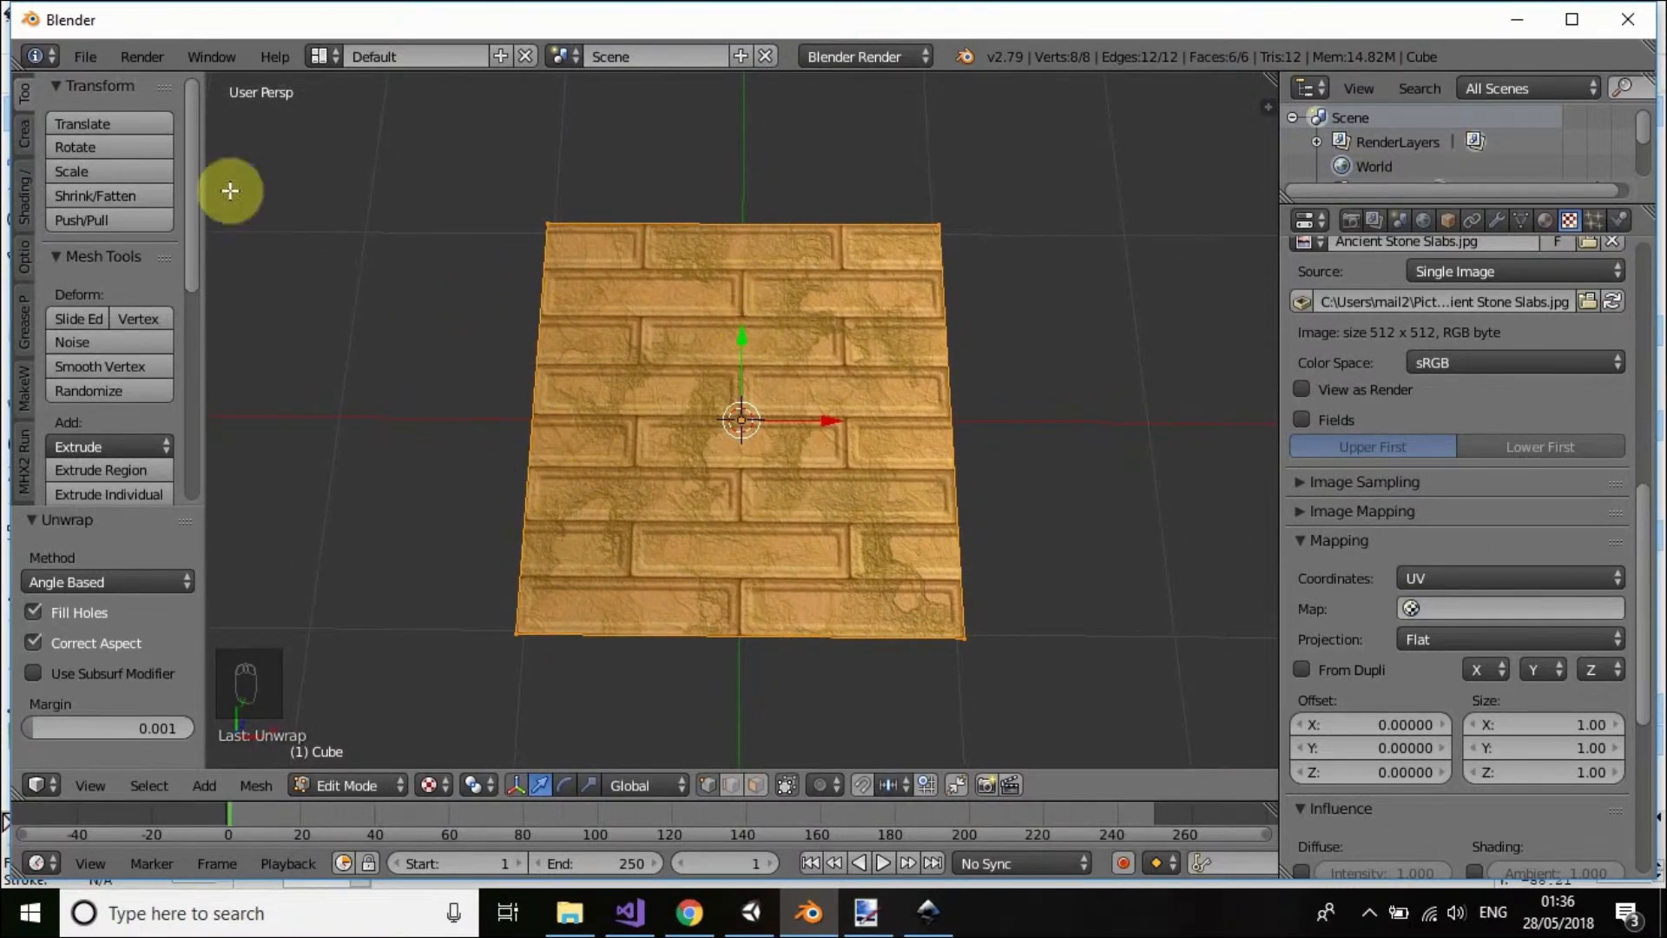
- Import WindowTemplate.svg from the Samples folder in Pictures as a Scalable Vector Graphics file
{"action": "left_click", "coordinate": [87, 58]}
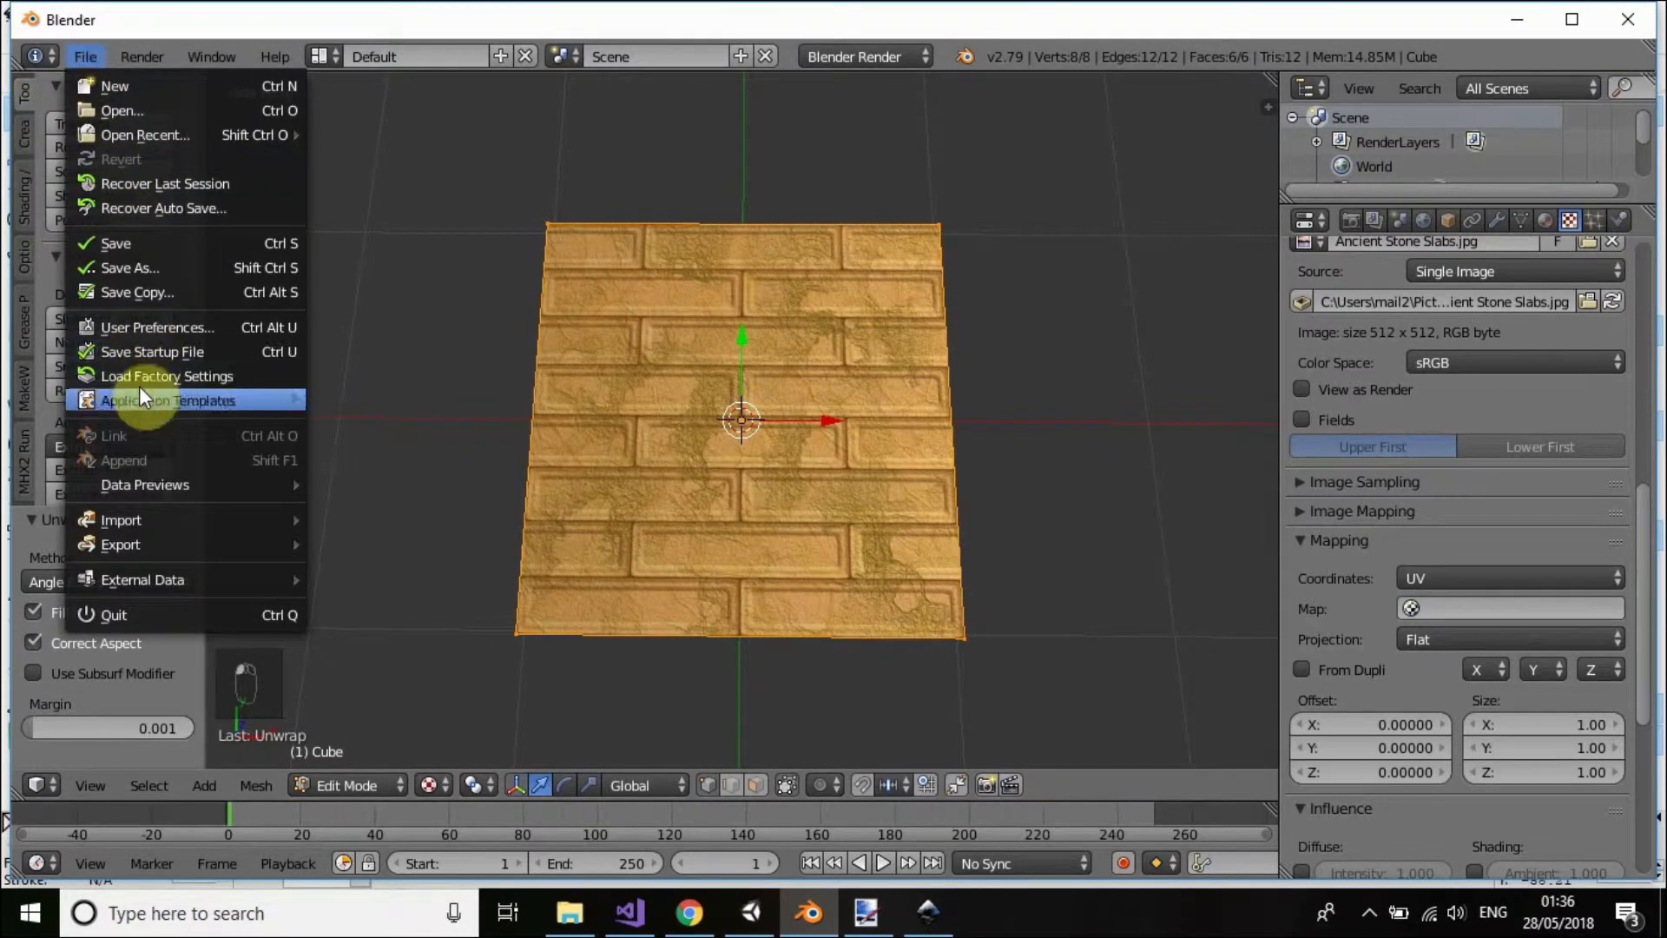
{"action": "mouse_move", "coordinate": [142, 512]}
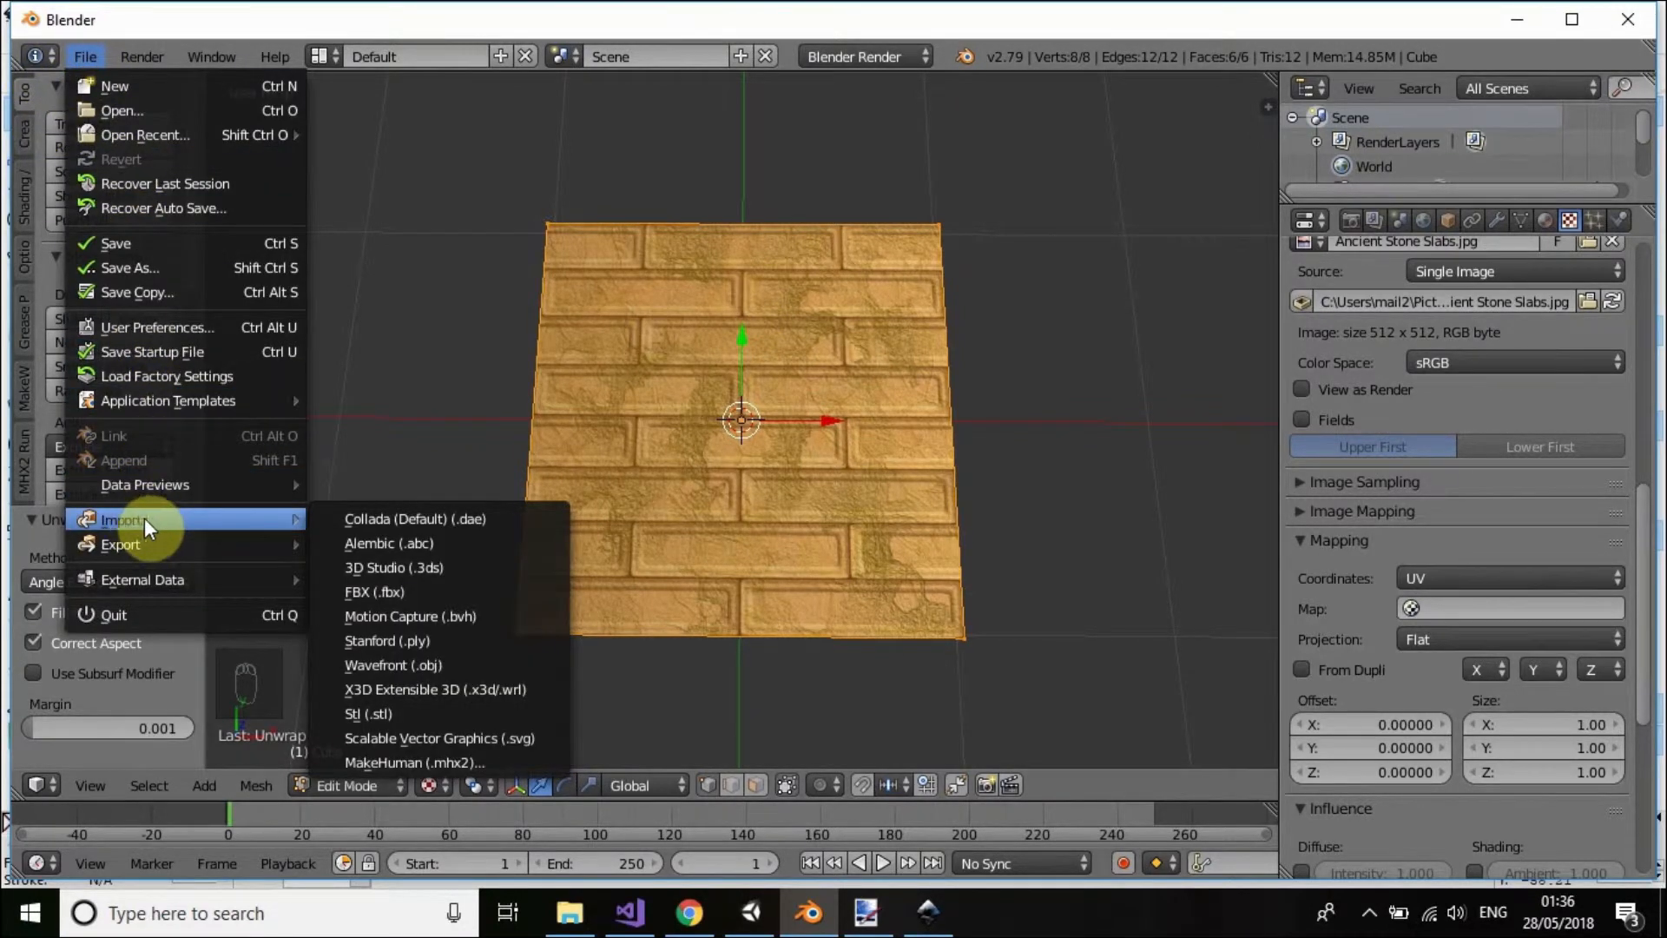
{"action": "left_click", "coordinate": [439, 740]}
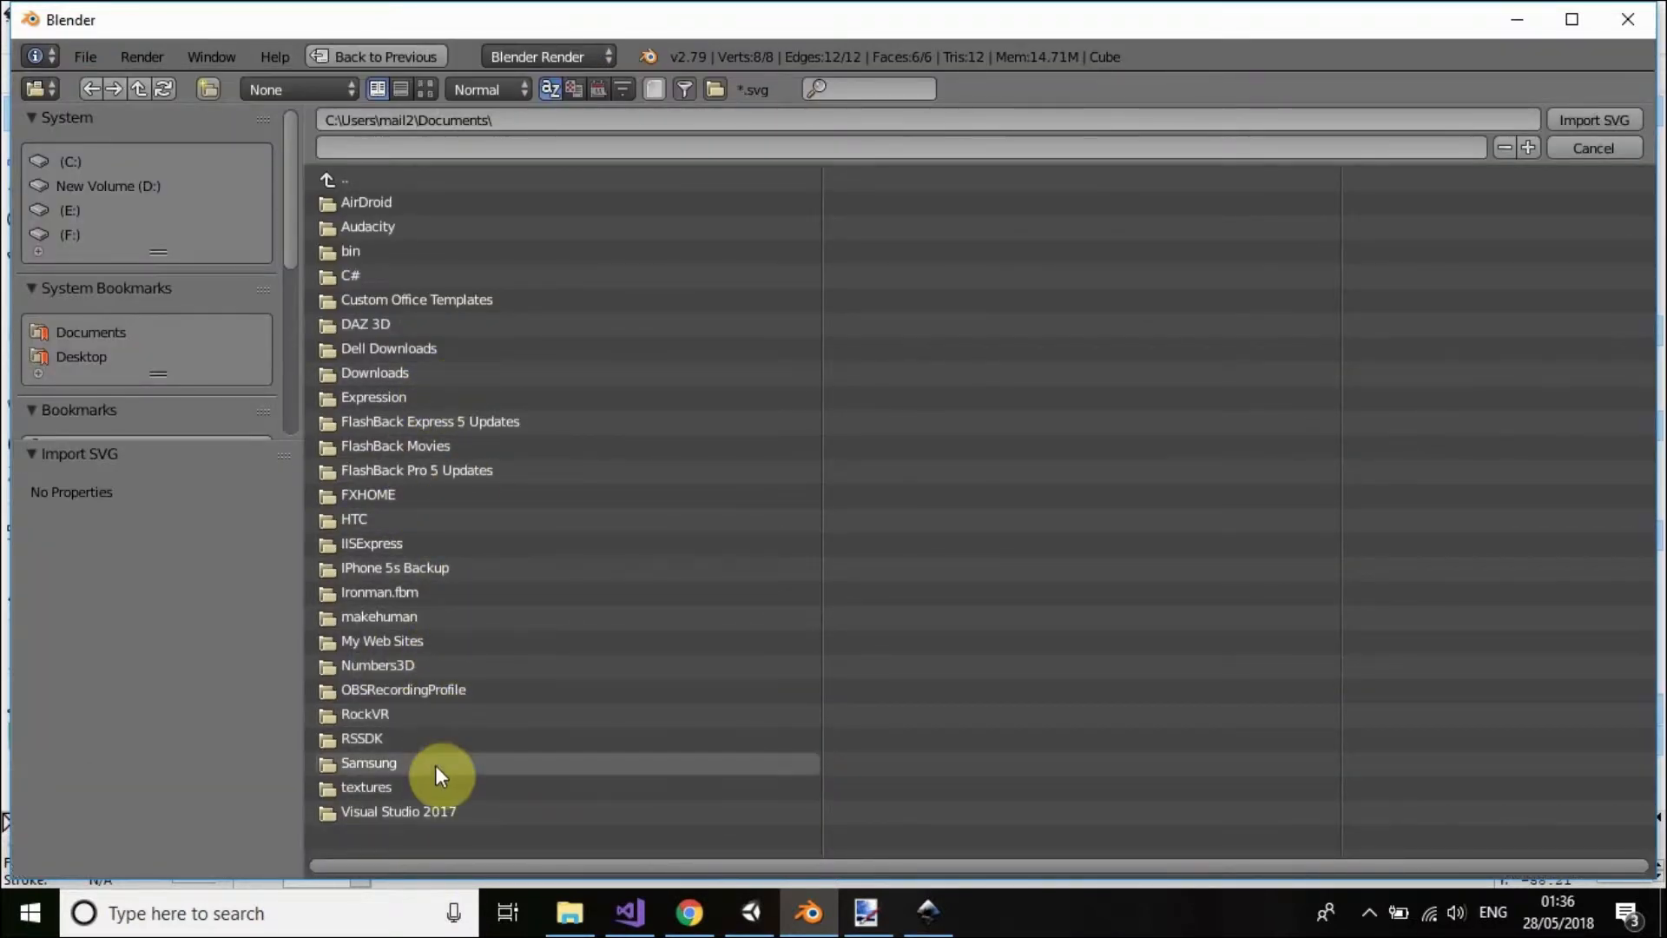
{"action": "left_click", "coordinate": [330, 181]}
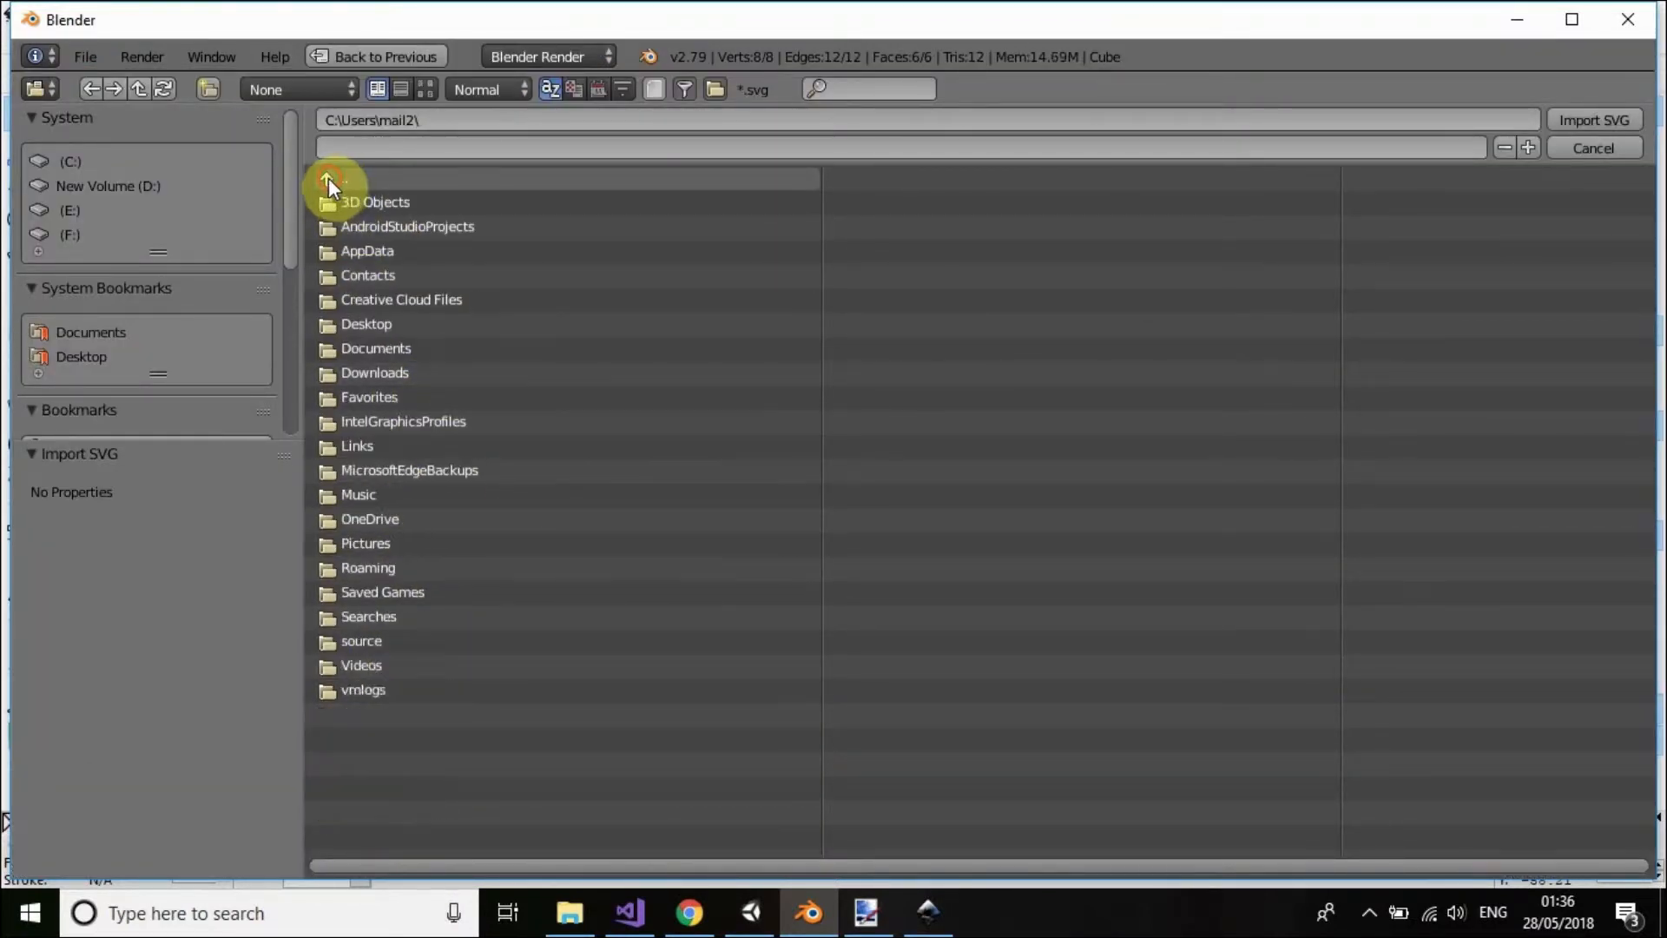
{"action": "left_click", "coordinate": [367, 541]}
{"action": "left_click", "coordinate": [351, 297]}
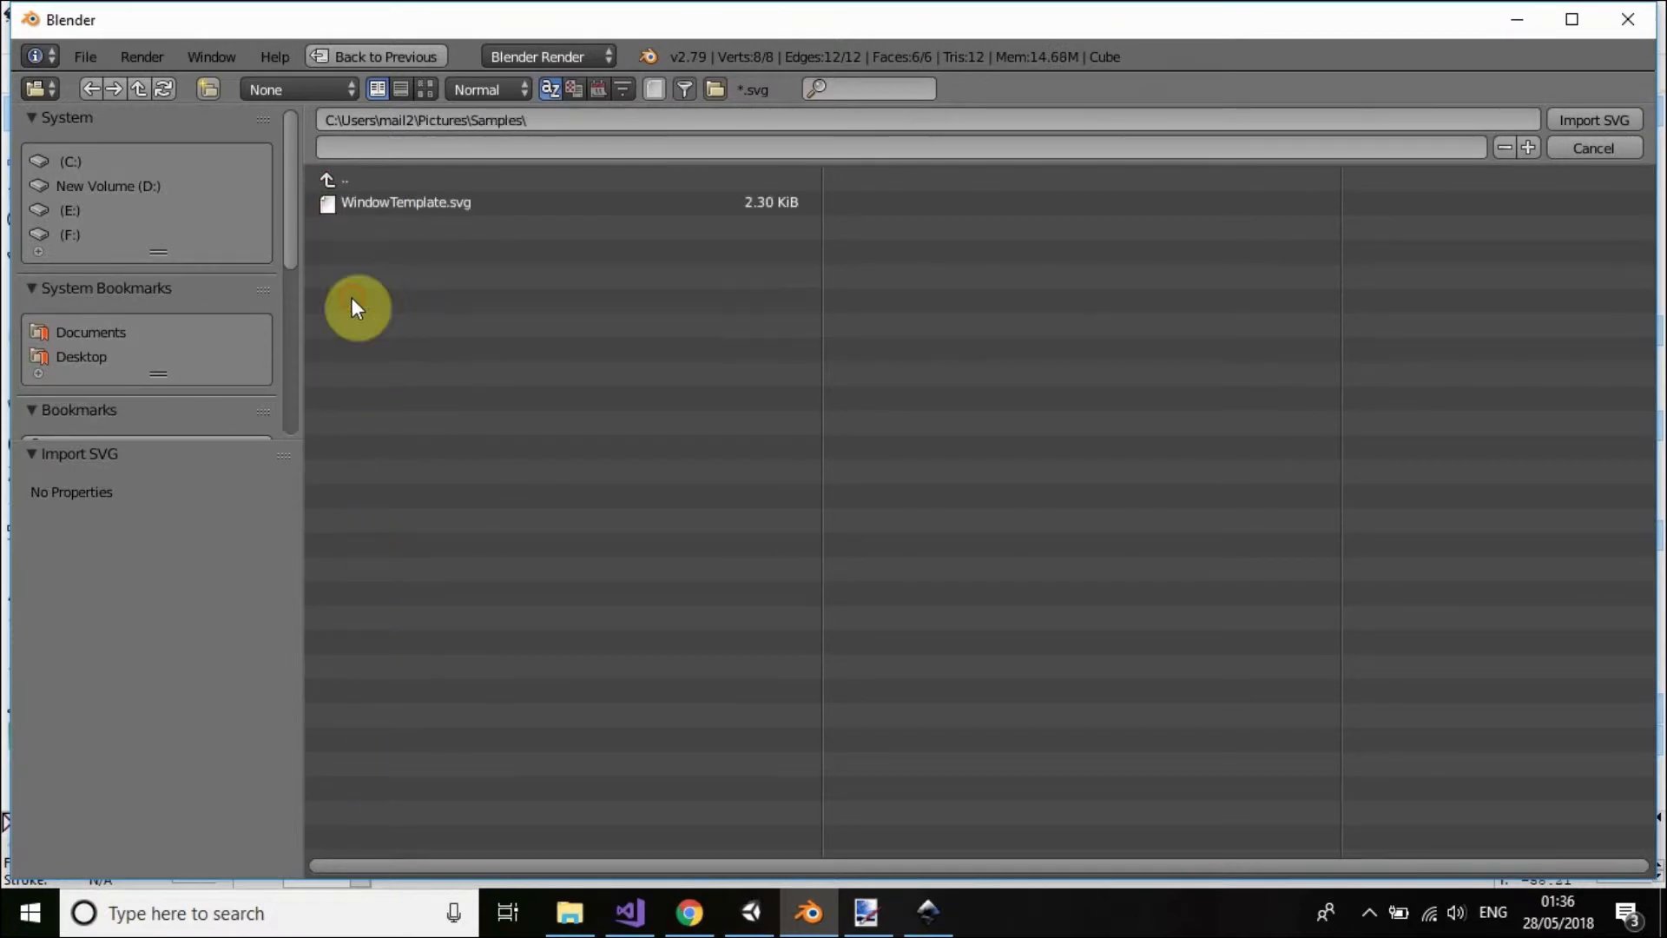
{"action": "double_click", "coordinate": [371, 204]}
- Check the original window template in Inkscape, return to Blender and select the imported window curve beyond the slab
{"action": "left_click", "coordinate": [923, 907]}
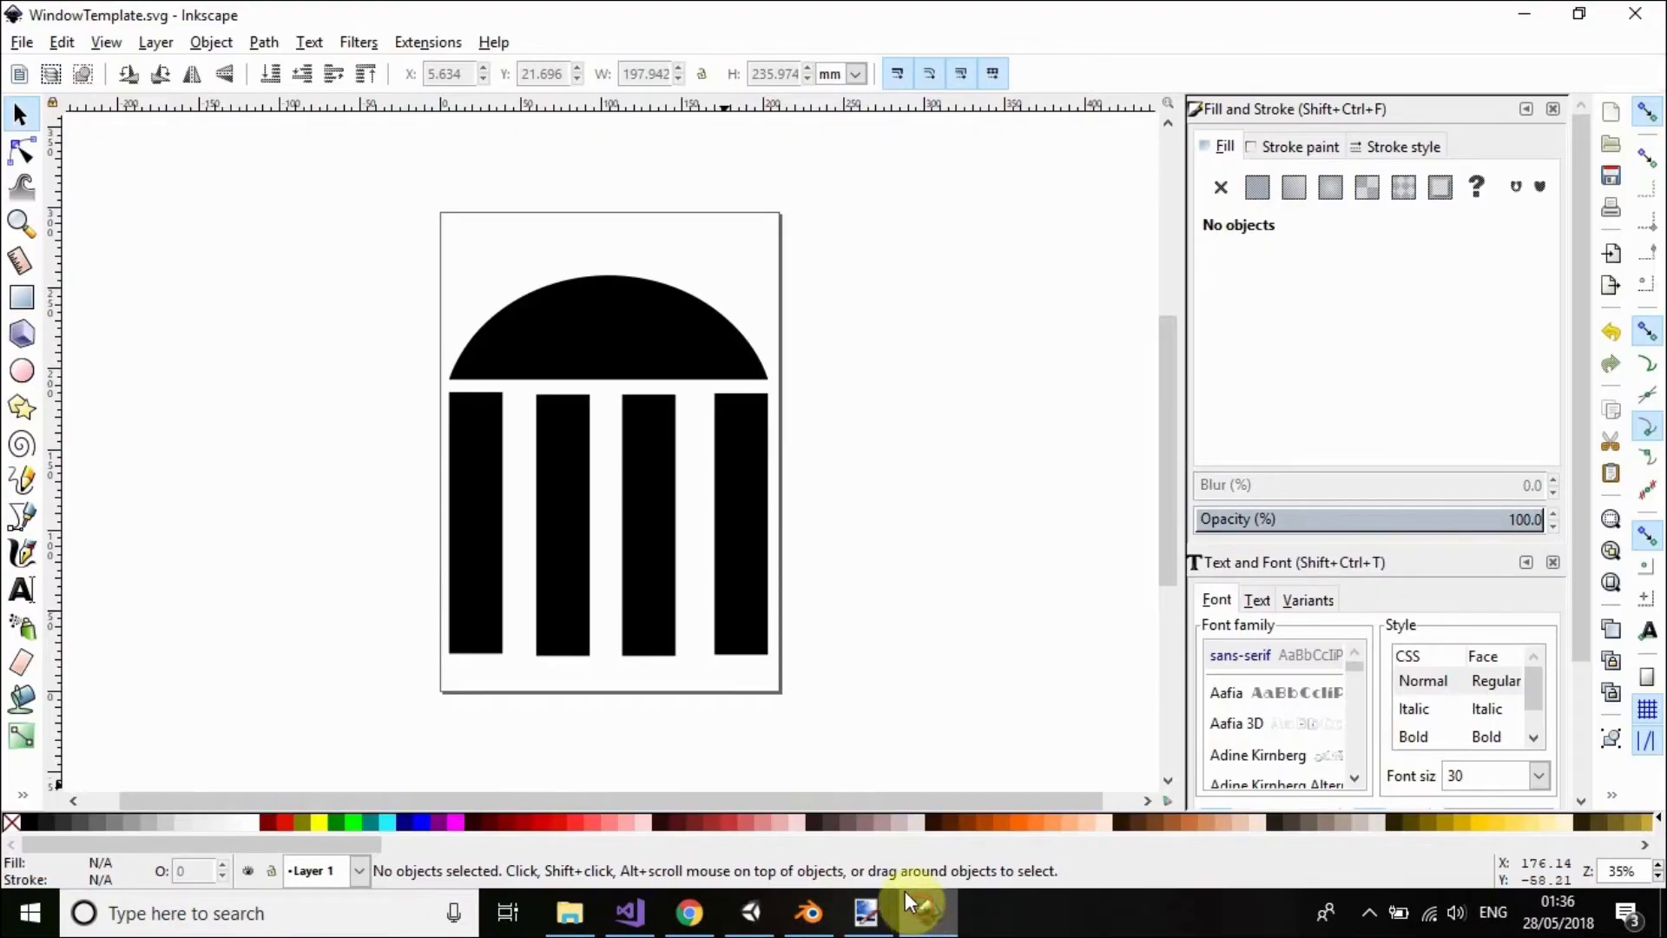
{"action": "left_click", "coordinate": [927, 917]}
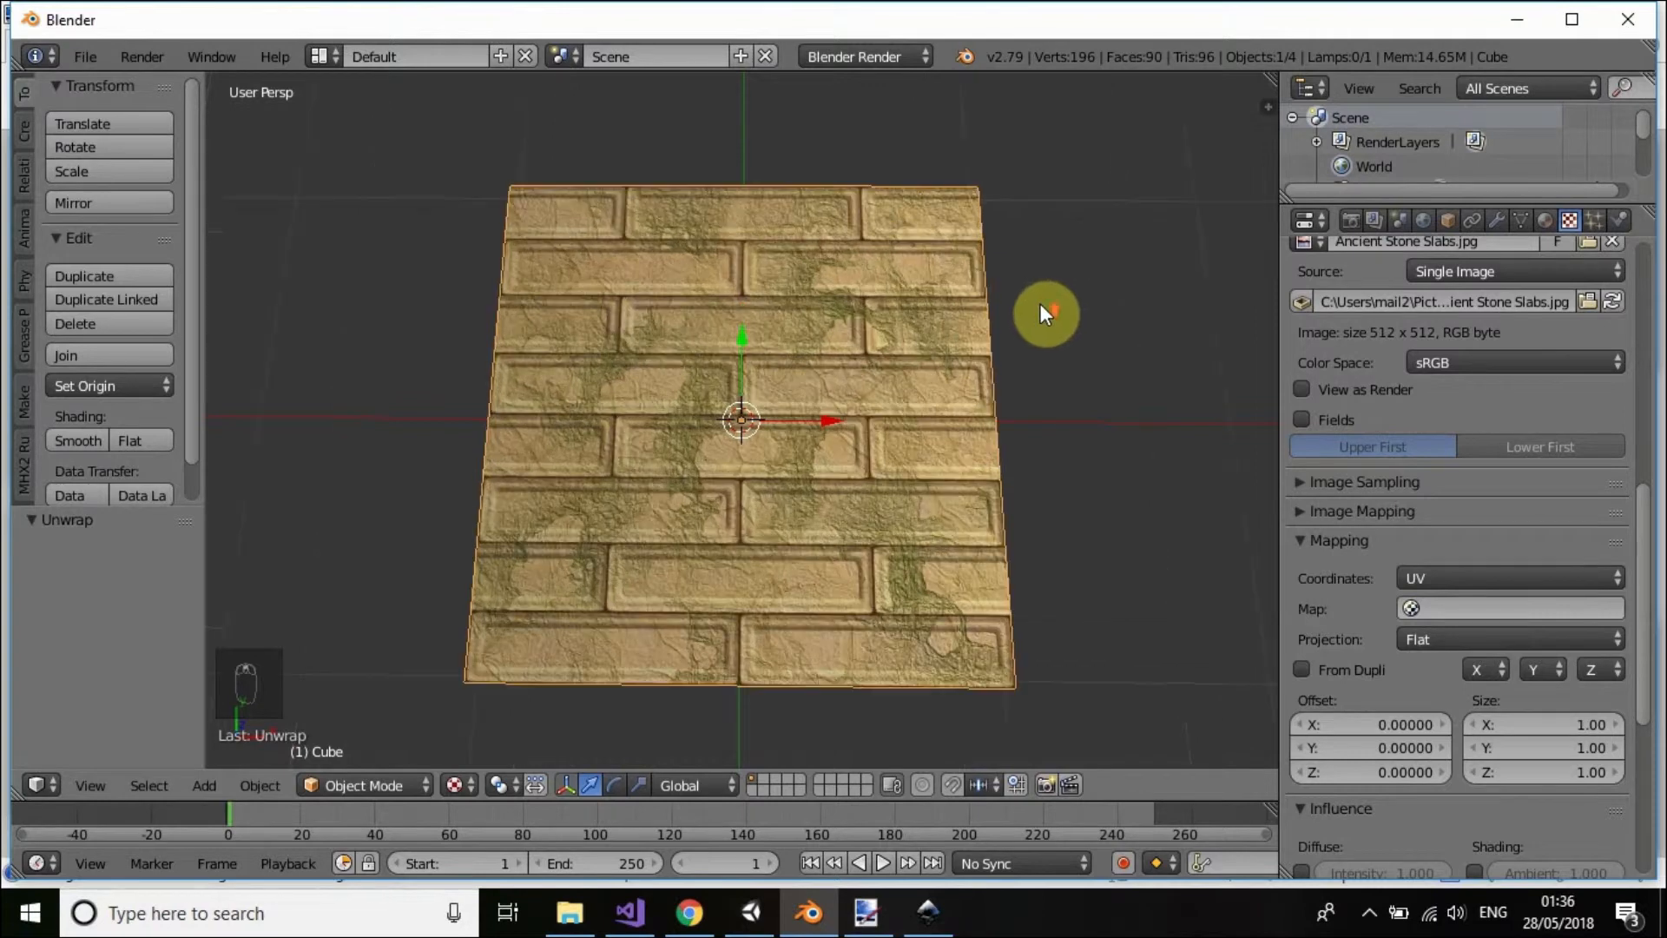
{"action": "scroll", "coordinate": [1046, 307], "scroll_direction": "down", "scroll_amount": 4}
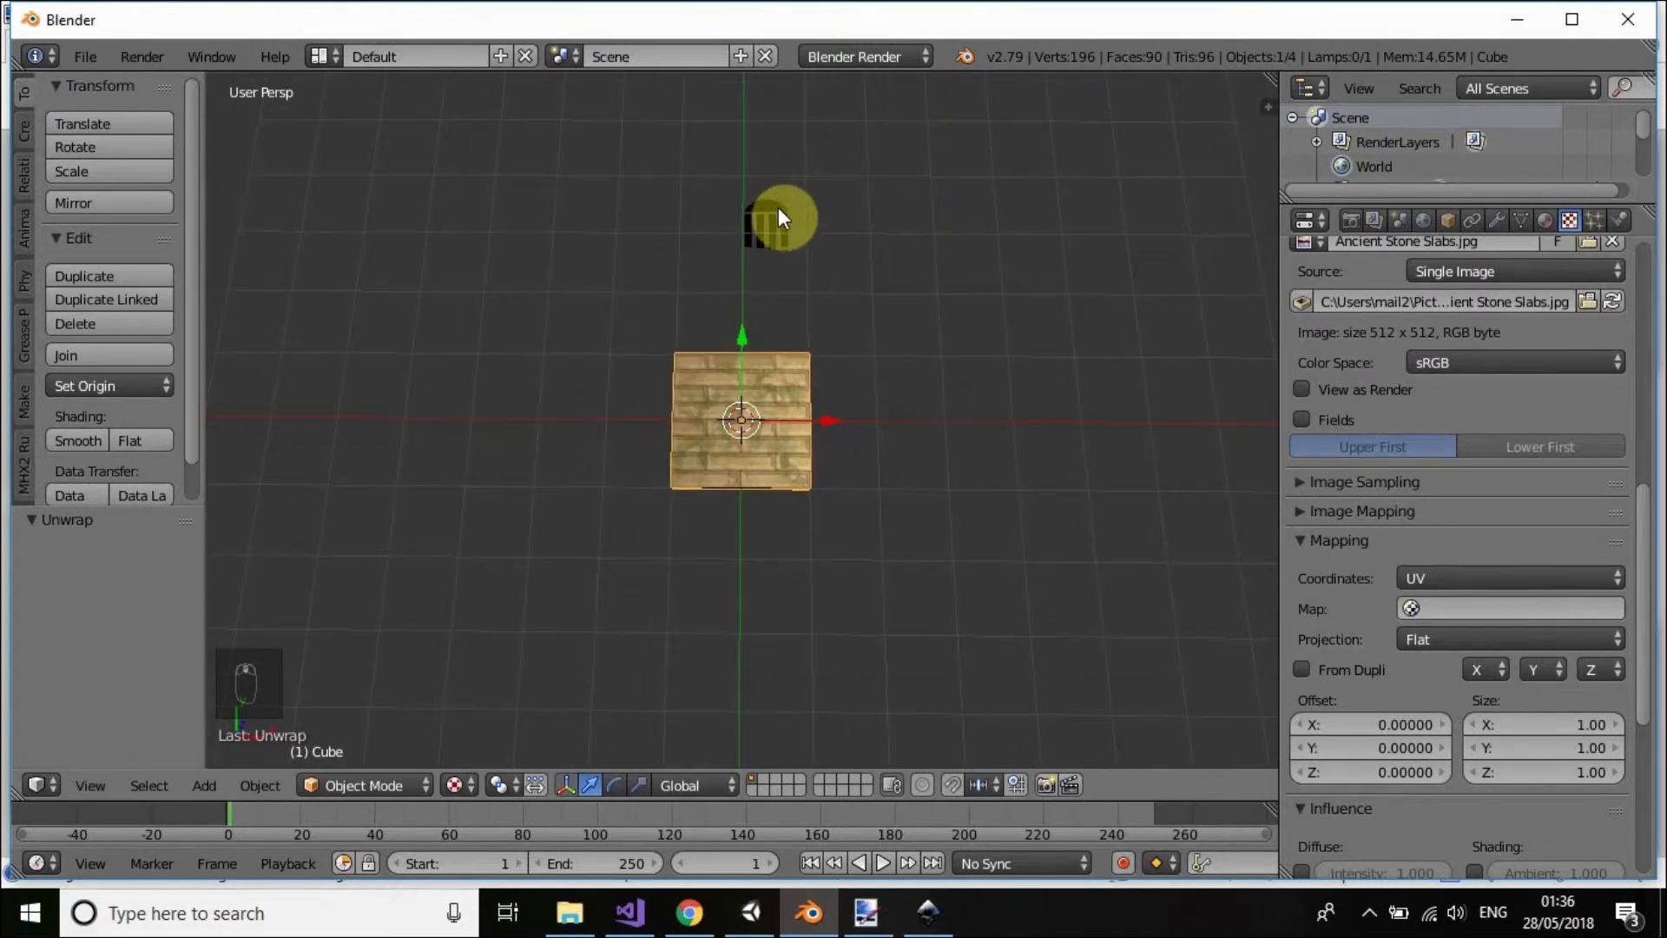
{"action": "right_click", "coordinate": [774, 208]}
{"action": "scroll", "coordinate": [765, 219], "scroll_direction": "up", "scroll_amount": 1}
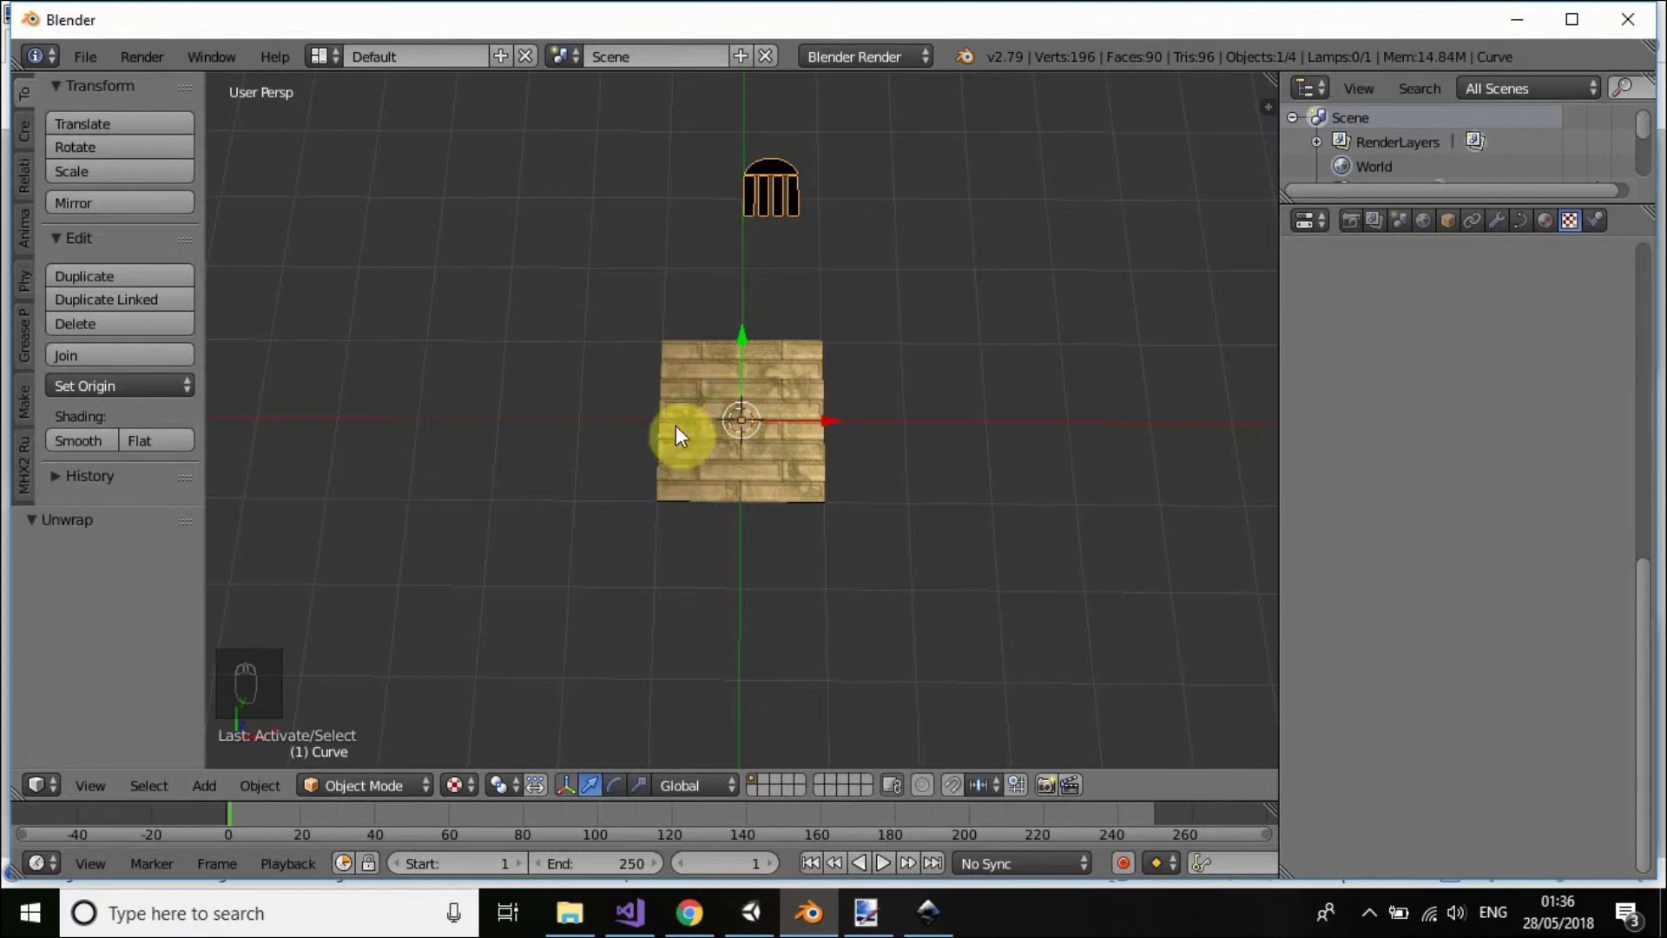
- Add a Solidify modifier to the imported window curve and set its thickness to -0.5160
{"action": "left_click", "coordinate": [774, 165]}
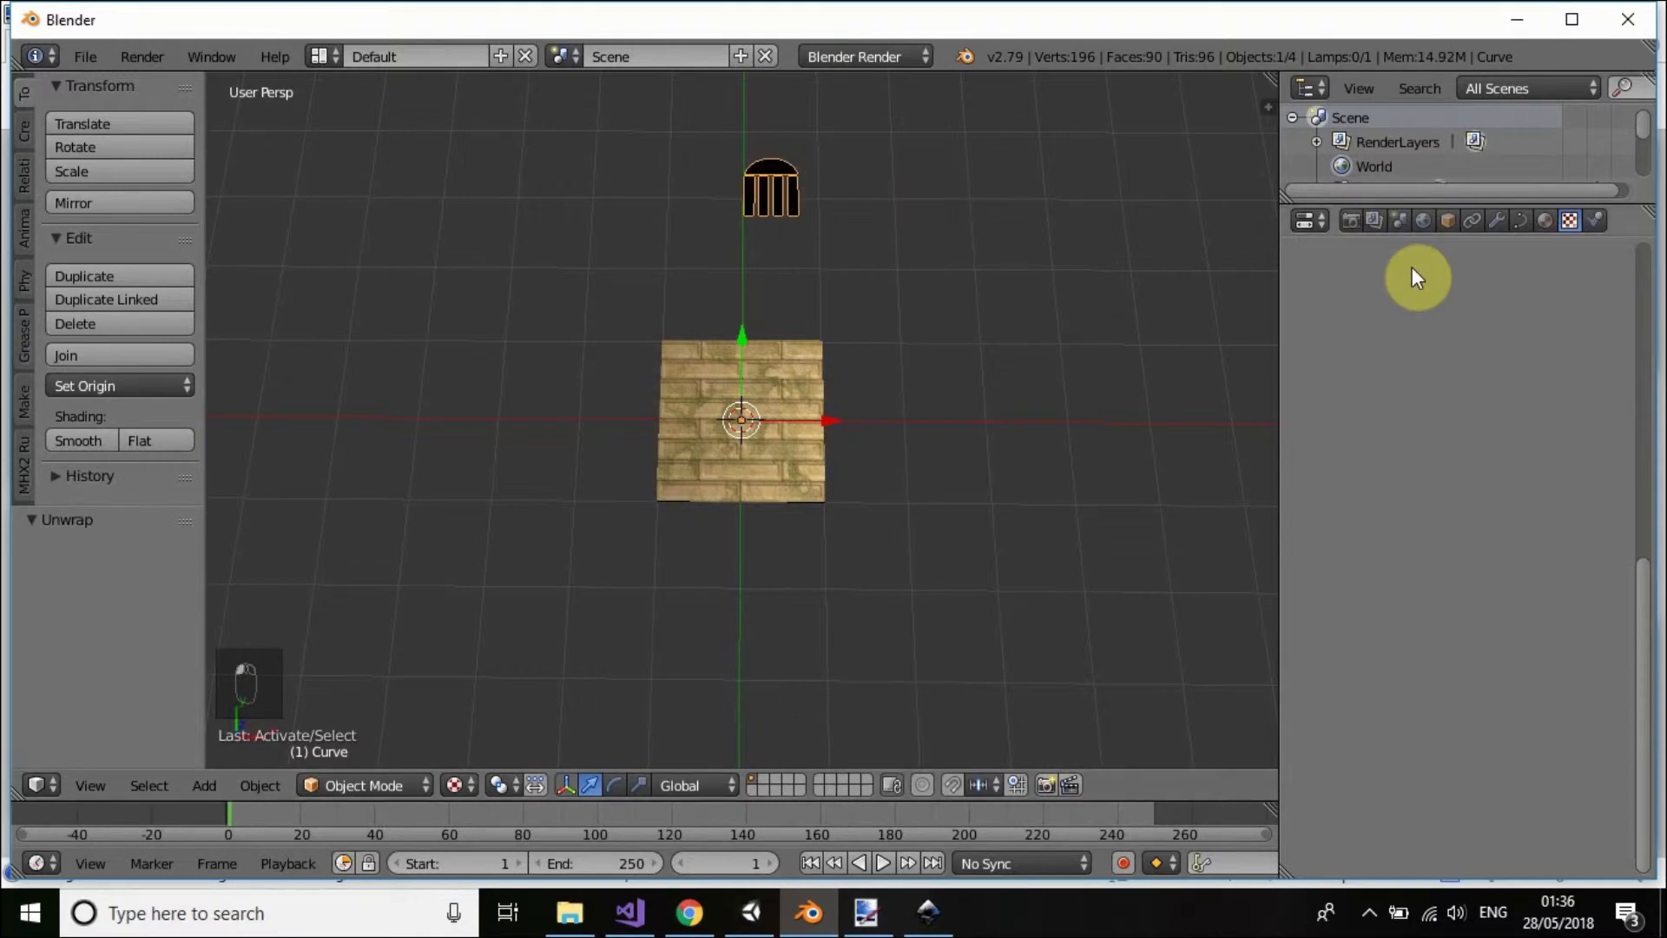
{"action": "left_click", "coordinate": [1498, 222]}
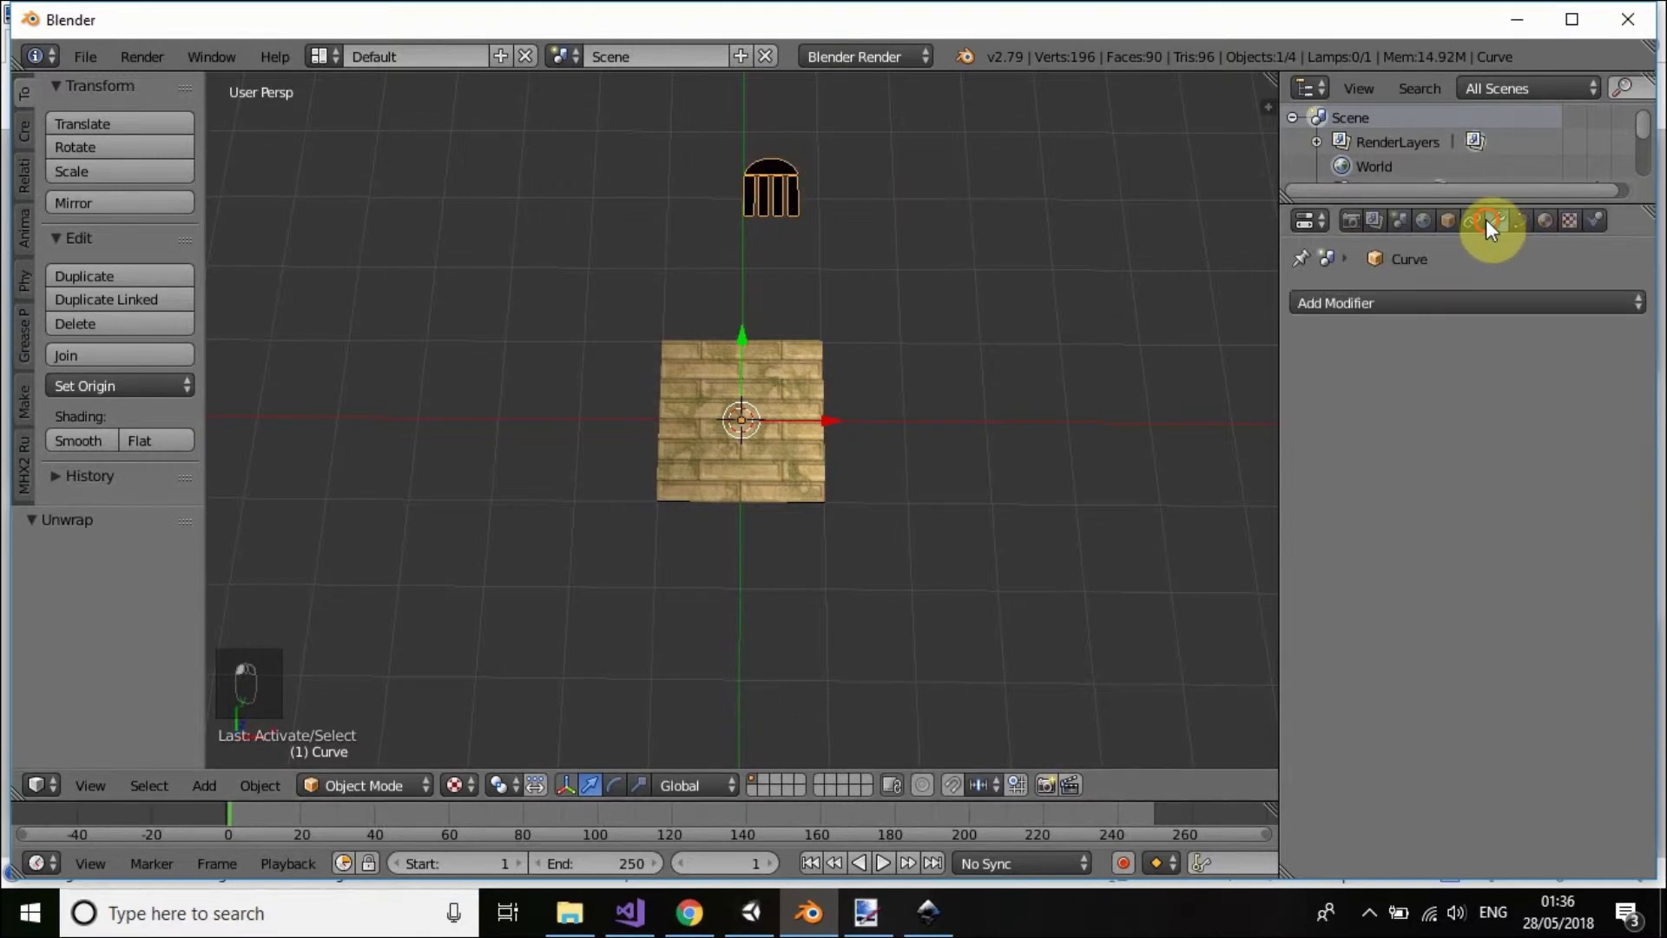
{"action": "left_click", "coordinate": [1387, 305]}
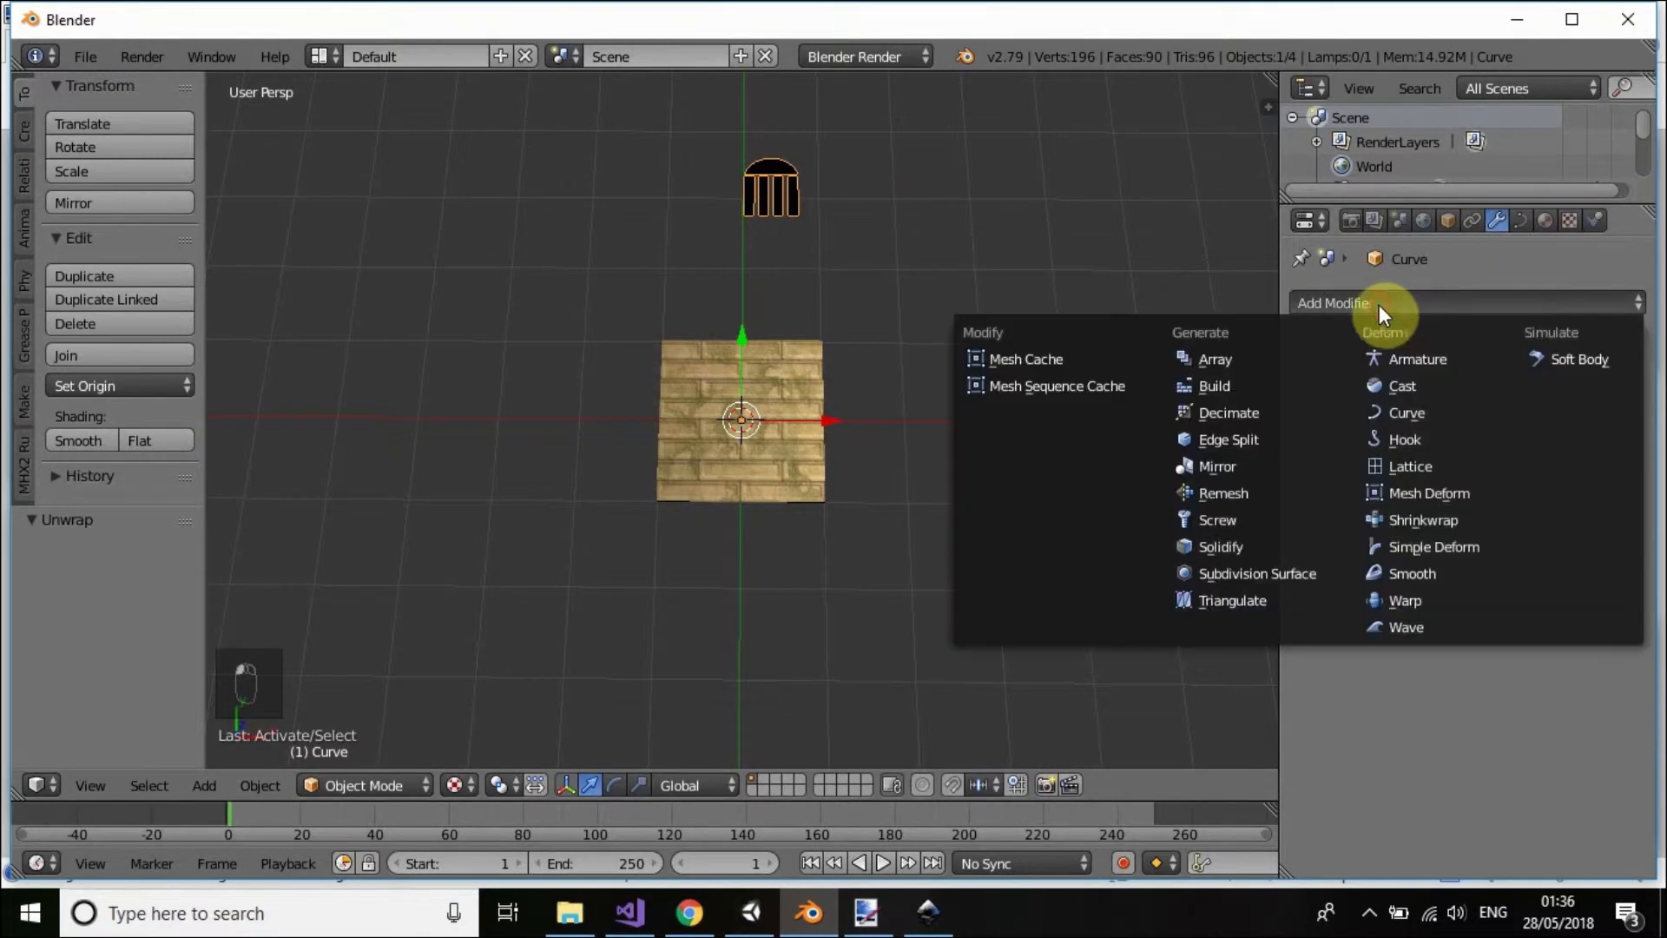
{"action": "left_click", "coordinate": [1222, 545]}
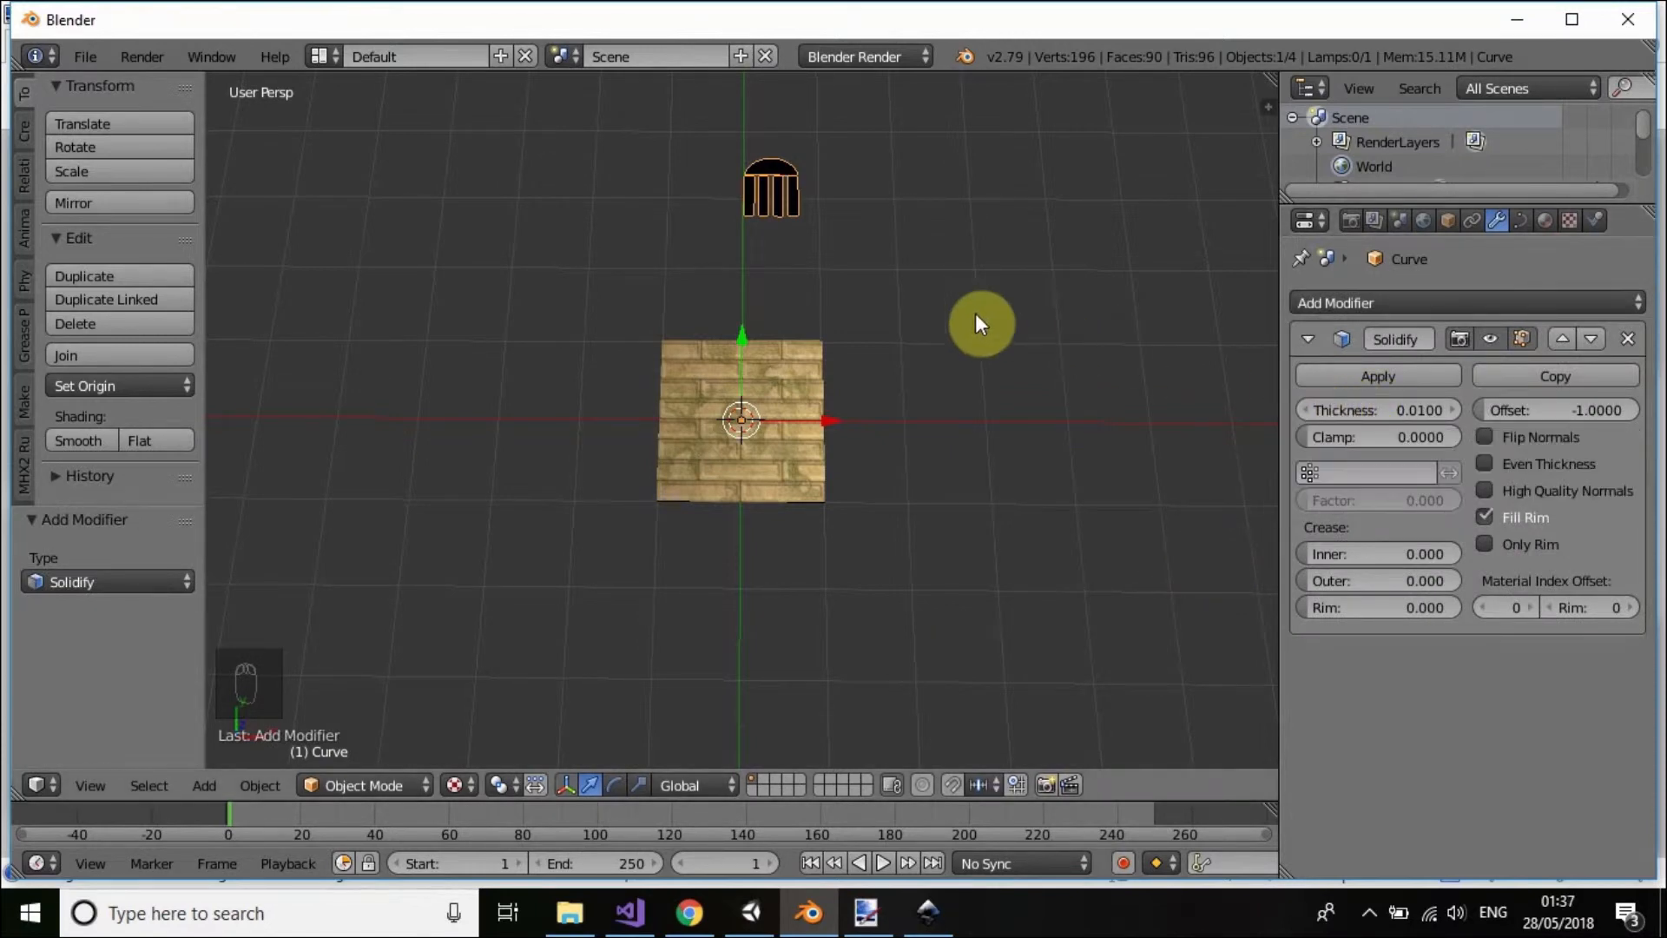
{"action": "middle_click_drag", "start_coordinate": [905, 323], "coordinate": [908, 122]}
{"action": "scroll", "coordinate": [868, 330], "scroll_direction": "up", "scroll_amount": 6}
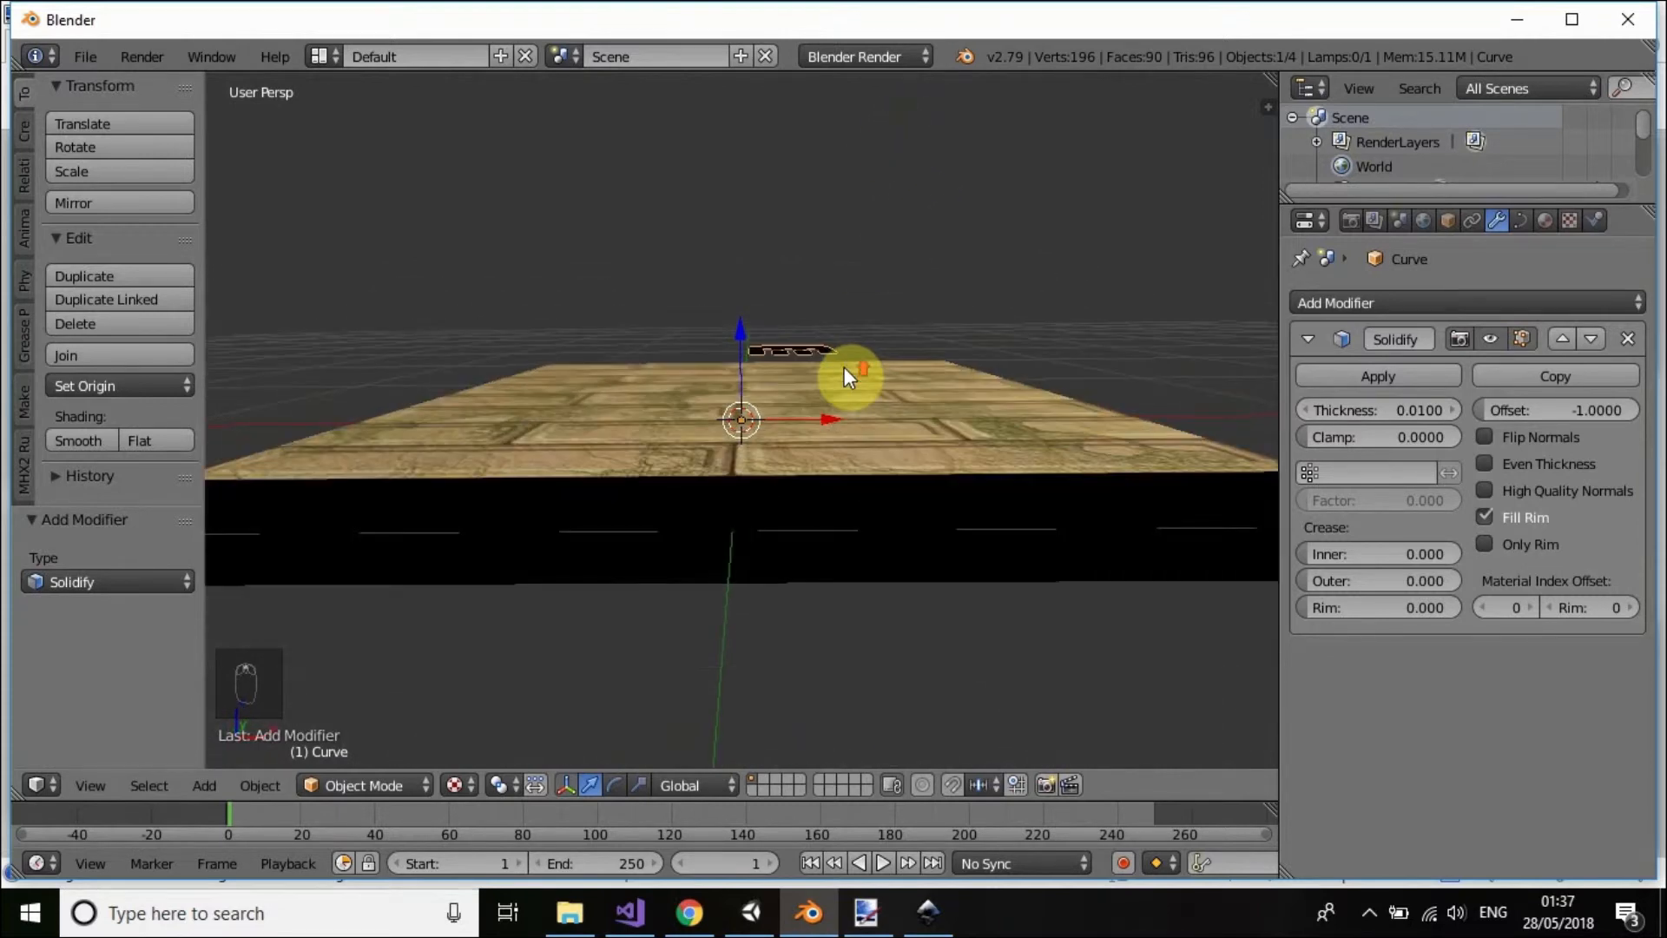
{"action": "mouse_move", "coordinate": [910, 291]}
{"action": "middle_mouse_down"}
{"action": "mouse_move", "coordinate": [908, 324]}
{"action": "mouse_move", "coordinate": [889, 316]}
{"action": "mouse_move", "coordinate": [903, 321]}
{"action": "middle_mouse_up"}
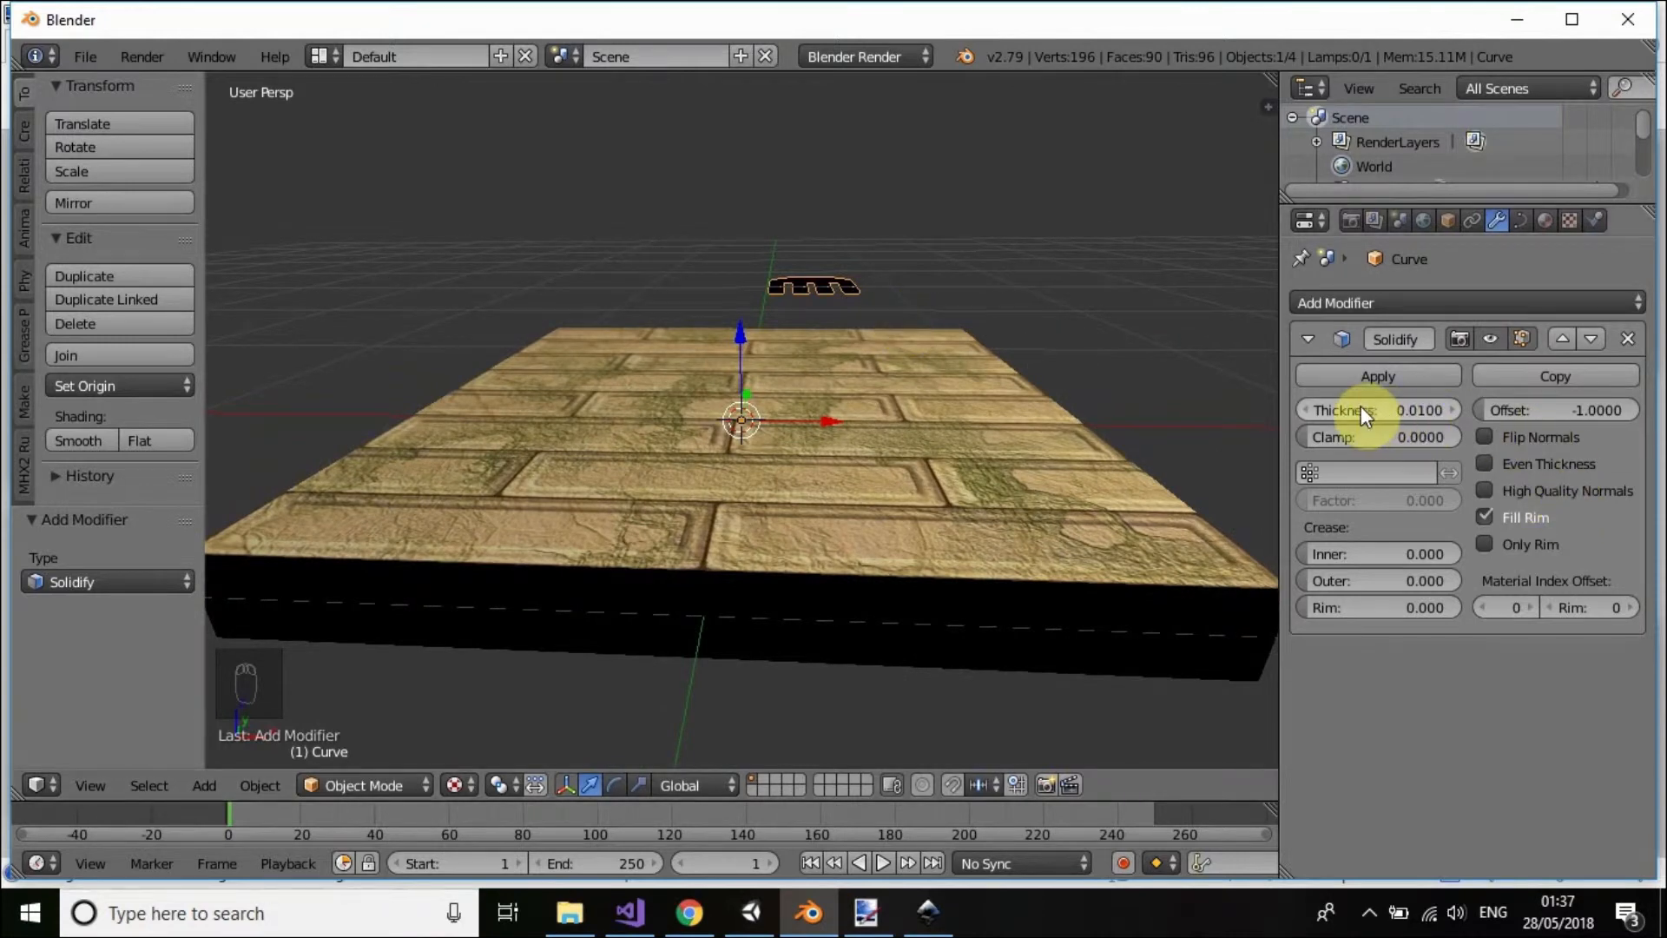
{"action": "left_click_drag", "start_coordinate": [1361, 409], "coordinate": [1216, 409]}
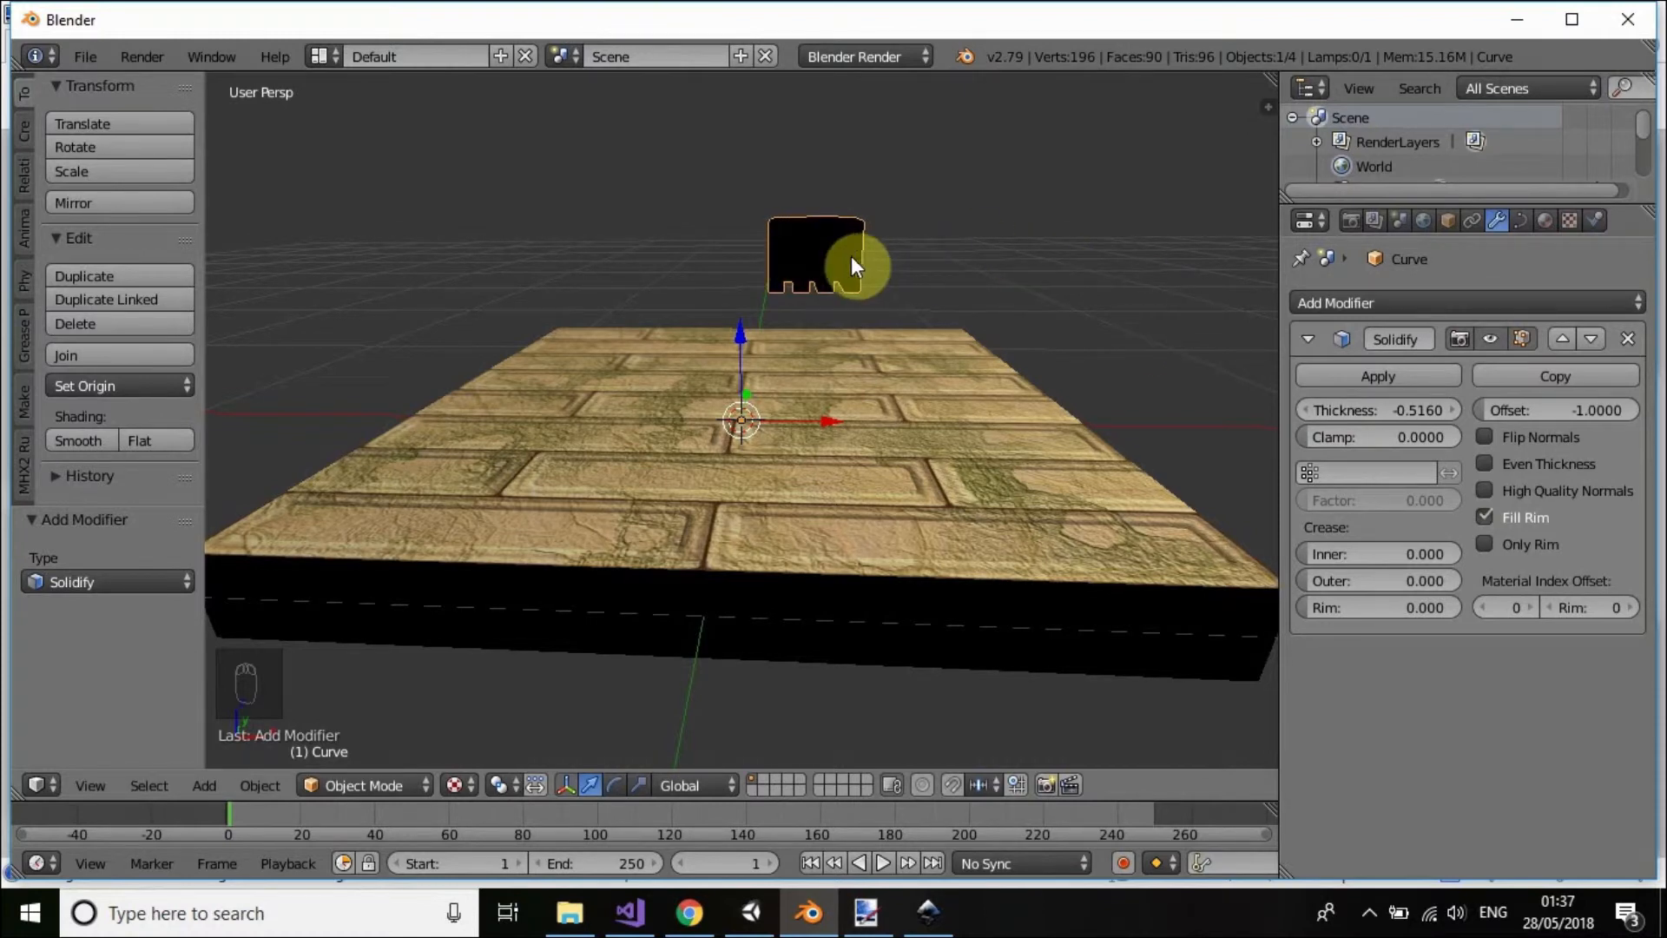
- Move the window curve's geometry to its origin, using Geometry to Origin, so it sits over the slab's centre
{"action": "right_click", "coordinate": [807, 238]}
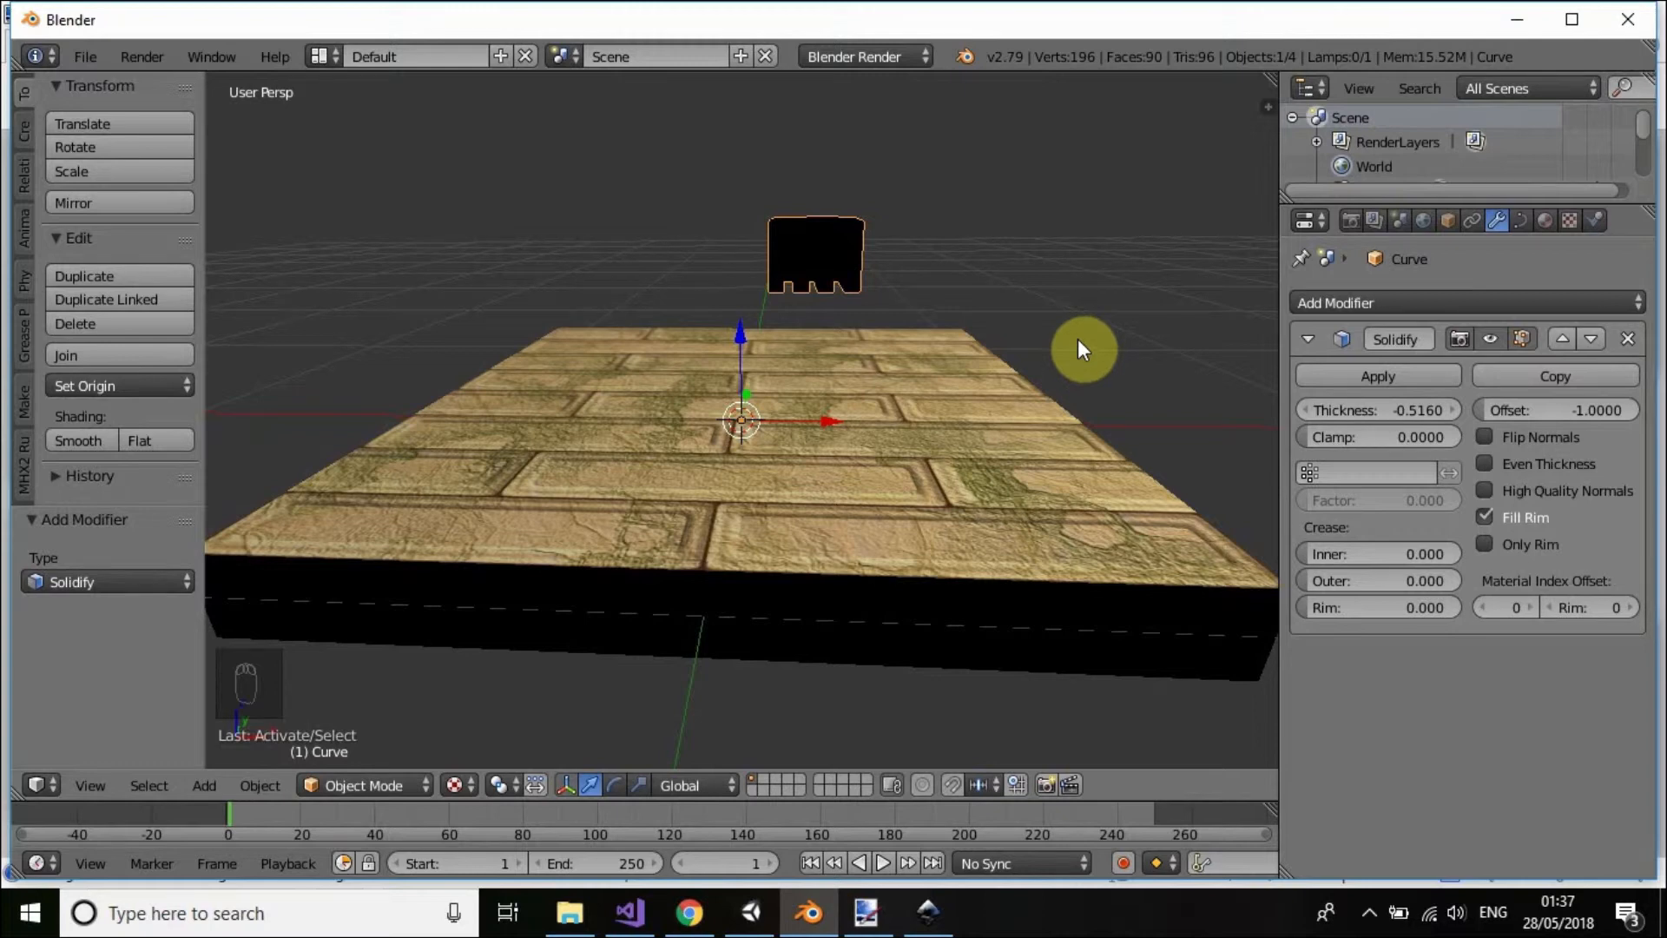
{"action": "key", "text": "ctrl+alt+shift+c"}
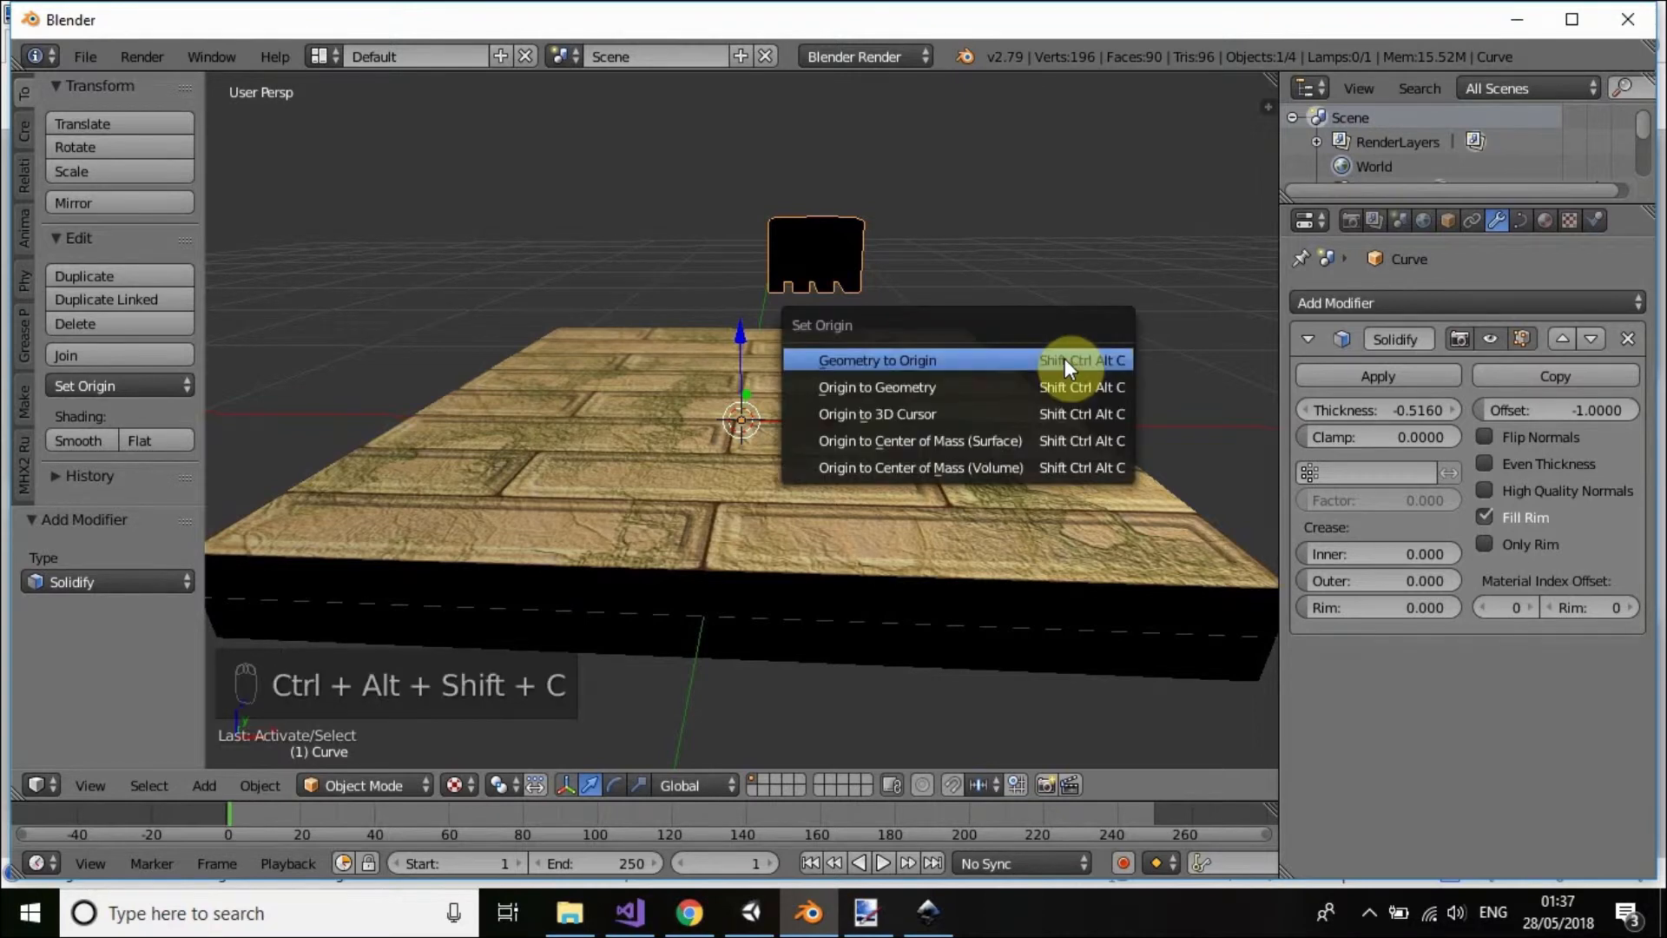
{"action": "left_click", "coordinate": [1002, 363]}
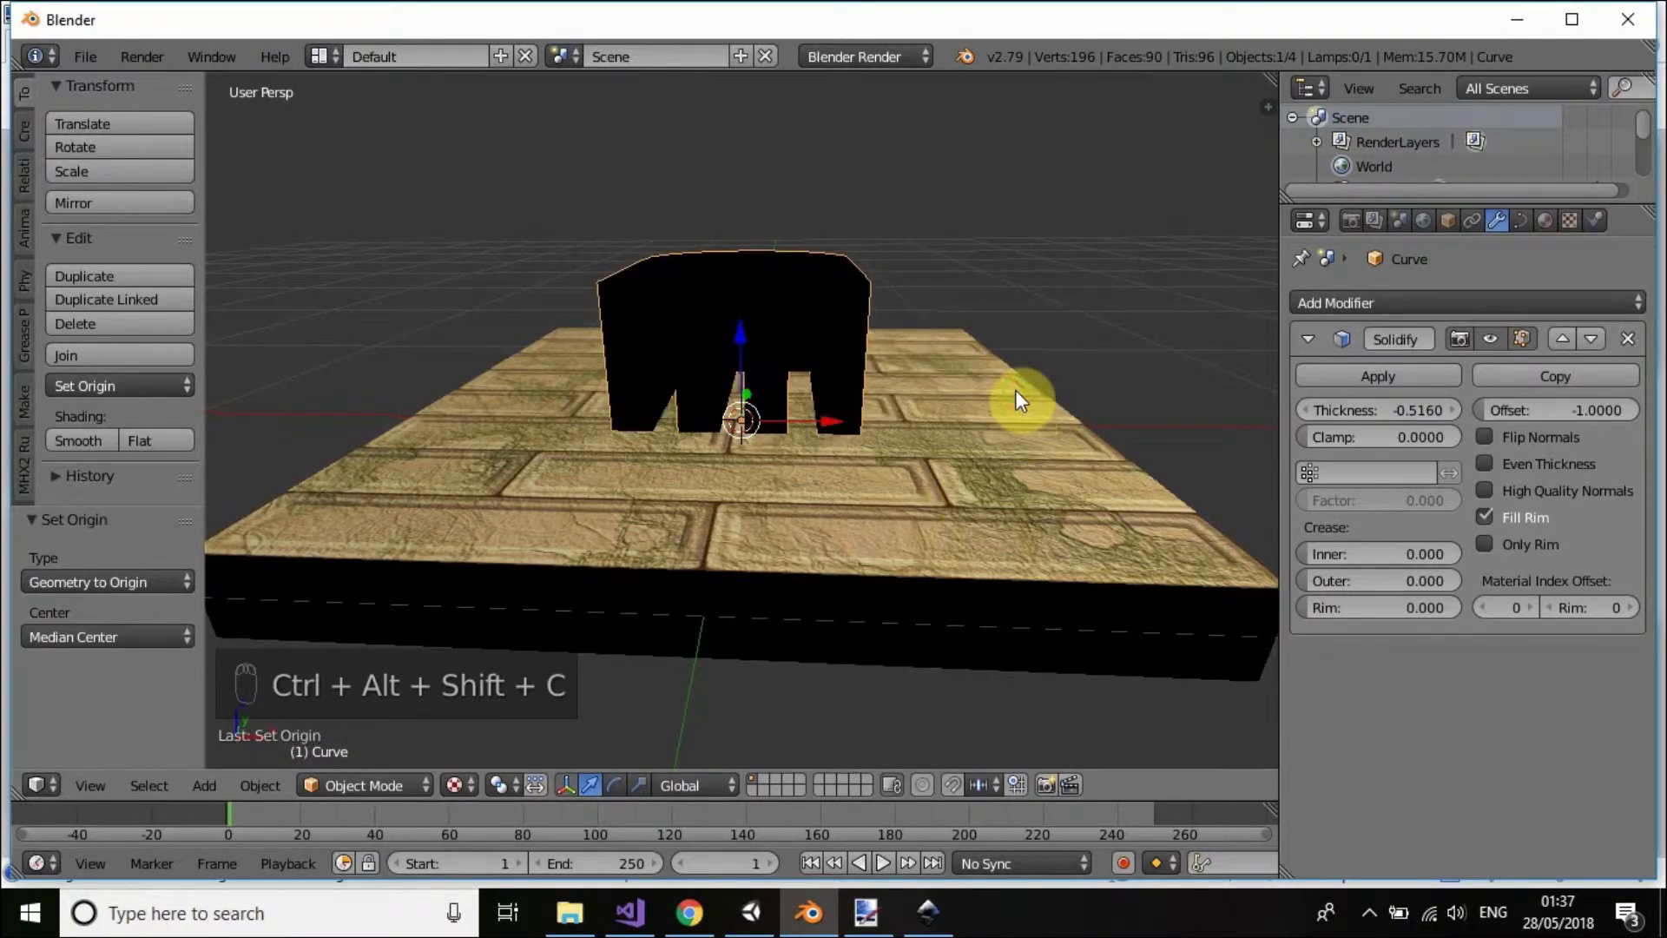
- Lower the window shape by about 0.243 along Z so that it passes through the slab
{"action": "middle_click_drag", "start_coordinate": [1014, 391], "coordinate": [1023, 352]}
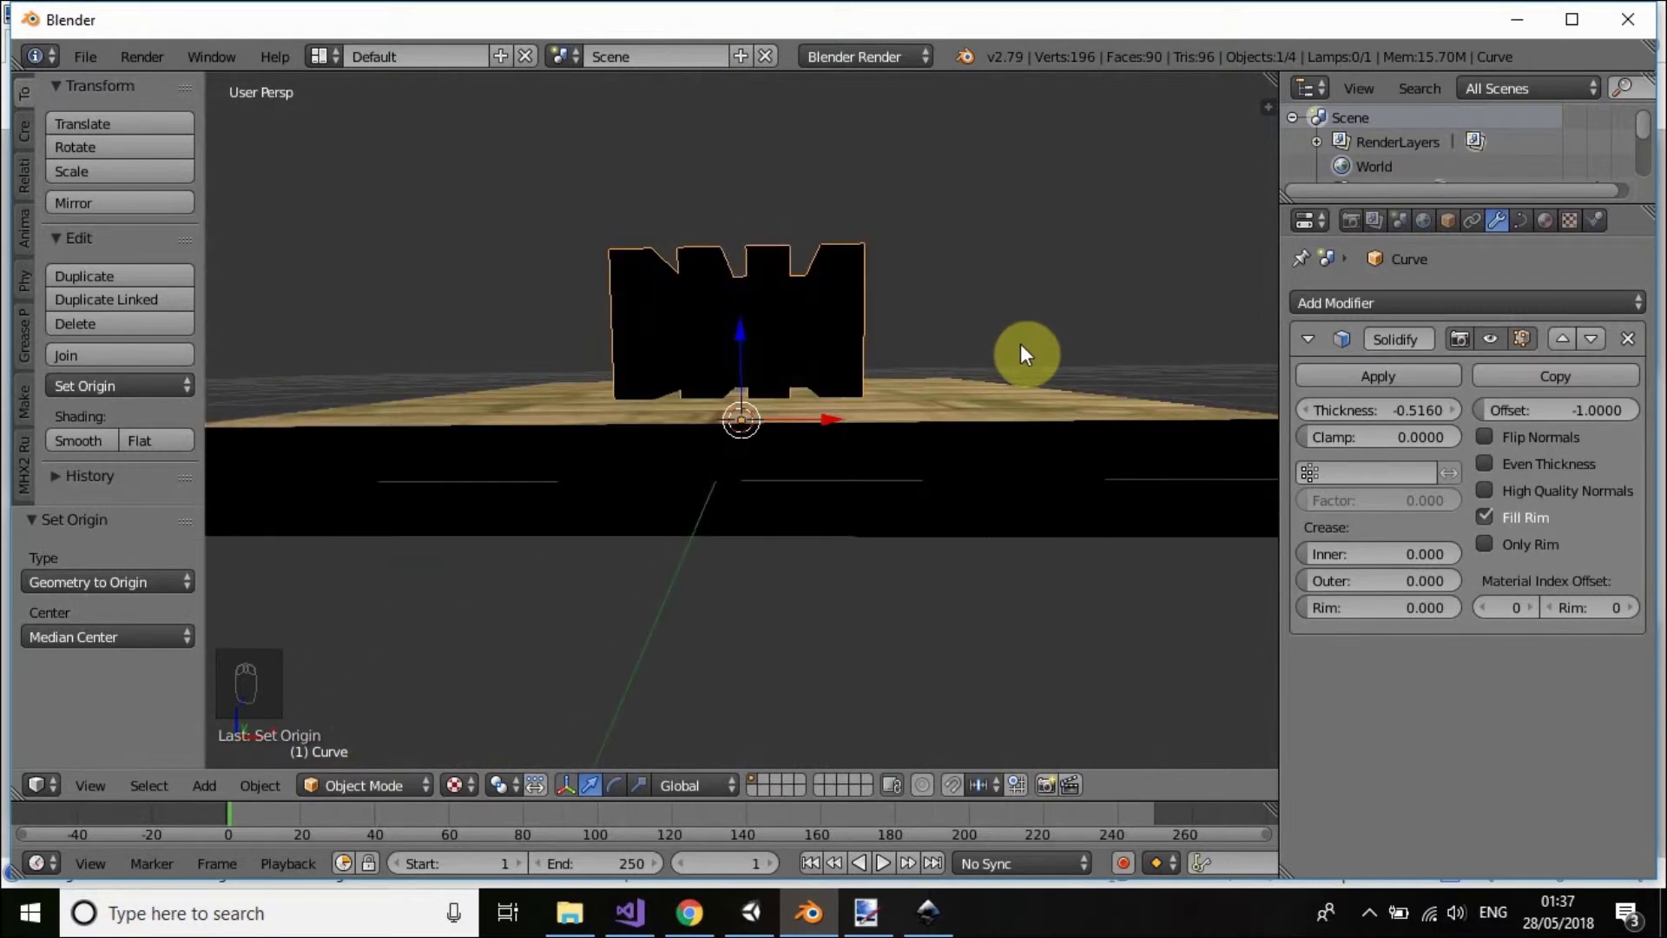
{"action": "key", "text": "g"}
{"action": "key", "text": "z"}
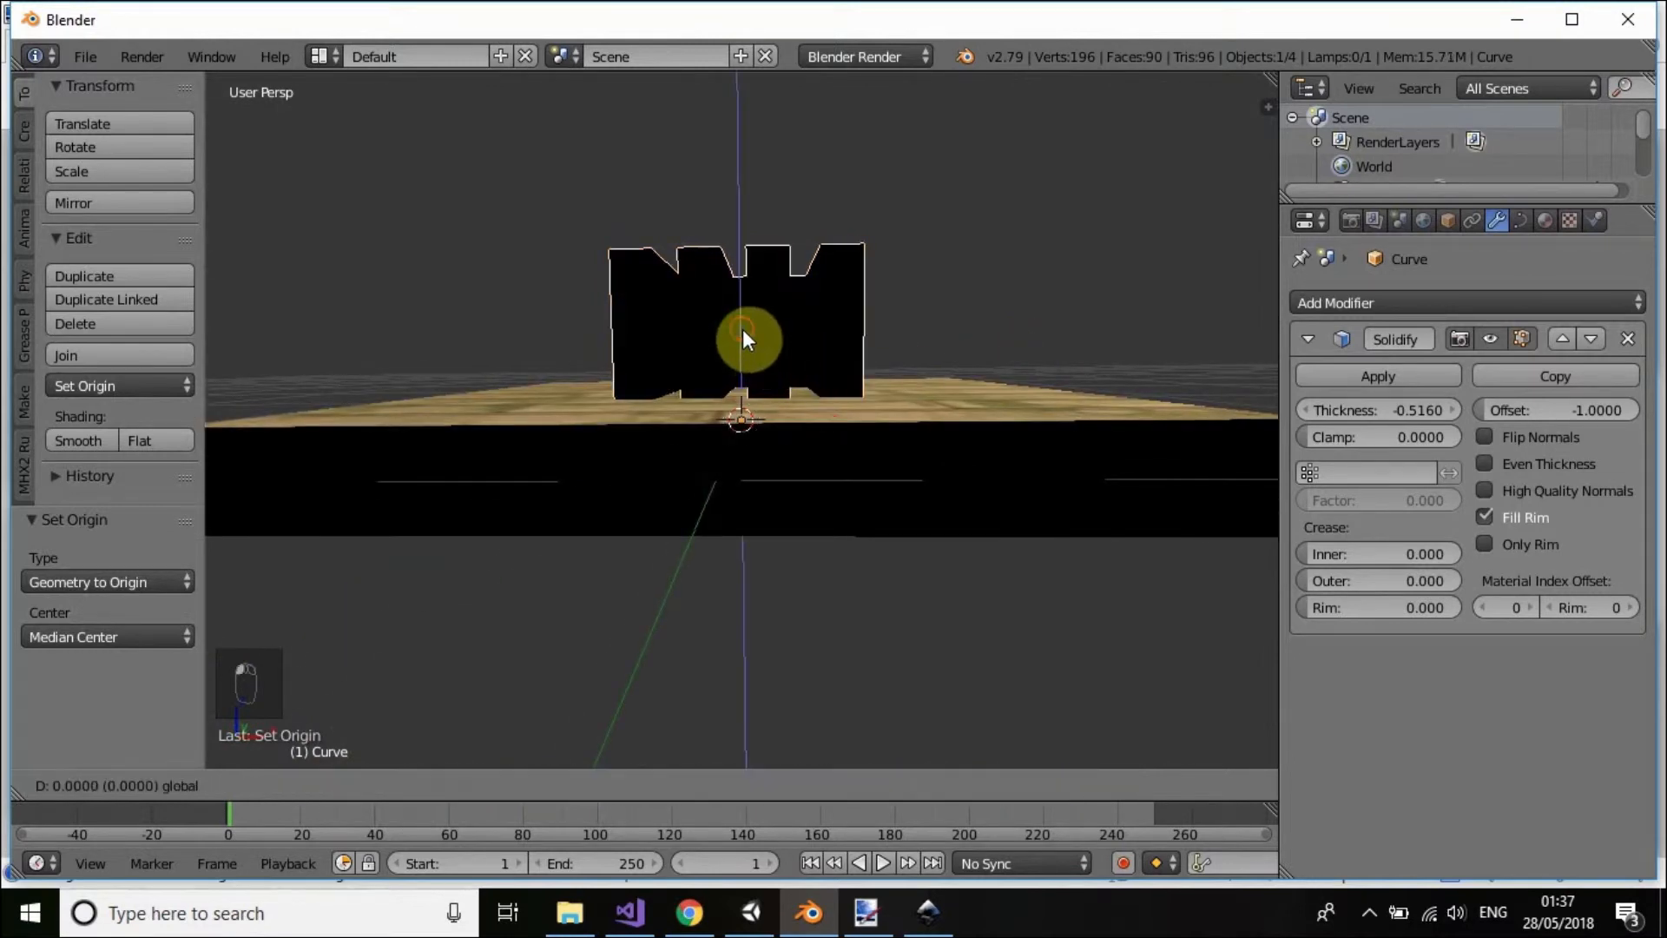
{"action": "left_click", "coordinate": [737, 397]}
{"action": "middle_click_drag", "start_coordinate": [995, 330], "coordinate": [986, 514]}
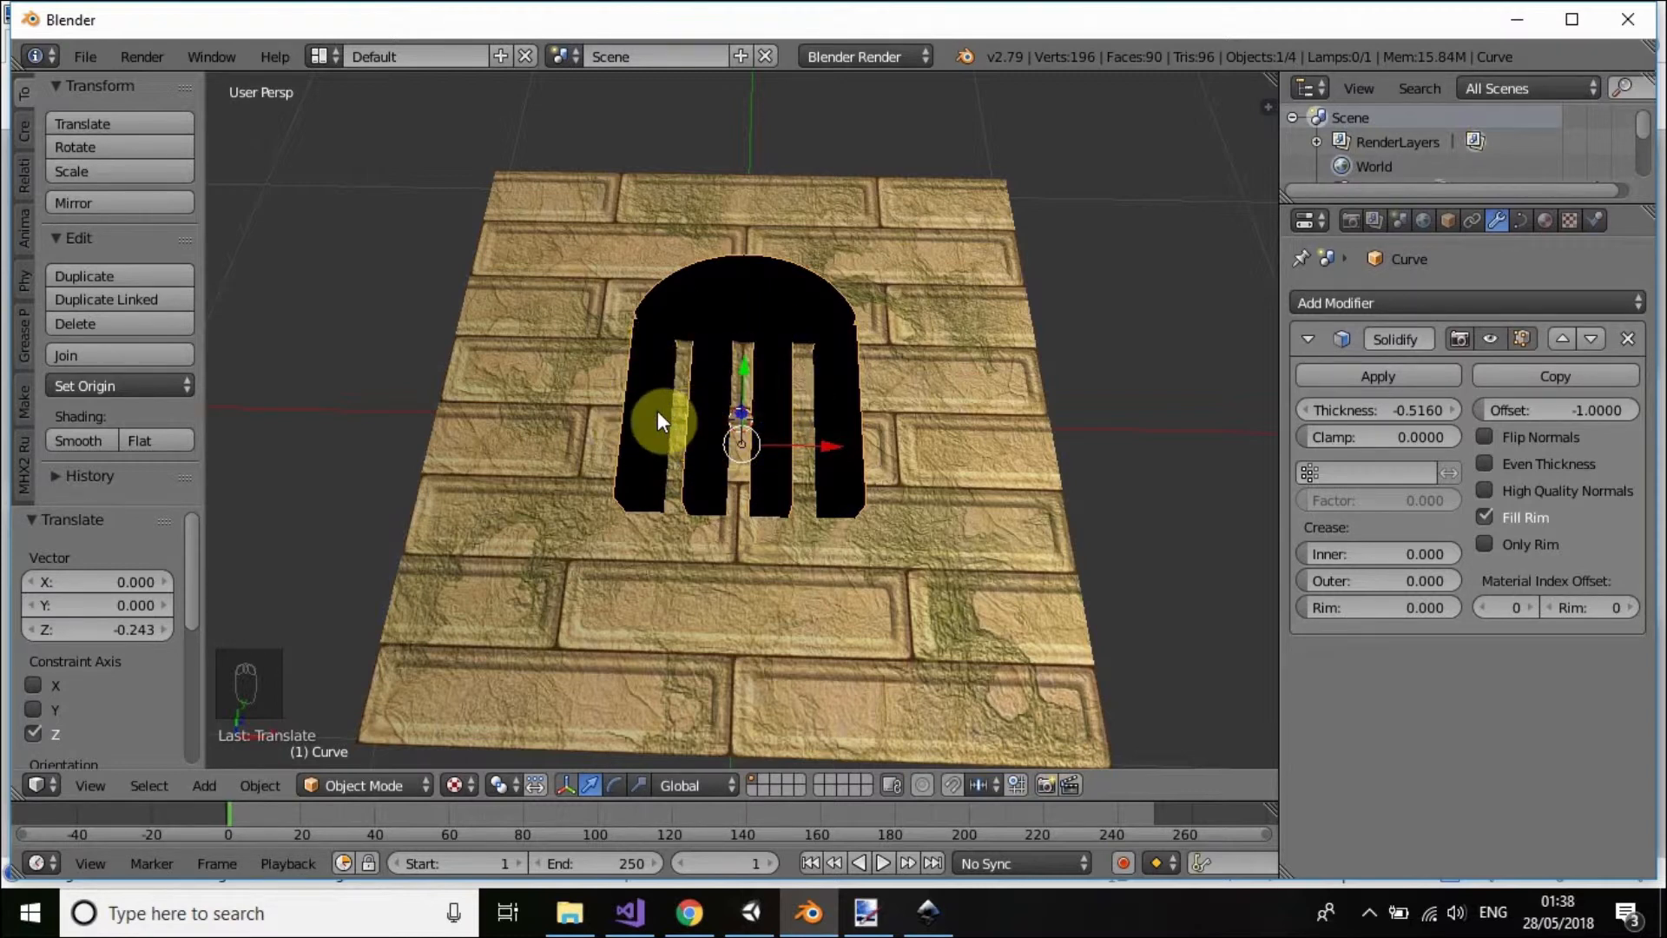
{"action": "middle_click_drag", "start_coordinate": [983, 514], "coordinate": [997, 446]}
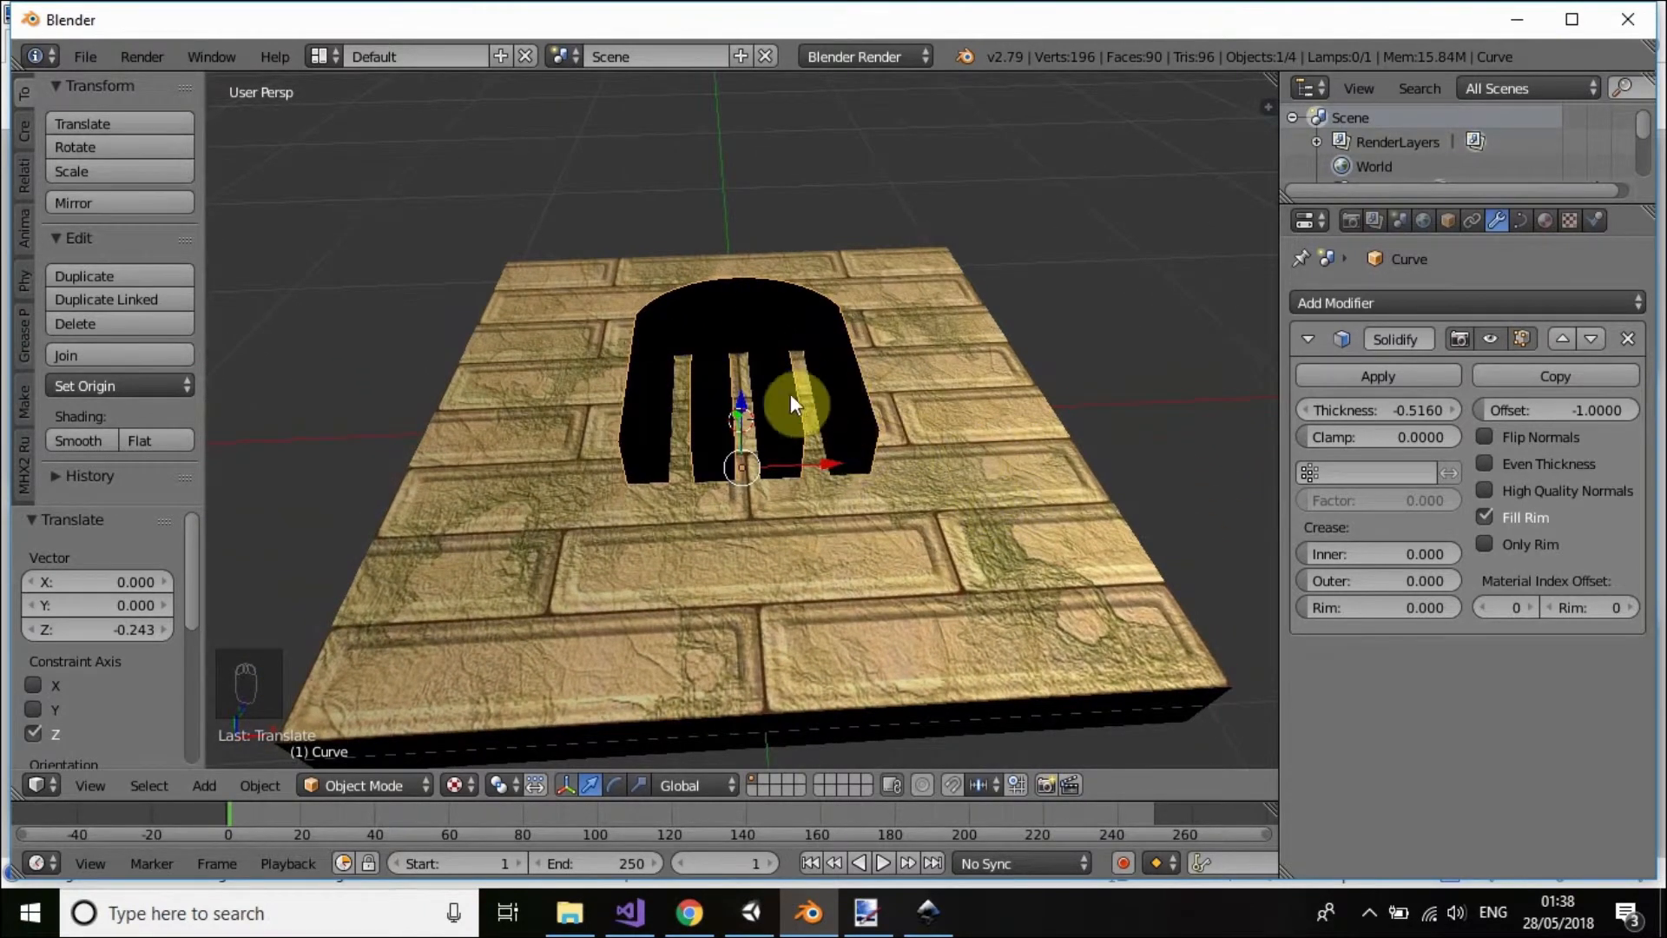
{"action": "middle_click_drag", "start_coordinate": [901, 451], "coordinate": [945, 625]}
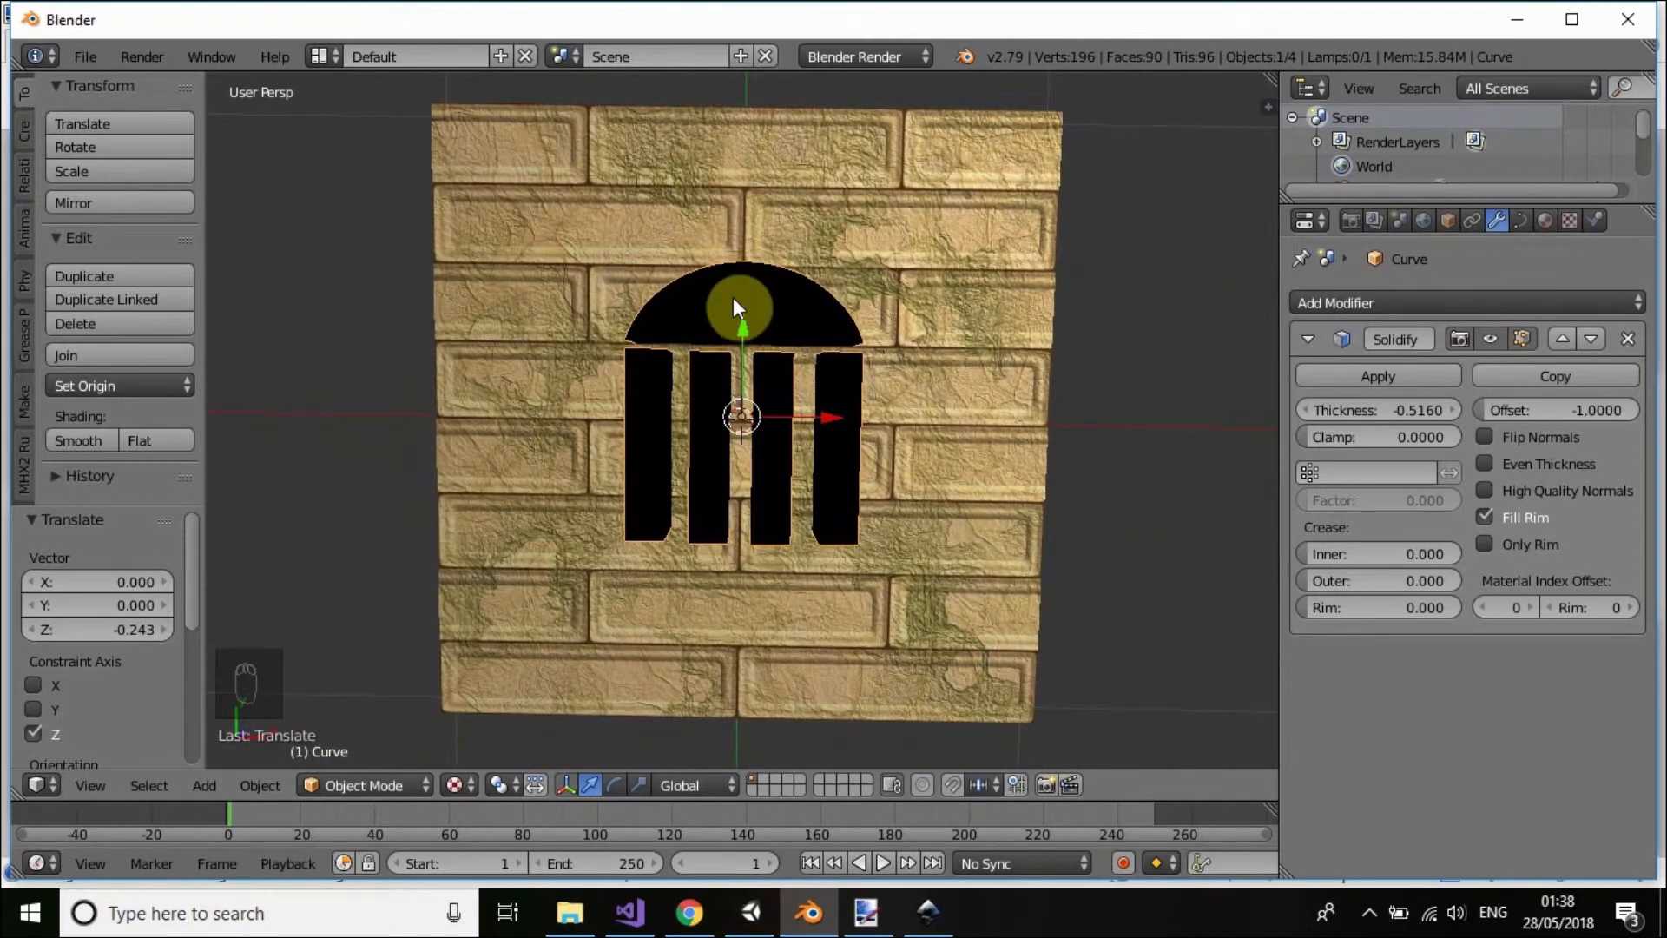
- Add a Boolean modifier to the stone slab and set its operation to Difference
{"action": "right_click", "coordinate": [930, 168]}
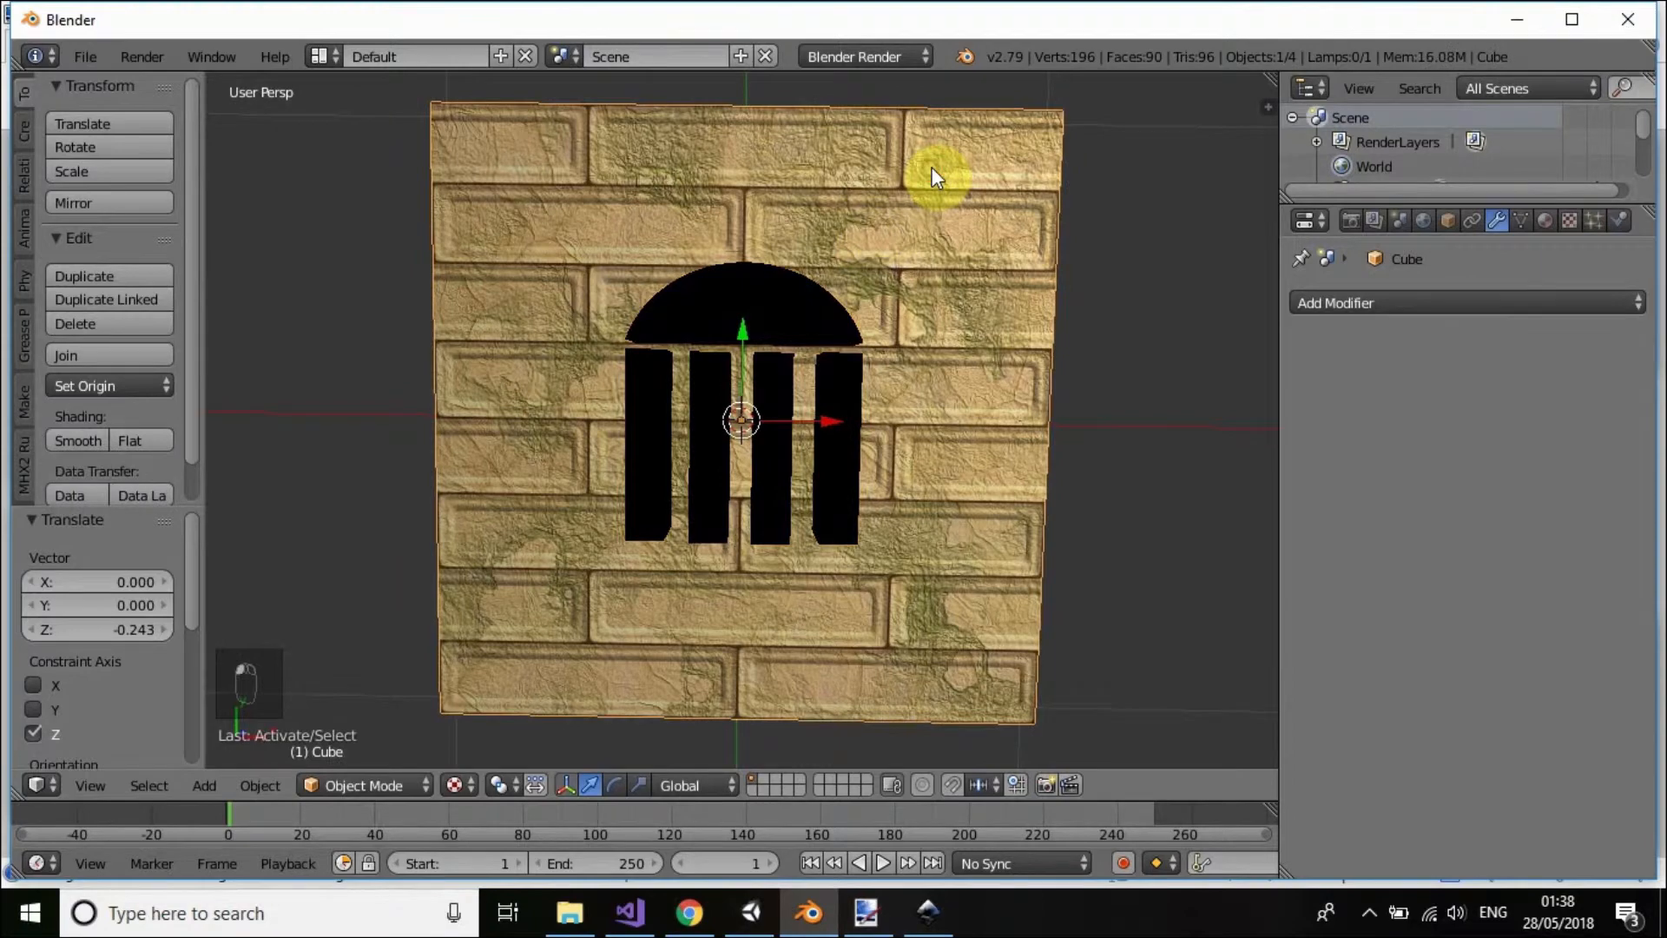
{"action": "left_click", "coordinate": [1495, 299]}
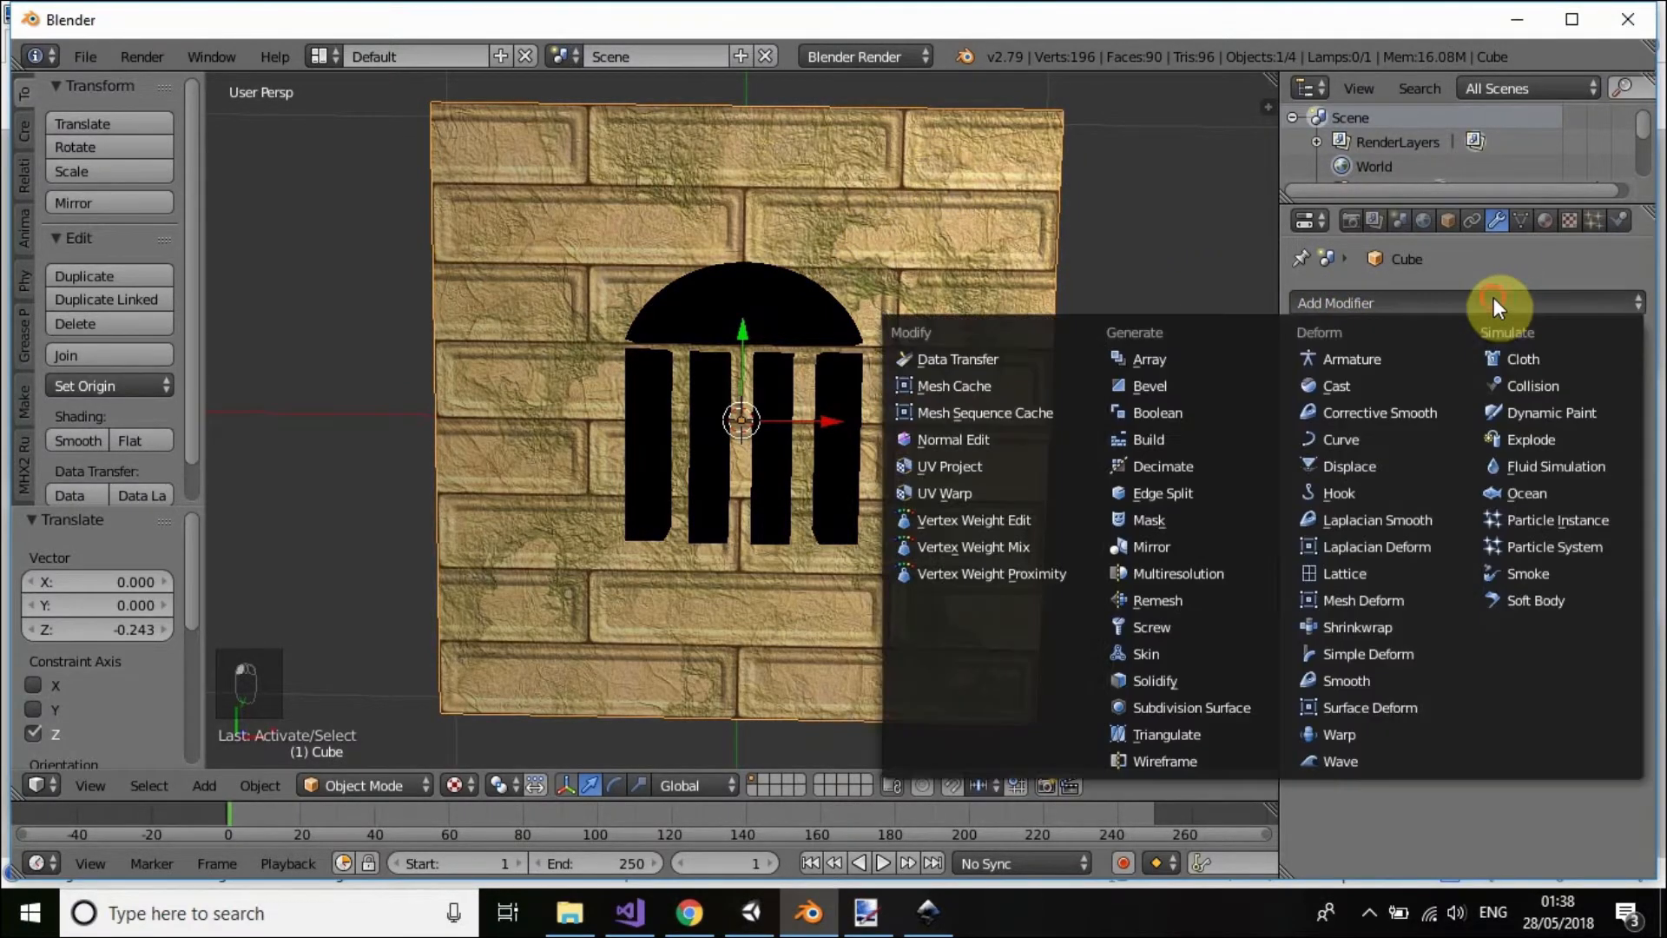
{"action": "left_click", "coordinate": [1145, 414]}
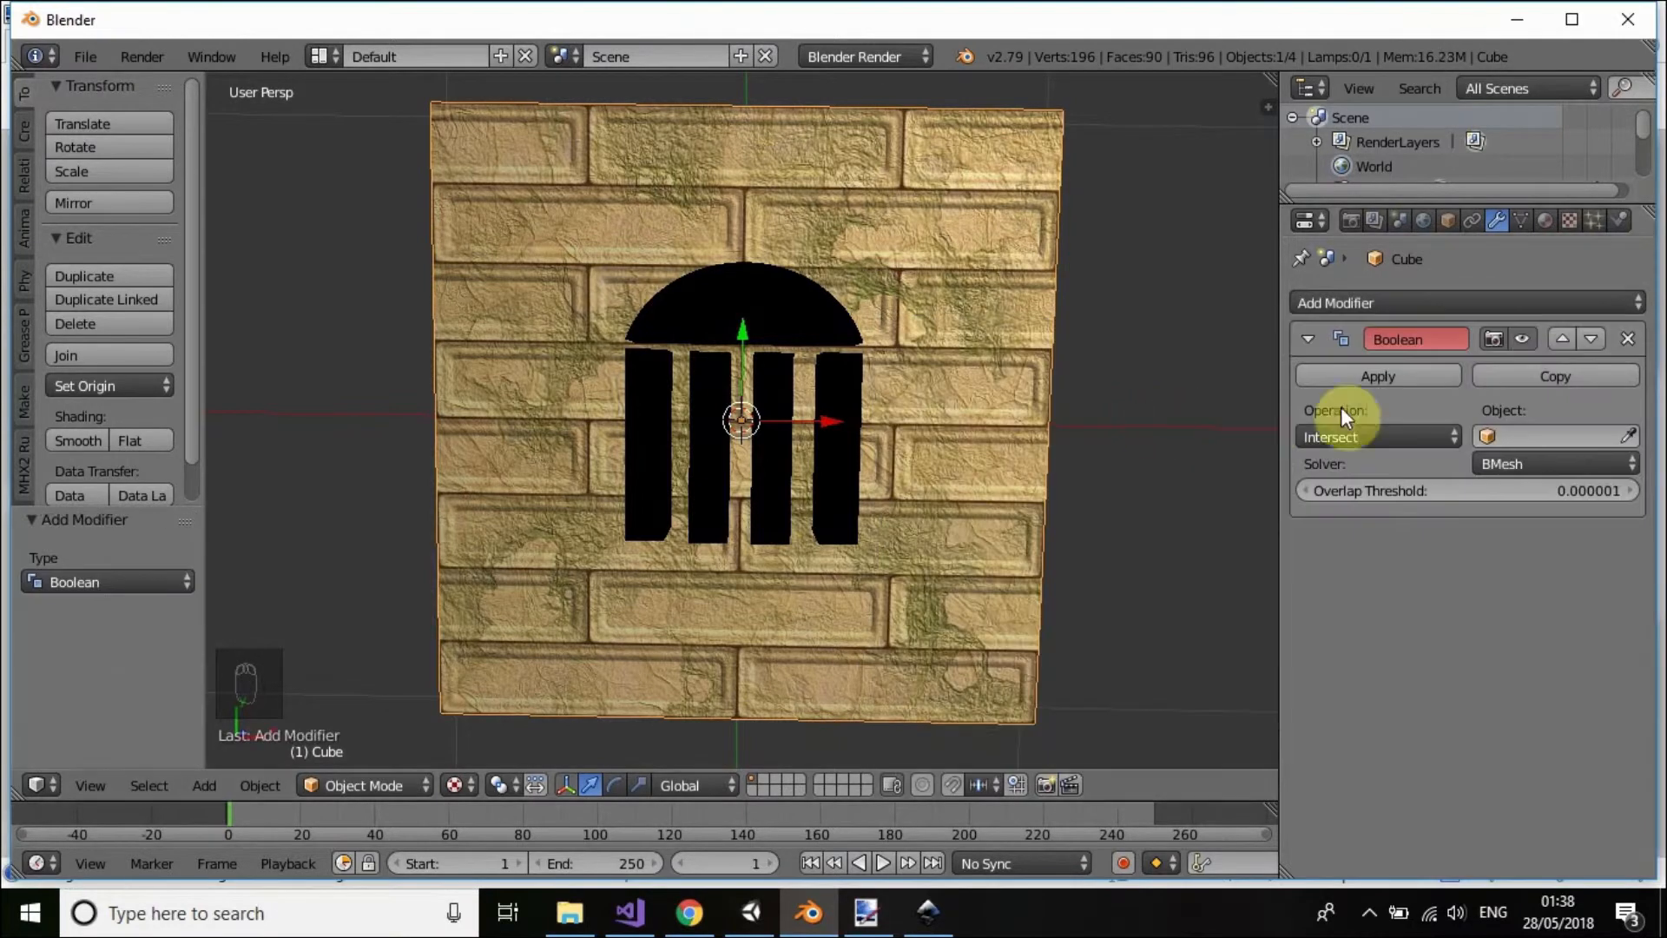
{"action": "left_click", "coordinate": [1372, 439]}
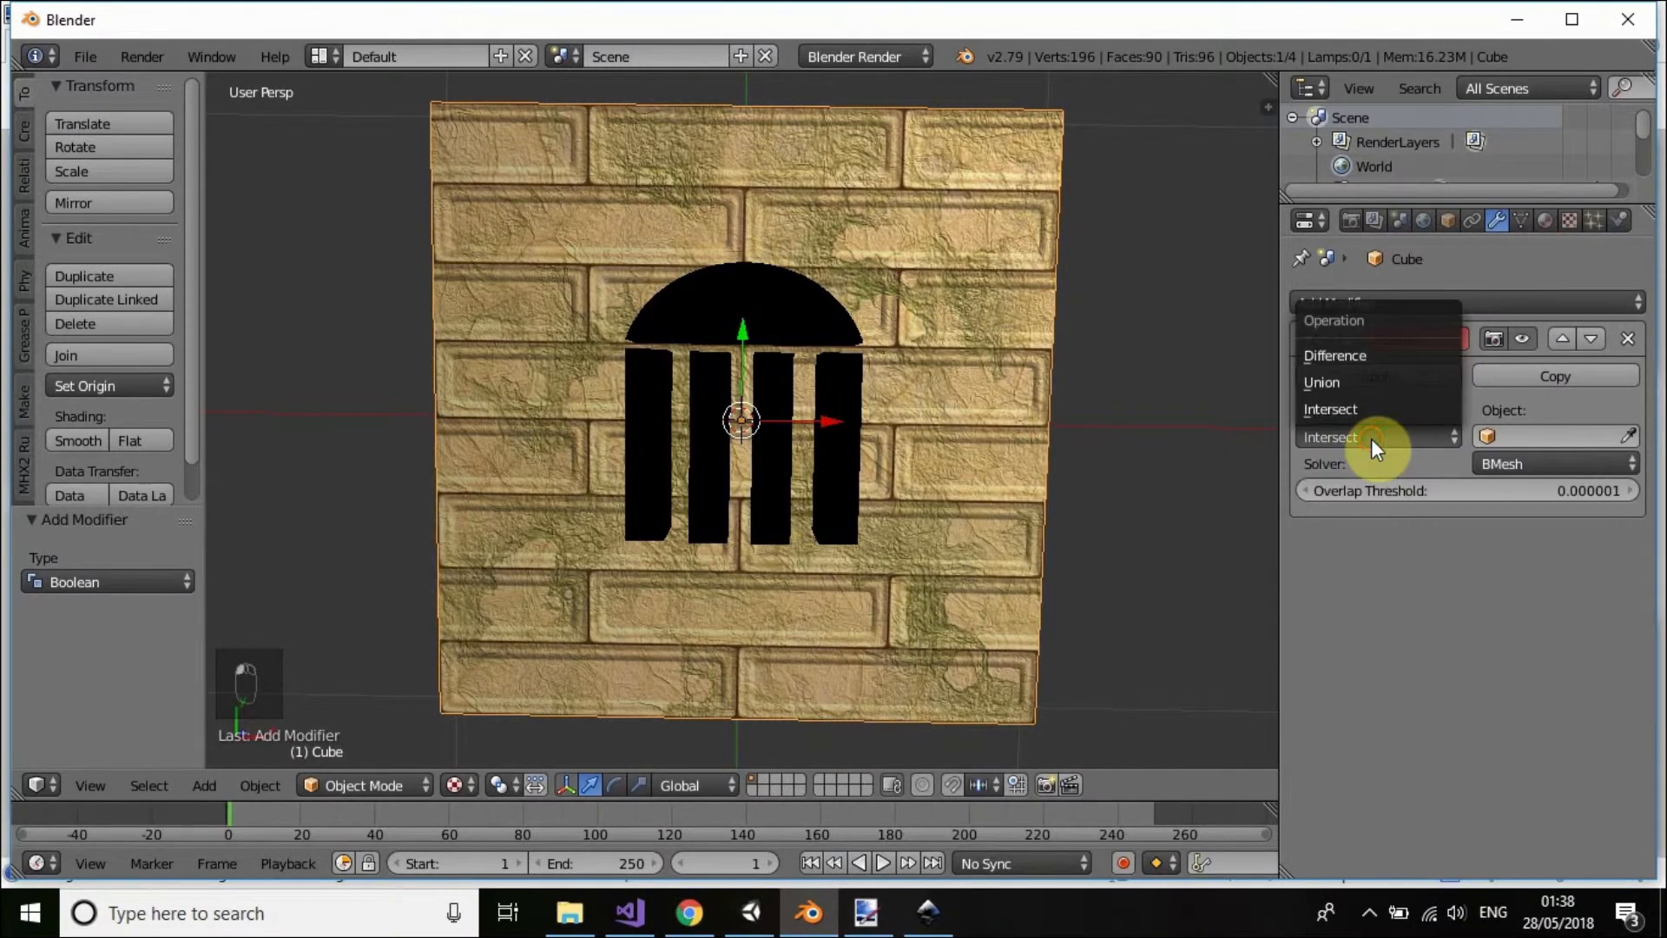
{"action": "left_click", "coordinate": [1342, 354]}
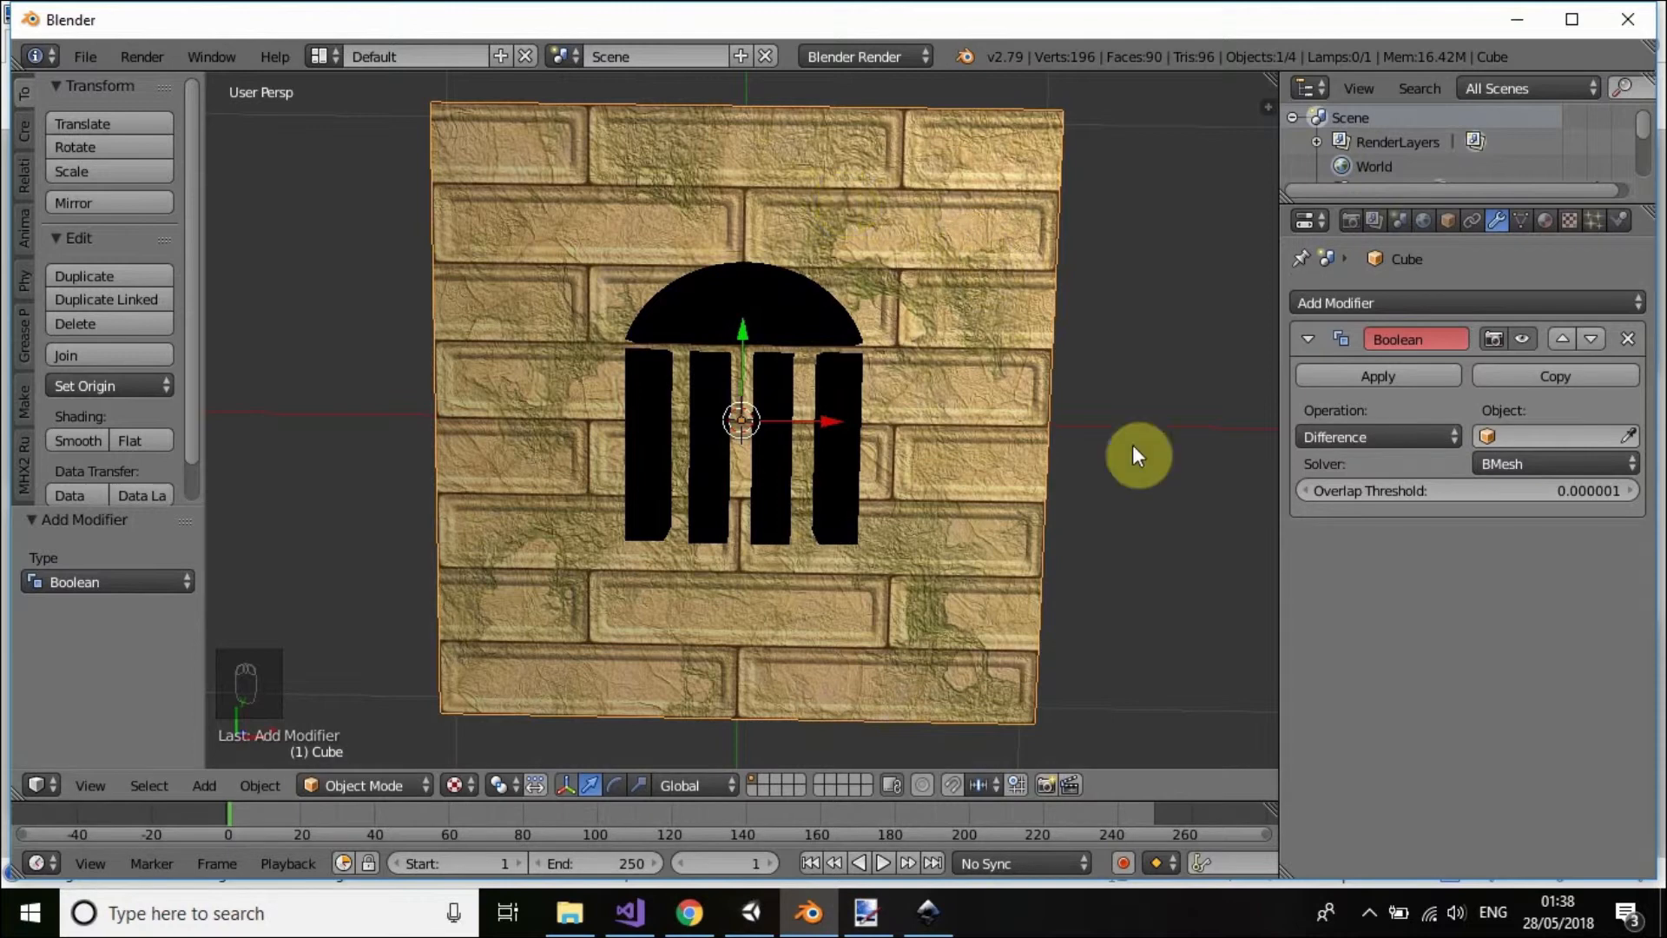
{"action": "left_click", "coordinate": [1518, 438]}
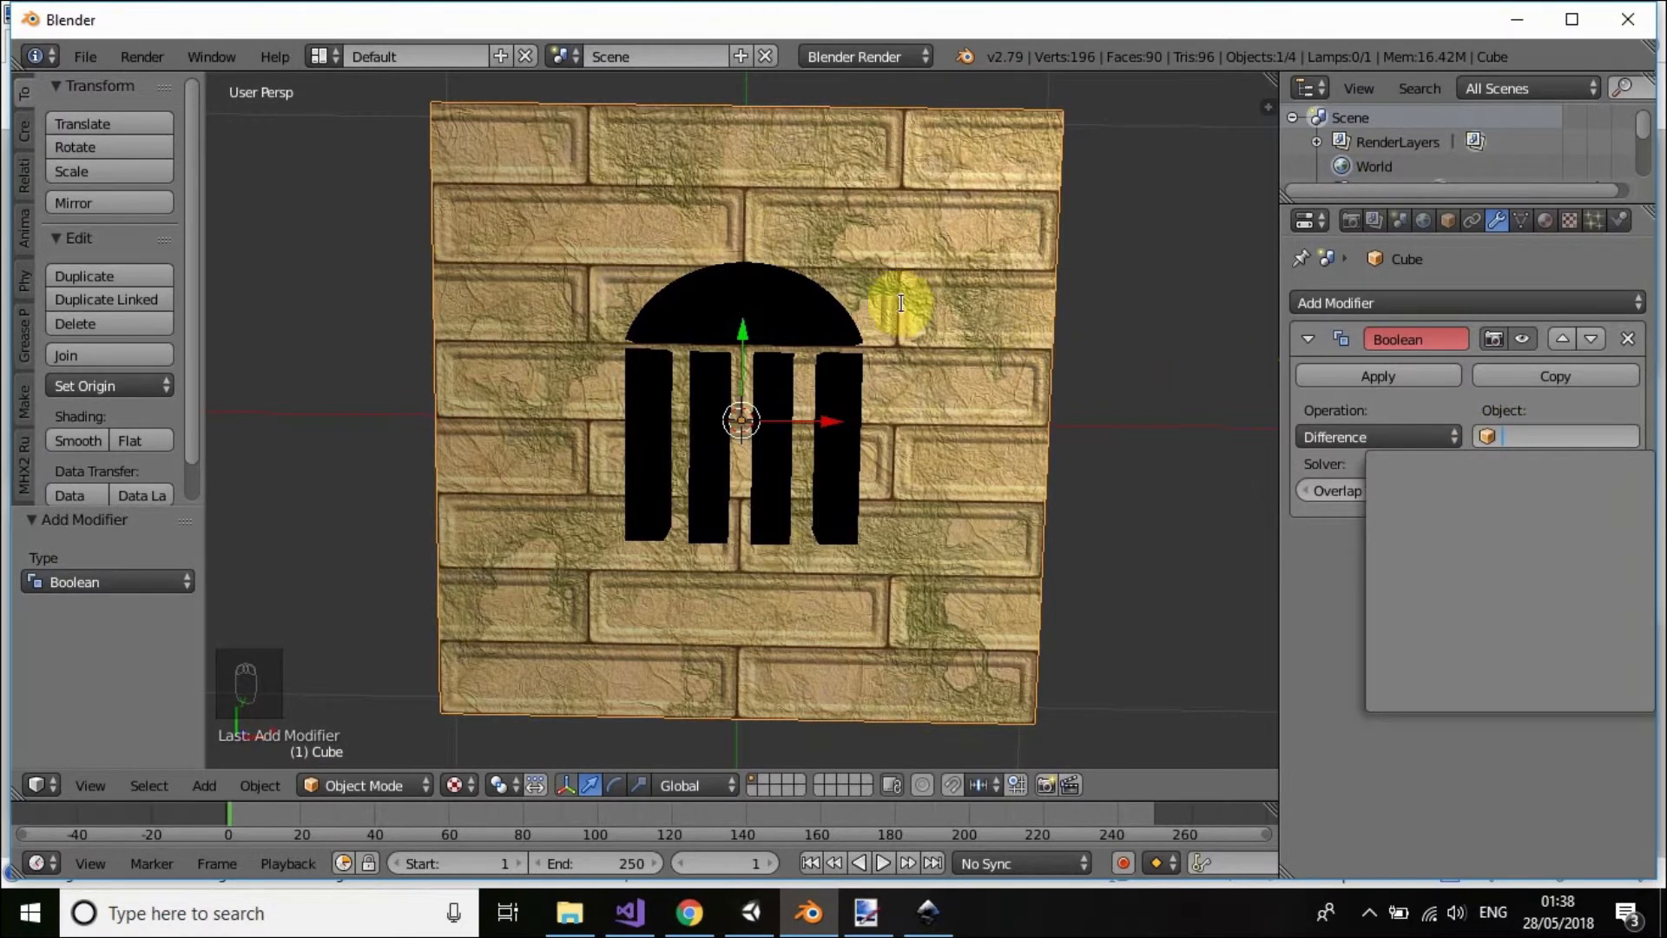
{"action": "left_click", "coordinate": [778, 296]}
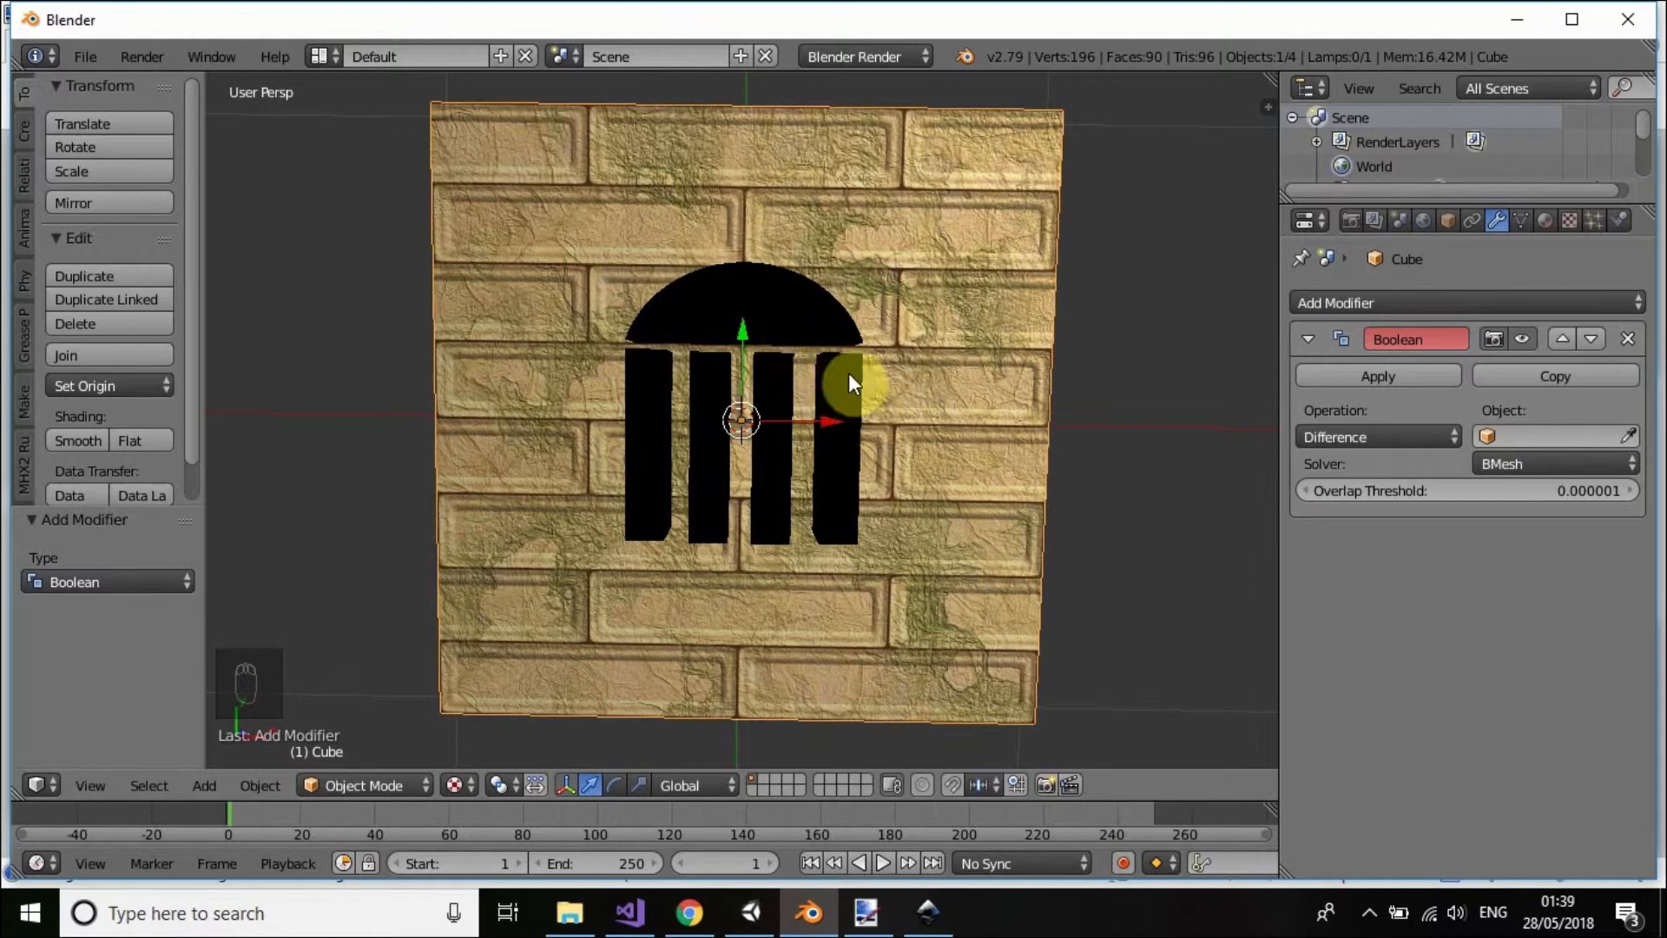
- Convert the window curve into a mesh with Mesh from Curve/Meta/Surf/Text
{"action": "middle_click_drag", "start_coordinate": [951, 323], "coordinate": [909, 316]}
{"action": "right_click", "coordinate": [700, 295]}
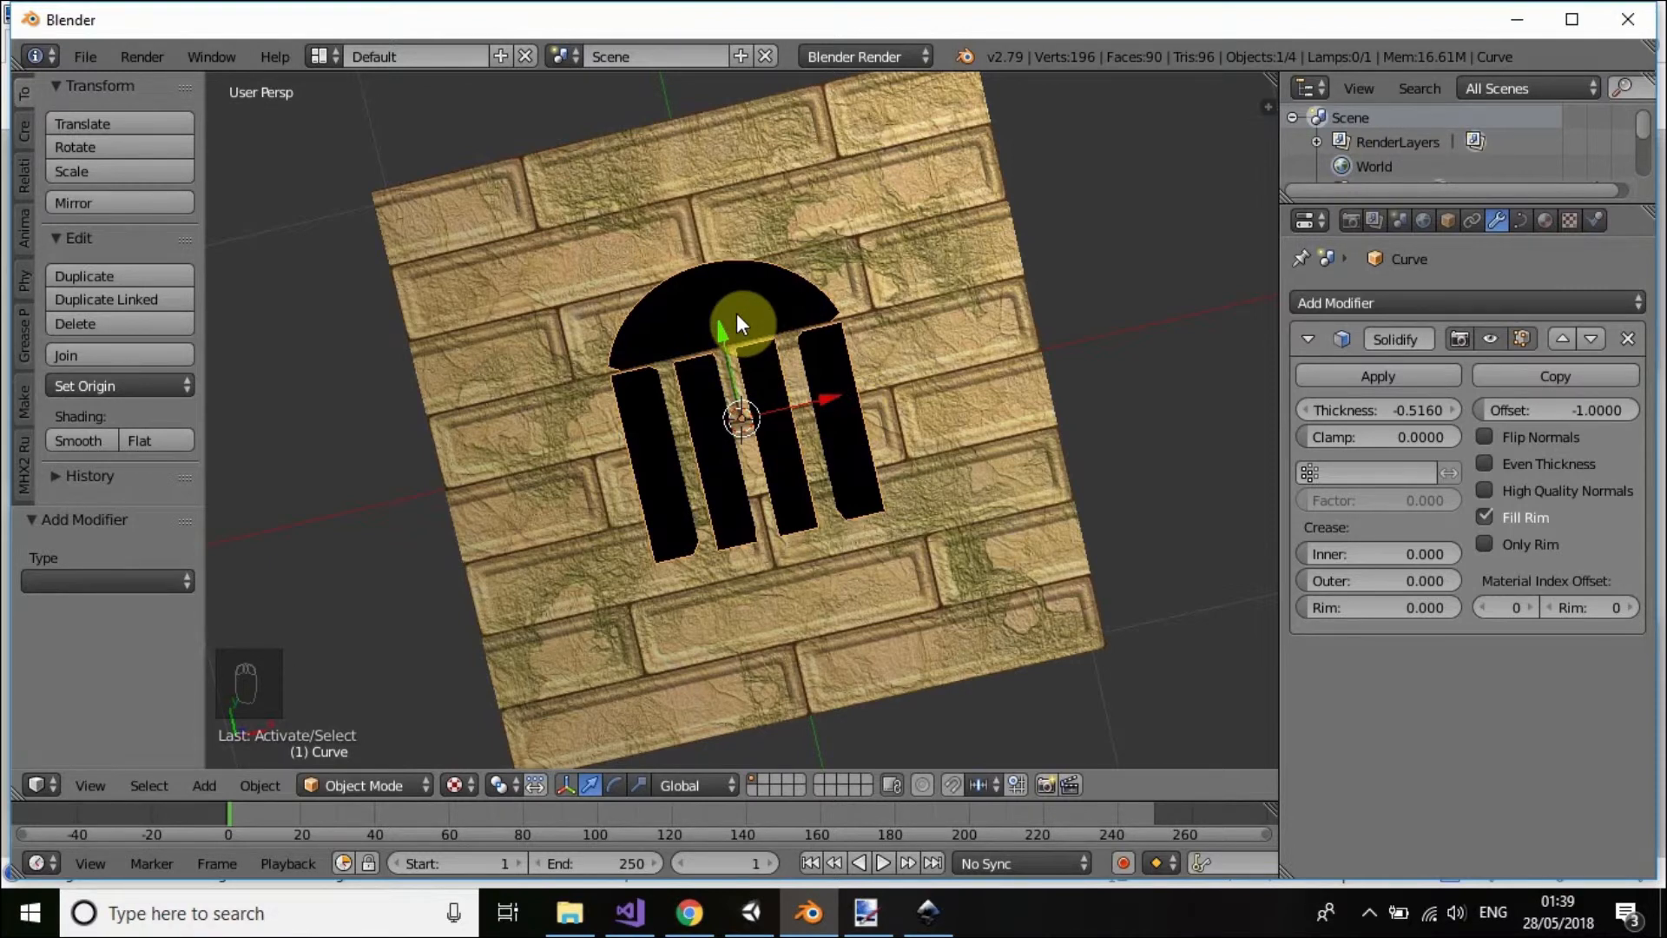
{"action": "key", "text": "alt+c"}
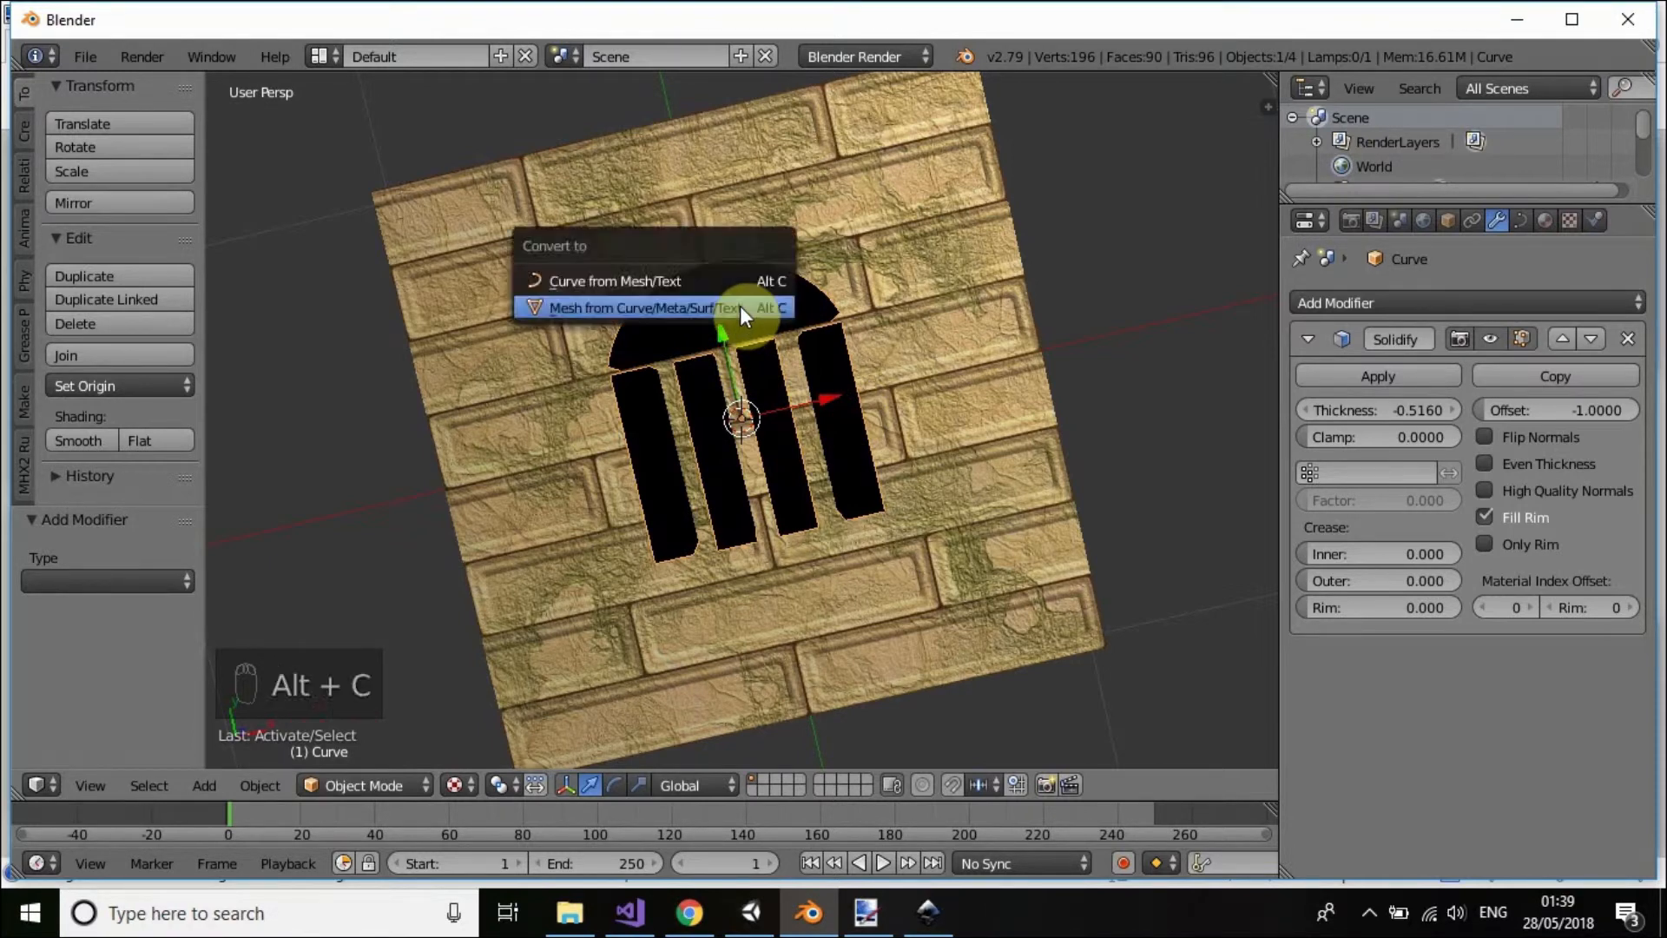
{"action": "left_click", "coordinate": [580, 309]}
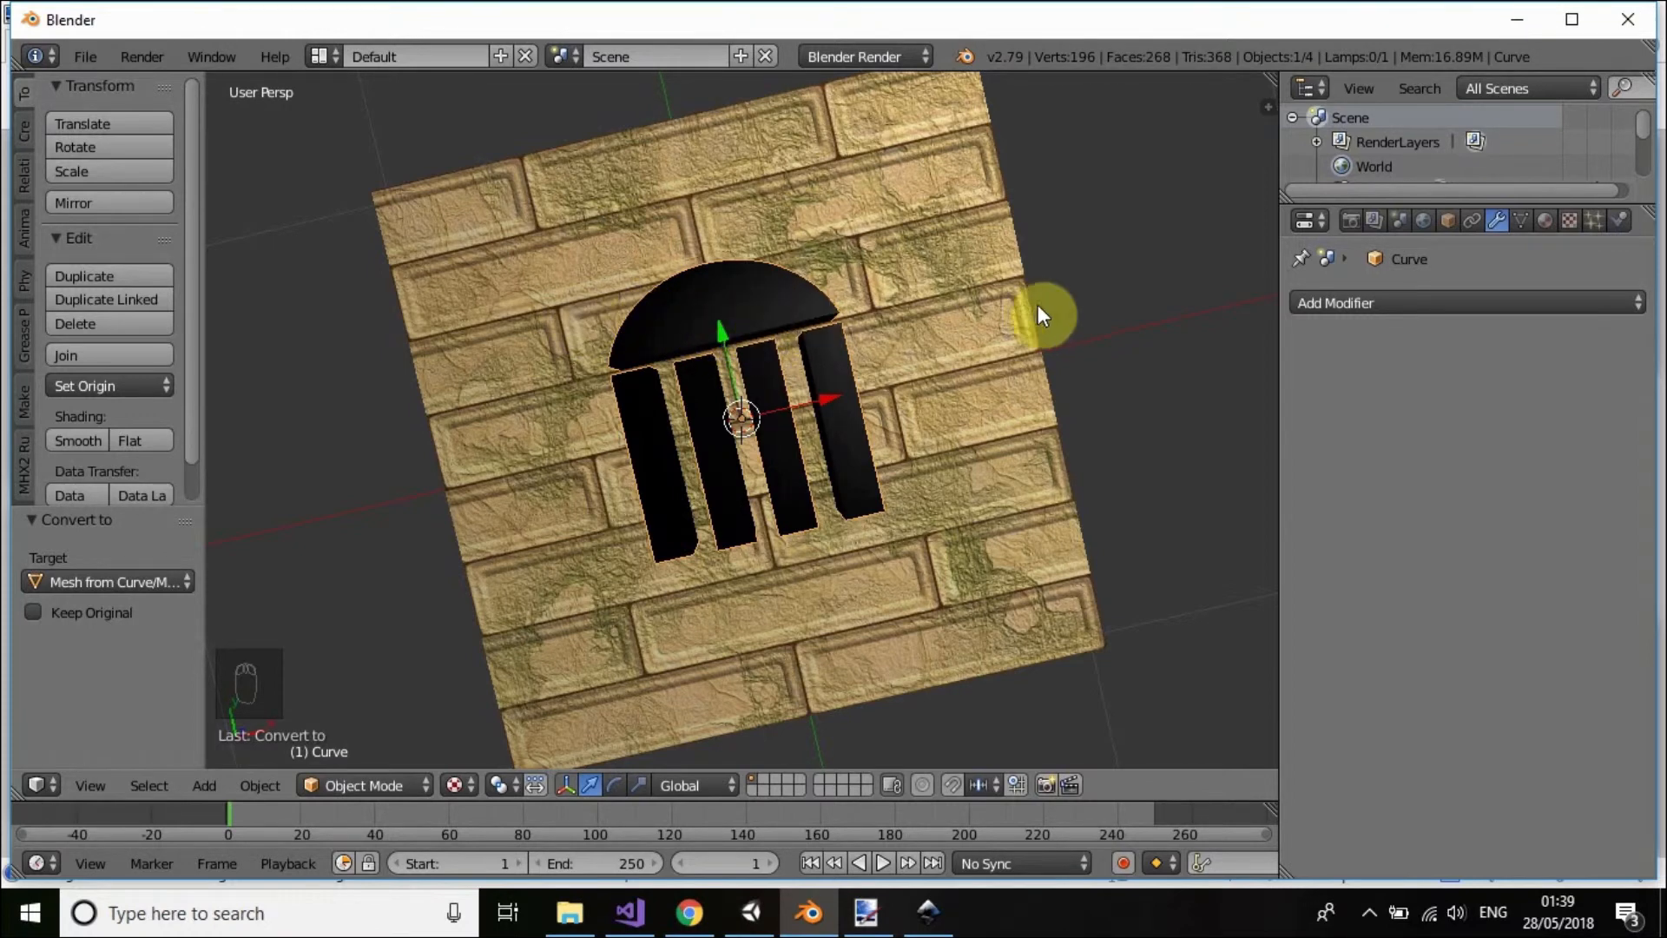
- Set Curve as the object of the slab's Boolean modifier and apply the modifier
{"action": "right_click", "coordinate": [847, 169]}
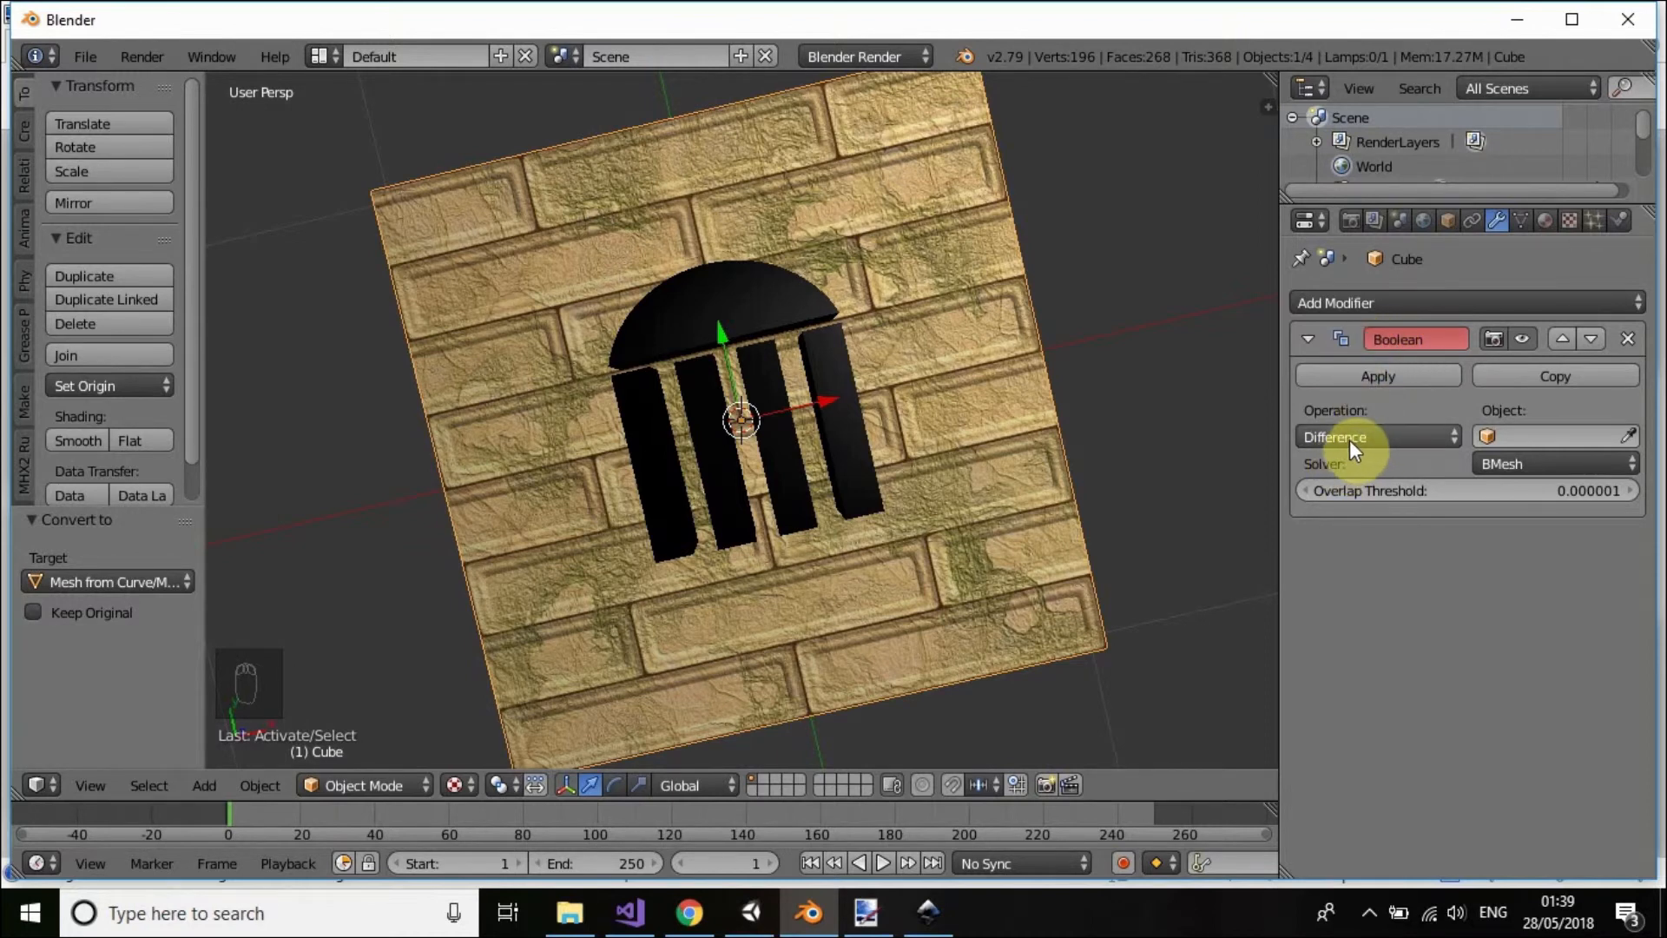
{"action": "left_click", "coordinate": [1535, 436]}
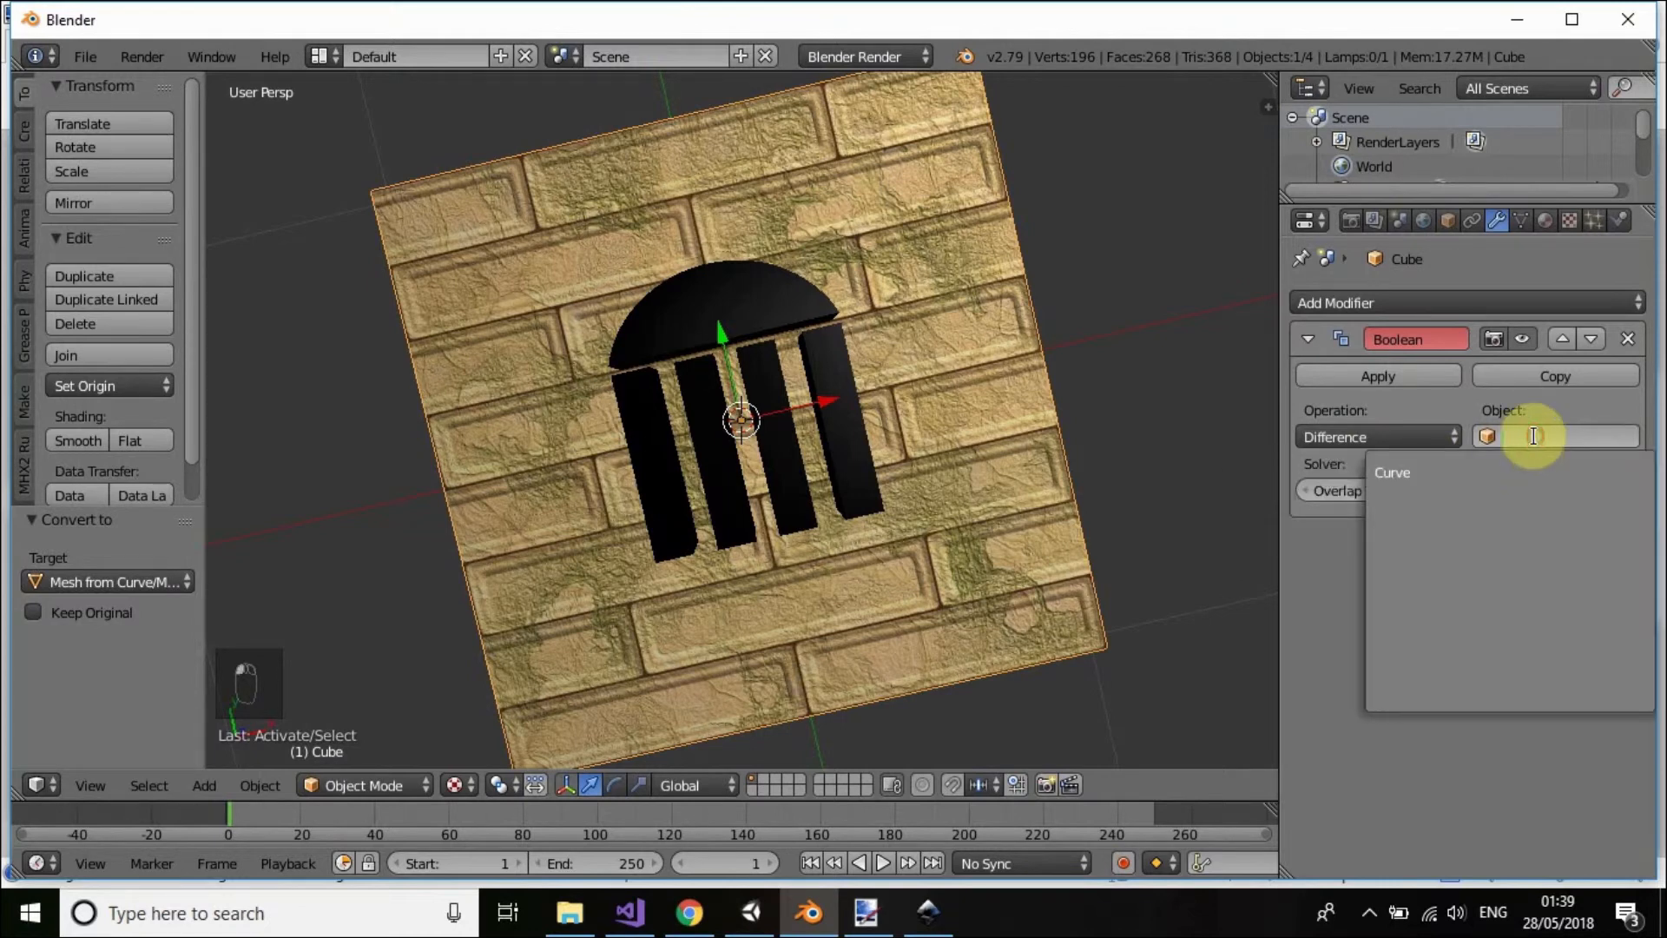
{"action": "left_click", "coordinate": [1407, 473]}
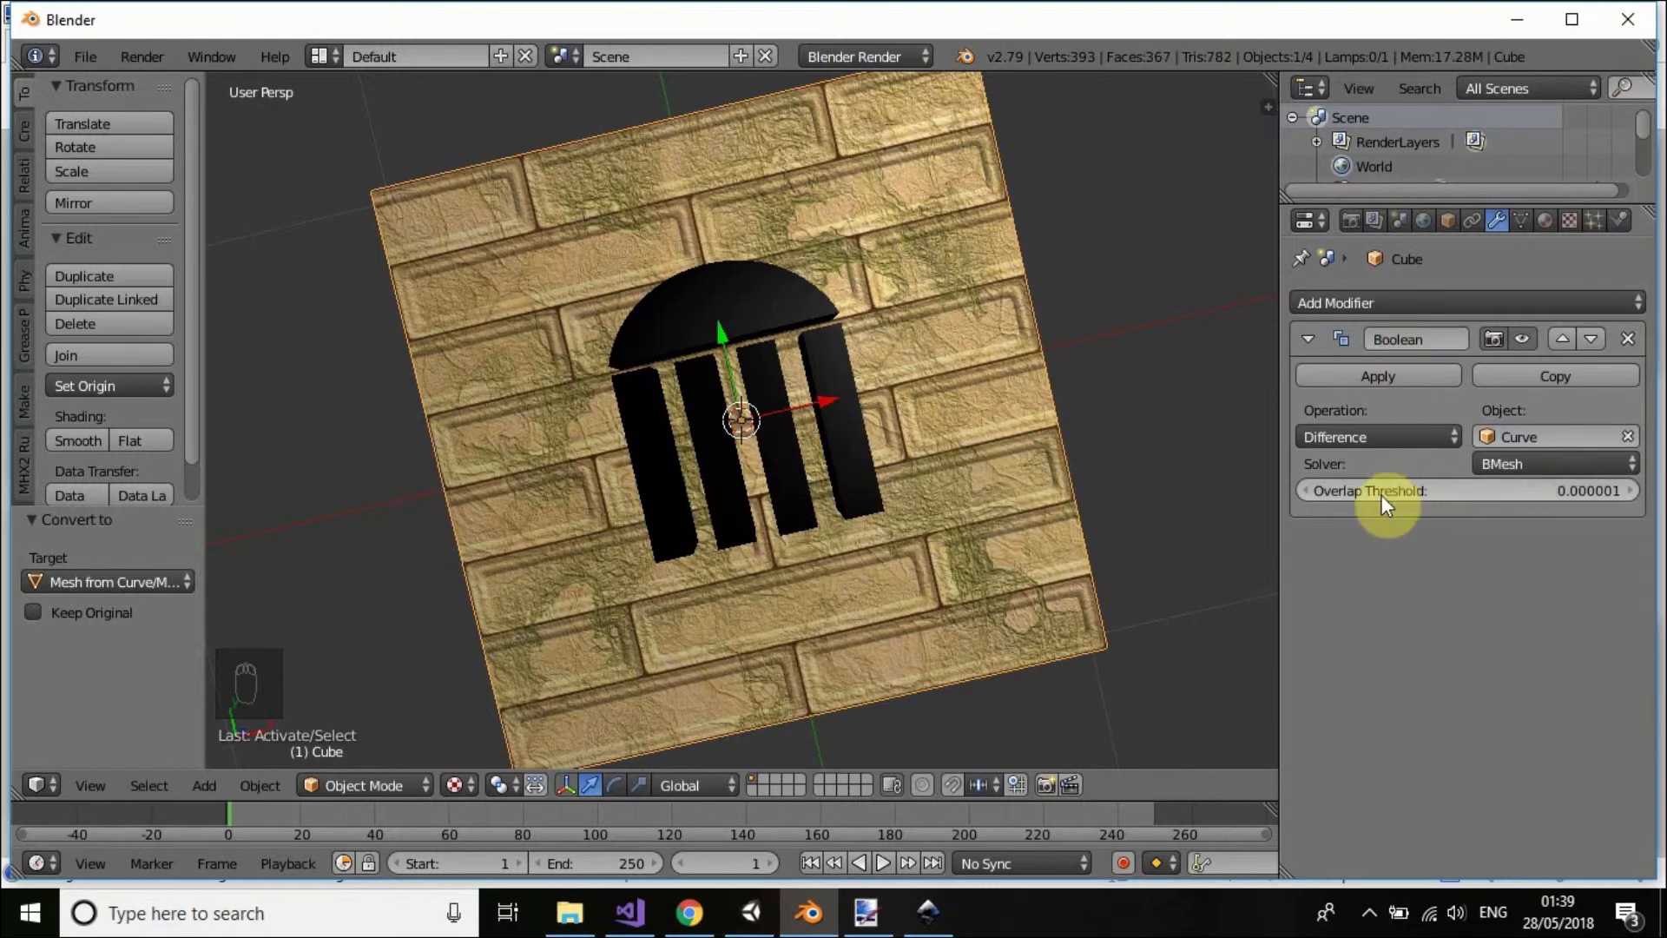
{"action": "left_click", "coordinate": [1362, 378]}
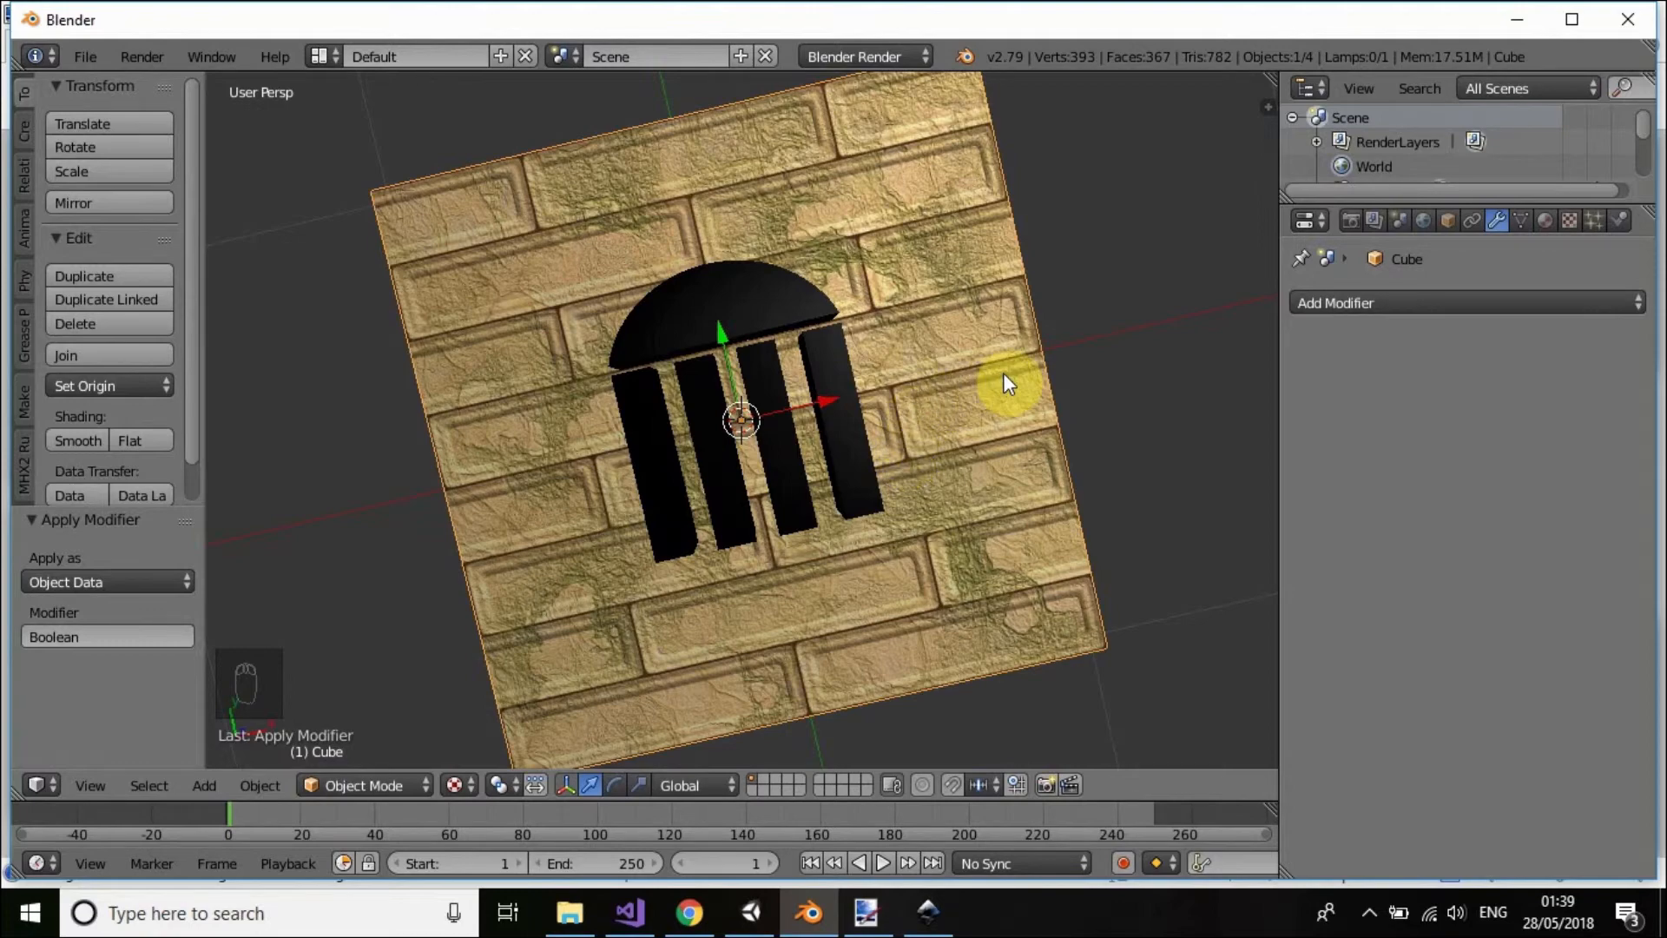
- Move the window mesh about 1.787 along Y, clear of the slab, to expose the cut-outs
{"action": "mouse_move", "coordinate": [1002, 372]}
{"action": "middle_mouse_down"}
{"action": "mouse_move", "coordinate": [967, 381]}
{"action": "mouse_move", "coordinate": [1077, 456]}
{"action": "mouse_move", "coordinate": [1085, 378]}
{"action": "mouse_move", "coordinate": [1024, 373]}
{"action": "middle_mouse_up"}
{"action": "right_click", "coordinate": [738, 327]}
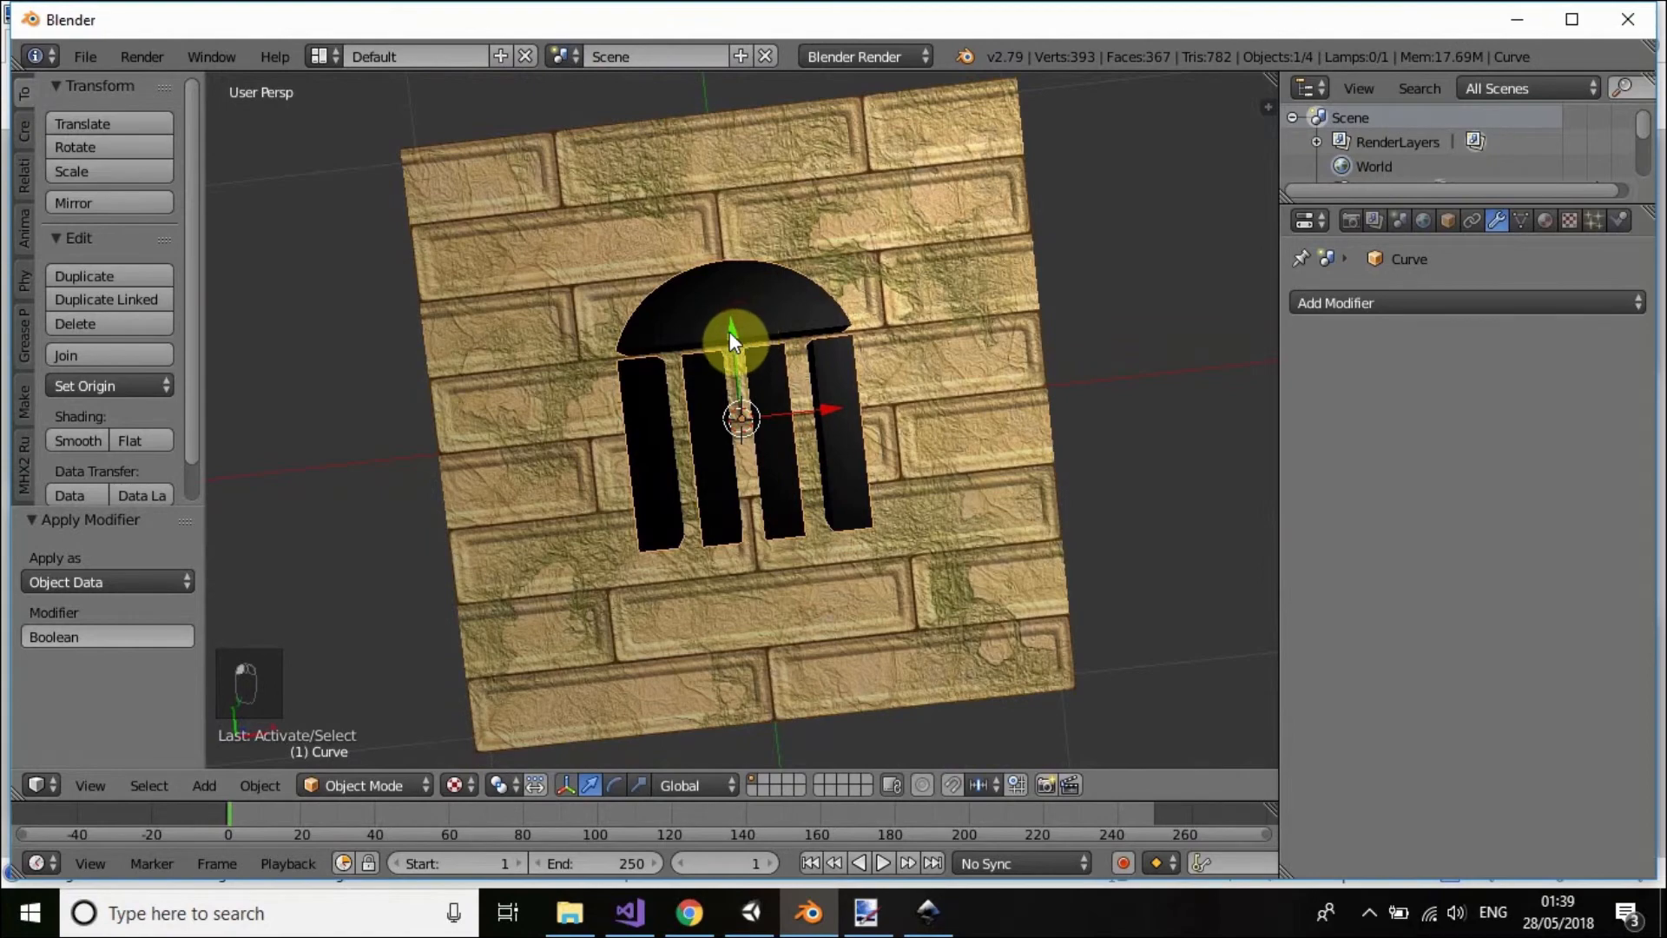
{"action": "left_click_drag", "start_coordinate": [729, 331], "coordinate": [672, 554]}
{"action": "mouse_move", "coordinate": [1049, 595]}
{"action": "middle_mouse_down"}
{"action": "mouse_move", "coordinate": [868, 317]}
{"action": "mouse_move", "coordinate": [832, 184]}
{"action": "mouse_move", "coordinate": [848, 96]}
{"action": "mouse_move", "coordinate": [875, 682]}
{"action": "mouse_move", "coordinate": [807, 191]}
{"action": "mouse_move", "coordinate": [602, 447]}
{"action": "mouse_move", "coordinate": [272, 425]}
{"action": "mouse_move", "coordinate": [324, 641]}
{"action": "mouse_move", "coordinate": [316, 575]}
{"action": "mouse_move", "coordinate": [1166, 400]}
{"action": "mouse_move", "coordinate": [1097, 653]}
{"action": "mouse_move", "coordinate": [1116, 609]}
{"action": "mouse_move", "coordinate": [1007, 525]}
{"action": "mouse_move", "coordinate": [1020, 567]}
{"action": "mouse_move", "coordinate": [1047, 579]}
{"action": "middle_mouse_up"}
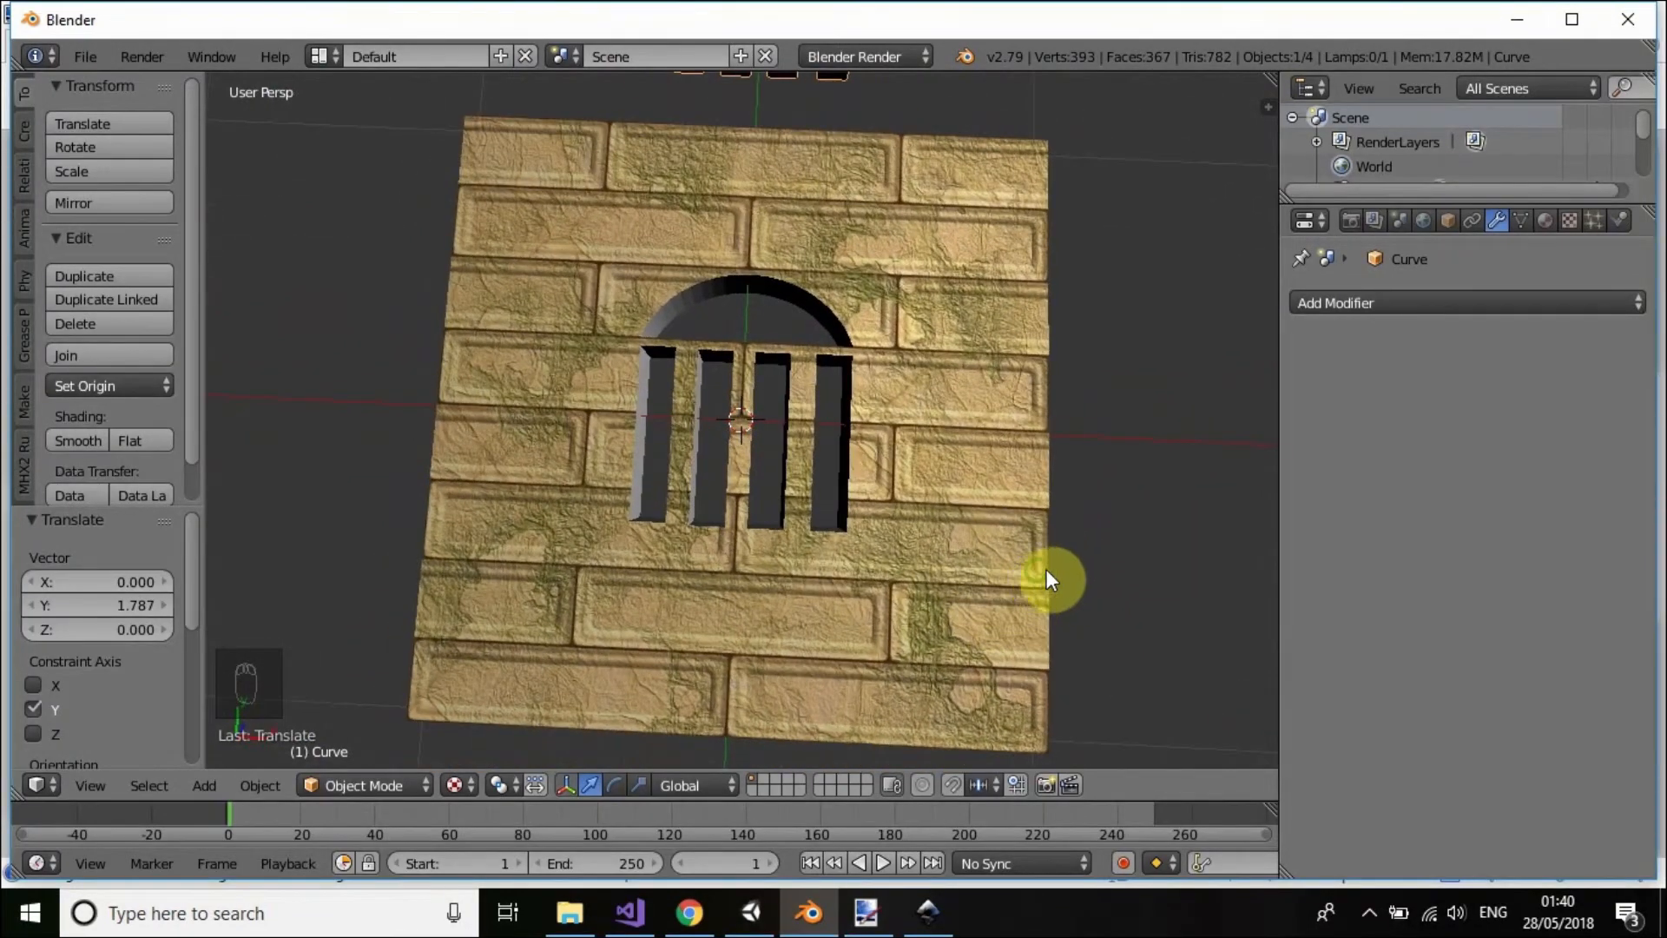
- Delete the leftover window mesh beyond the slab
{"action": "scroll", "coordinate": [1132, 446], "scroll_direction": "down", "scroll_amount": 4}
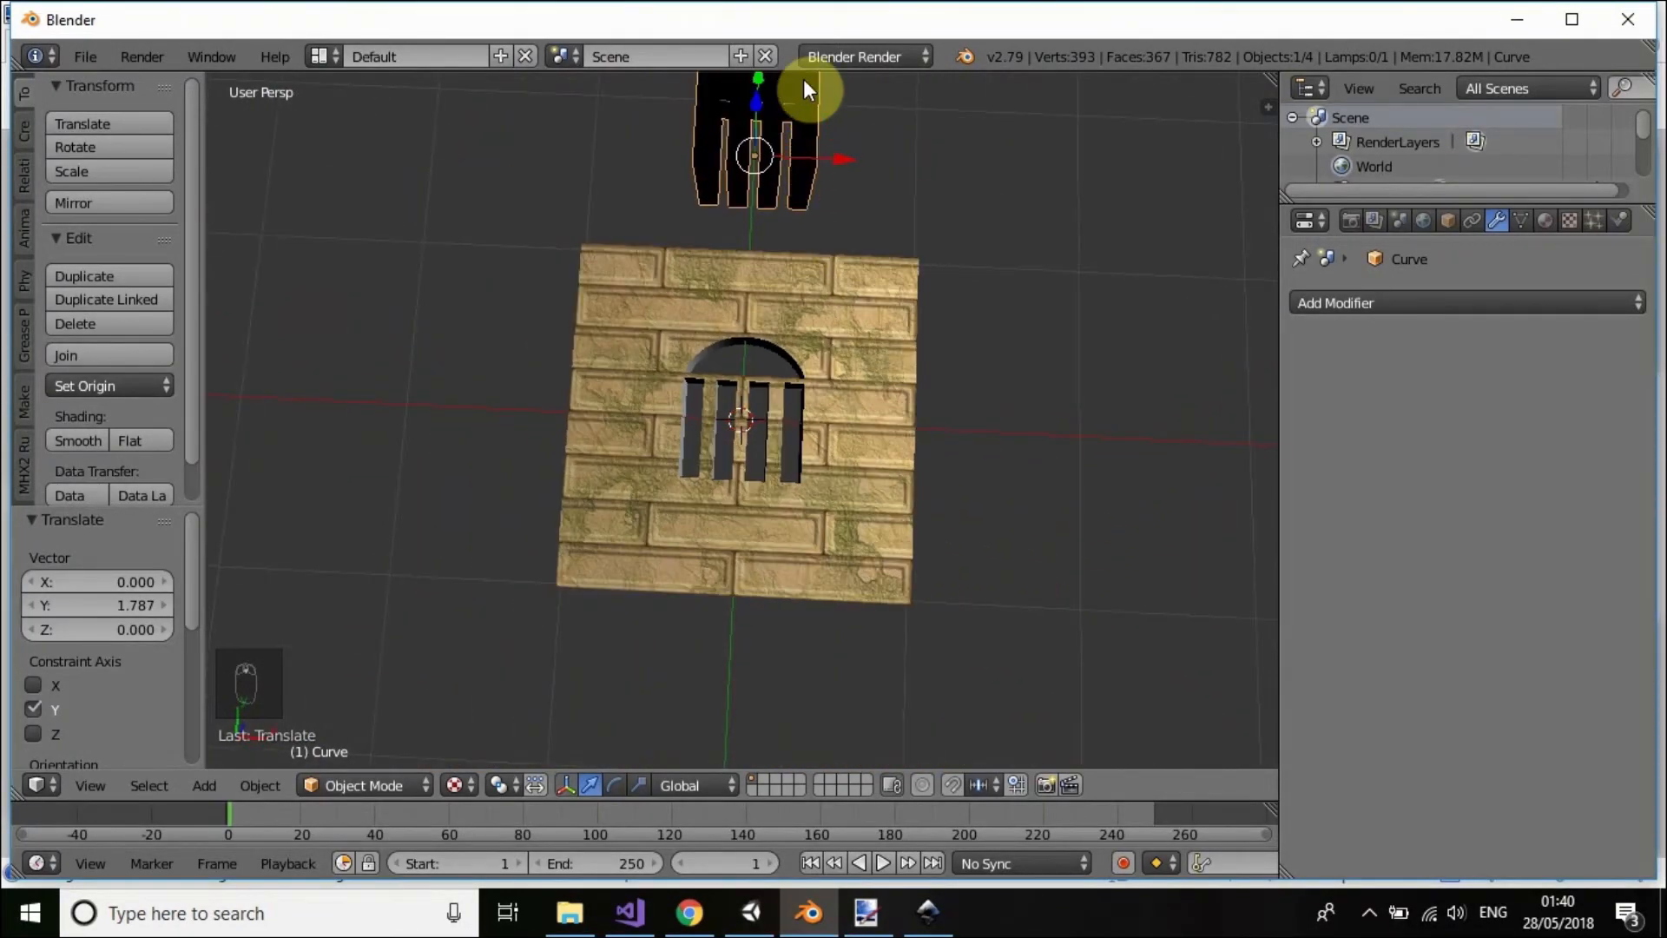
{"action": "left_click", "coordinate": [795, 95]}
{"action": "key", "text": "Delete"}
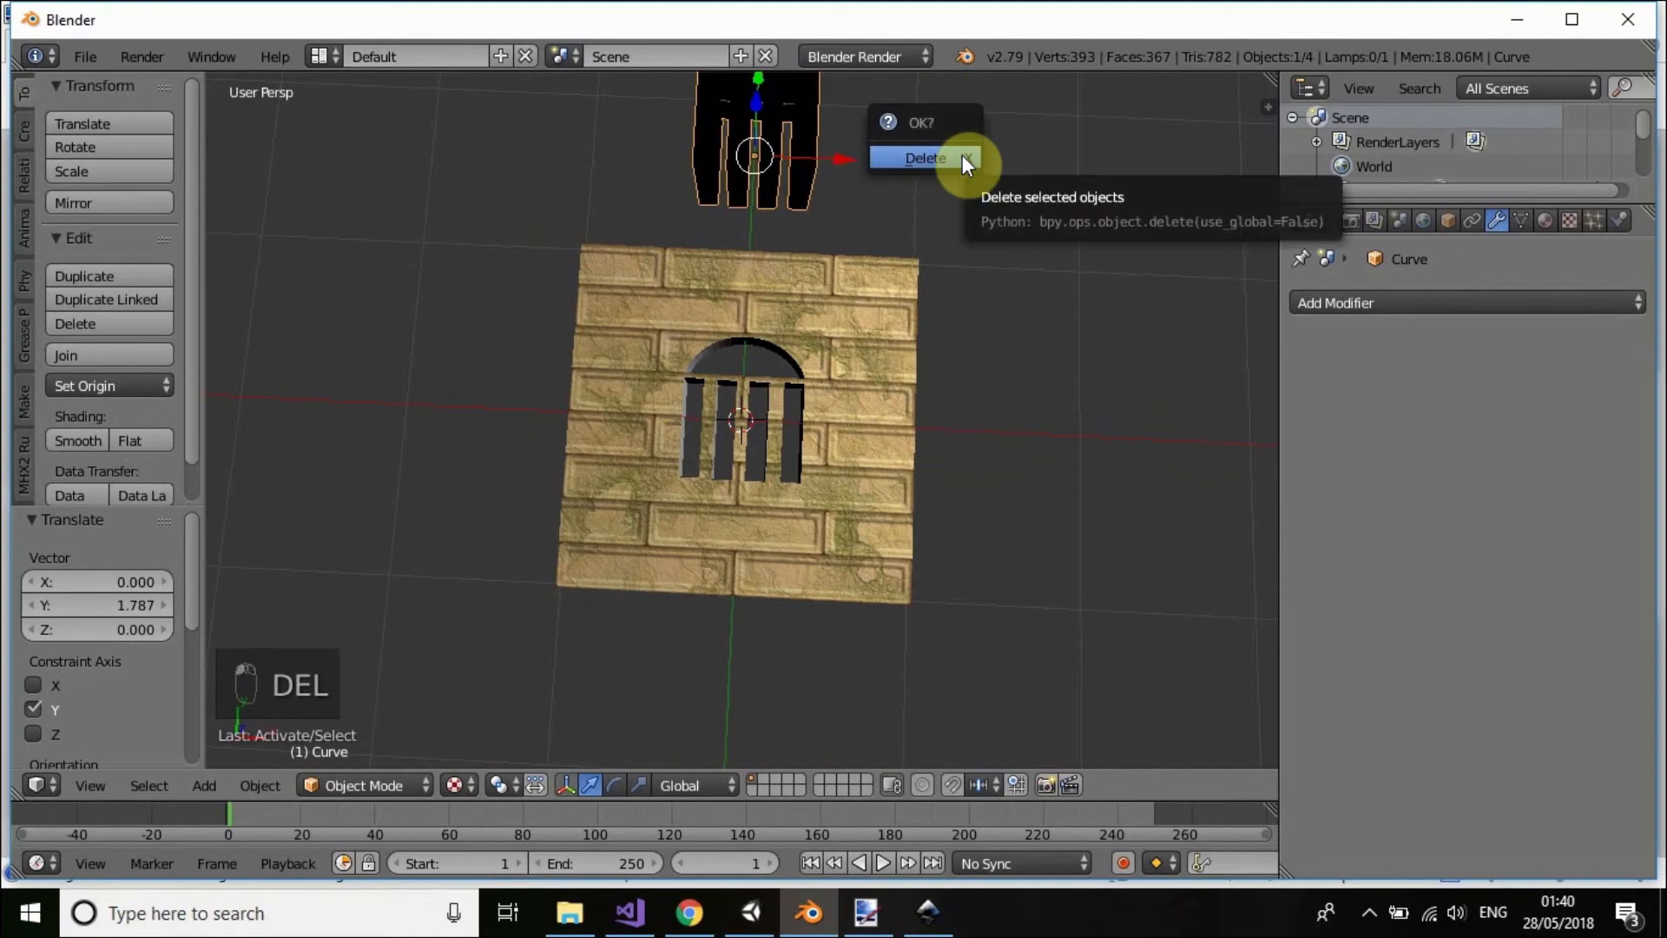
{"action": "left_click", "coordinate": [962, 154]}
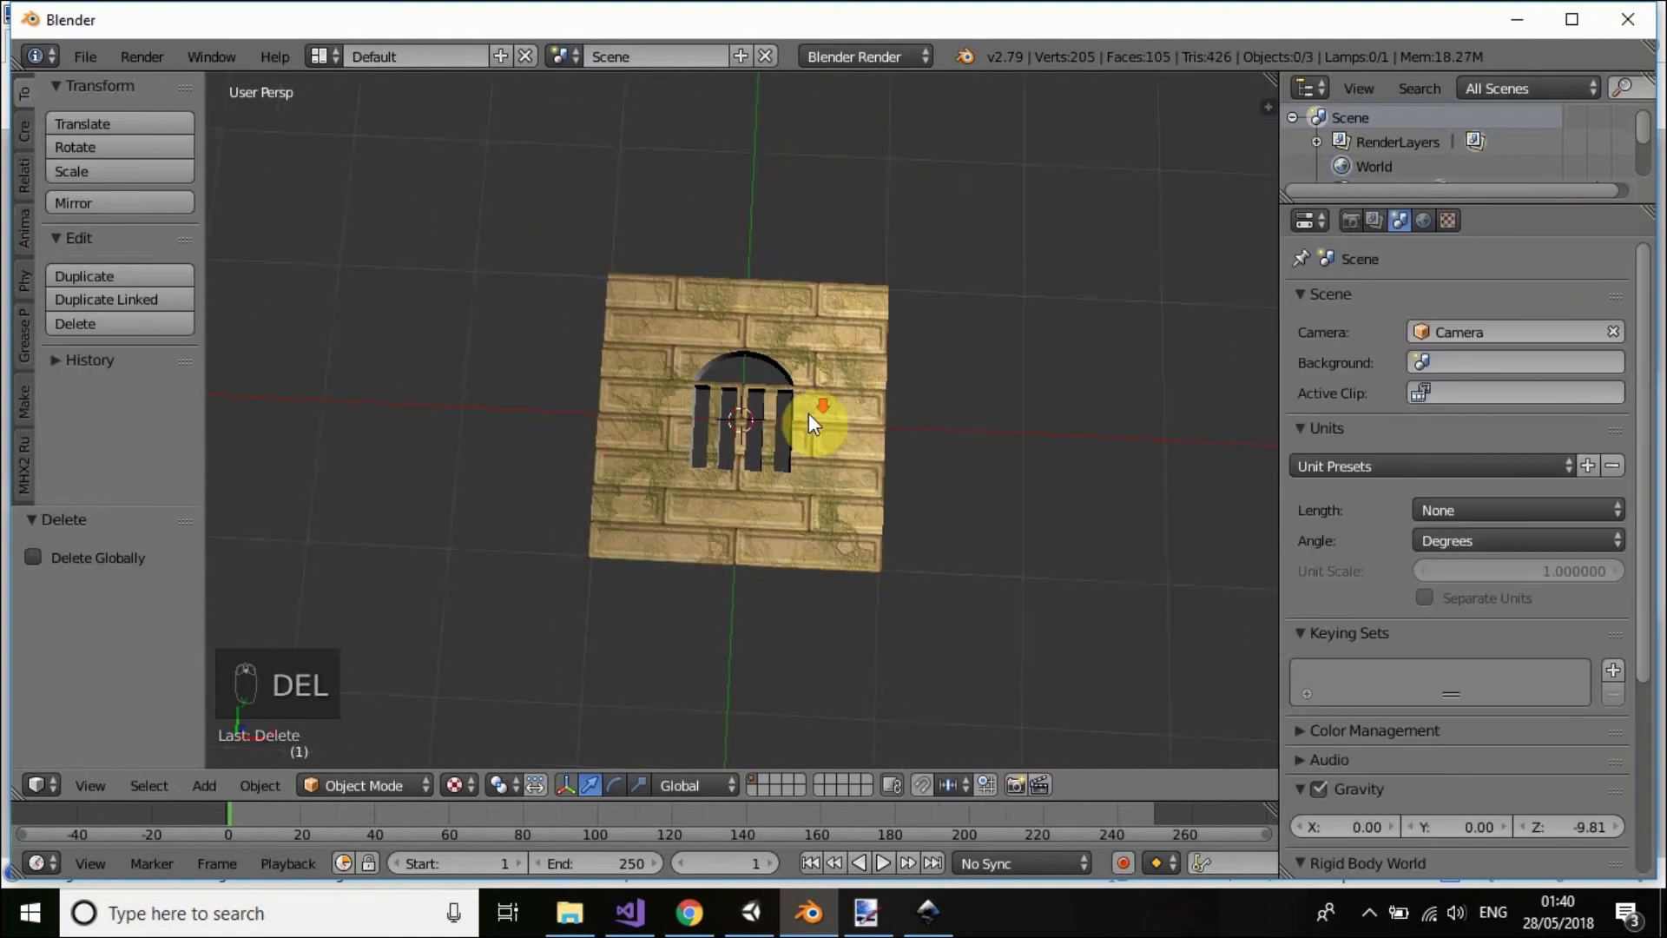
- Select the slab with the window cut-outs and bring up the available export formats
{"action": "scroll", "coordinate": [811, 413], "scroll_direction": "up", "scroll_amount": 5}
{"action": "scroll", "coordinate": [842, 408], "scroll_direction": "down", "scroll_amount": 3}
{"action": "mouse_move", "coordinate": [1014, 456]}
{"action": "middle_mouse_down"}
{"action": "mouse_move", "coordinate": [837, 305]}
{"action": "mouse_move", "coordinate": [1079, 425]}
{"action": "mouse_move", "coordinate": [1007, 466]}
{"action": "middle_mouse_up"}
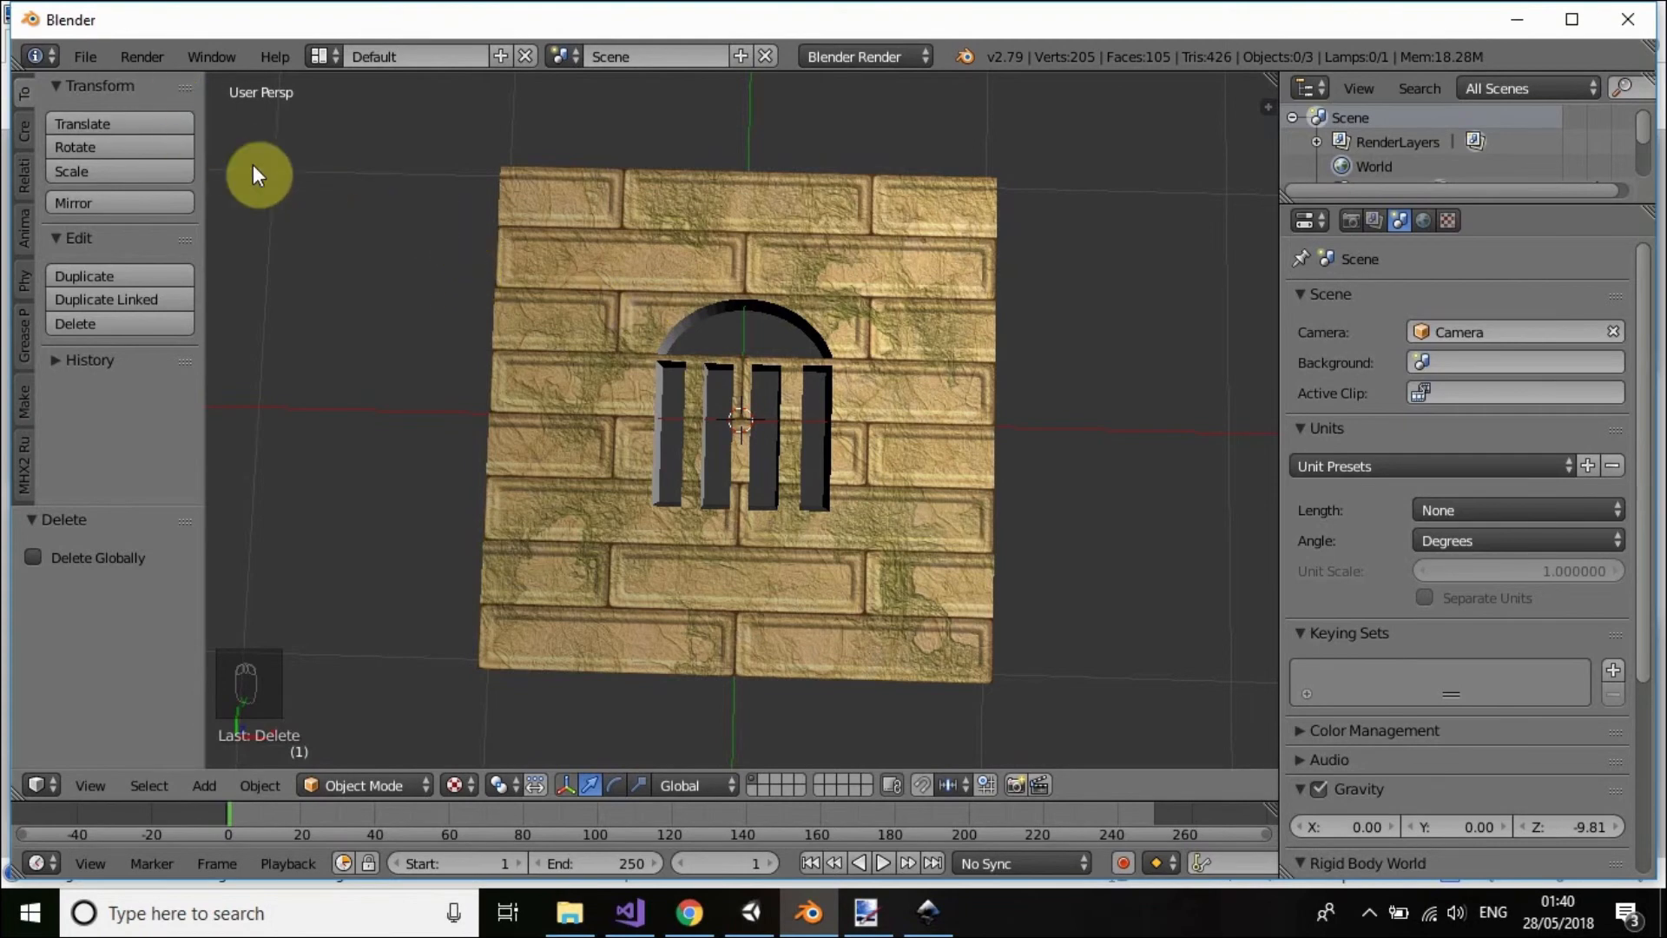
{"action": "left_click", "coordinate": [86, 57]}
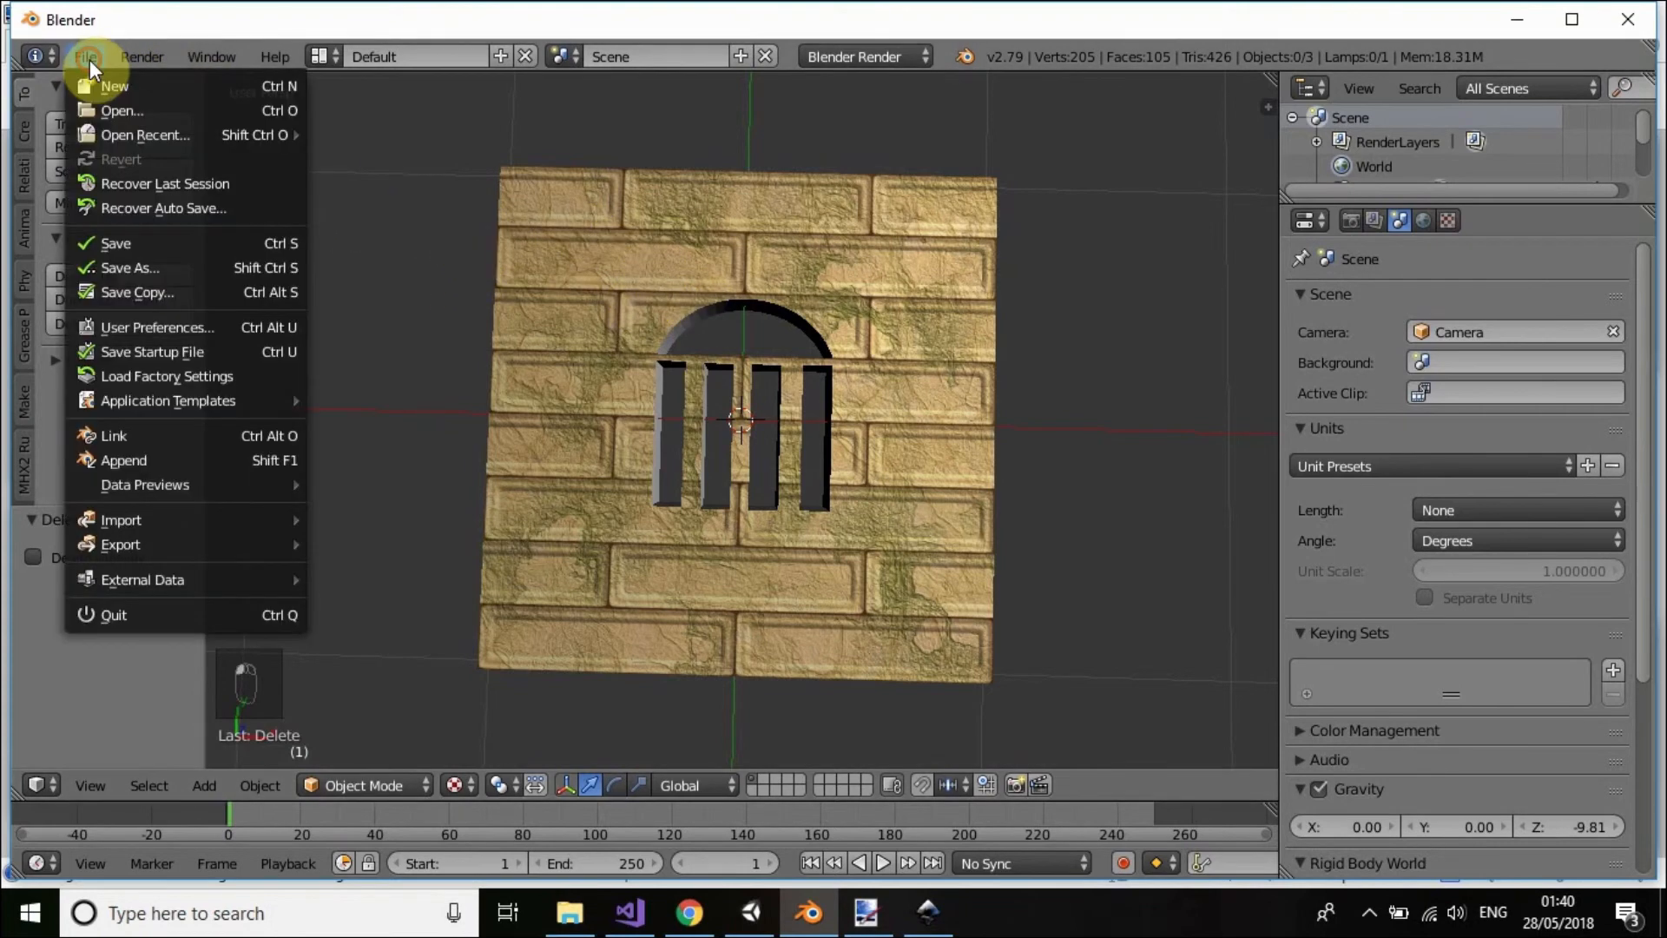
{"action": "right_click", "coordinate": [645, 248]}
{"action": "left_click", "coordinate": [86, 57]}
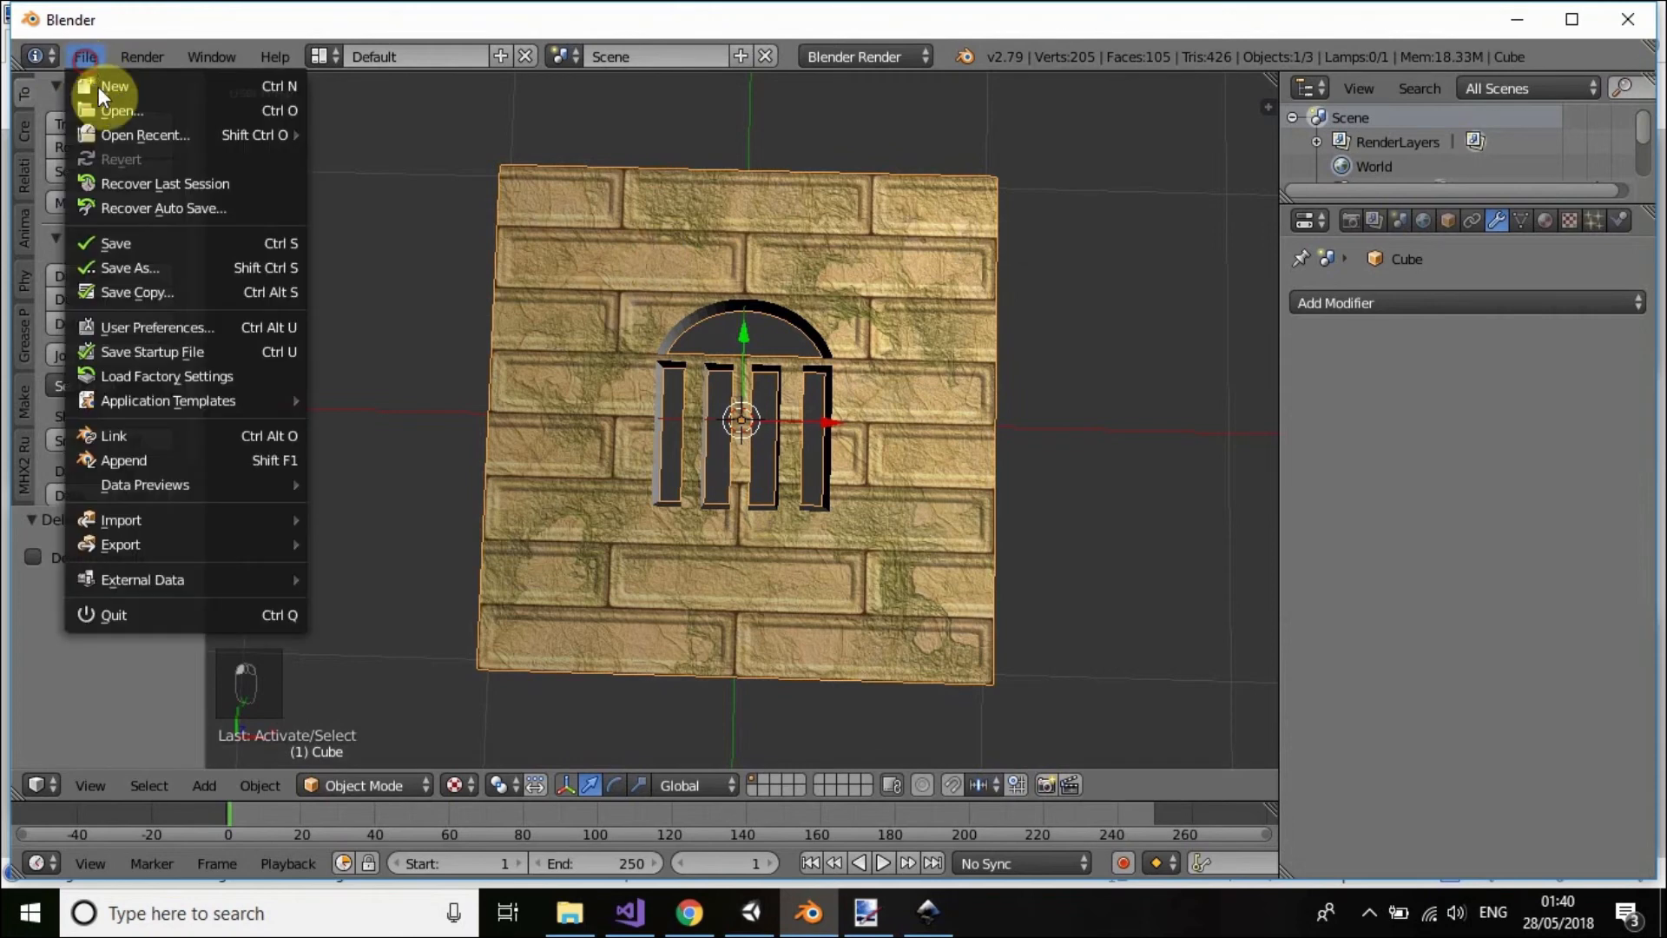
{"action": "mouse_move", "coordinate": [176, 587]}
{"action": "mouse_move", "coordinate": [167, 552]}
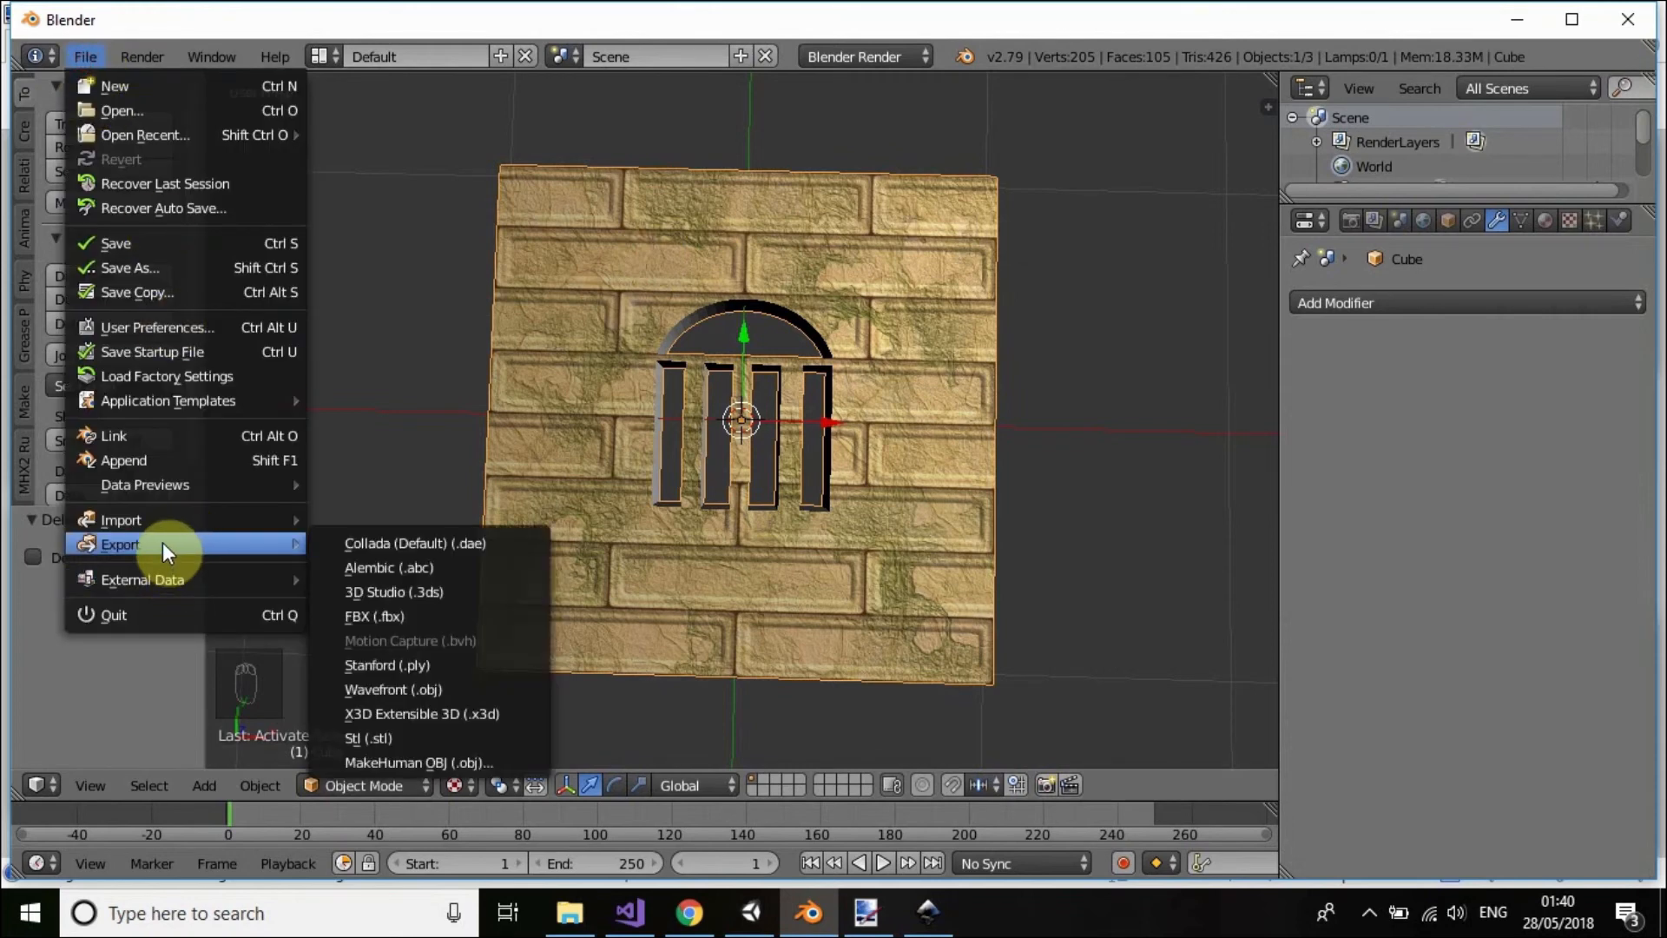